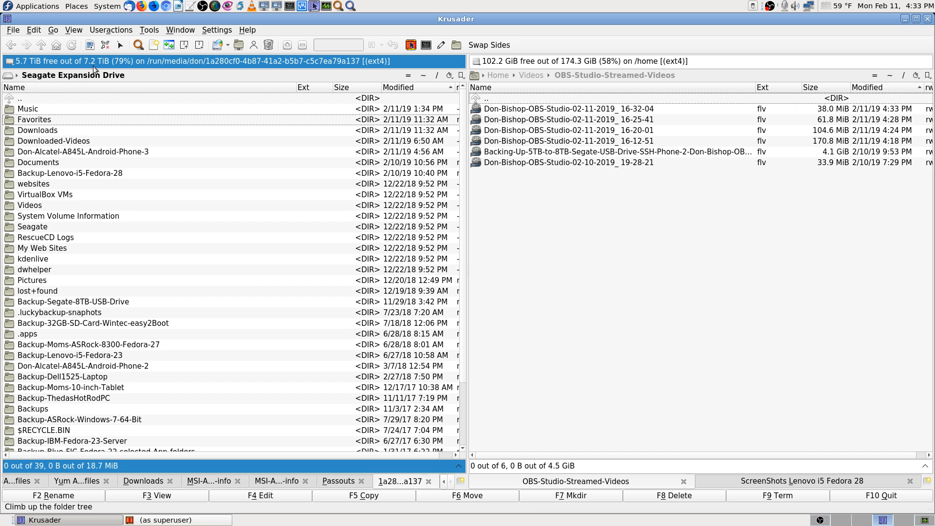
- Look inside the Music and Favorites folders on the 7.3 TiB ext4 Seagate Expansion Drive, returning to its root
double_click(47, 103)
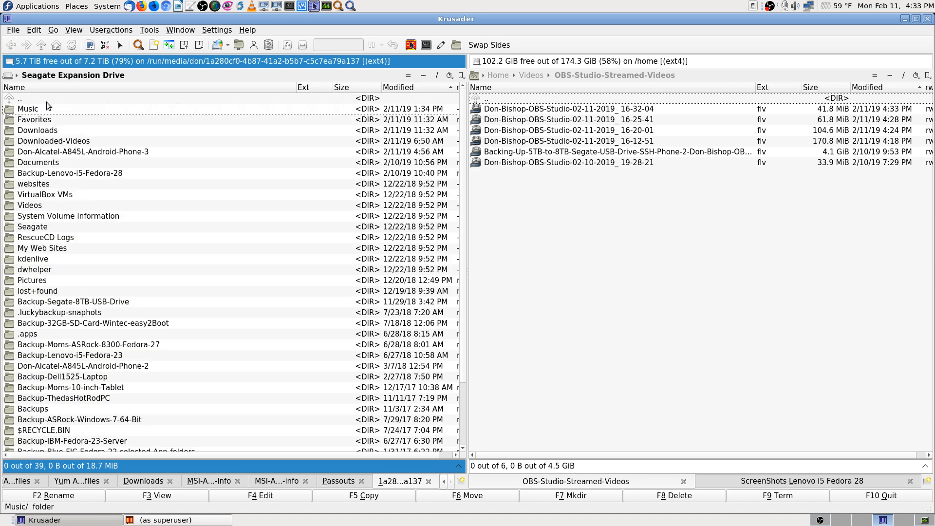
key("Down")
key("Return")
key("BackSpace")
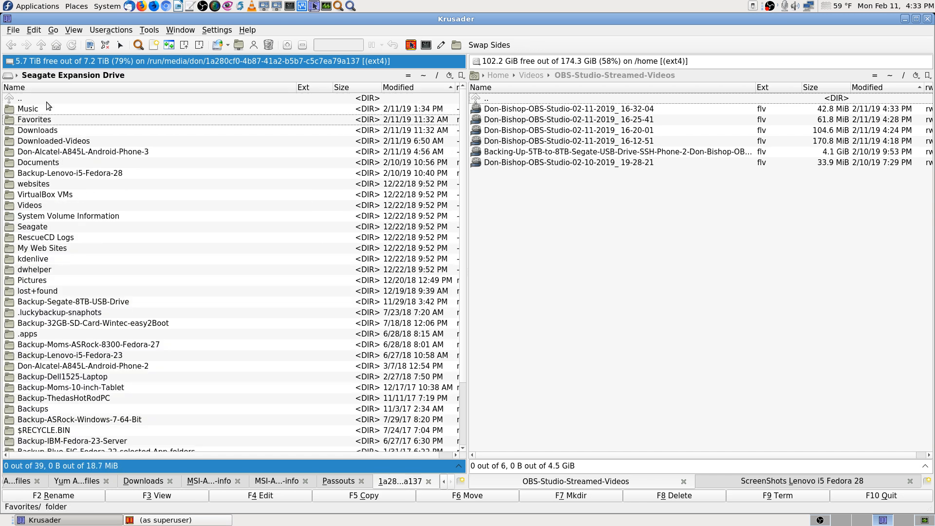
key("Return")
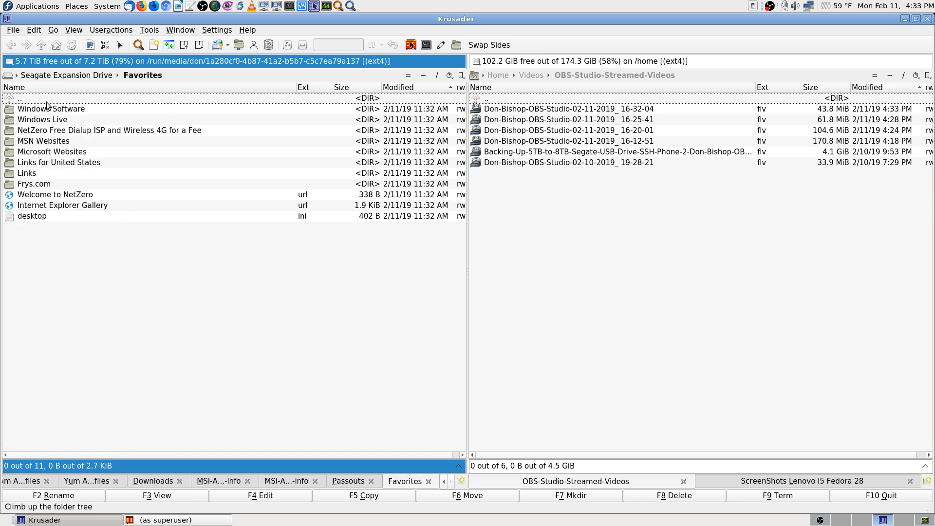
key("BackSpace")
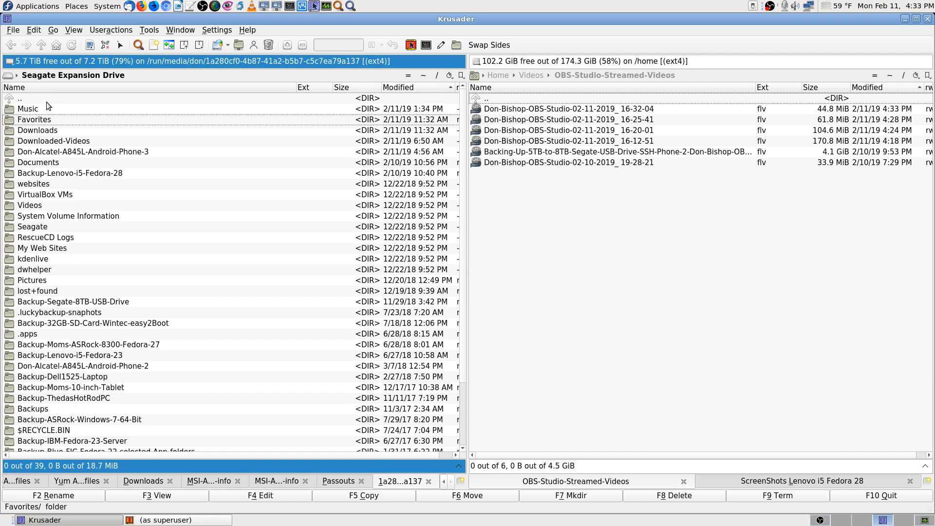
- Open the Backup-Lenovo-i5-Fedora-28 folder to examine its contents and return to the drive's root
key("Down")
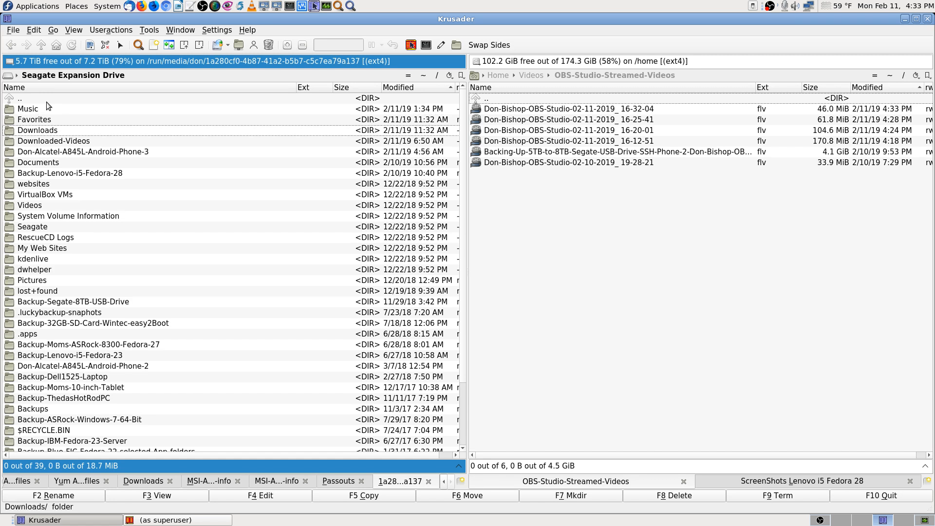
key("Down")
key("Down")
key("Down")
key("Down")
key("Down")
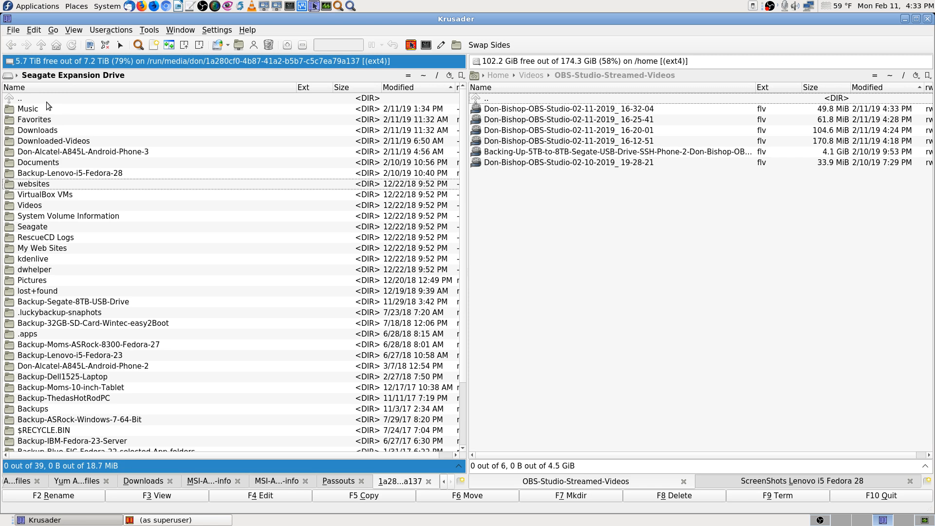
key("Down")
key("Up")
key("Up")
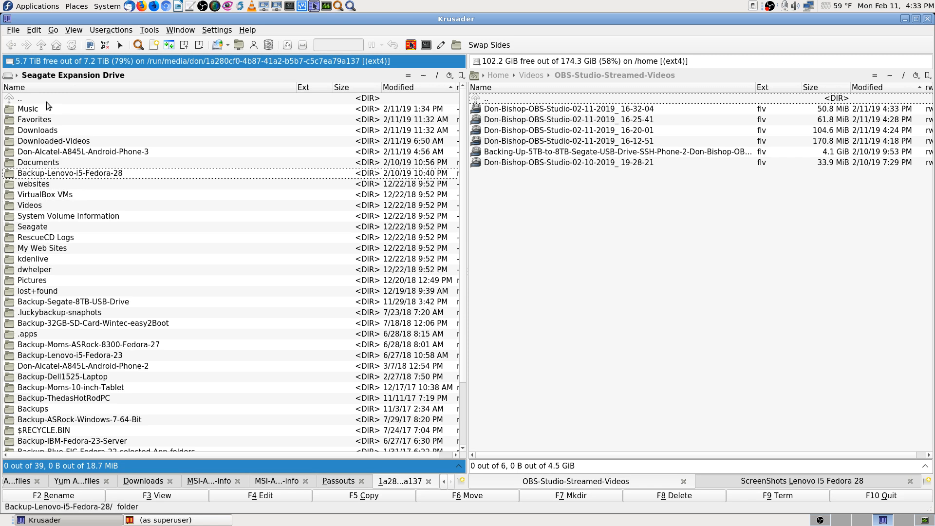
key("Return")
key("Return")
key("Return")
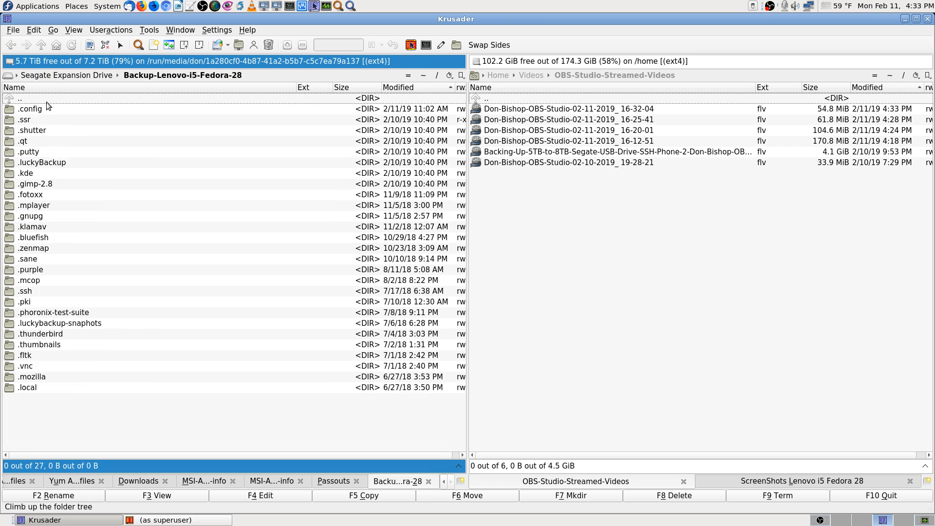
key("Return")
- View the contents of the Documents folder and return to the drive's root
key("Up")
key("Return")
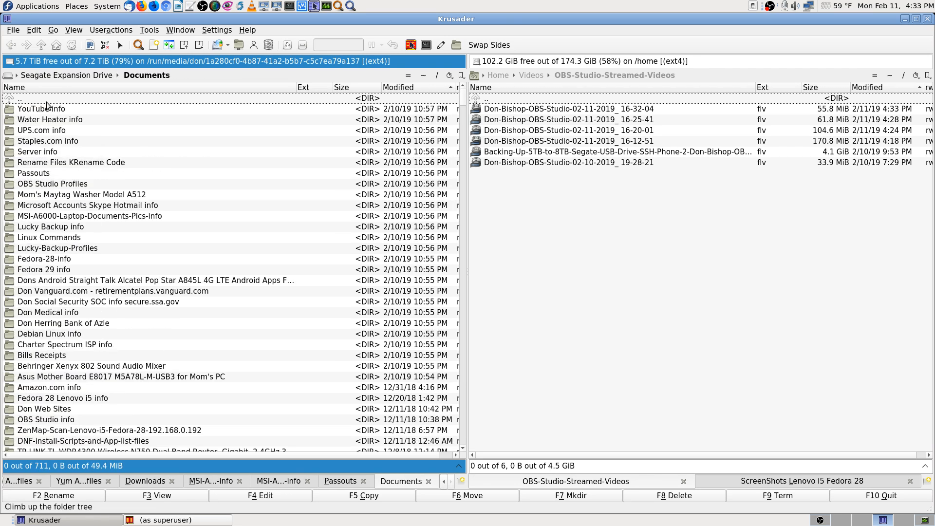
key("BackSpace")
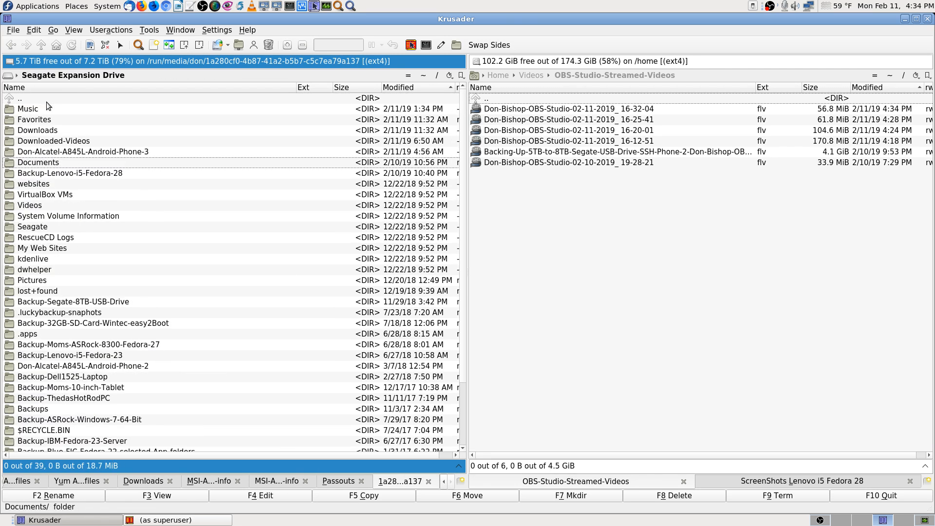
- Try to open the Alcatel-A845L-Android-Phone-3 backup folder twice, rechecking Documents in between, and return to the drive's root
key("Up")
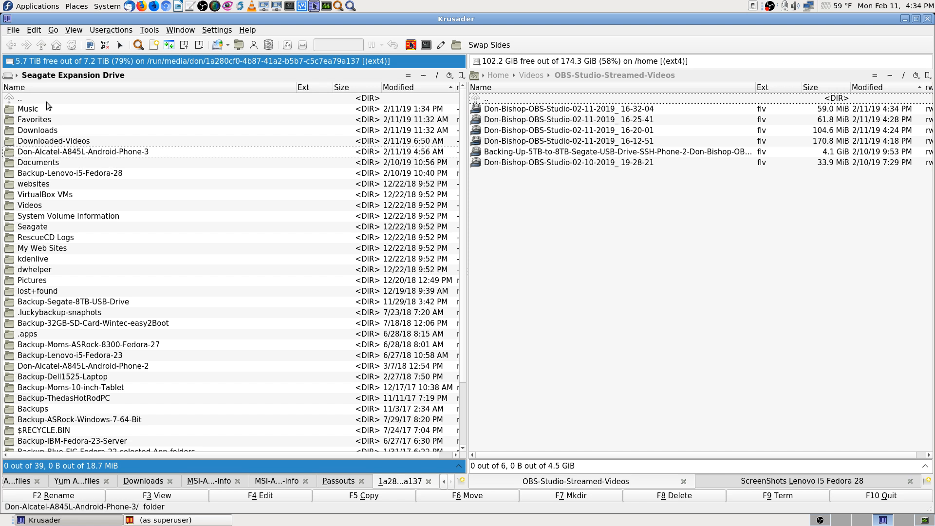
key("Return")
key("BackSpace")
key("Down")
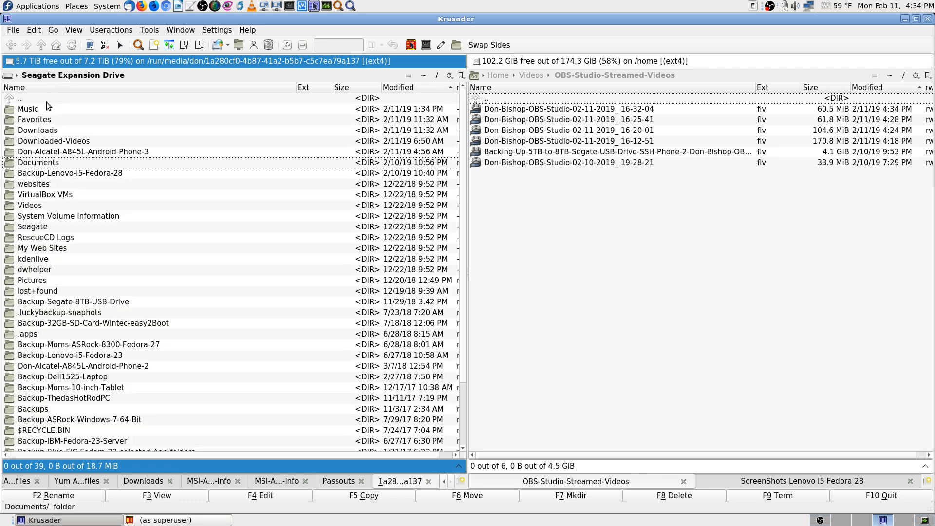
key("Return")
key("BackSpace")
key("Up")
key("Return")
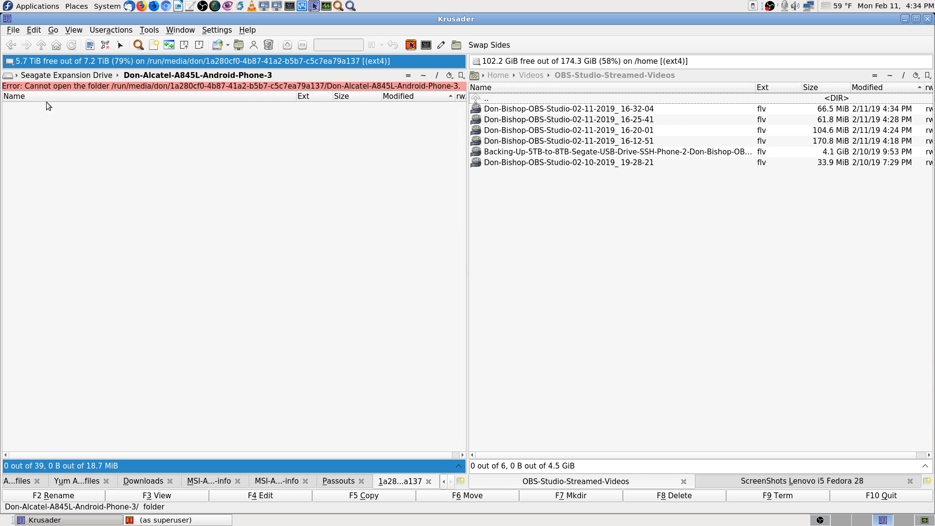
key("BackSpace")
- Look inside the Downloaded-Videos and Downloads folders, returning to the drive's root after each
key("Up")
key("Return")
key("BackSpace")
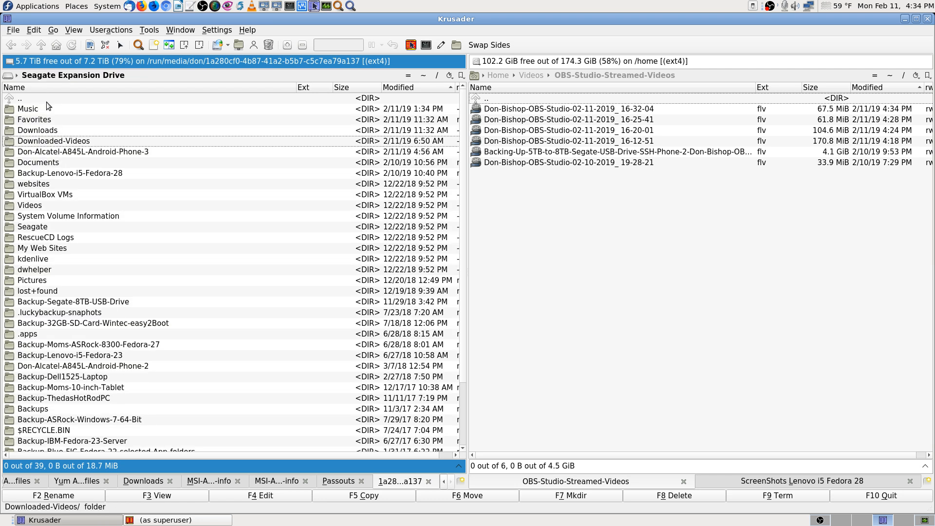
key("Up")
key("Return")
key("BackSpace")
- Look inside the Favorites and Music folders once more and return to the drive's root
key("Up")
key("Return")
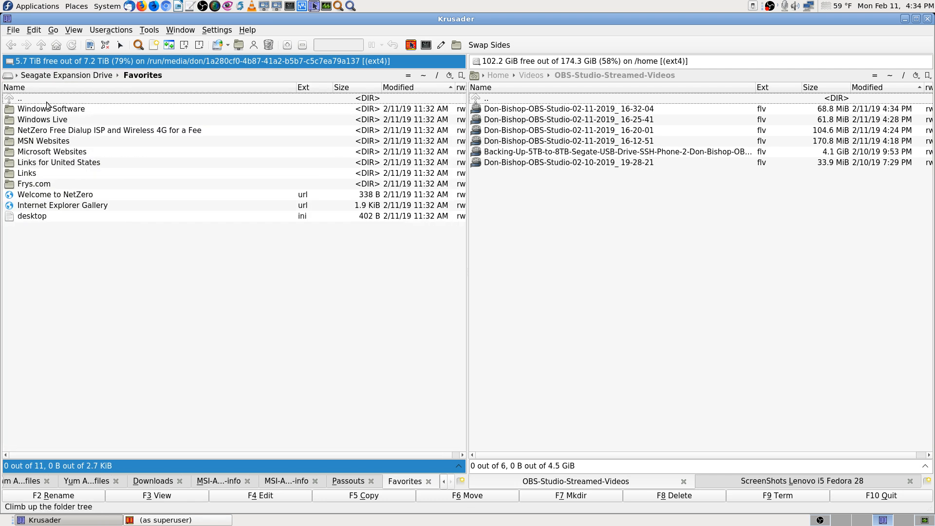
key("BackSpace")
key("Up")
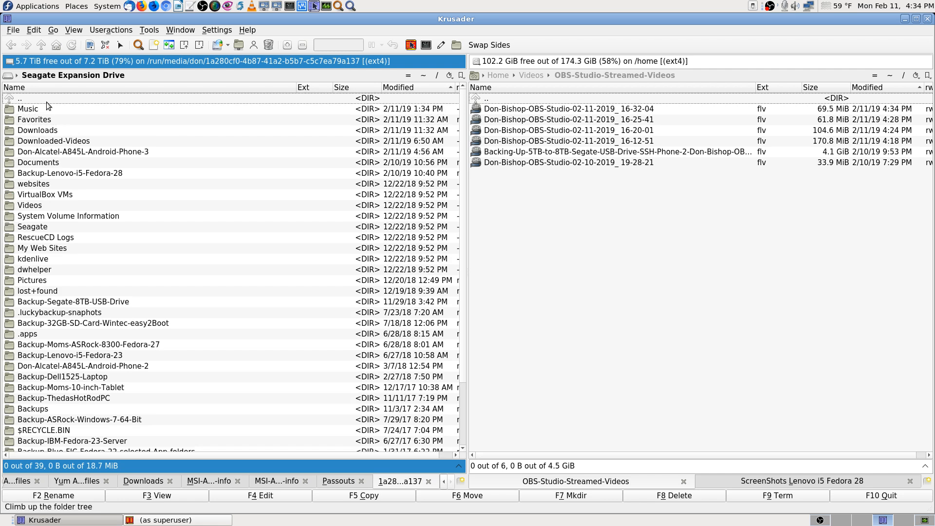
key("Down")
key("Return")
key("BackSpace")
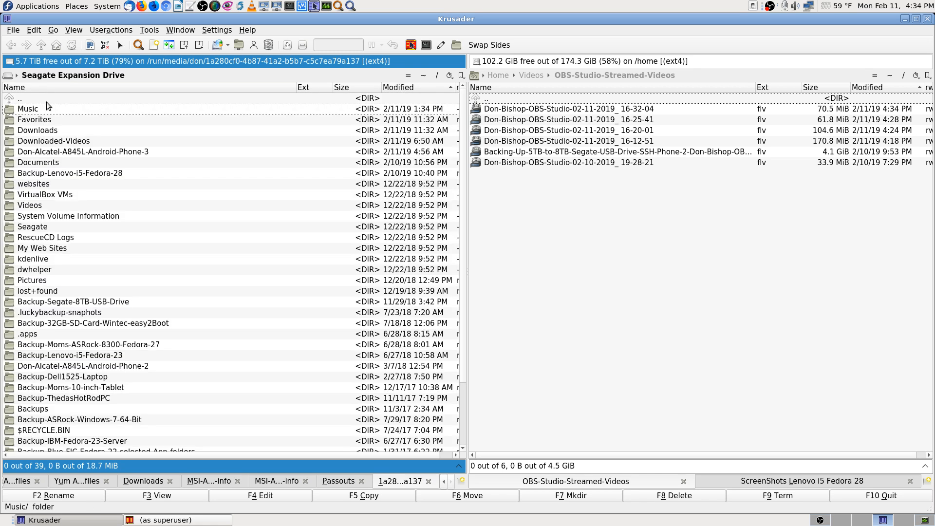
key("Up")
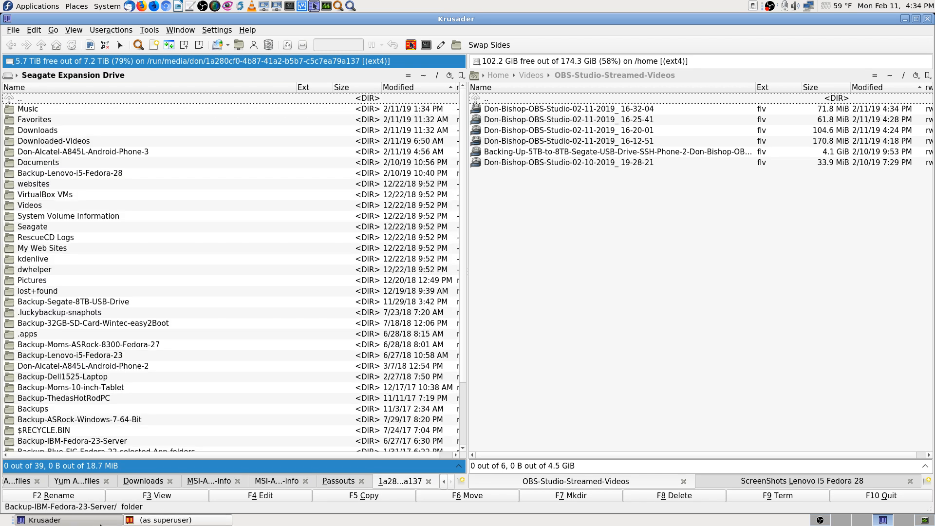
- Switch to the superuser Krusader window and show the 4.5 TiB NTFS Seagate Expansion Drive in place of the OBS-Studio-Streamed-Videos folder
left_click(171, 519)
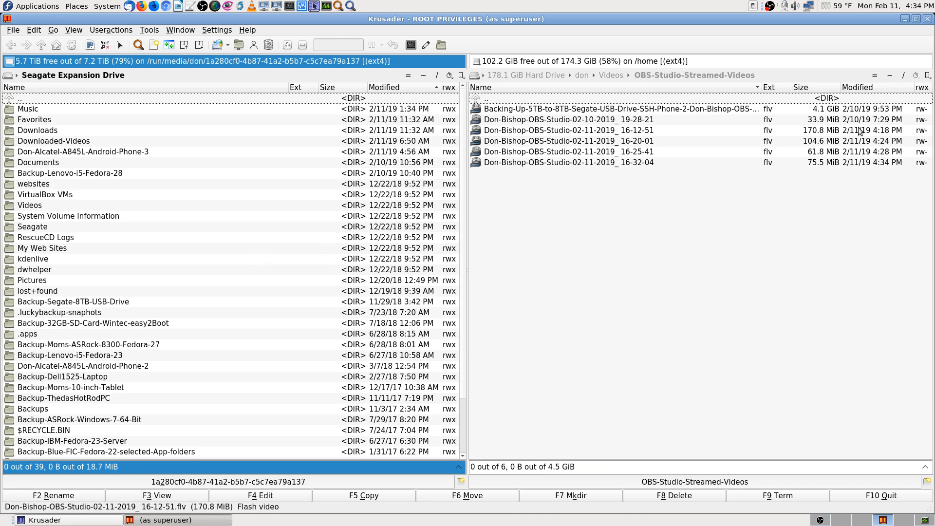
left_click(480, 62)
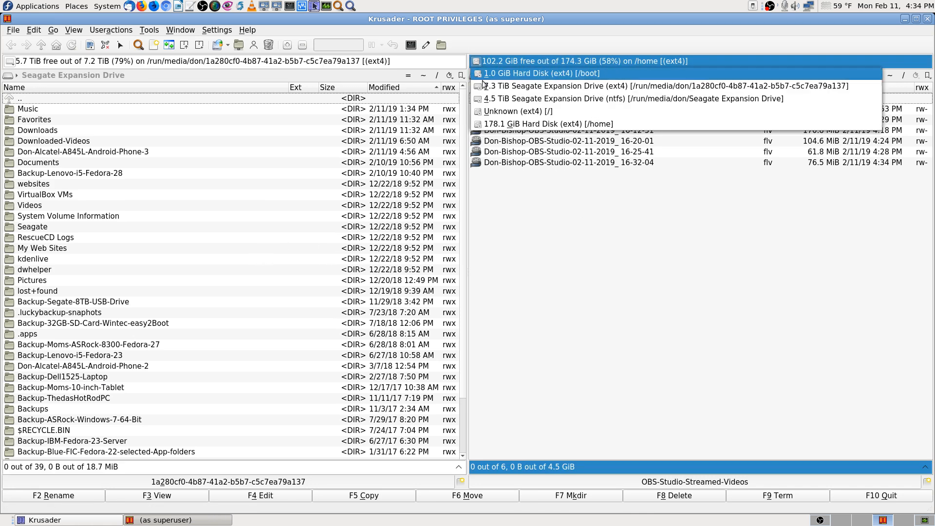
key("Escape")
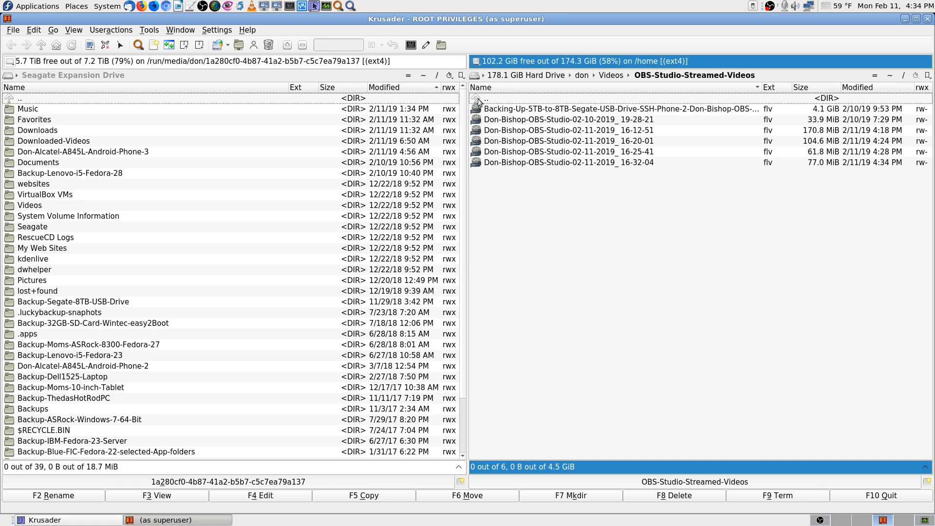
- Sort the 4.5 TiB drive's folders by modified date, newest first, and widen the listing's Name column
left_click(894, 86)
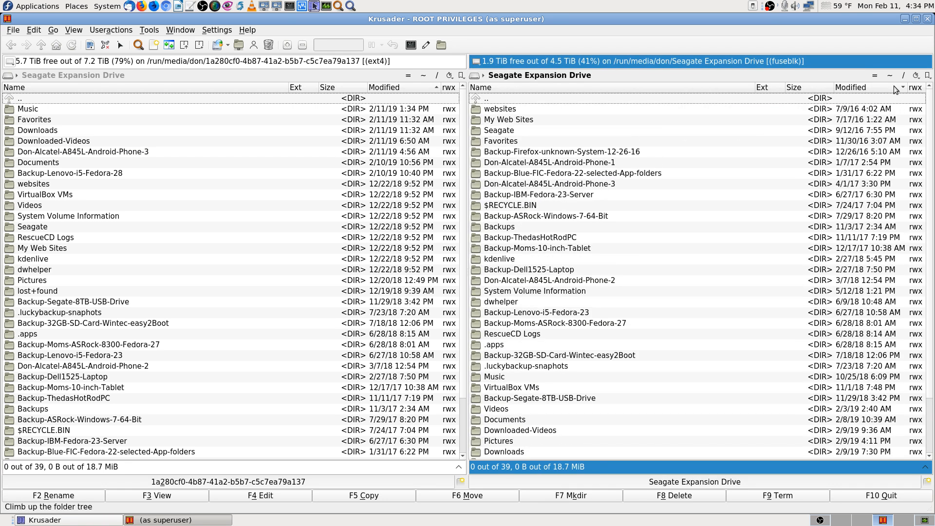
left_click(893, 86)
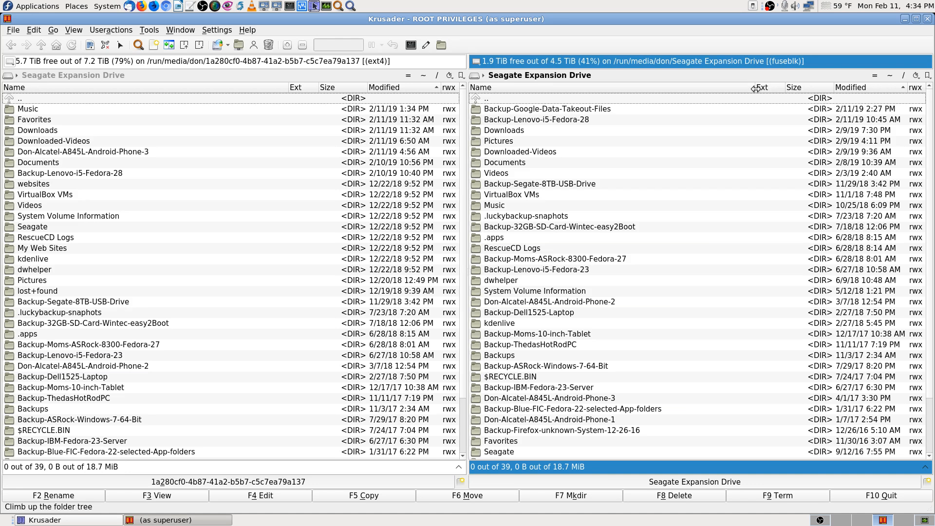
left_click_drag(756, 87, 773, 84)
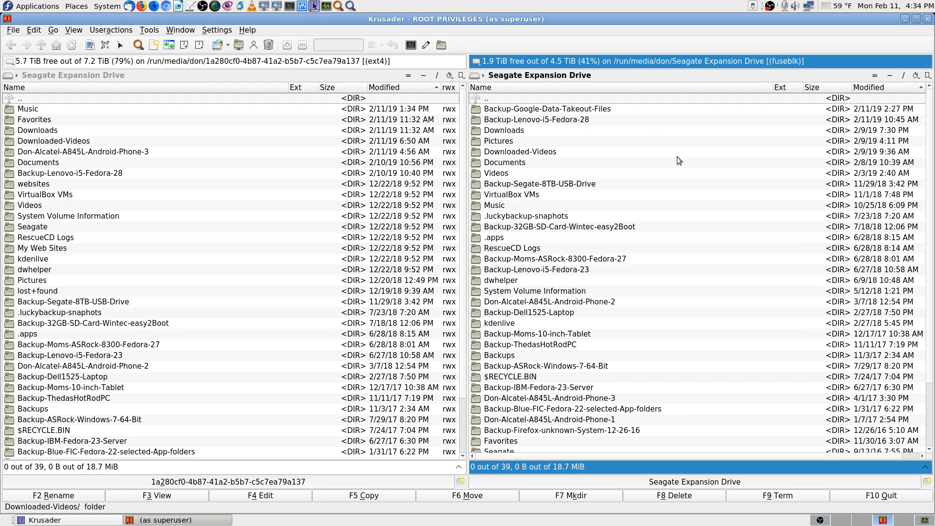
- Look inside the Backup-Google-Data-Takeout-Files folder on the 4.5 TiB drive and return to its root
left_click(155, 154)
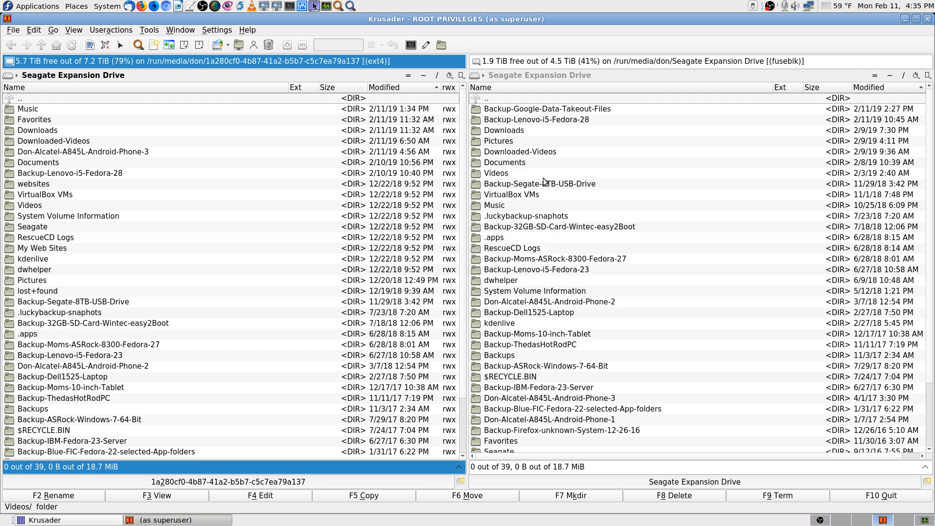
left_click(511, 110)
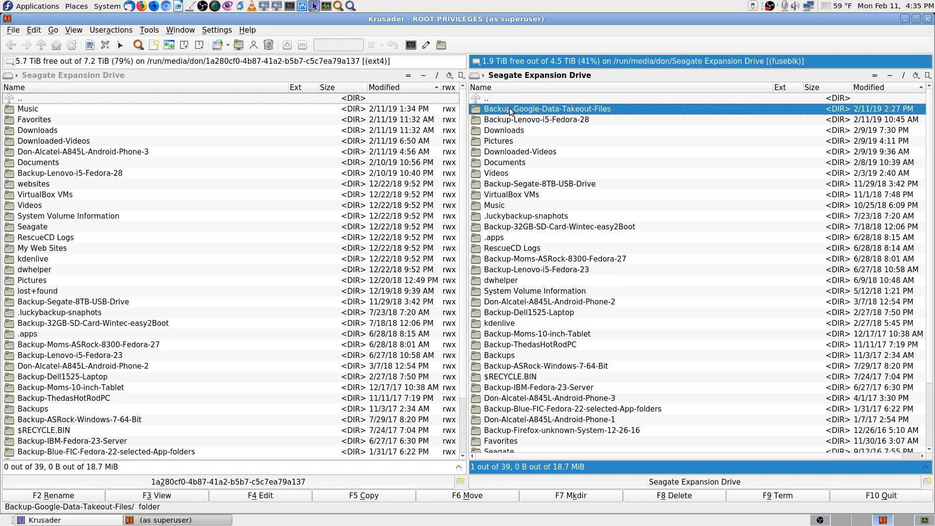
double_click(511, 110)
key("BackSpace")
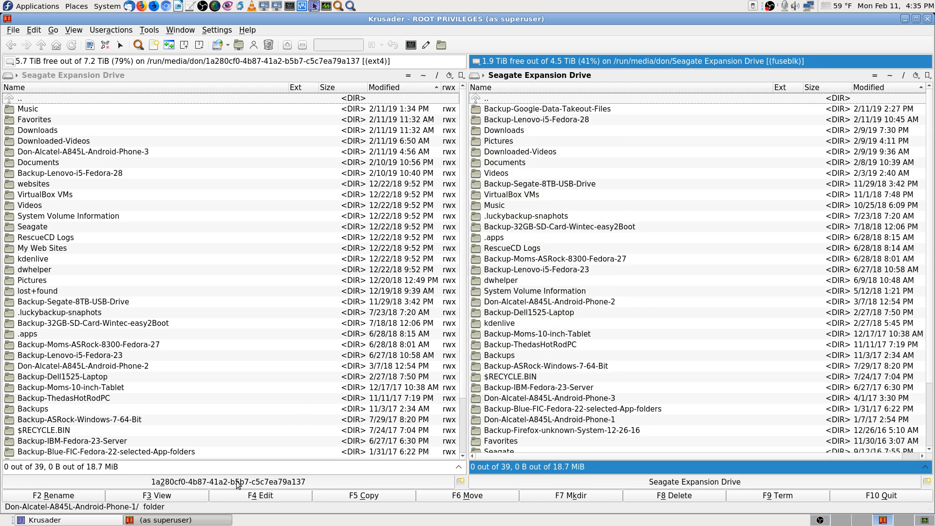
- Switch to the regular-user Krusader window and show the 4.5 TiB NTFS Seagate Expansion Drive in place of OBS-Studio-Streamed-Videos
left_click(104, 522)
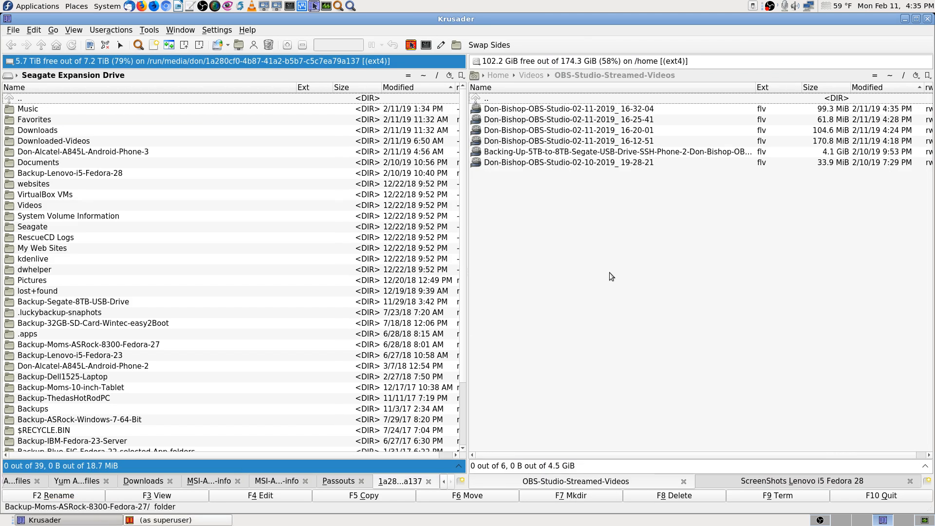
left_click(480, 62)
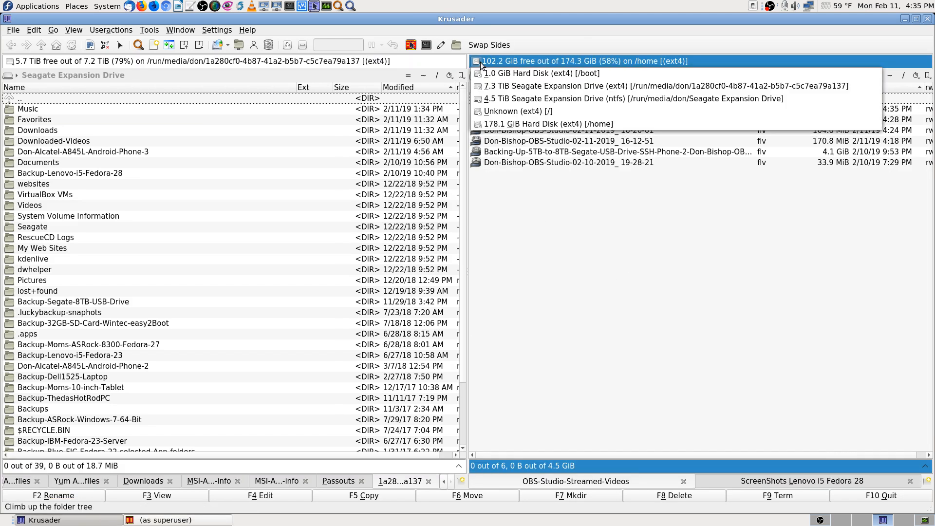
left_click(489, 99)
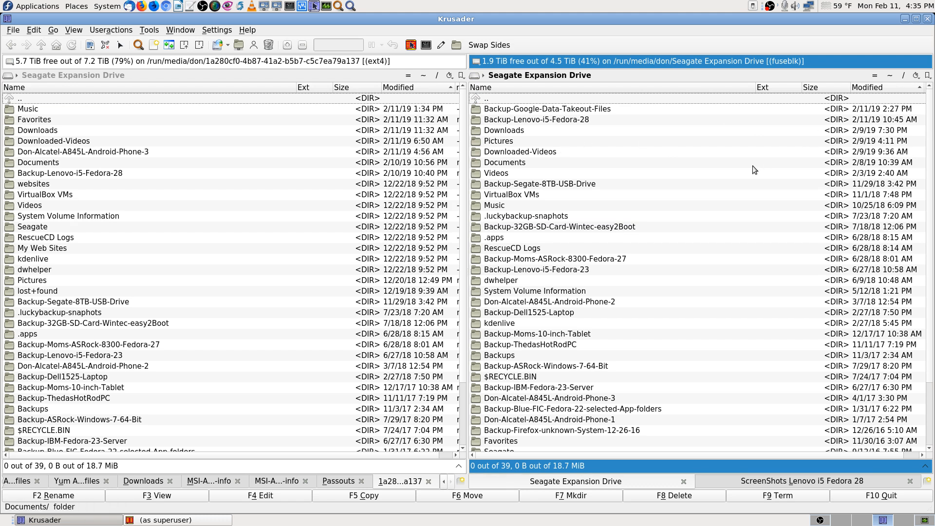
- Open the Backup-Google-Data-Takeout-Files folder to examine its takeout archive and return to the 4.5 TiB drive's root
key("Down")
key("Return")
key("BackSpace")
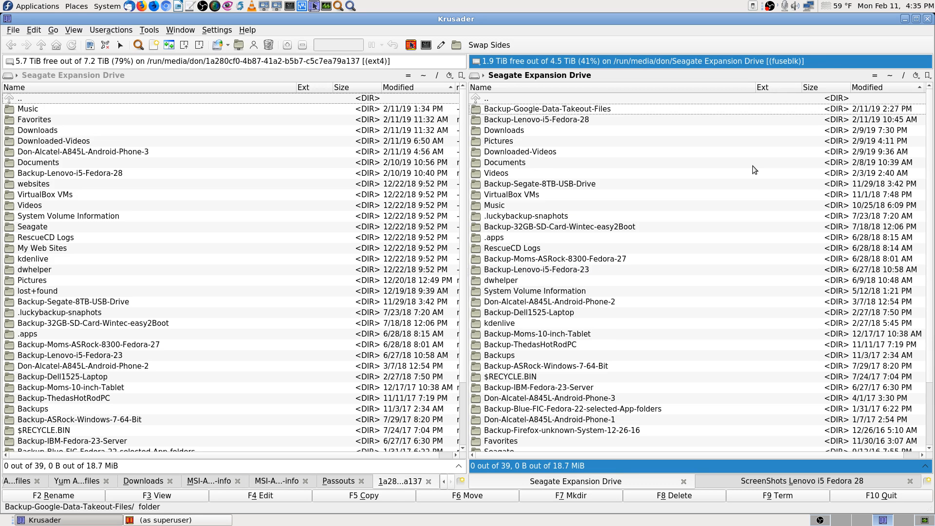
key("Return")
key("BackSpace")
key("Return")
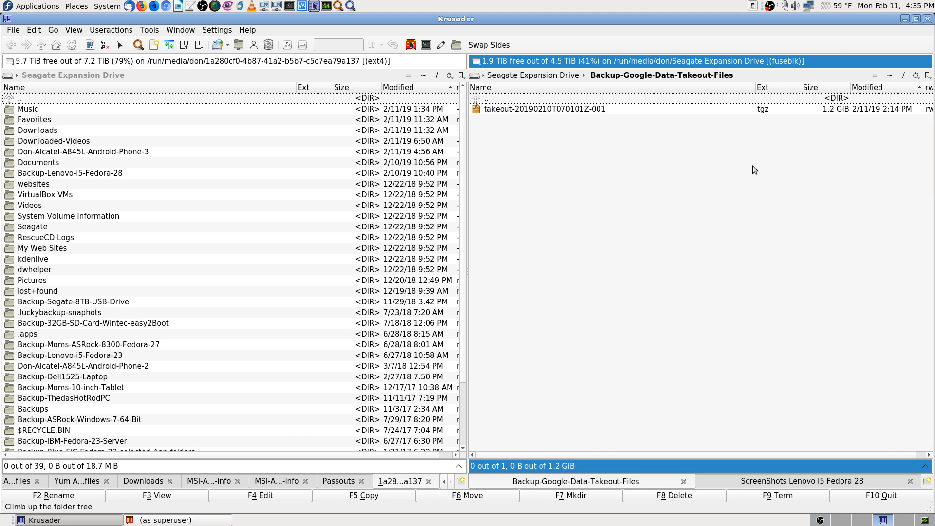
key("BackSpace")
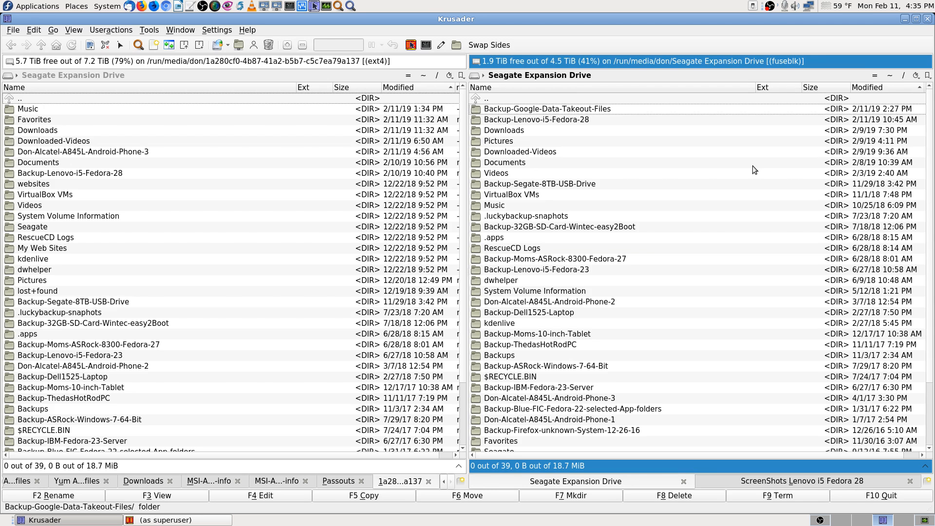
- Recheck the Backup-Google-Data-Takeout-Files folder, return to the drive's root and go to the Backup-Lenovo-i5-Fedora-28 folder
key("Down")
key("Up")
key("Return")
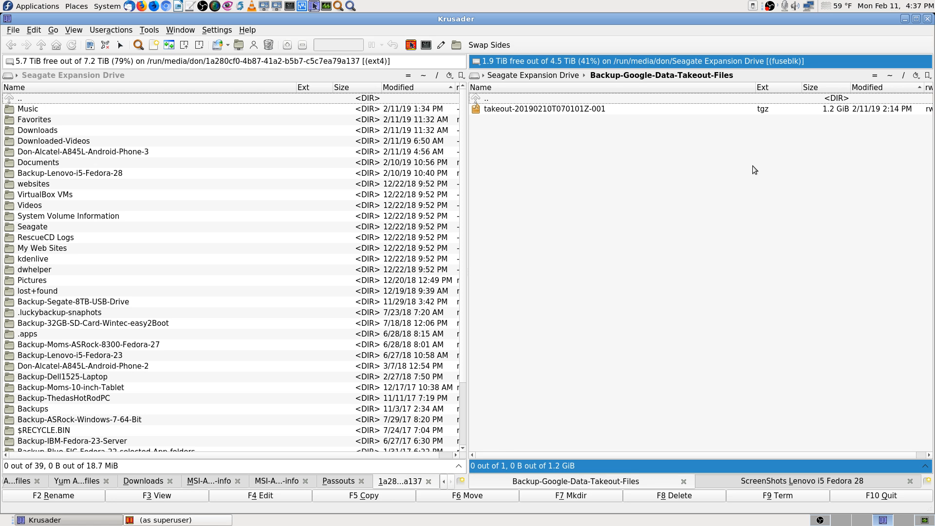
key("BackSpace")
key("Down")
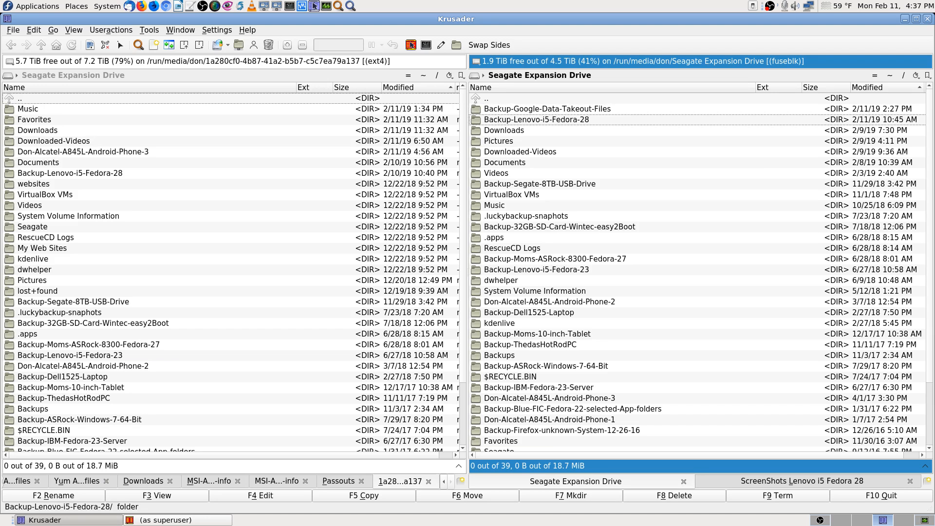
- Look inside the Backup-Lenovo-i5-Fedora-28 folder on the 4.5 TiB drive and return to the drive's root
key("Return")
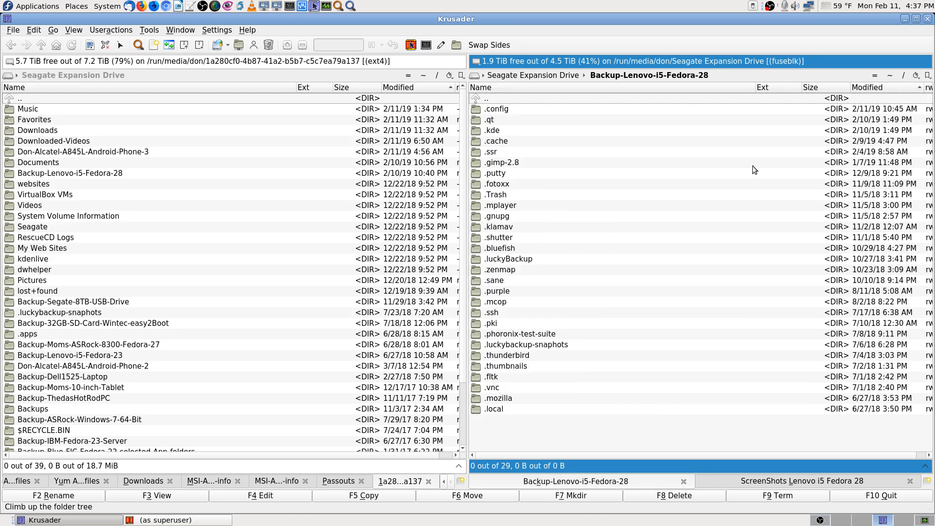
key("BackSpace")
key("Down")
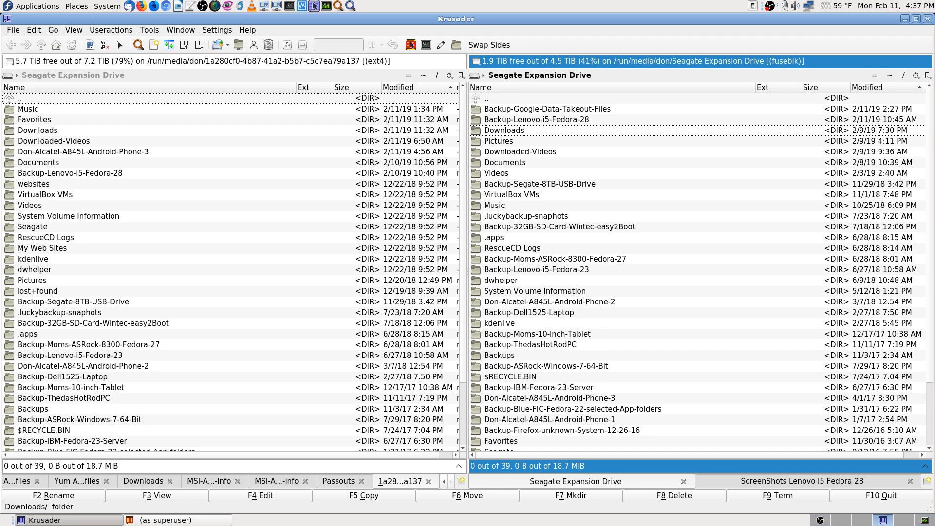
- Open Downloads on the 4.5 TiB drive, try to open its counterpart on the 7.2 TiB drive, and return both to their roots
key("Return")
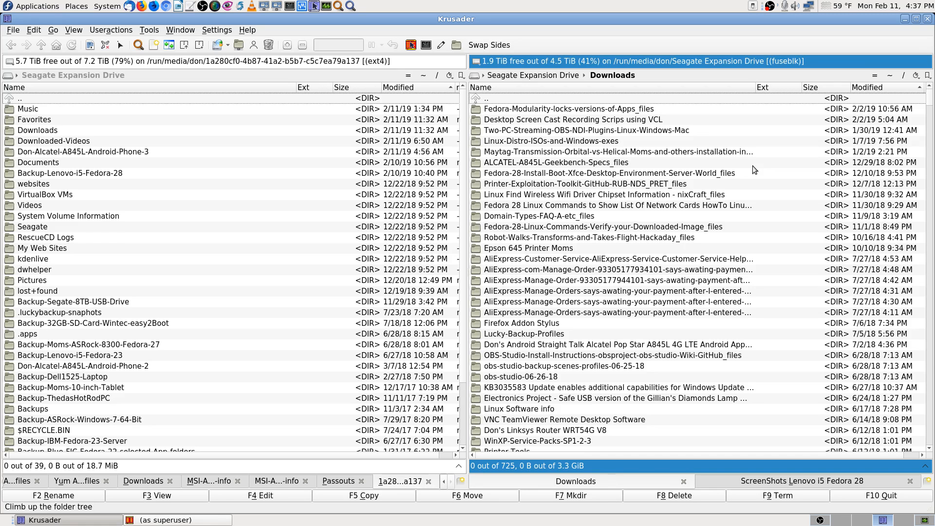
left_click(49, 129)
double_click(48, 128)
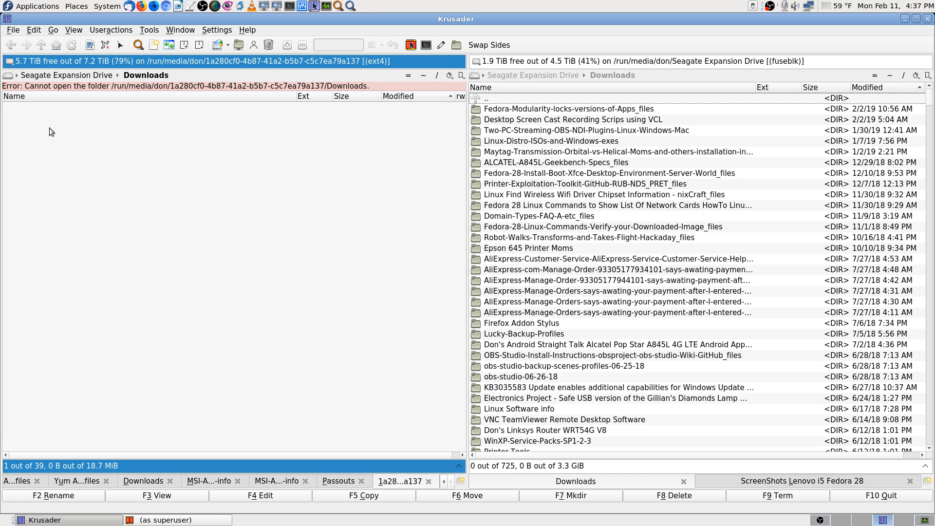
key("BackSpace")
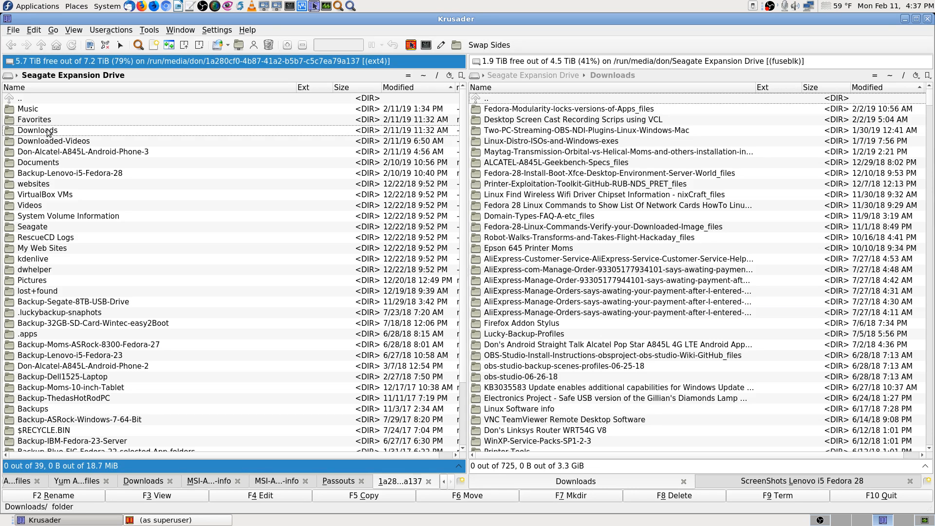
left_click(559, 102)
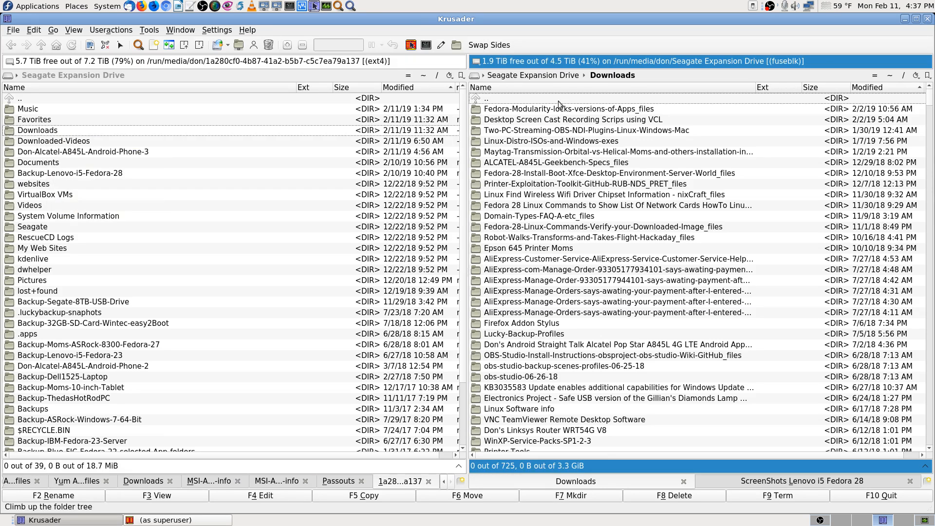
double_click(558, 101)
- Look inside the Pictures folder on the 4.5 TiB drive and return to the beginning of the drive's root listing
key("Down")
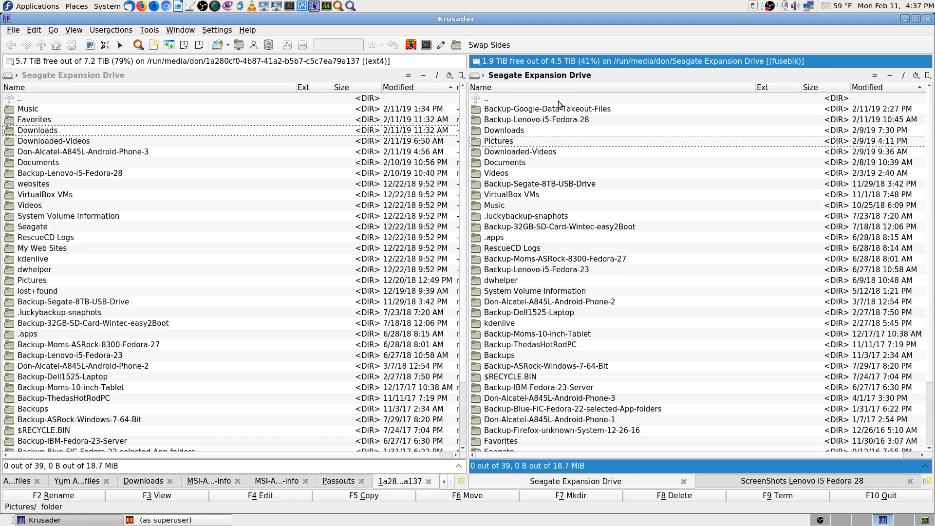
key("Return")
double_click(558, 101)
key("Up")
key("Up")
key("Up")
key("Up")
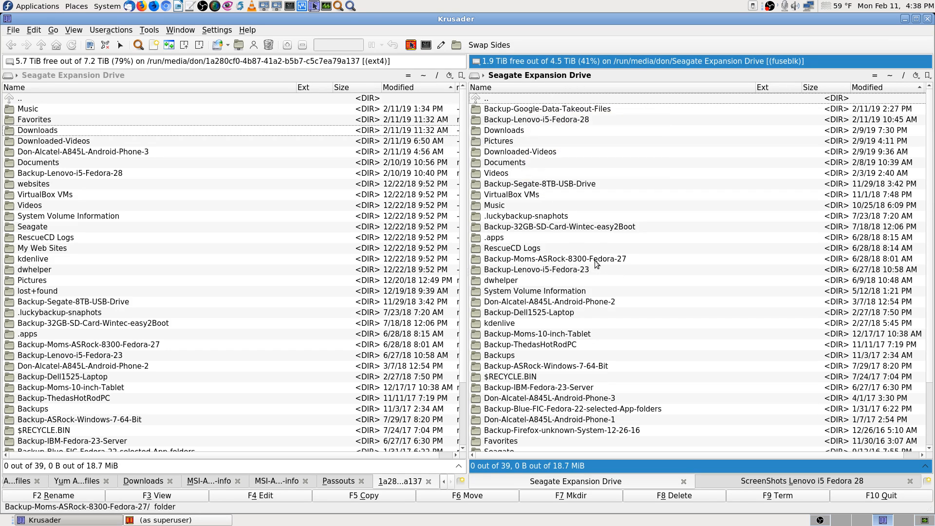
mouse_move(596, 263)
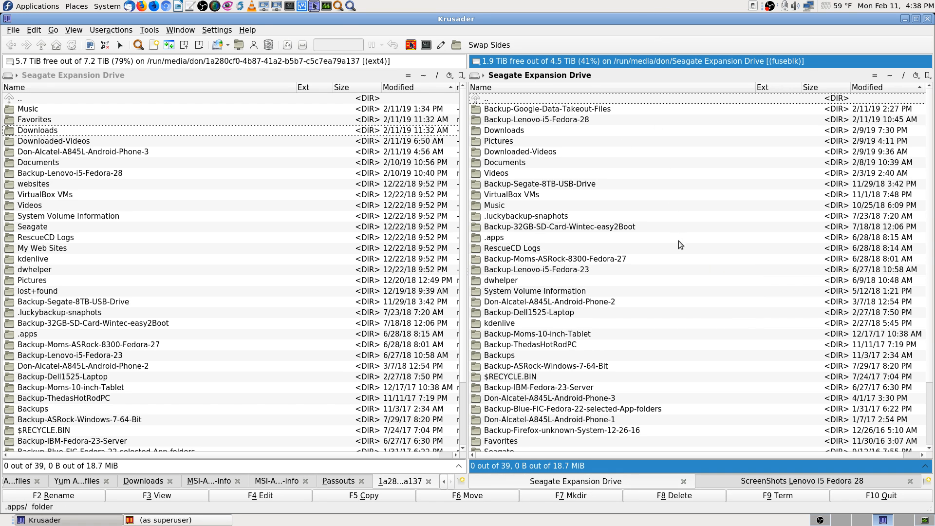
mouse_move(679, 241)
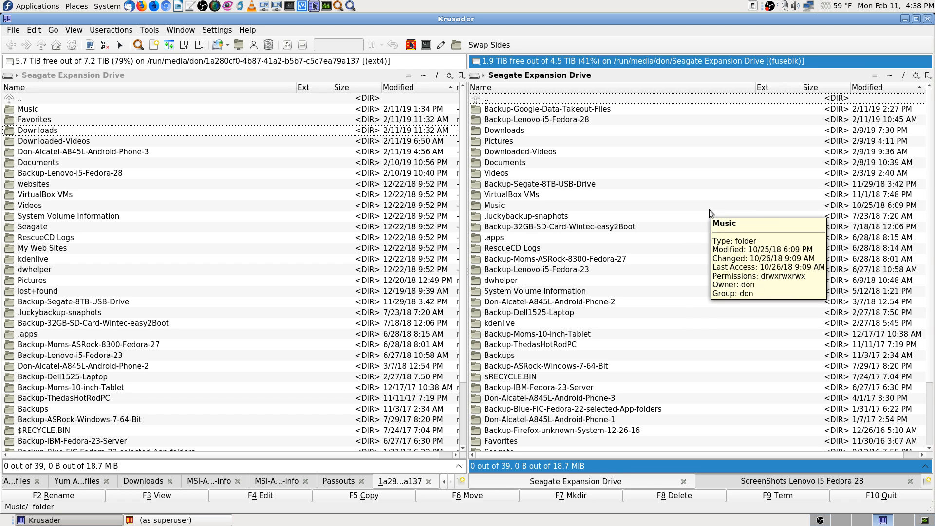
mouse_move(661, 142)
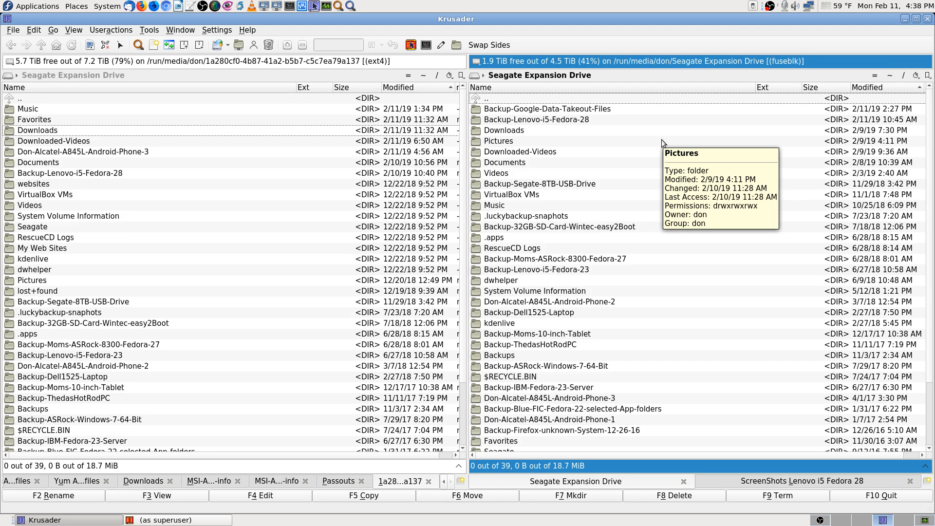
mouse_move(661, 161)
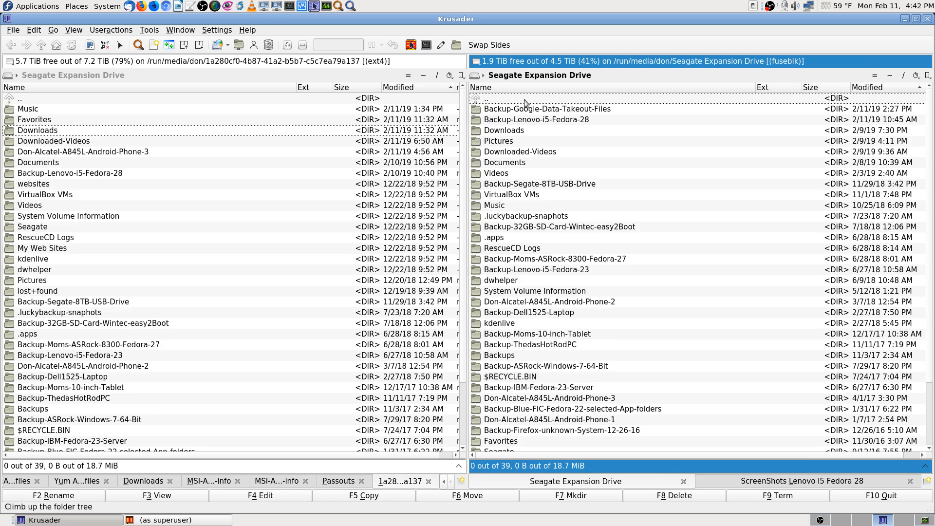
- Briefly open Backup-Google-Data-Takeout-Files, Backup-Lenovo-i5-Fedora-28 and Downloads on the 4.5 TiB drive, returning to its root after each
key("Down")
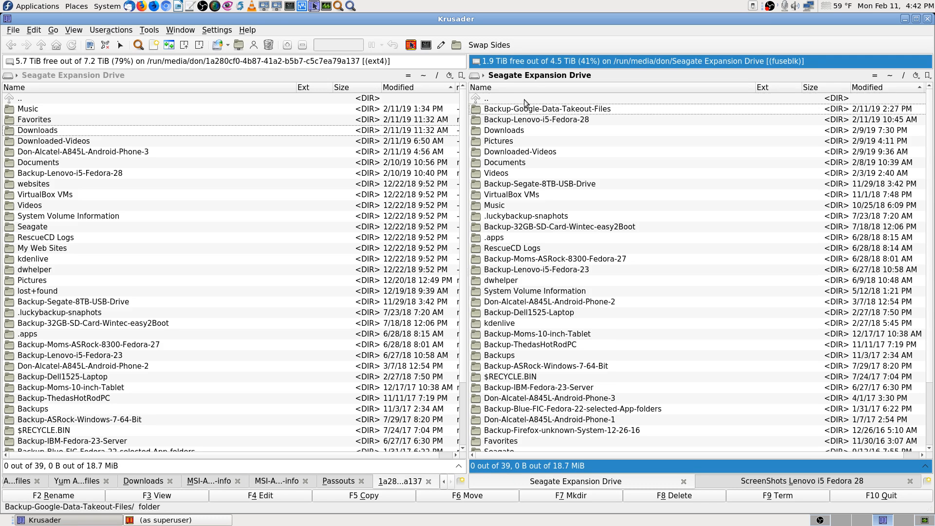
key("Return")
key("Return")
key("Down")
key("Return")
key("Return")
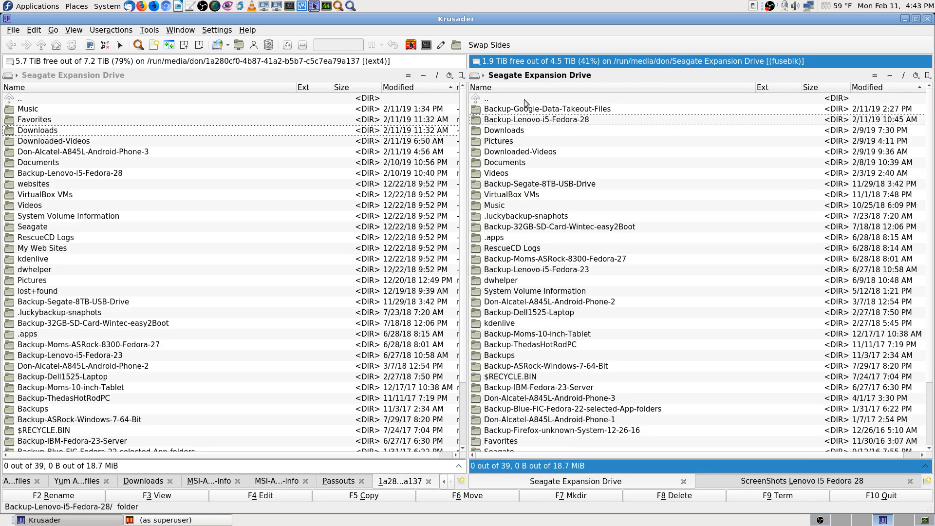
key("Down")
key("Return")
key("Return")
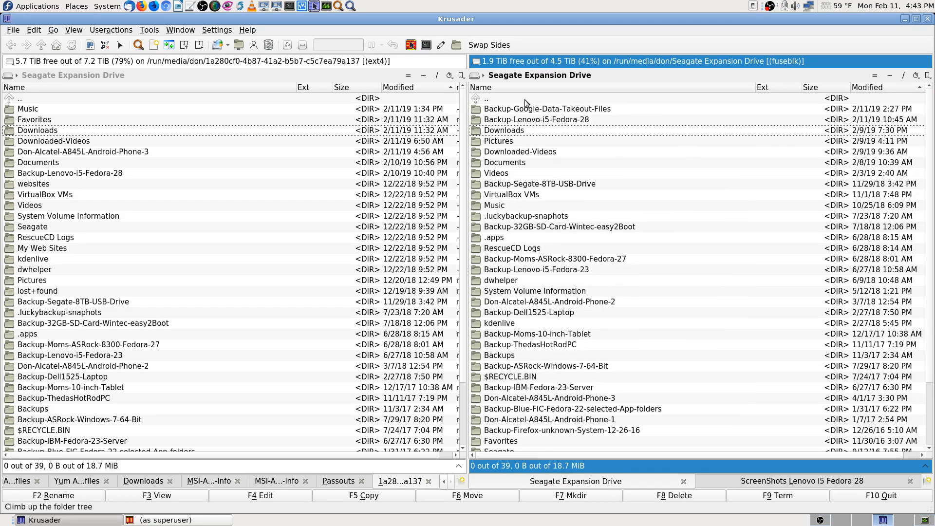
- Try to open the Downloads folder on the 7.2 TiB ext4 drive as regular user and return to its root
left_click(37, 130)
key("Return")
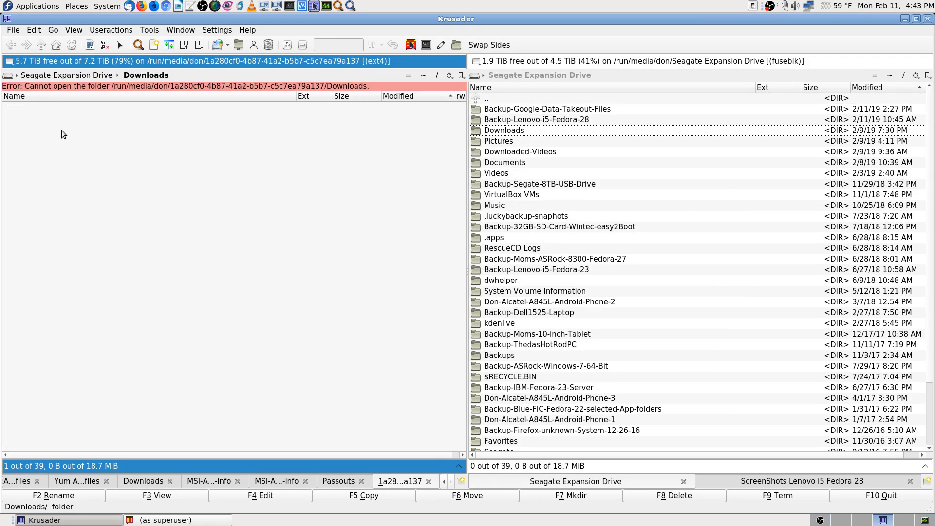
key("BackSpace")
key("Up")
key("Up")
key("Up")
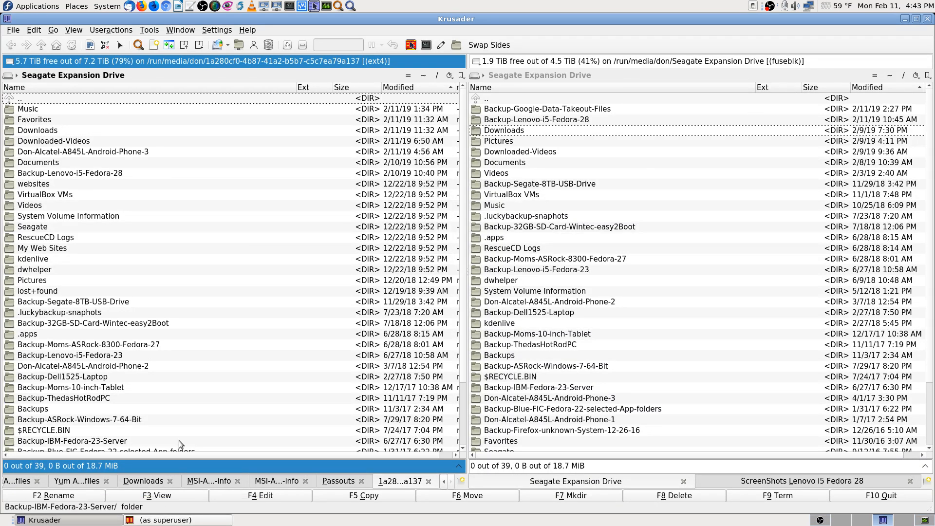
- Switch to the superuser Krusader window, look inside Downloads on the 4.5 TiB drive and return to its root
left_click(180, 519)
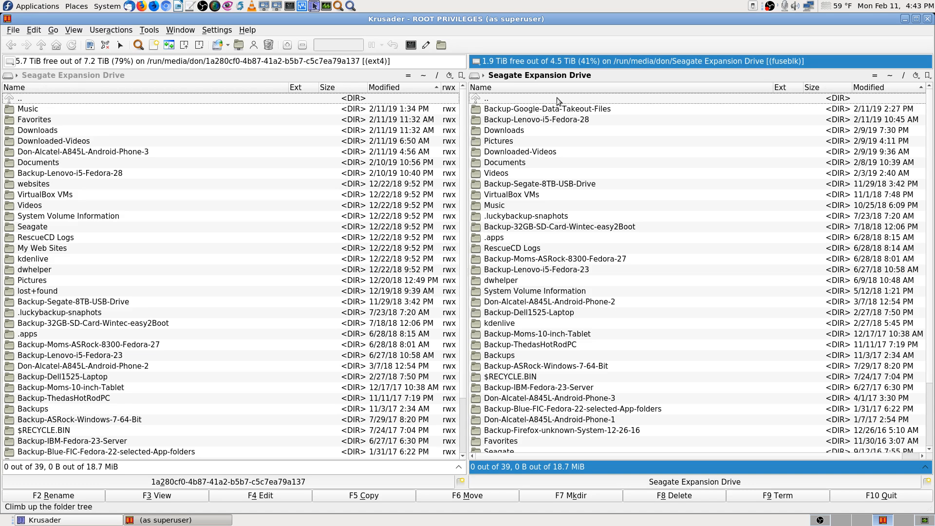
left_click(509, 132)
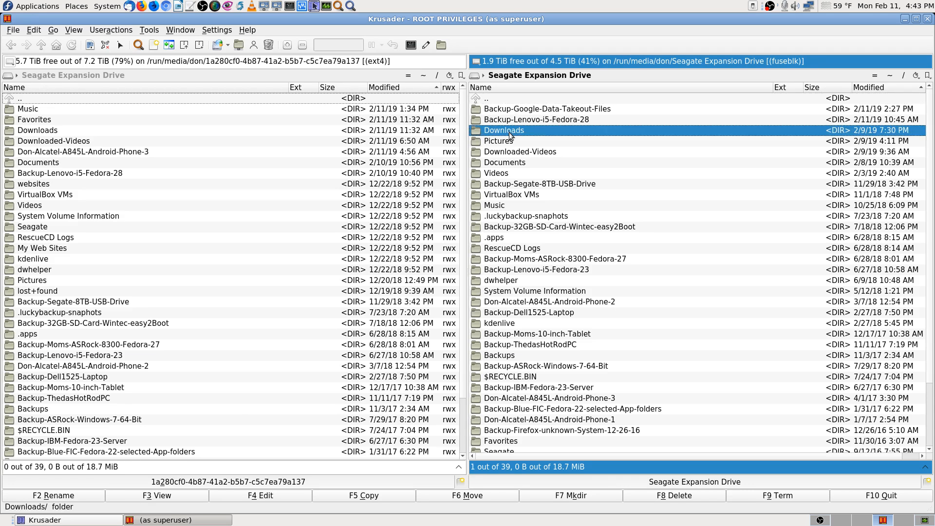
double_click(509, 132)
key("BackSpace")
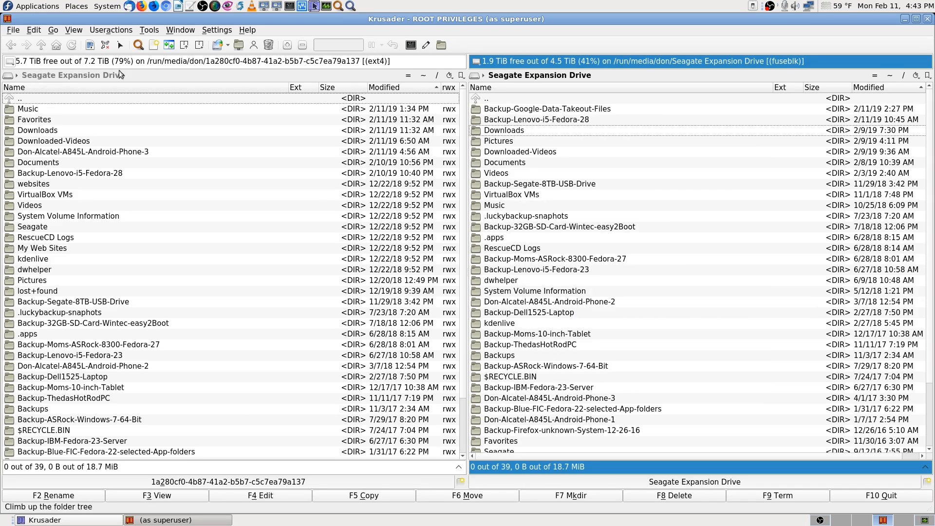
- Open the Downloads folder on the 7.2 TiB drive with root privileges and return to the drive's root
left_click(55, 132)
double_click(54, 131)
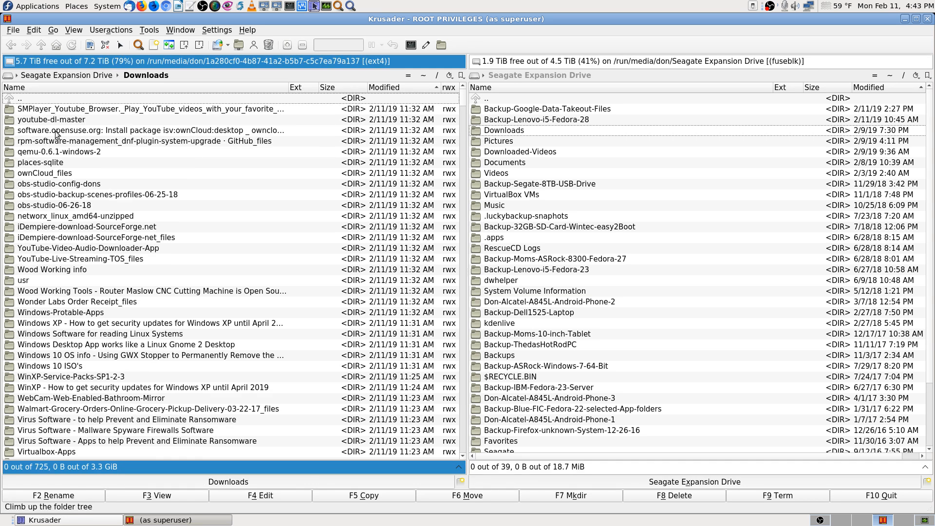
key("BackSpace")
key("Up")
key("Up")
key("Up")
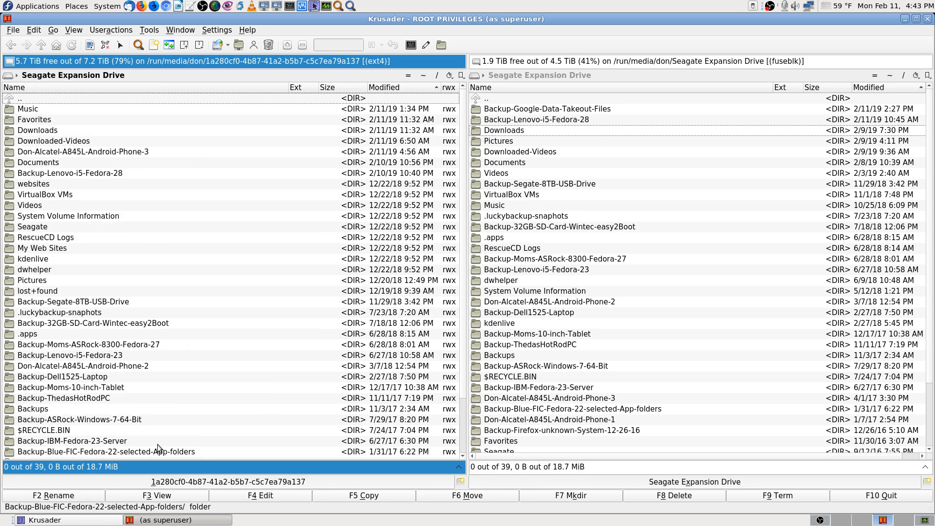
- Try to open Music on the 7.2 TiB drive in the regular-user window, and return to the superuser window
left_click(73, 520)
double_click(46, 109)
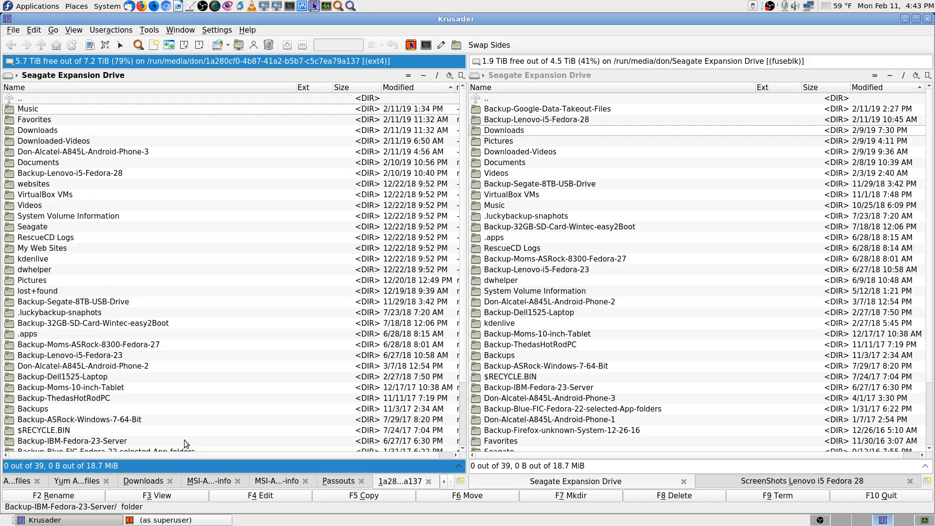
left_click(178, 520)
right_click(45, 109)
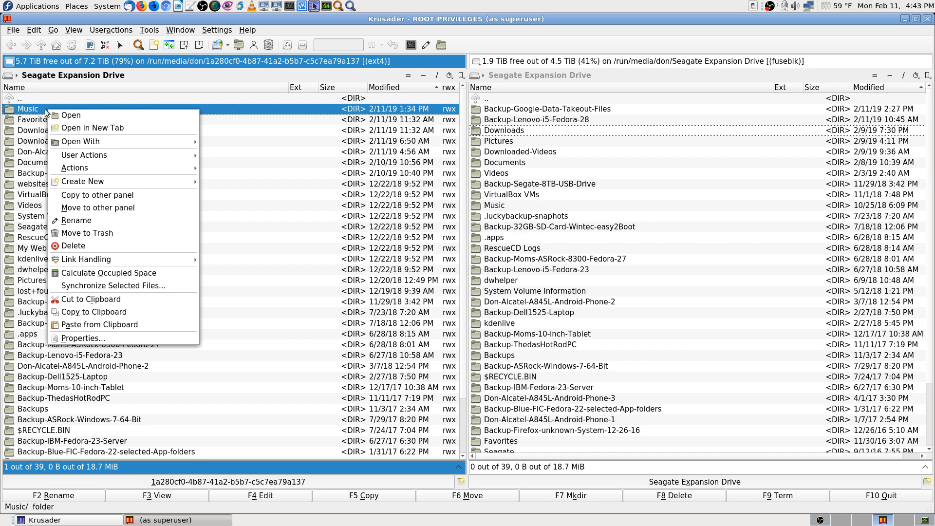
left_click(207, 115)
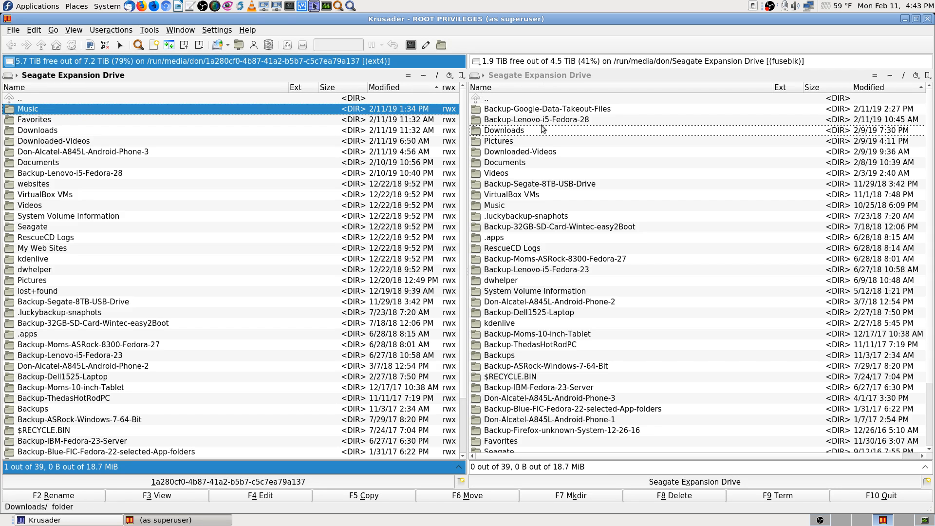
left_click(540, 99)
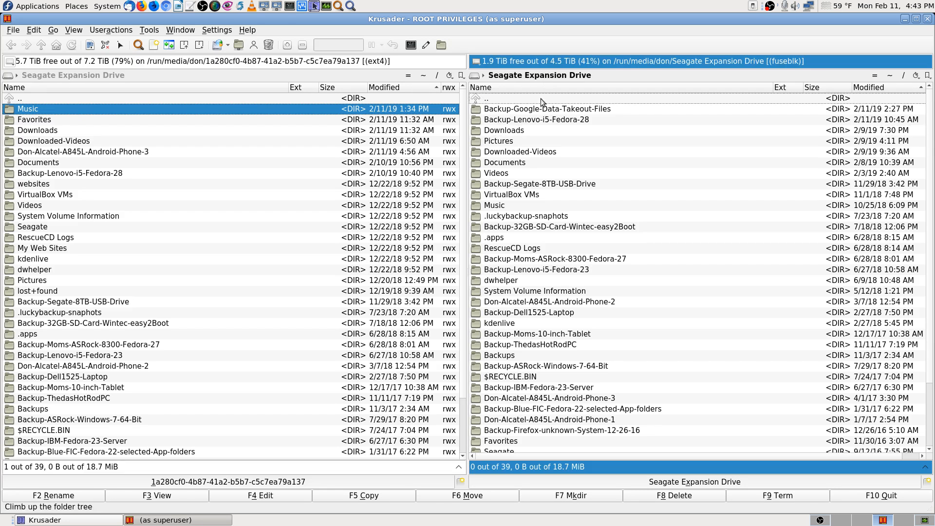
left_click(841, 521)
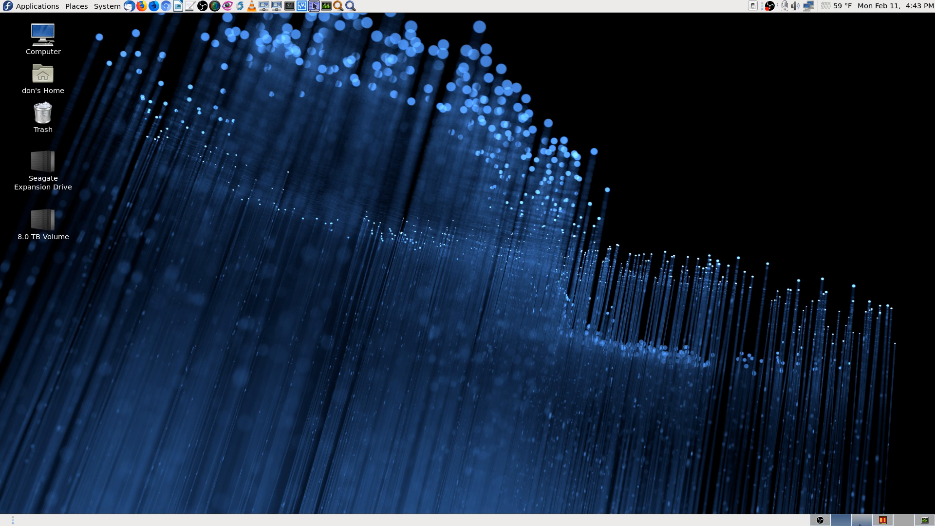
left_click(883, 520)
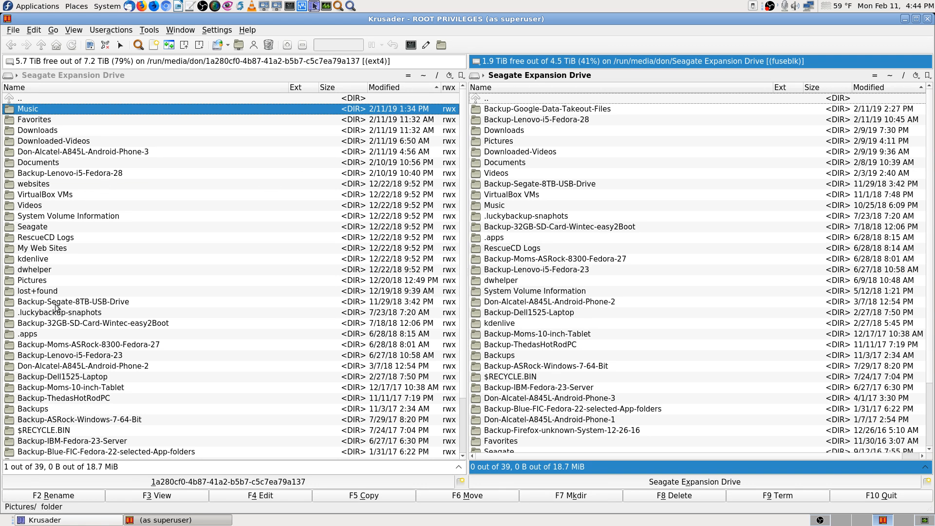
- Give group and others Can View & Modify Content permission on the 7.2 TiB drive's Music folder, including all subfolders and contents
right_click(60, 112)
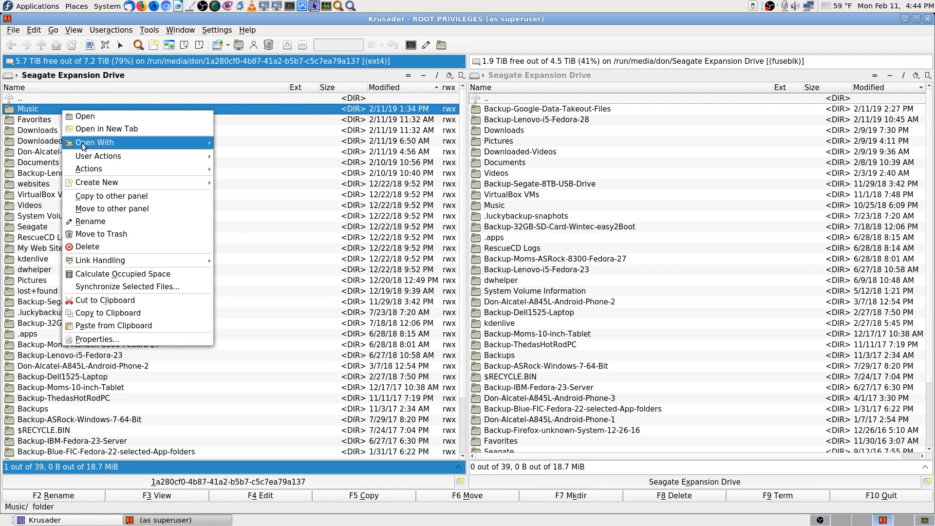
left_click(98, 339)
left_click(426, 144)
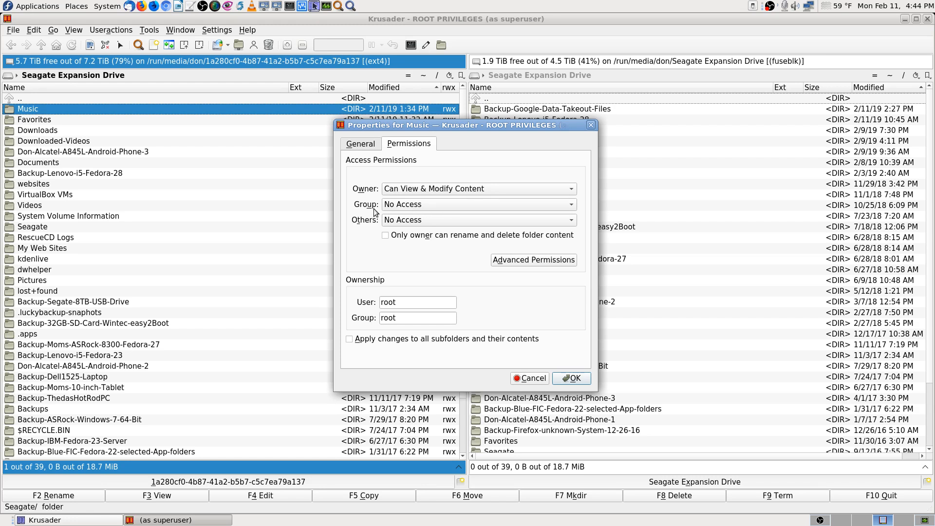
left_click(492, 204)
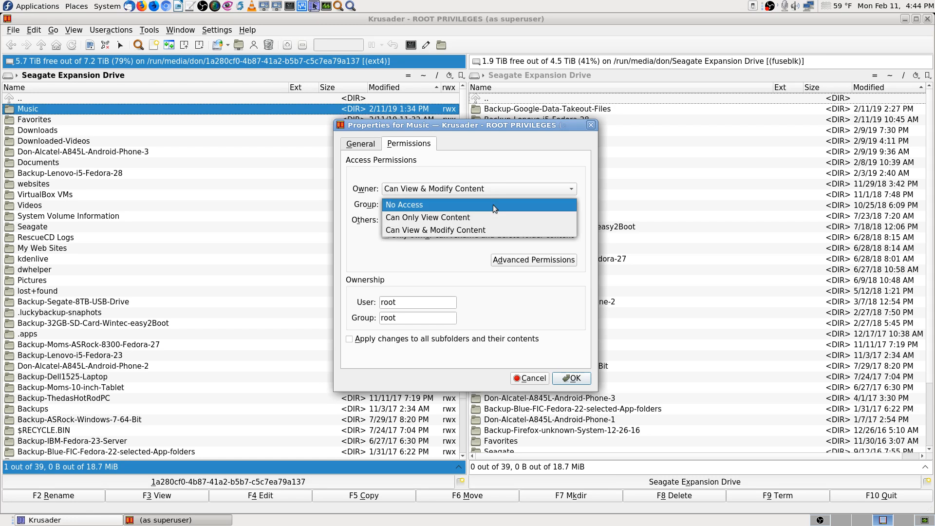
left_click(492, 230)
left_click(455, 220)
left_click(457, 245)
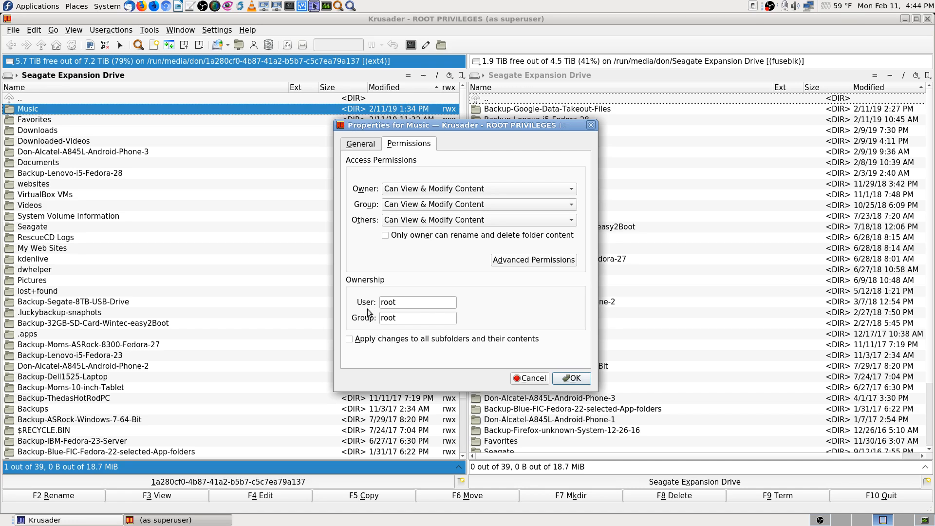
left_click(349, 339)
left_click_drag(493, 124, 750, 106)
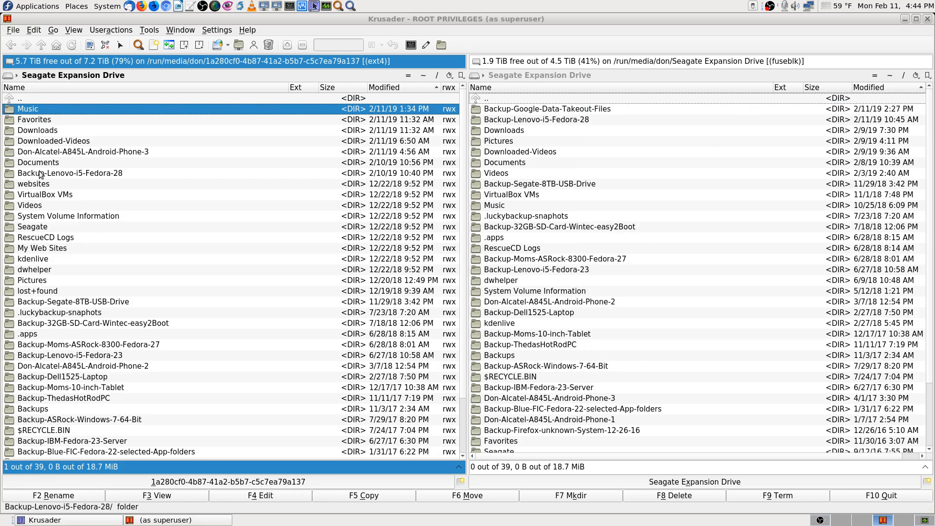
- Switch to the regular-user Krusader window and open the Music folder on the 7.2 TiB drive
left_click(45, 520)
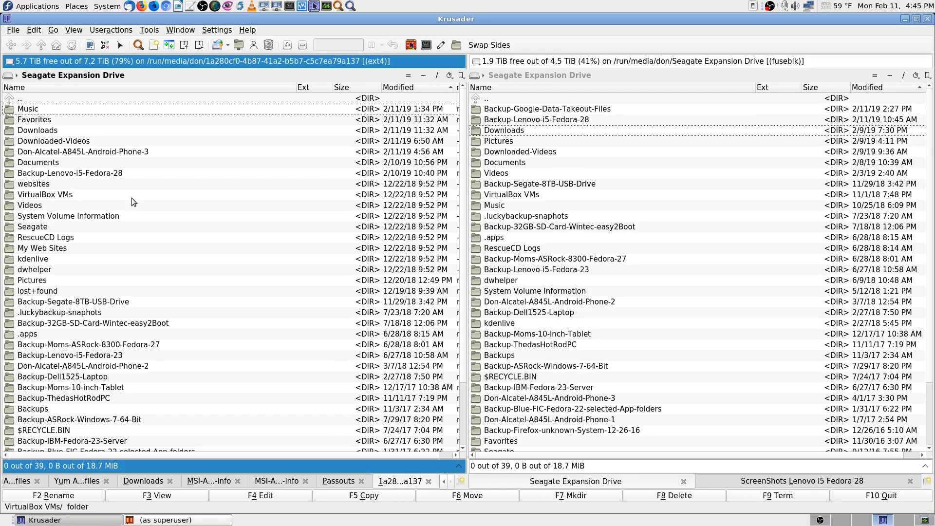
double_click(46, 109)
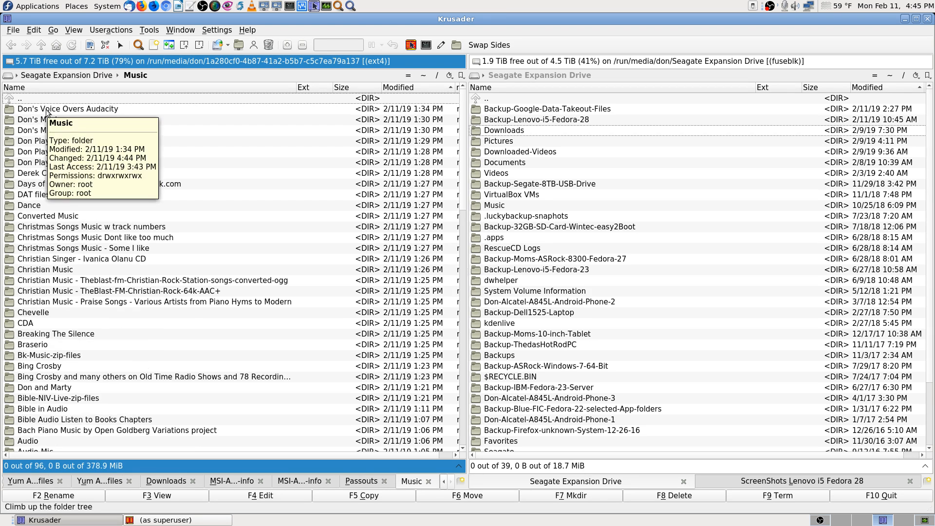
- Return to the 7.2 TiB drive's root, reopen the Music folder to check regular-user access, and go back to the root
key("BackSpace")
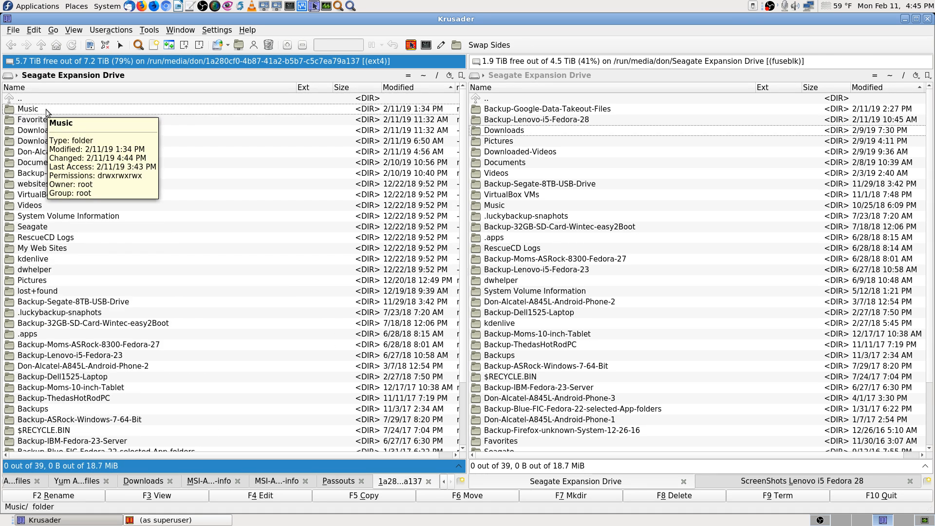
key("Return")
key("Down")
key("Down")
key("Down")
key("Up")
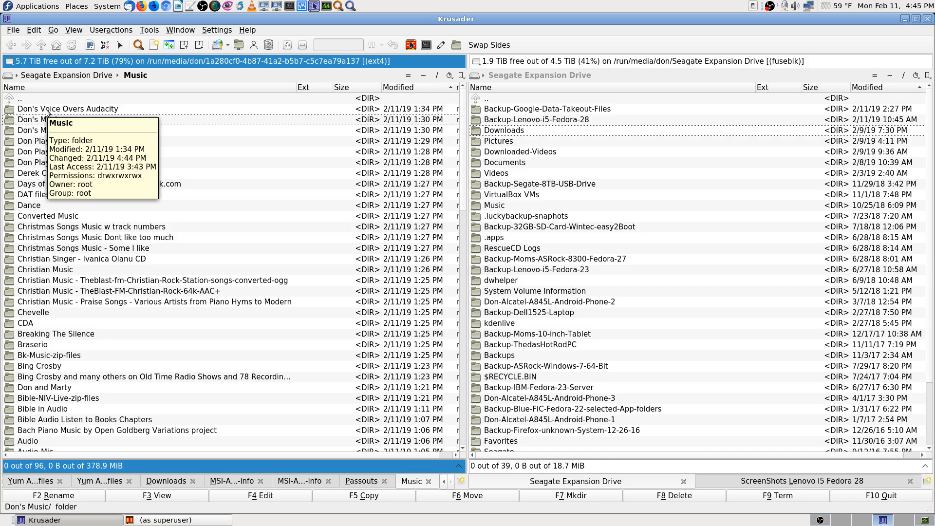
key("Up")
key("Up")
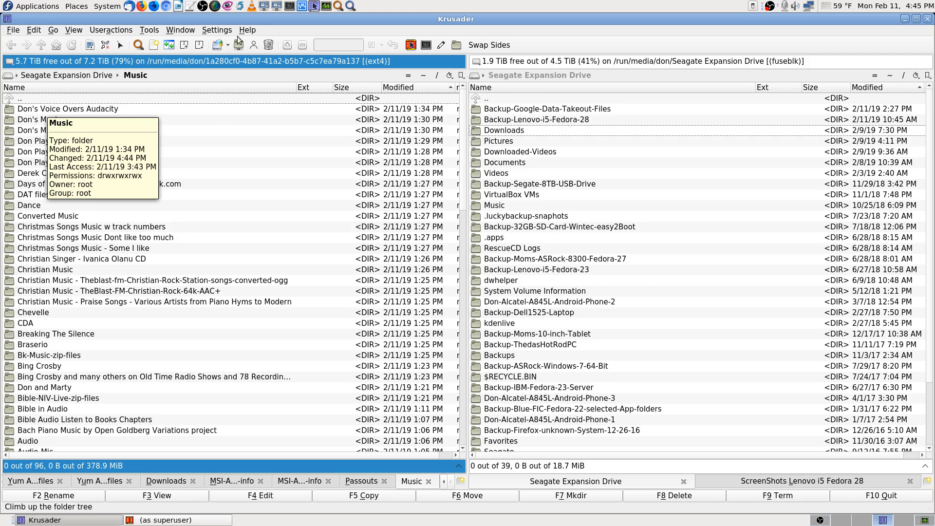
key("Return")
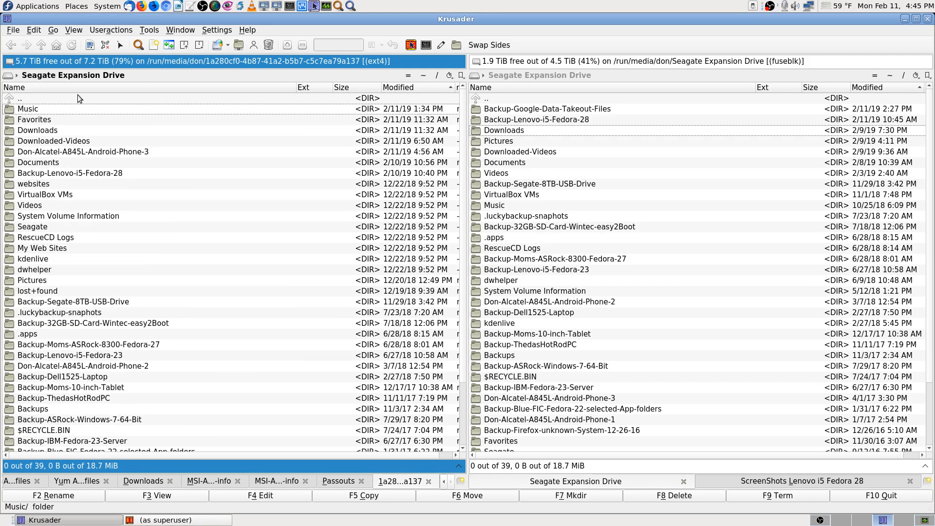
- Inspect the properties and folder details of Music on the 7.2 TiB drive, and clear the folder selection
right_click(102, 109)
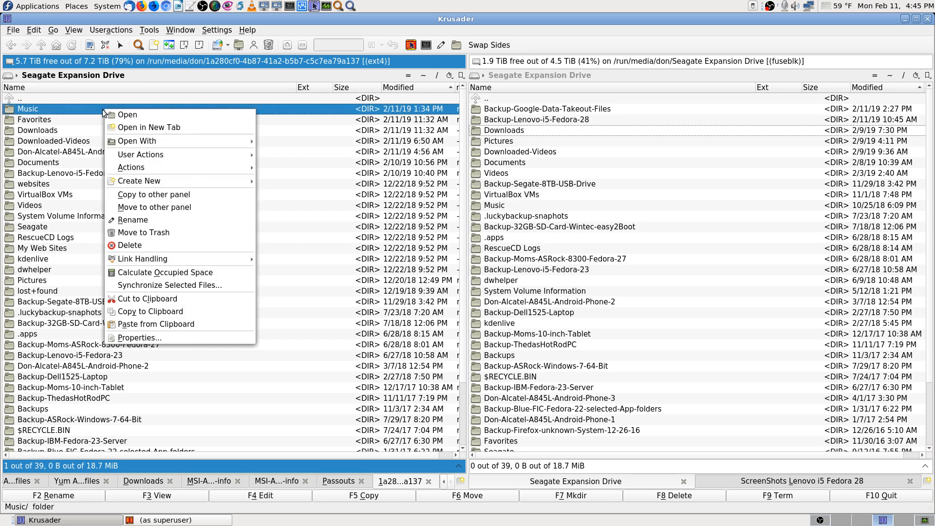
left_click(174, 337)
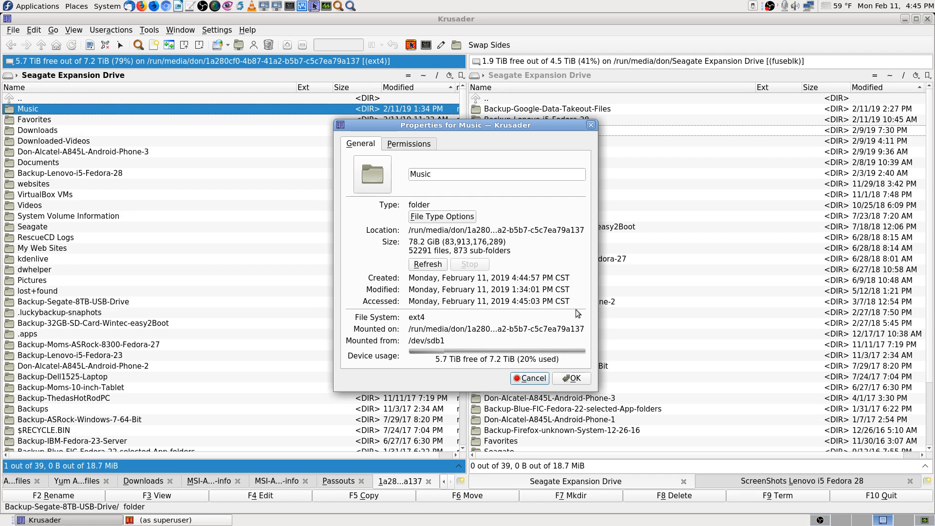
left_click(533, 378)
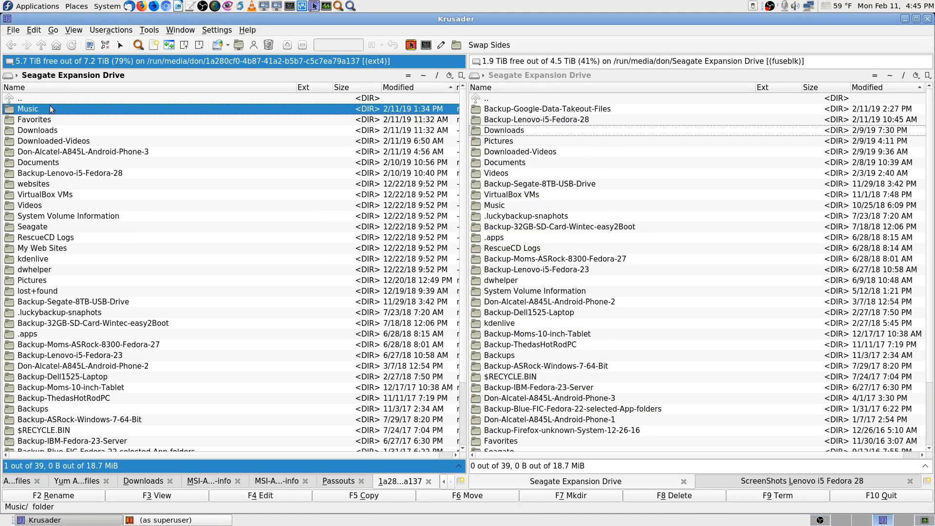
mouse_move(51, 108)
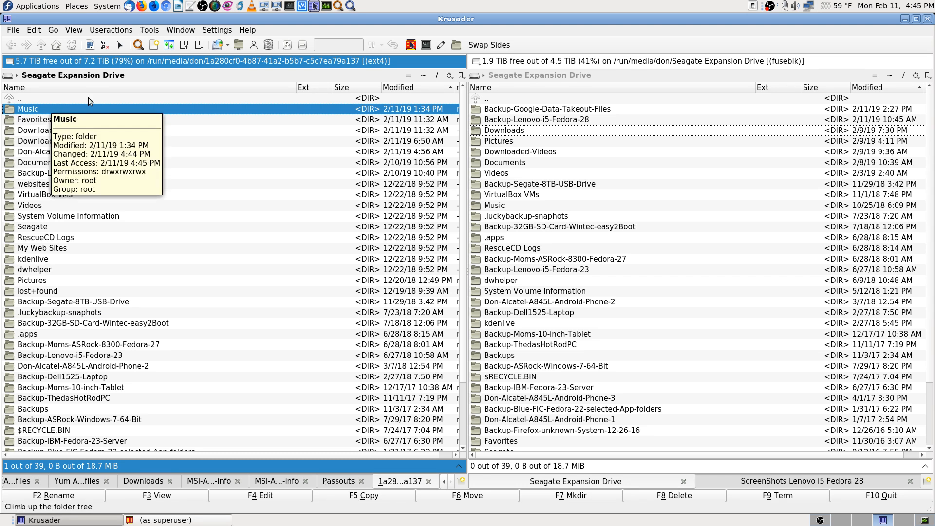
left_click(73, 98)
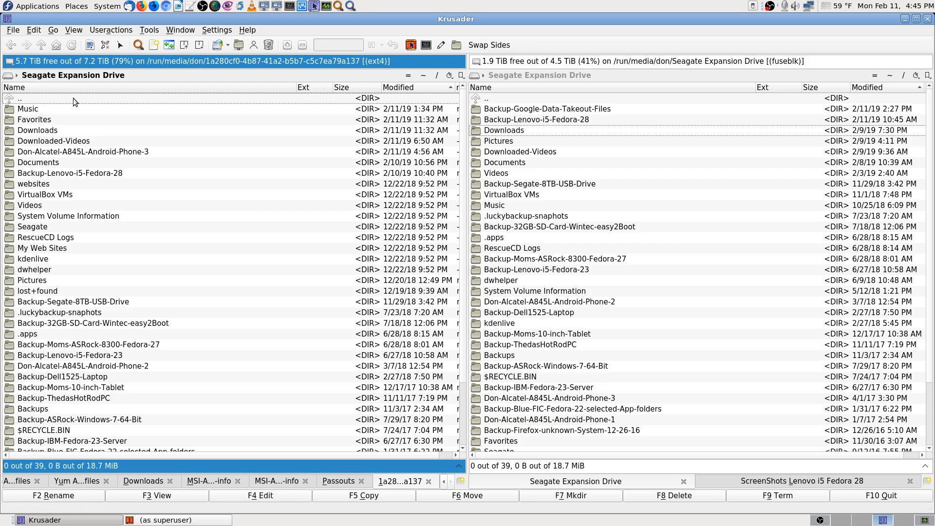
- Open Music on the 7.2 TiB drive and look through its subfolders and files, returning to the start of the list
key("Down")
key("Right")
key("Left")
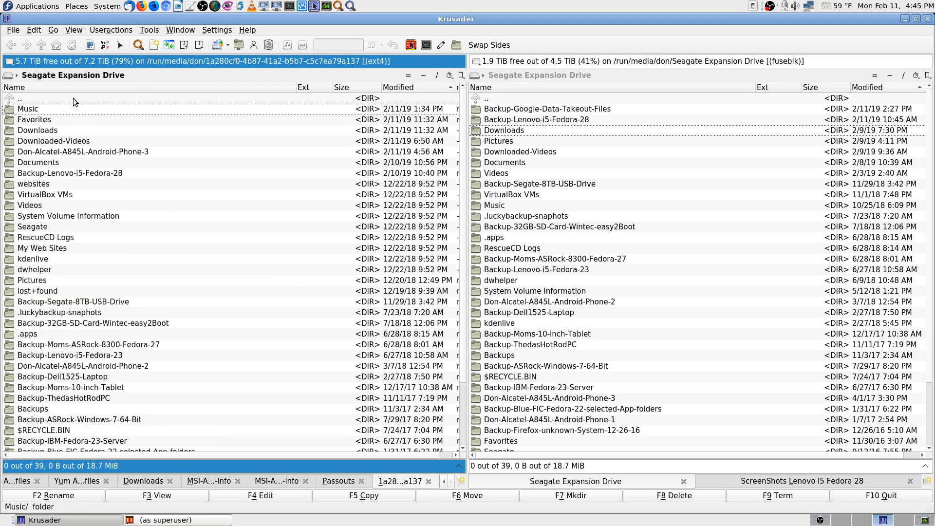
key("Right")
key("Down")
key("Down")
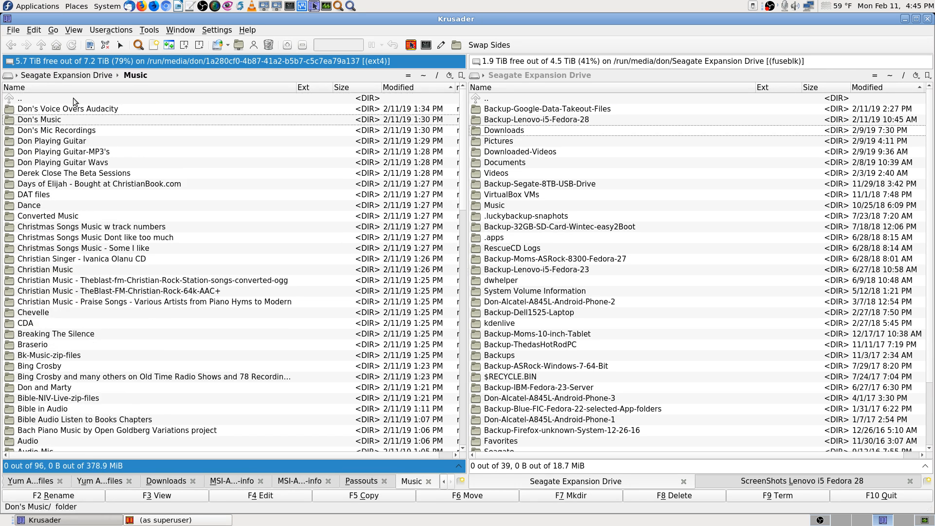
key("Down")
key("Down")
key("Down")
key("Down")
key("Down")
key("Down")
key("Down")
key("Down")
key("Down")
key("Down")
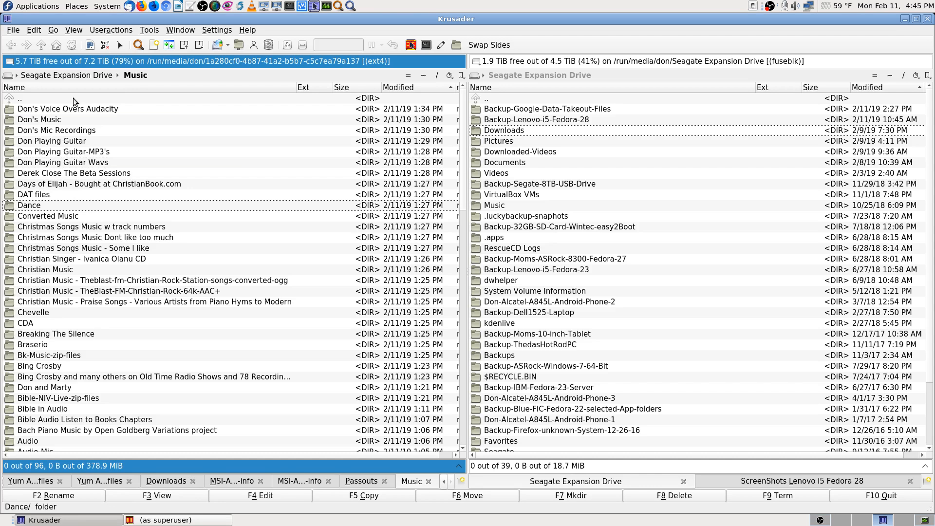
key("Down")
key("Down")
key("Down")
key("Down")
key("Down")
key("Down")
key("Down")
key("Down")
key("Down")
key("Down")
key("Down")
key("Down")
key("Down")
key("Down")
key("Down")
key("Down")
key("Down")
key("Down")
key("Down")
key("Down")
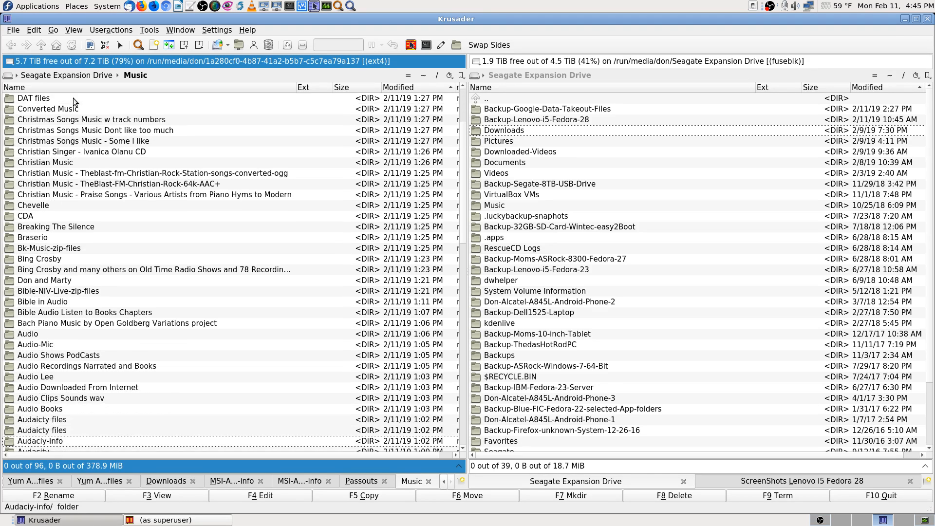
key("Down")
key("Up")
key("Up")
key("Up")
key("Up")
key("Up")
key("Up")
key("Up")
key("Up")
key("Up")
key("Up")
key("Up")
key("Up")
key("Up")
key("Up")
key("Up")
key("Up")
key("Up")
key("Up")
key("Up")
key("Up")
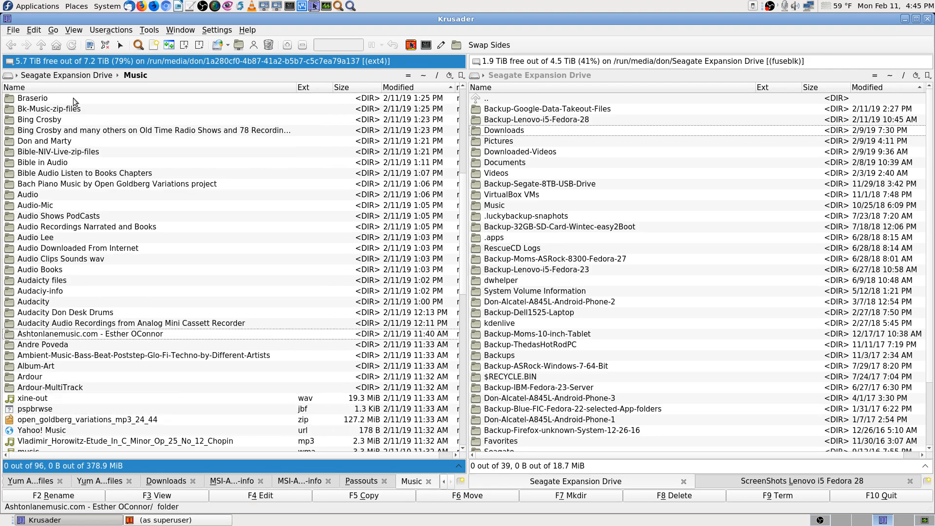
key("Up")
key("Up")
key("Up")
key("Up")
key("Up")
key("Up")
key("Up")
key("Up")
key("Up")
key("Up")
key("Up")
key("Up")
key("Up")
key("Up")
key("Up")
key("Up")
key("Up")
key("Up")
key("Up")
key("Up")
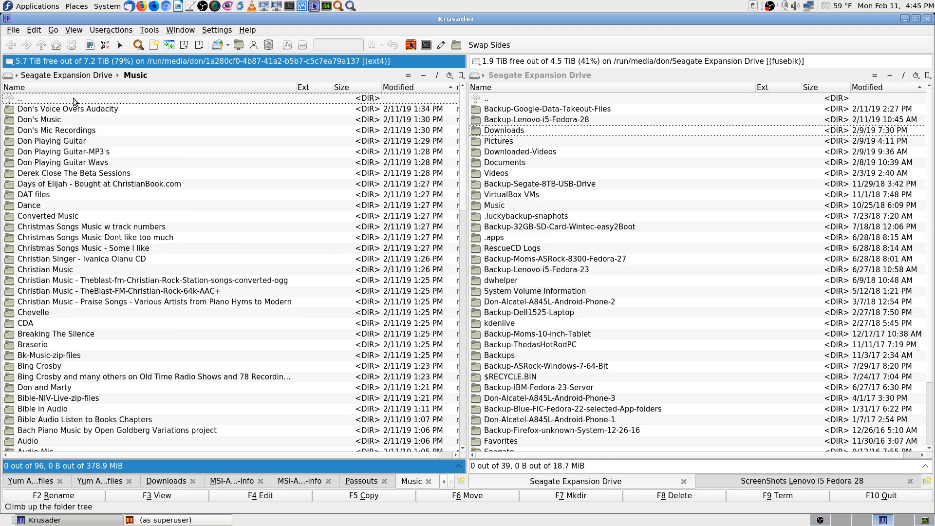
- Examine the first part of Music's subfolder list once more, and return to the 7.2 TiB drive's root
key("Down")
key("Down")
key("Down")
key("Down")
key("Down")
key("Down")
key("Down")
key("Down")
key("Down")
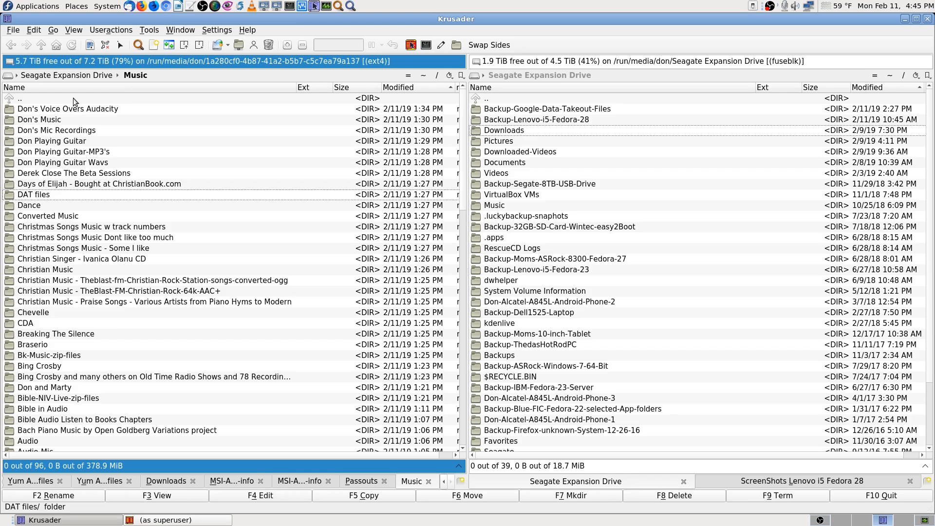
key("Down")
key("Down")
key("Down")
key("Down")
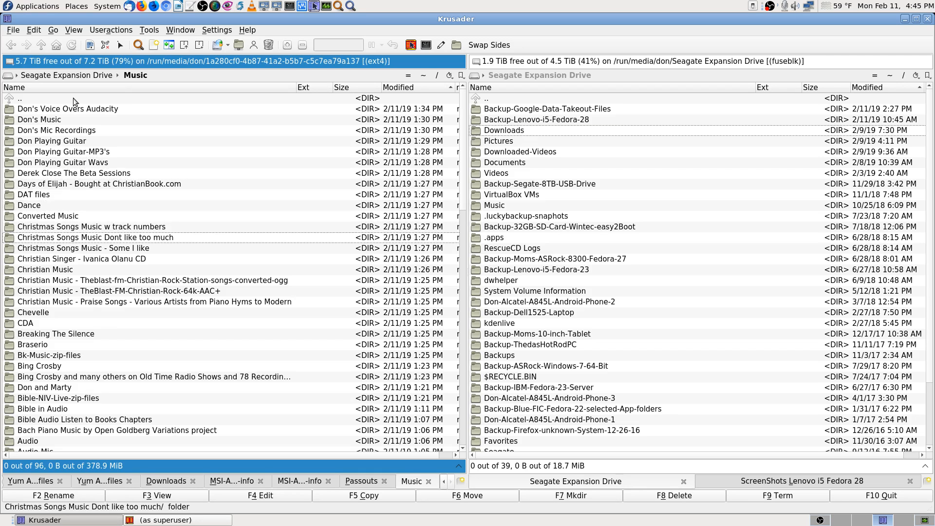
key("Down")
key("Down")
key("Down")
key("Down")
key("Down")
key("Down")
key("Down")
key("Down")
key("Down")
key("Down")
key("Down")
key("Down")
key("Down")
key("Down")
key("Down")
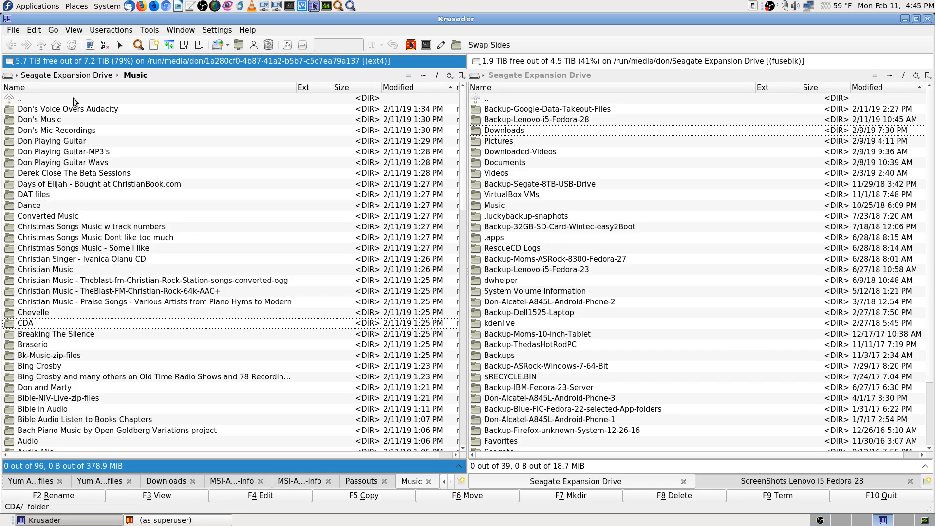
key("Home")
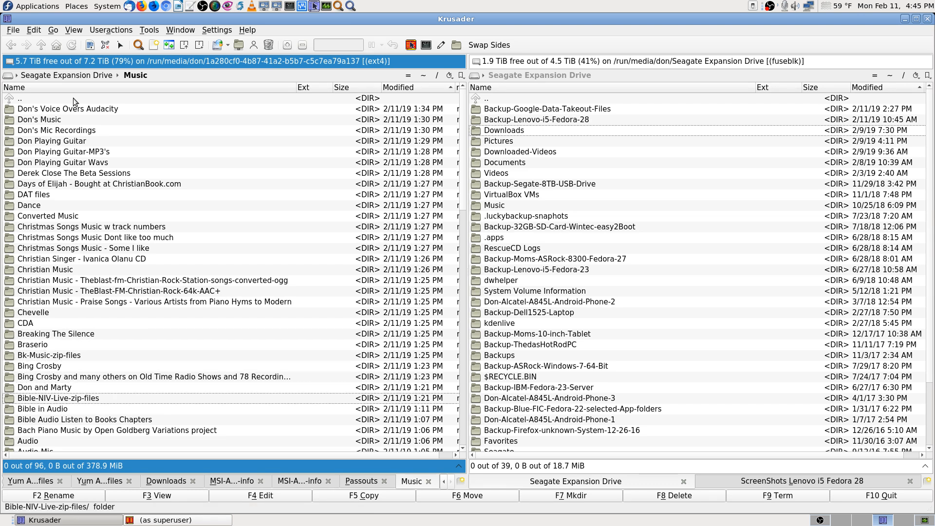
key("Return")
- Try to open the Favorites and Downloads folders on the 7.2 TiB drive as the regular user, returning to the root after each
key("Up")
key("Down")
key("Down")
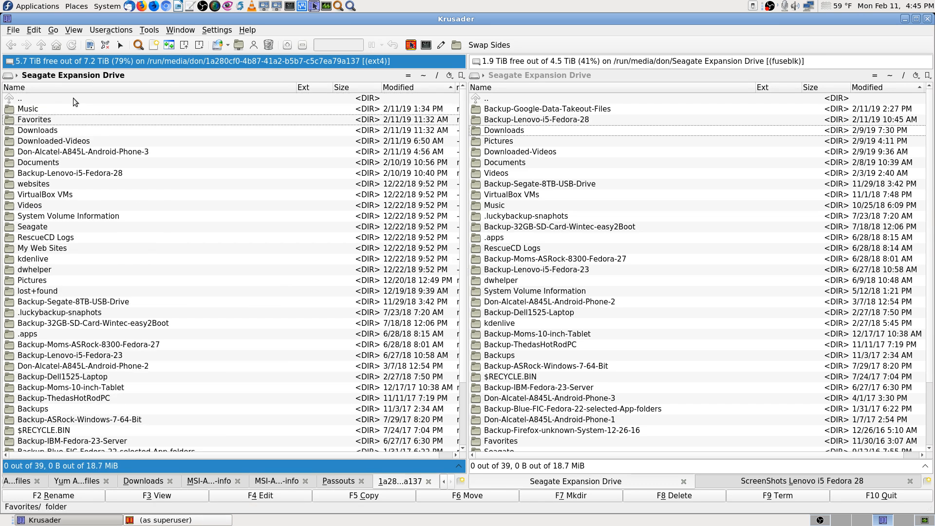
key("Return")
key("BackSpace")
key("Down")
key("Return")
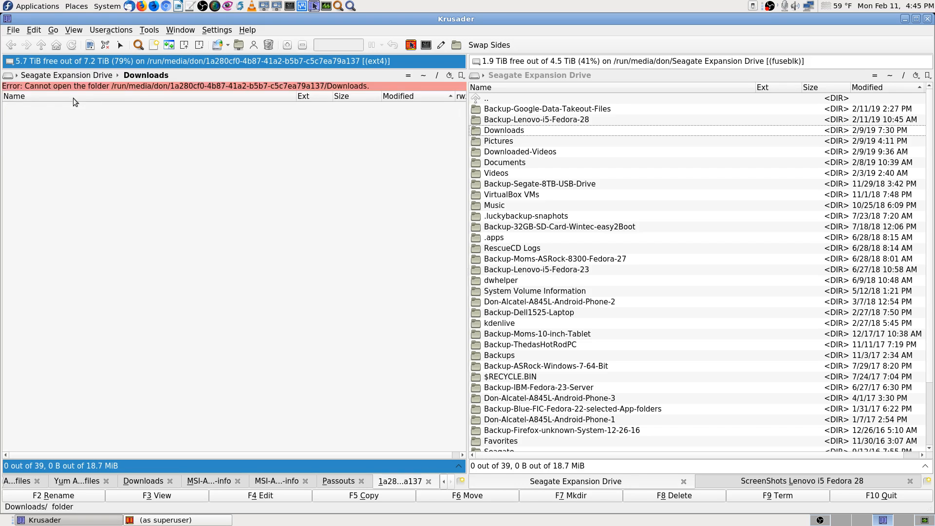
key("BackSpace")
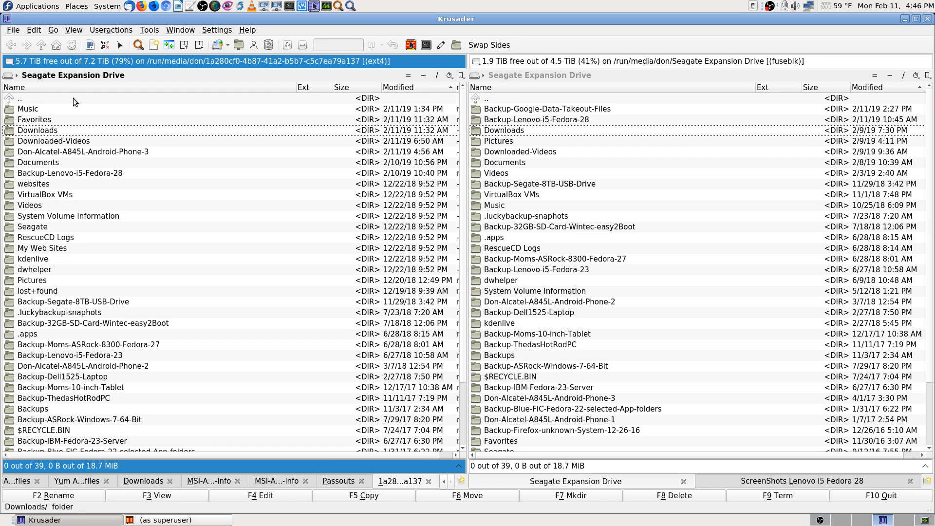
- Examine the access permissions and ownership of the Downloads folder on the 7.2 TiB drive, and close its properties
right_click(85, 129)
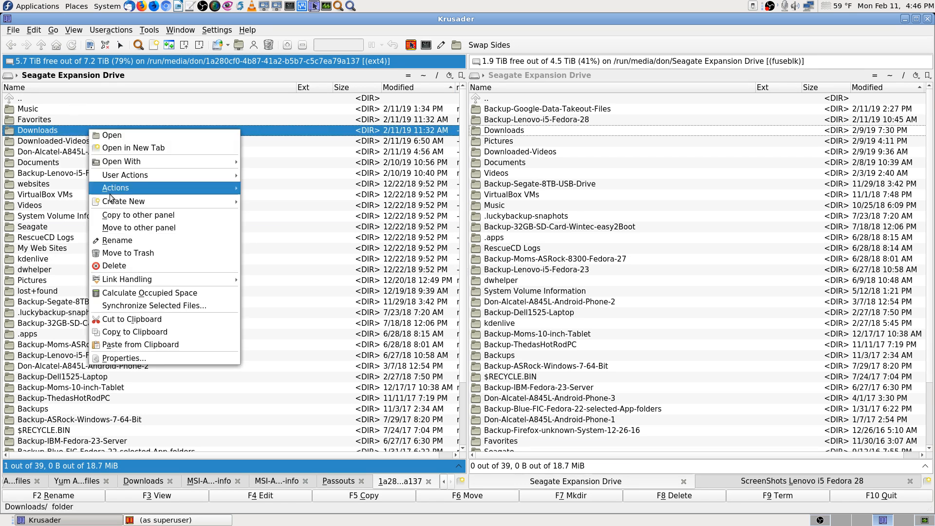
left_click(162, 355)
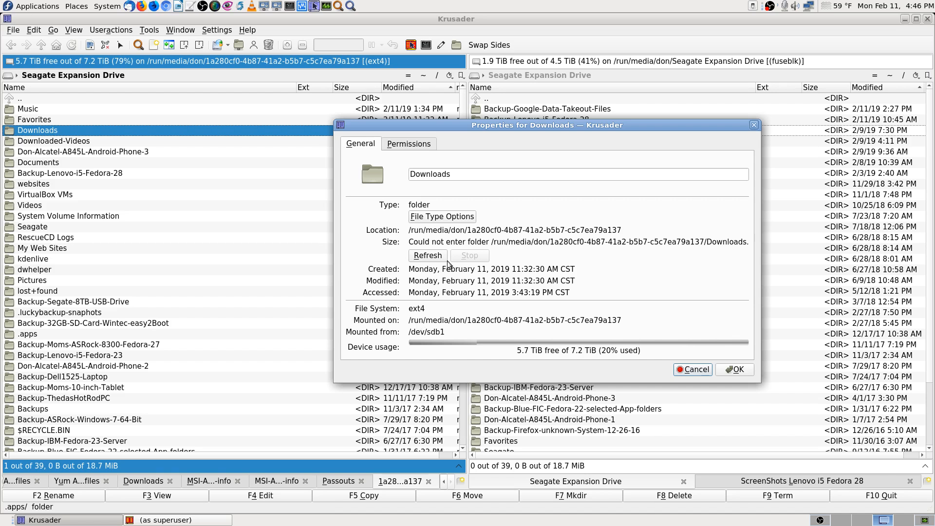
left_click(425, 147)
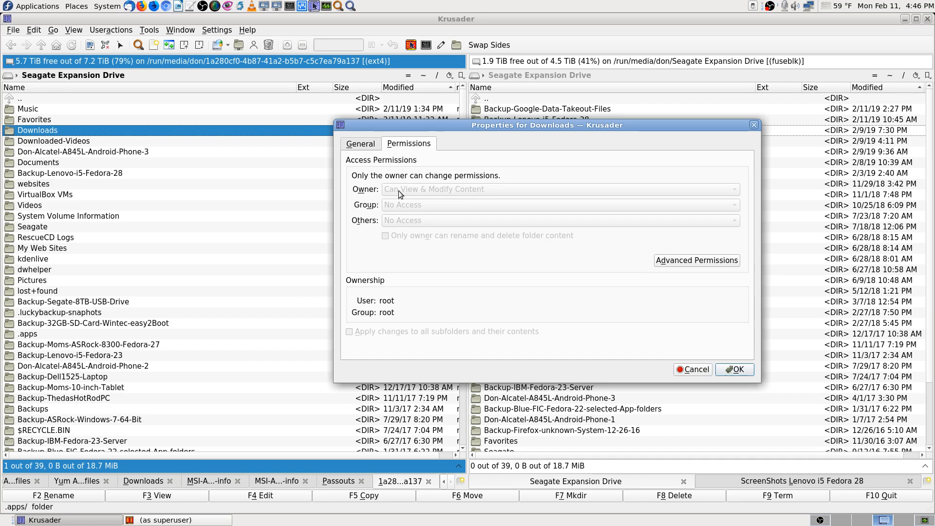
left_click(732, 369)
- Open Backup-Lenovo-i5-Fedora-28 on the 7.2 TiB drive to check regular-user access, and return to the drive's root
key("Down")
key("Down")
key("Down")
key("Down")
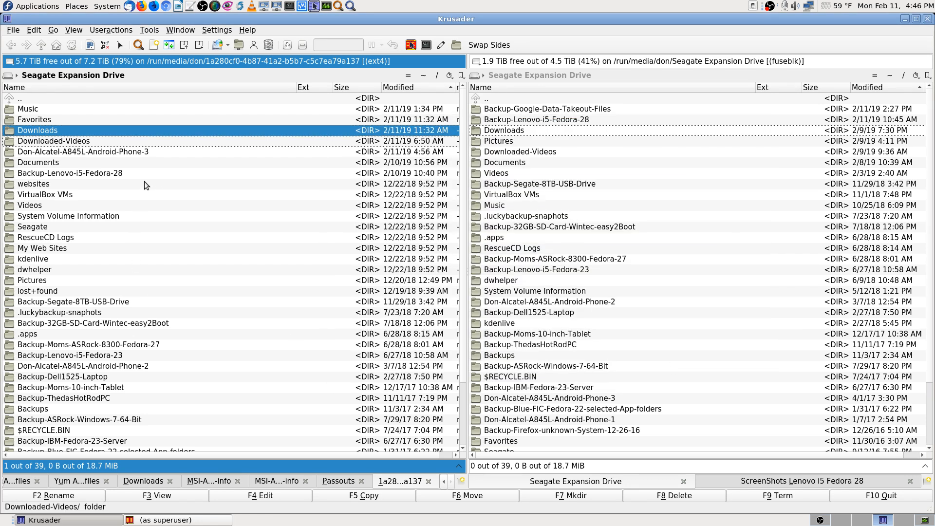
key("Return")
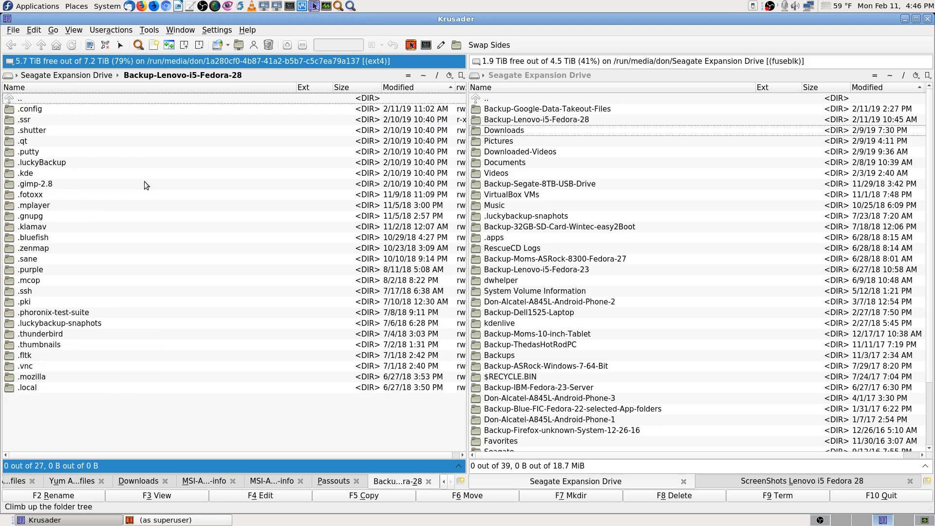
key("BackSpace")
key("Return")
key("BackSpace")
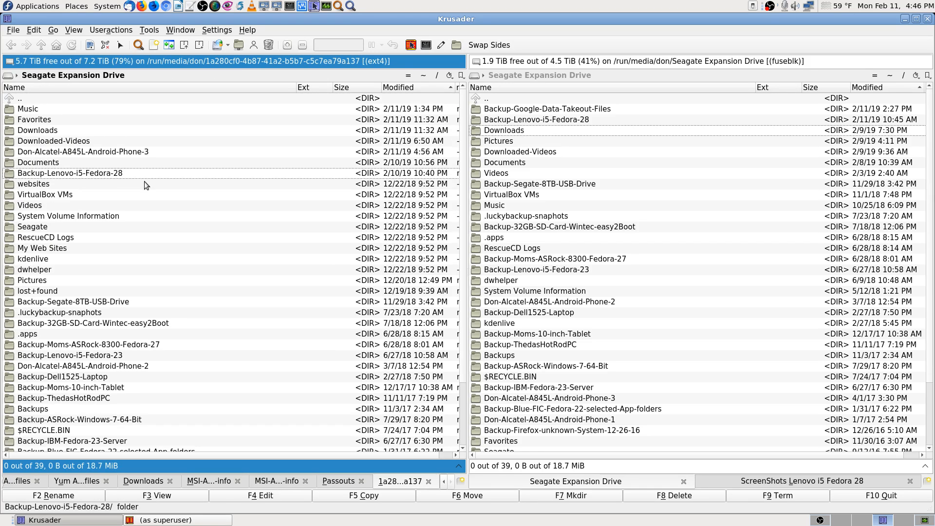
- Try to open the websites and VirtualBox VMs folders on the 7.2 TiB drive, returning to the root after each
key("Down")
key("Return")
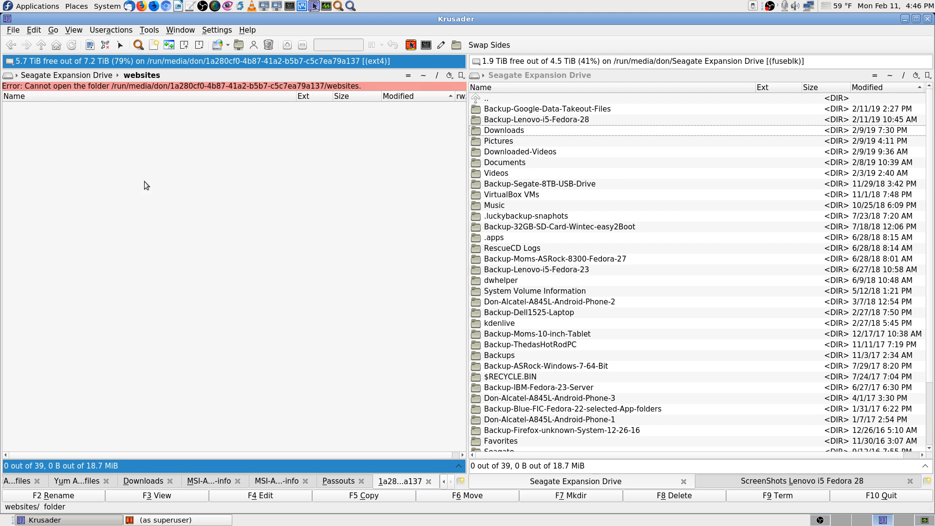
key("BackSpace")
key("Down")
key("Return")
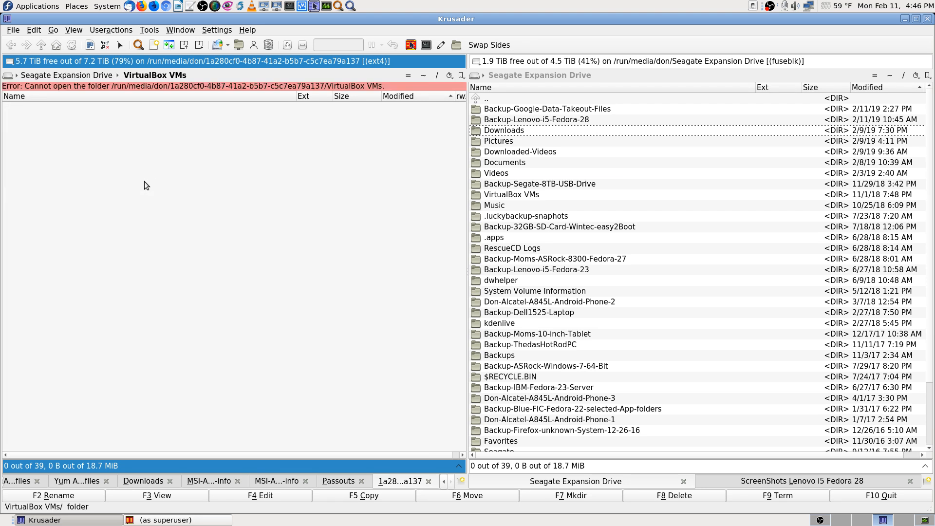
key("BackSpace")
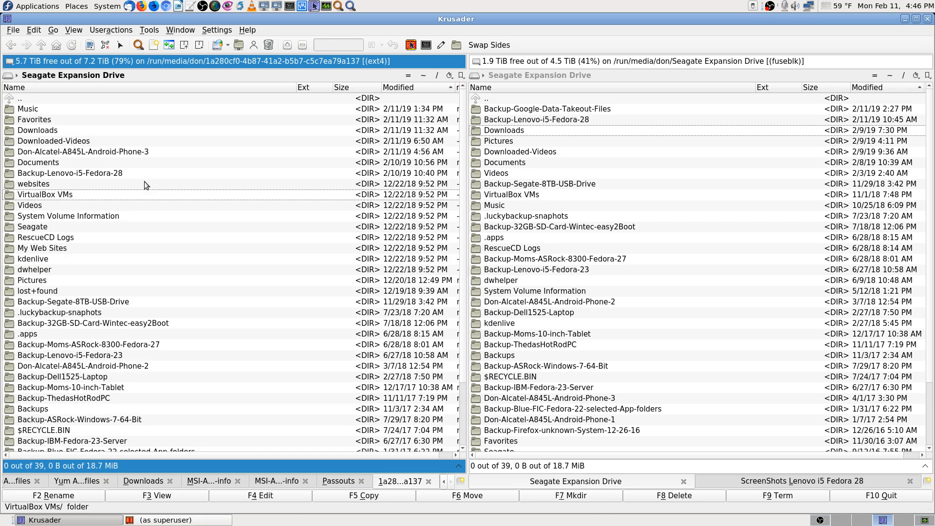
- Try to open Videos on the 7.2 TiB drive, return to the root, and try System Volume Information twice
key("Down")
key("Return")
key("BackSpace")
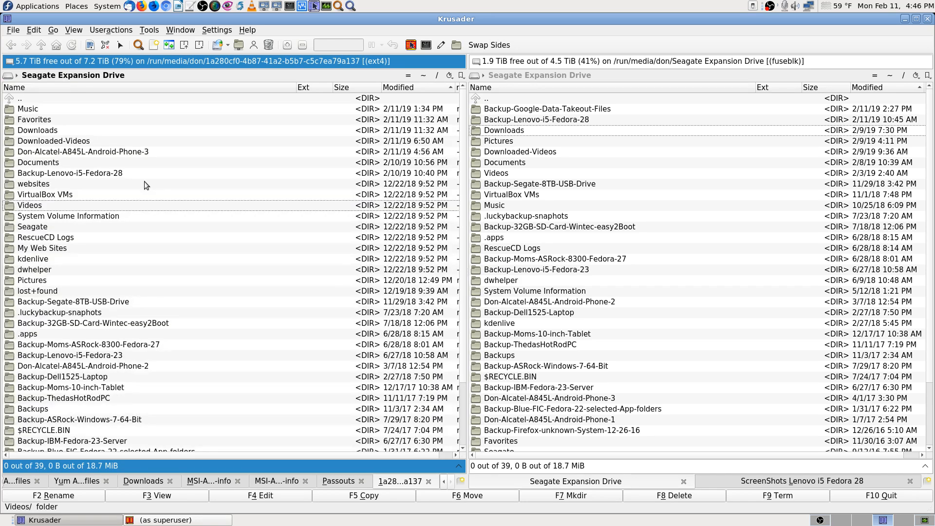
key("Down")
key("Return")
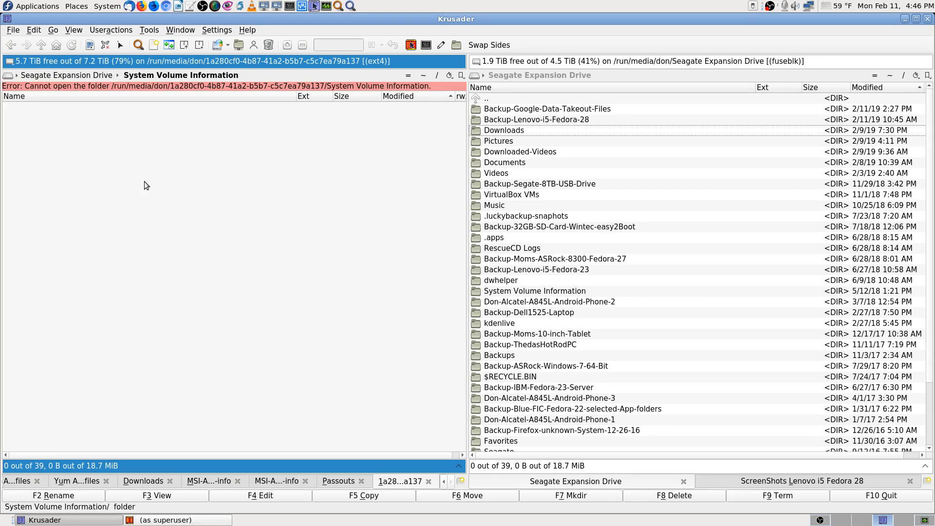
key("BackSpace")
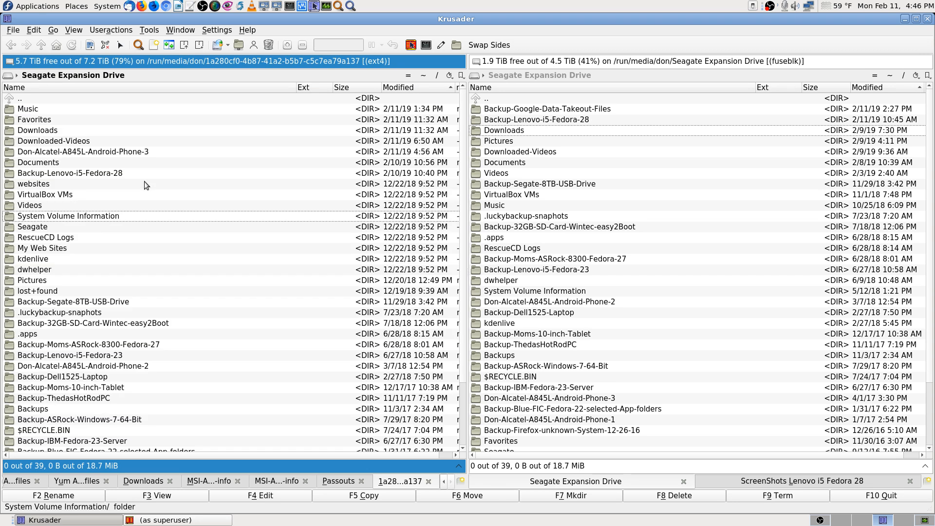
key("Return")
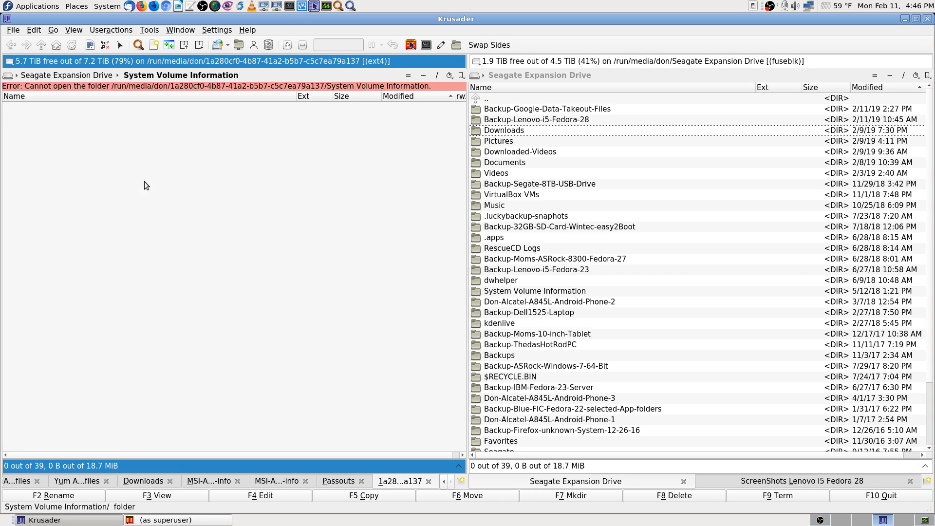
- Try to open the Seagate, RescueCD Logs and My Web Sites folders on the 7.2 TiB drive, returning to the root after each
key("BackSpace")
key("Down")
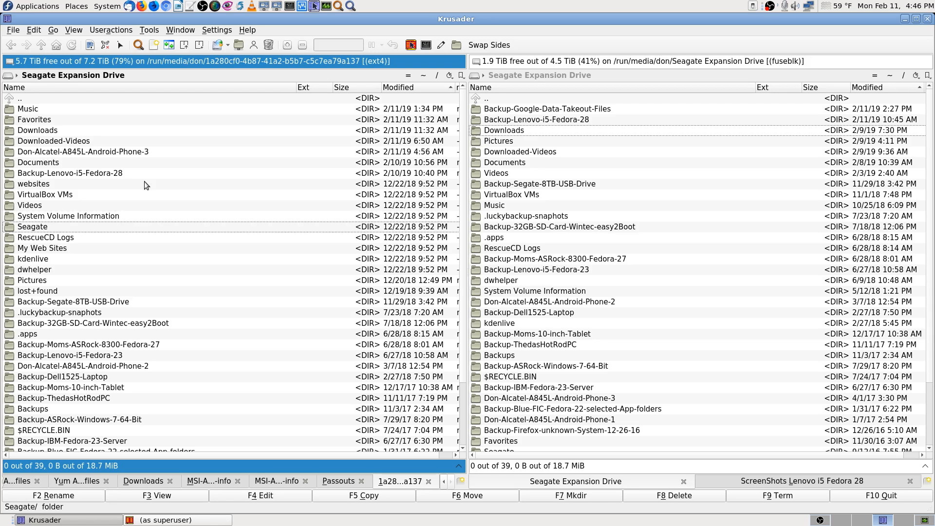
key("Return")
key("BackSpace")
key("Down")
key("Return")
key("BackSpace")
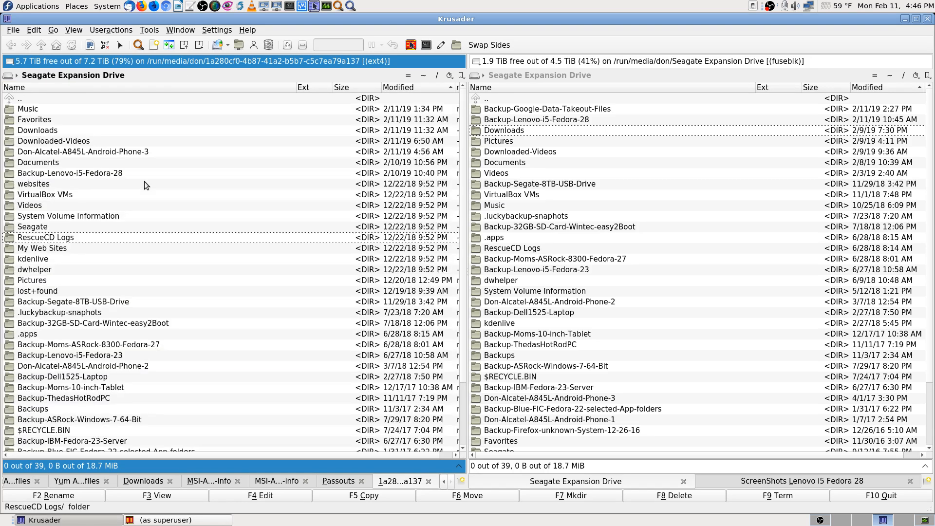
key("Down")
key("Return")
key("BackSpace")
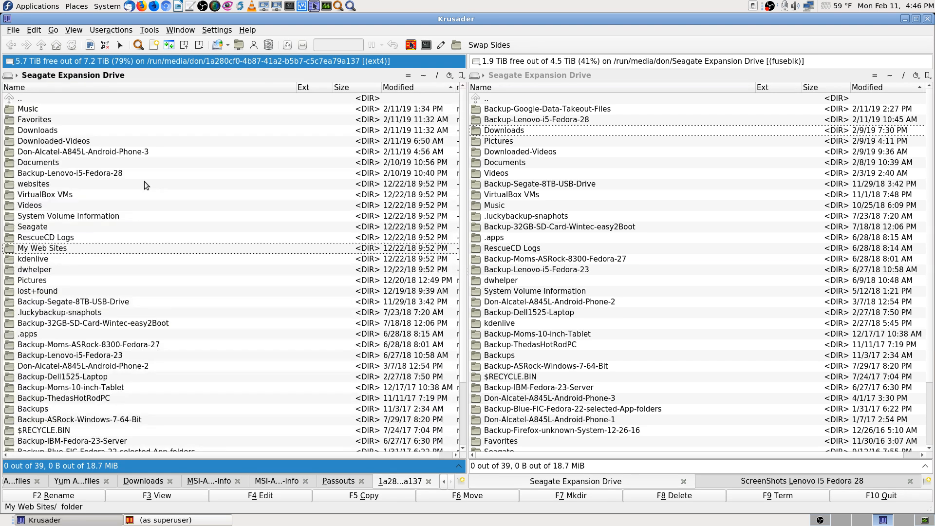
- Go back up the list to Backup-Lenovo-i5-Fedora-28 on the 7.2 TiB drive, view its contents, and return to the root
key("Up")
key("Up")
key("Up")
key("Up")
key("Up")
key("Up")
key("Up")
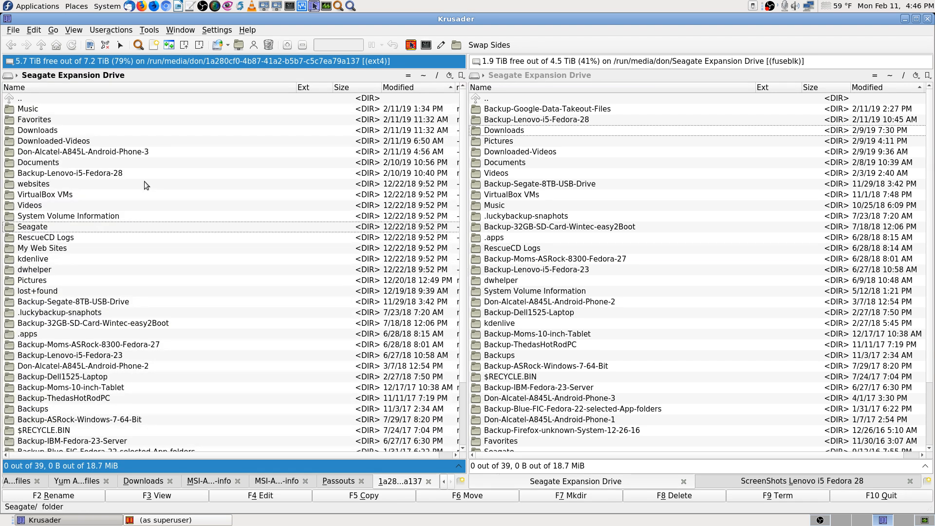
key("Return")
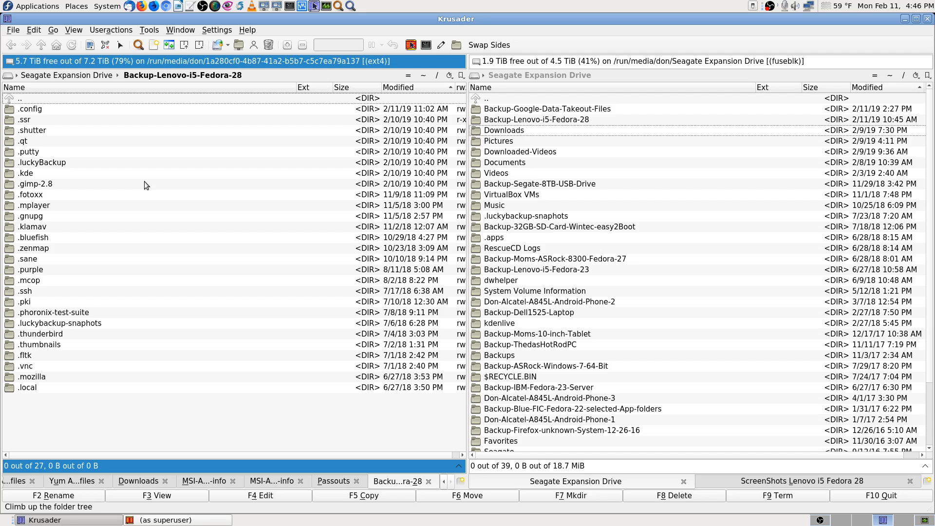
key("BackSpace")
- Examine the permissions and ownership of Backup-Lenovo-i5-Fedora-28, close its properties, and briefly open the folder to test access
key("Down")
right_click(229, 173)
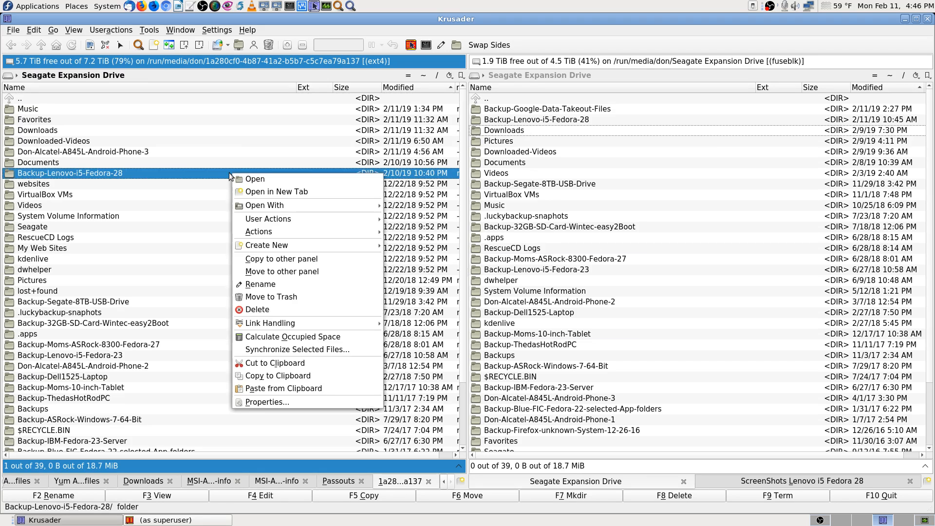
left_click(295, 402)
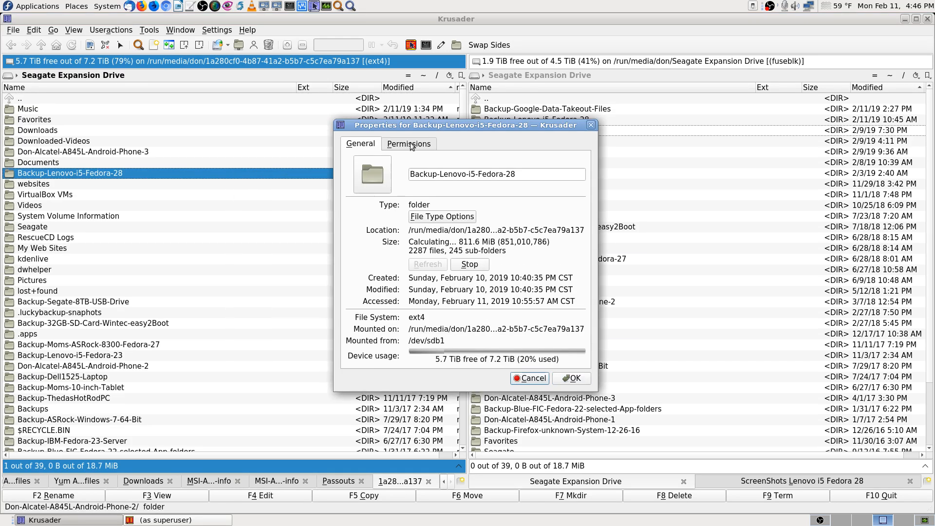
left_click(409, 144)
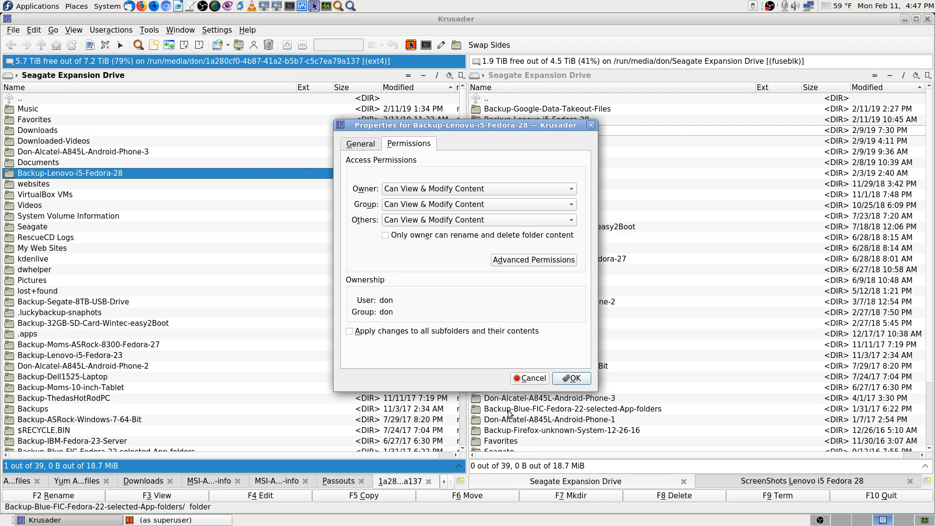
left_click(526, 380)
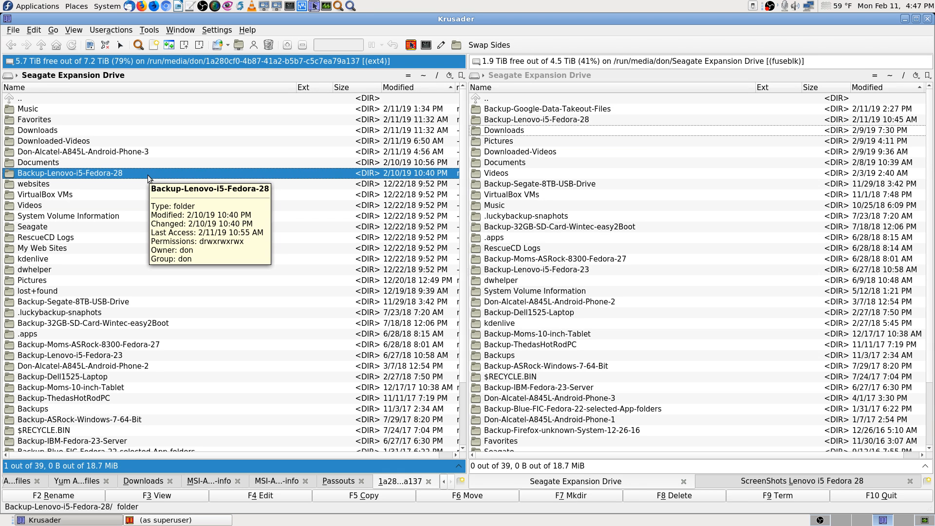
key("Return")
key("BackSpace")
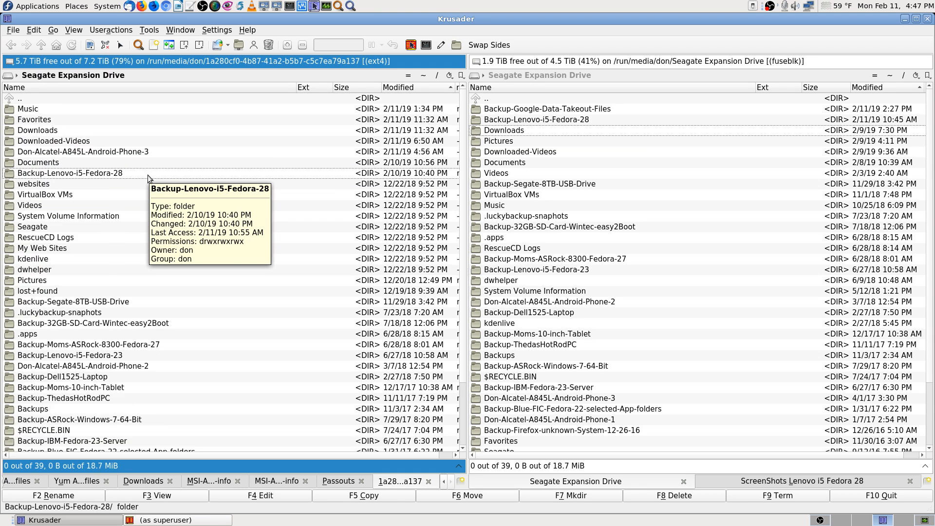
- Recheck the access permissions of Backup-Lenovo-i5-Fedora-28, cancel its properties, and view the folder's contents before returning to the root
right_click(173, 176)
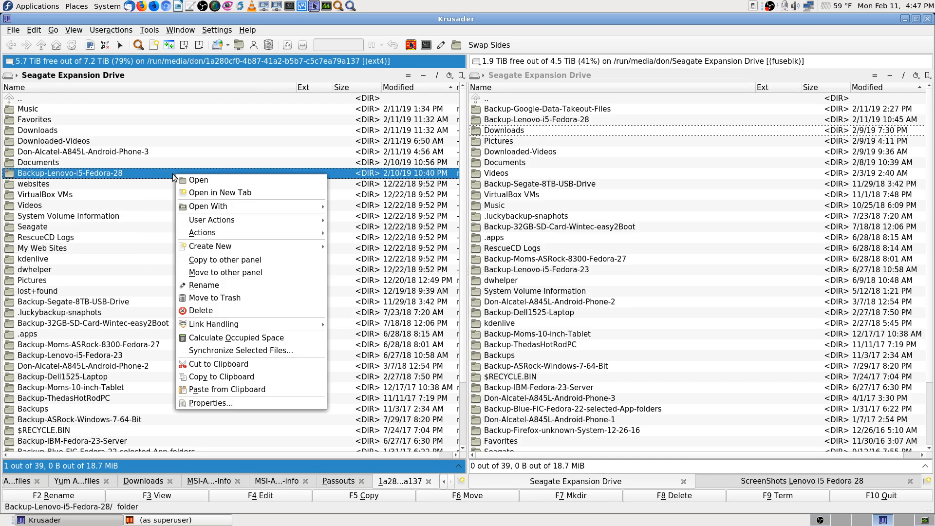
left_click(264, 401)
left_click(423, 148)
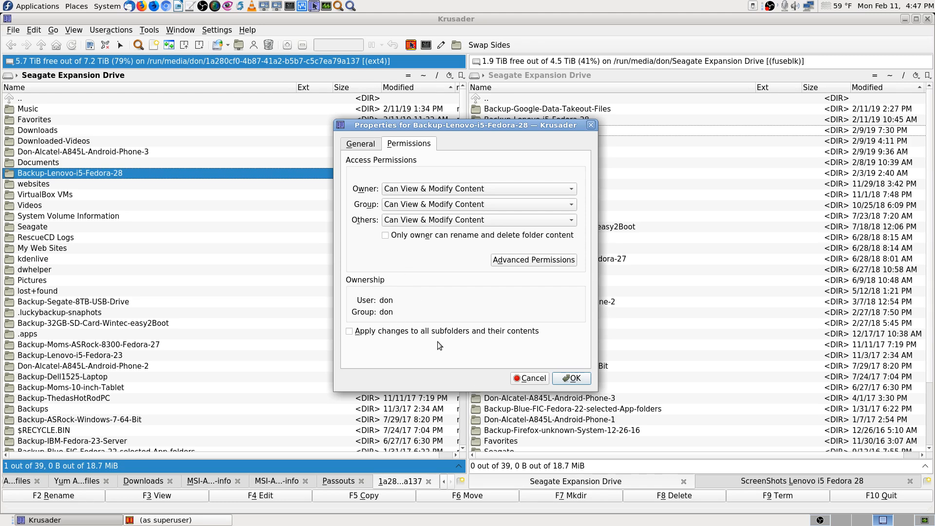
left_click(529, 378)
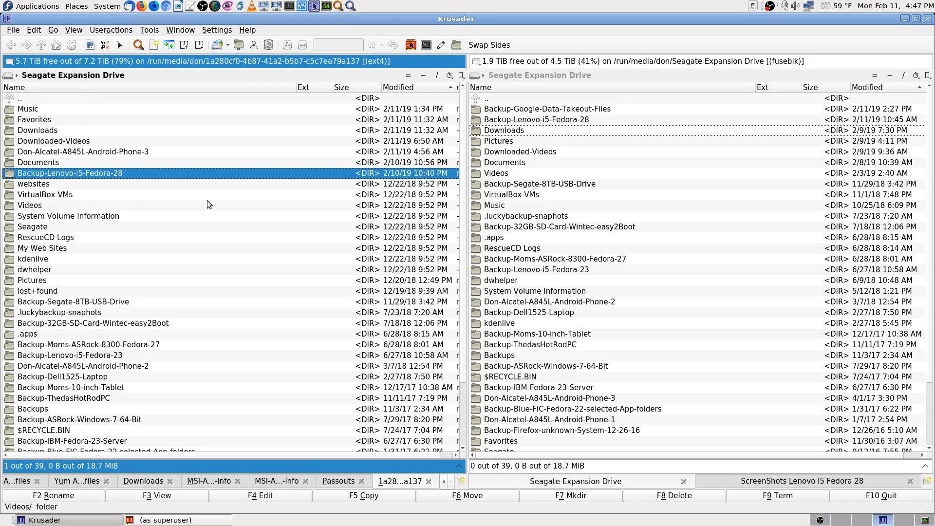
key("Return")
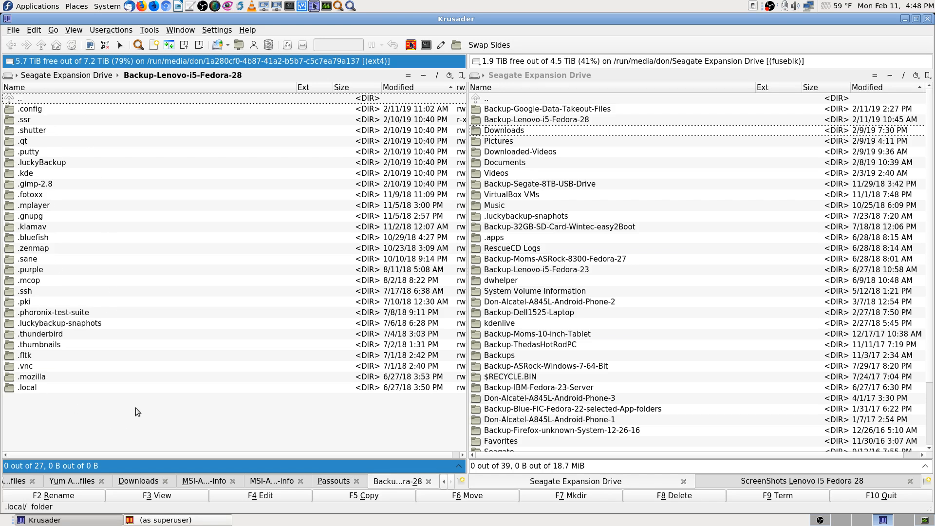
key("BackSpace")
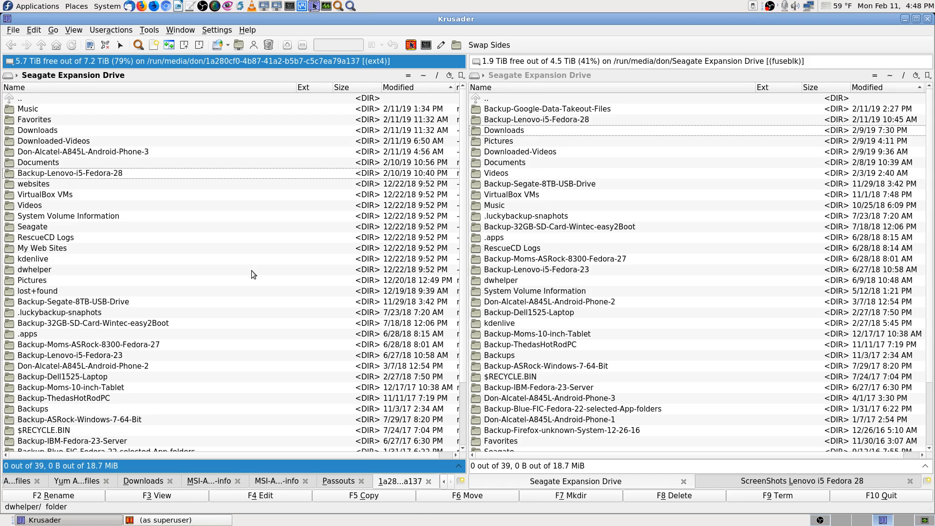
- Open the Videos folder on the 4.5 TiB drive to check access, and return to that drive's root
mouse_move(252, 270)
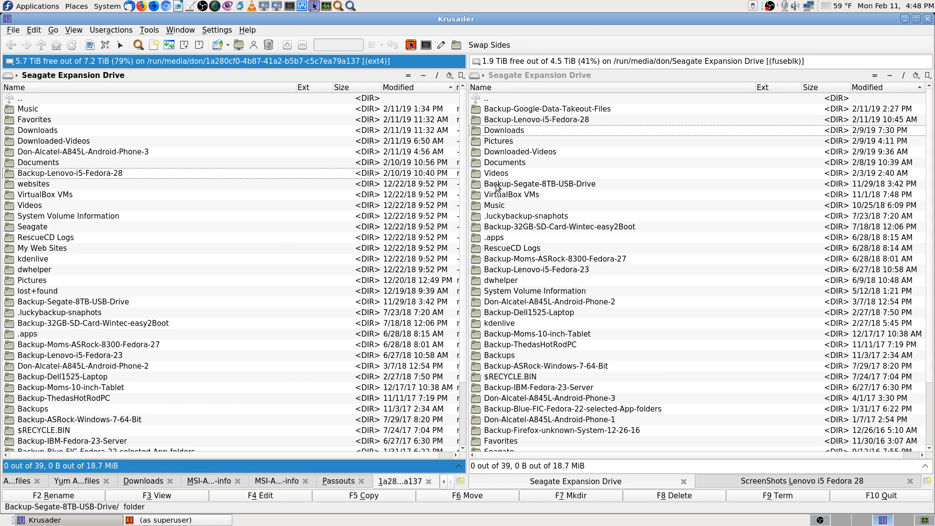
left_click(507, 174)
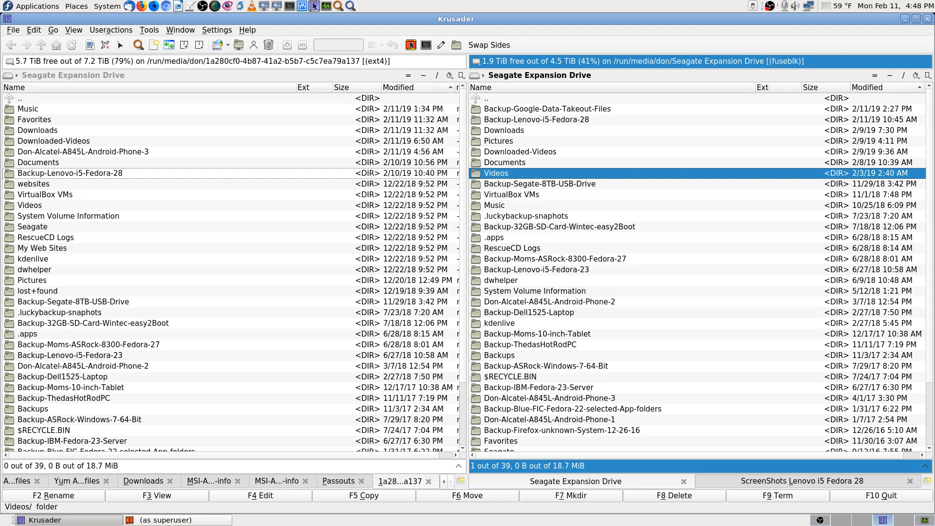
double_click(506, 174)
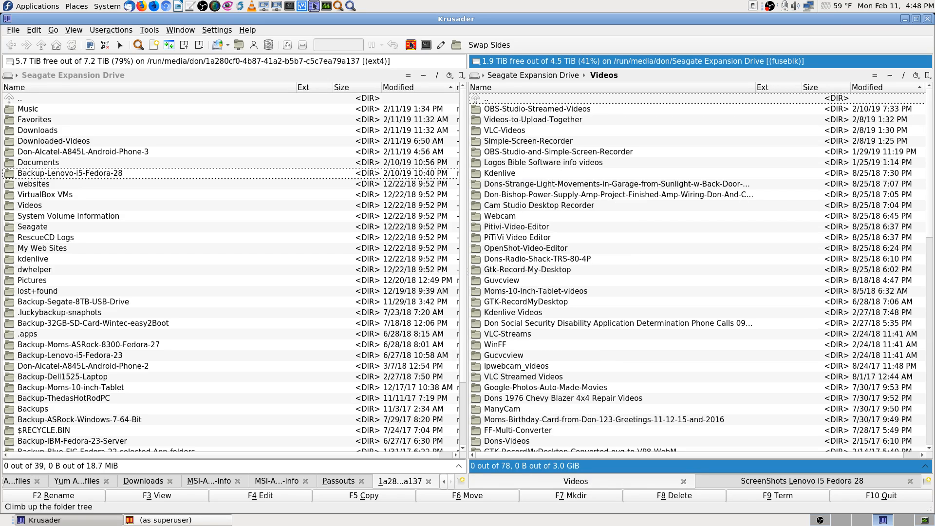
key("BackSpace")
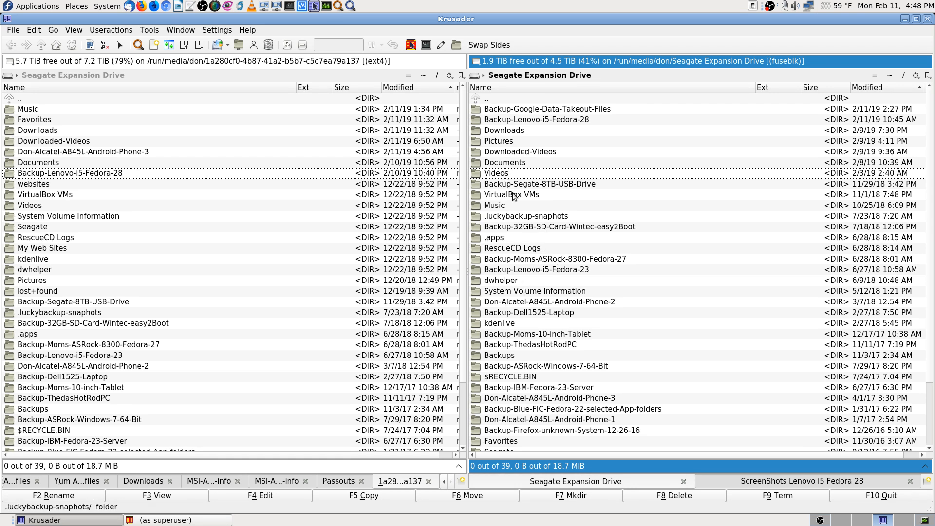
left_click(518, 97)
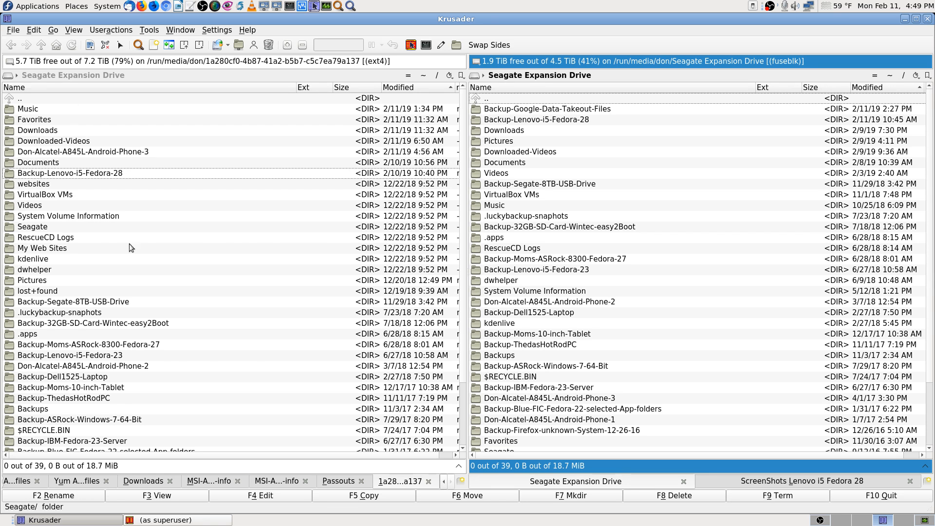
- Switch to the Krusader window with root privileges and look through the 7.2 TiB drive's folder list
mouse_move(212, 297)
mouse_move(189, 315)
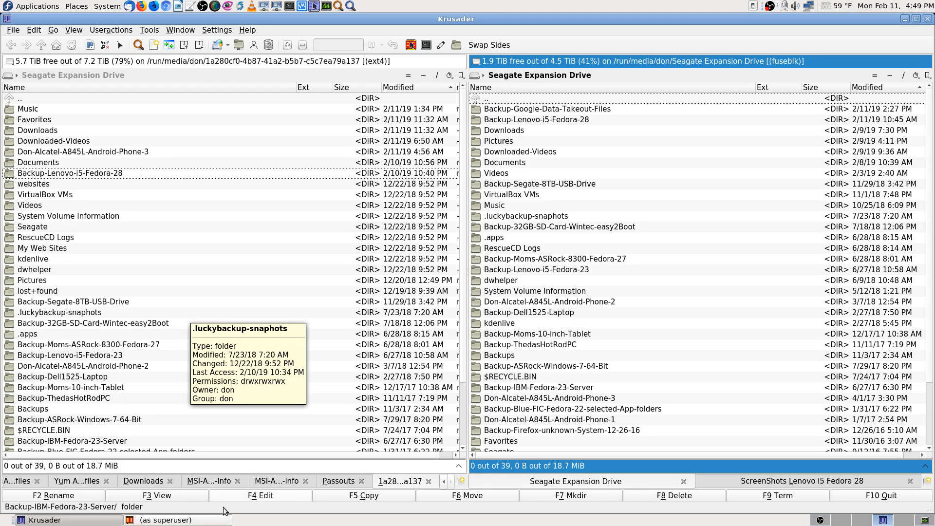
left_click(192, 521)
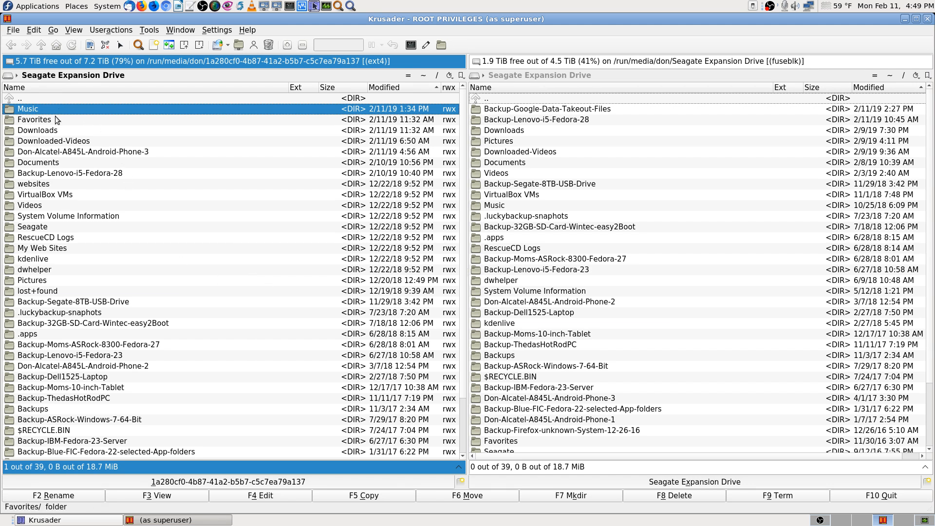
scroll(165, 297, "down", 2)
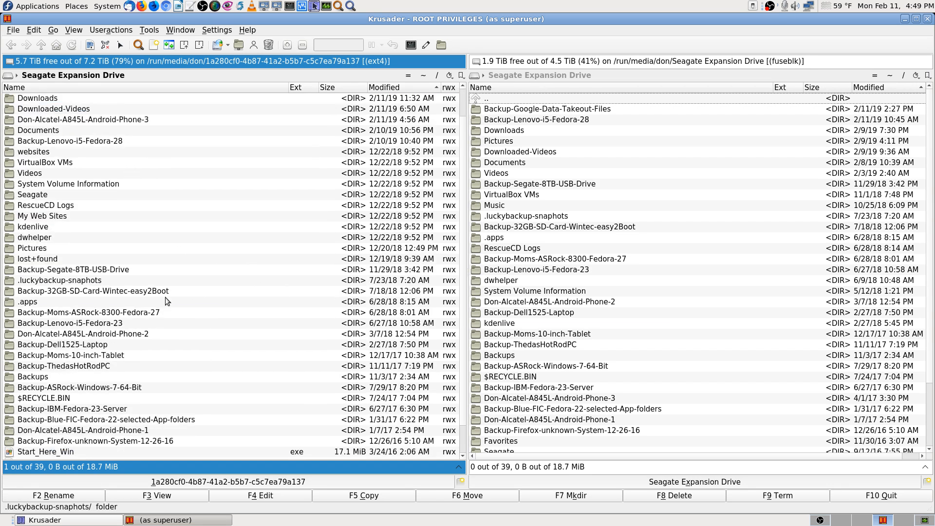
scroll(165, 302, "up", 2)
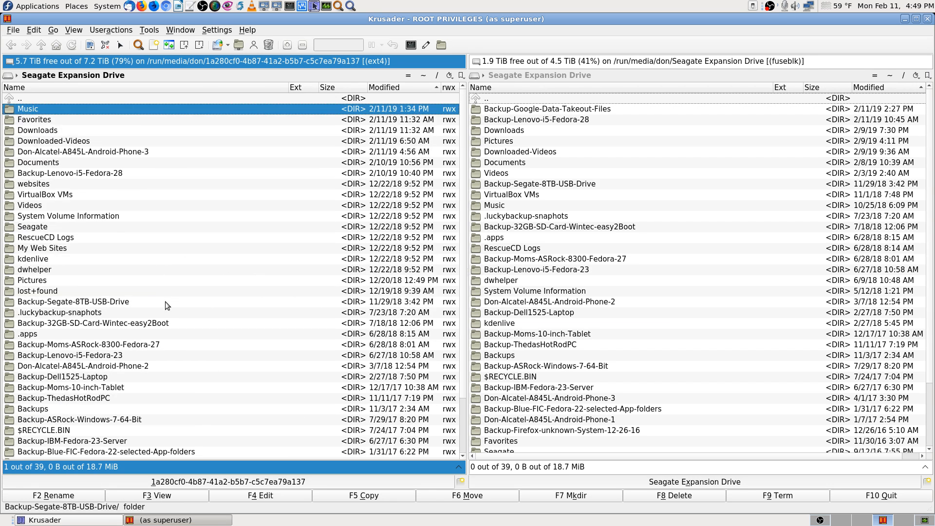
- Go up to the user's mount folder under /run/media and select the 1a280cf0-4b87-41a2-b5b7-c5c7ea79a137 drive folder
left_click(106, 98)
double_click(106, 97)
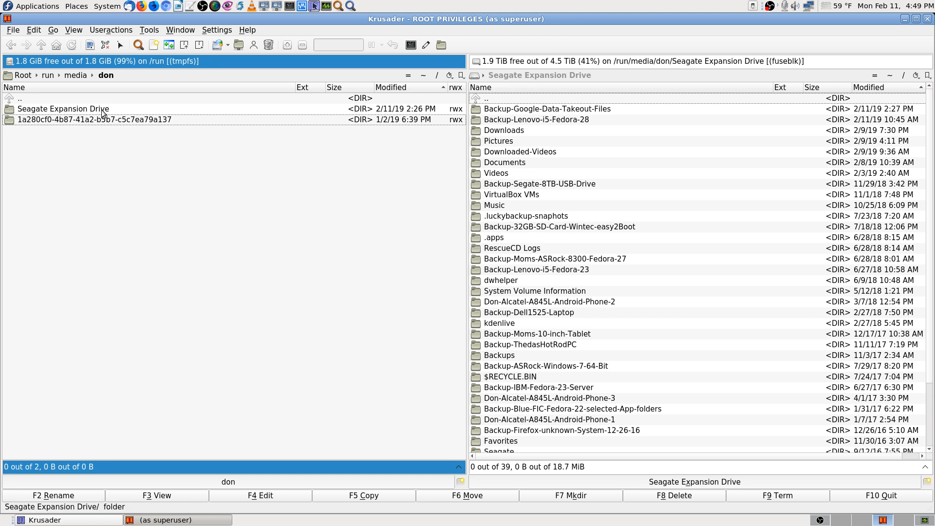
mouse_move(103, 112)
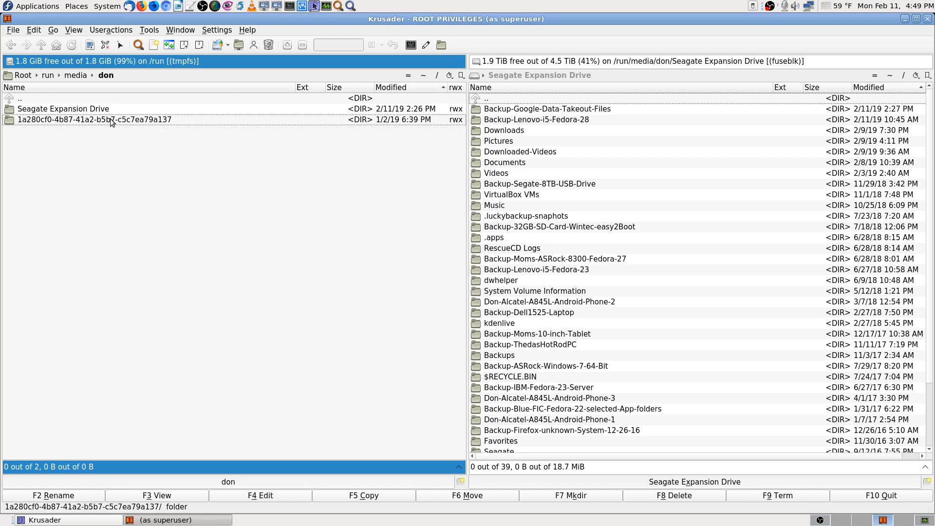
left_click(106, 120)
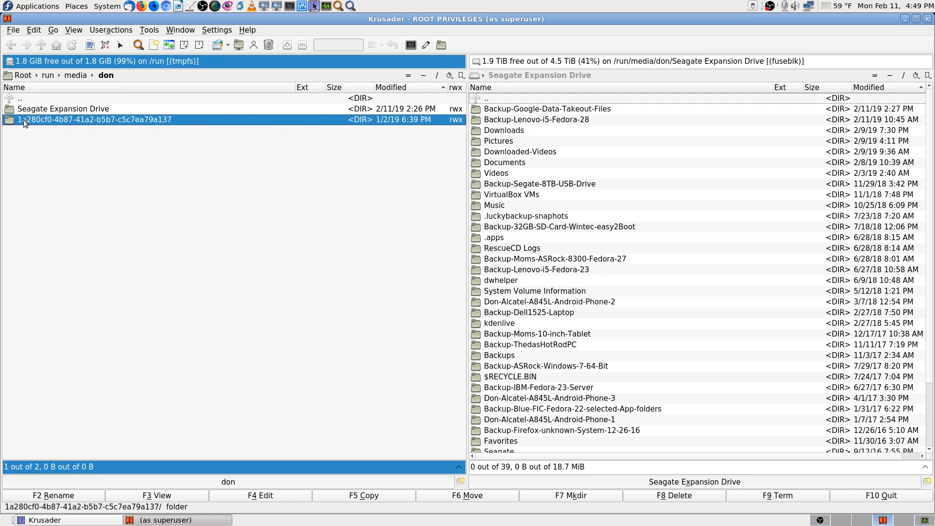
mouse_move(154, 121)
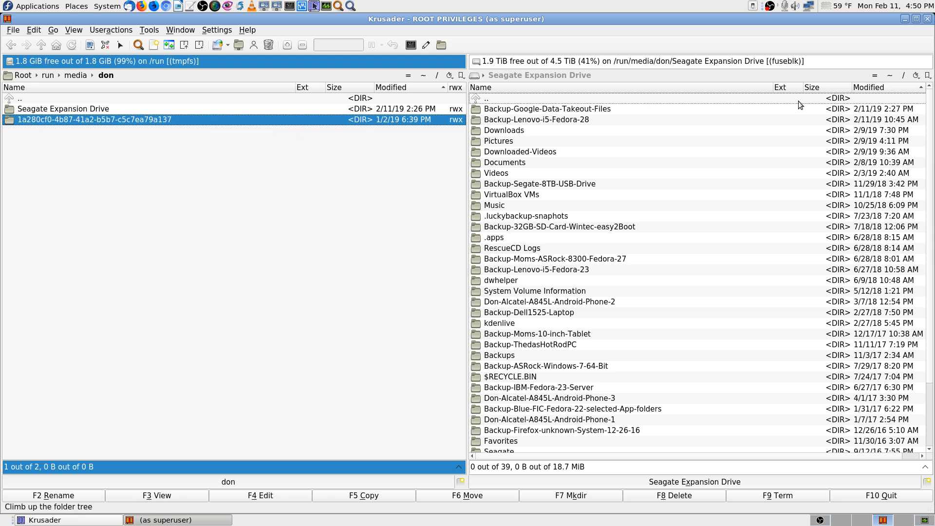
- Show the filesystem root in place of the 4.5 TiB drive and open /dev/disk/by-uuid to list the disk UUIDs
left_click(890, 76)
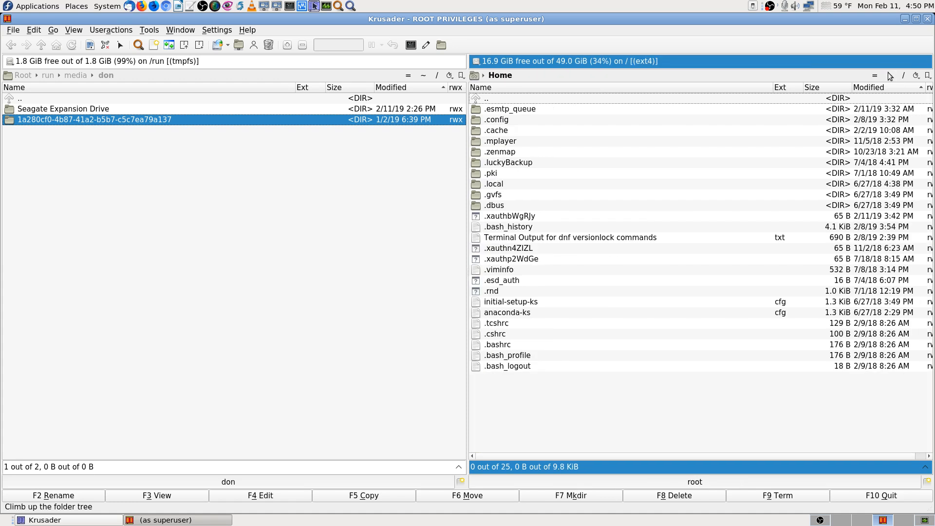
type("e")
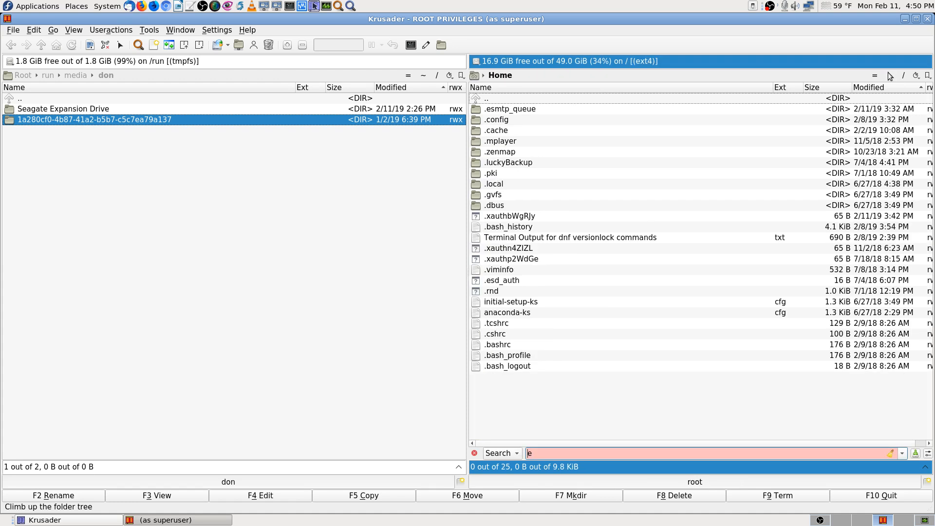
left_click(903, 76)
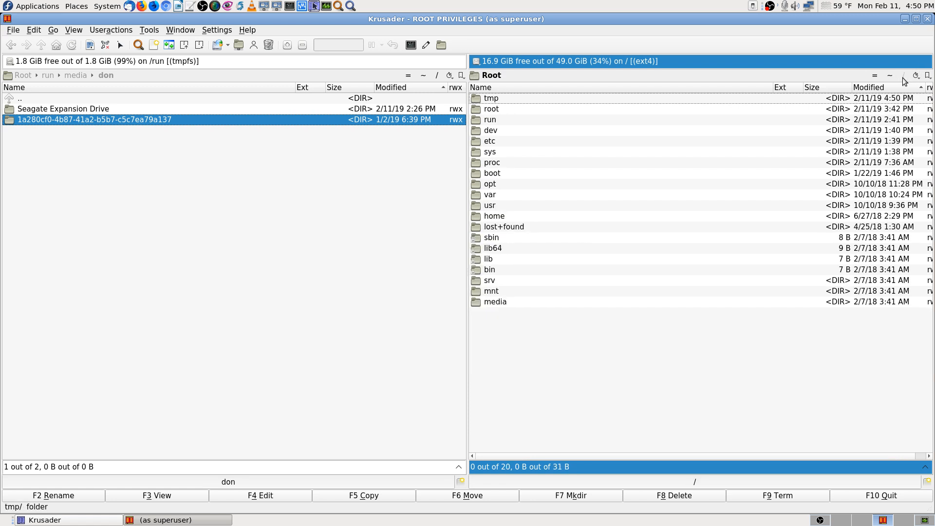
type("d")
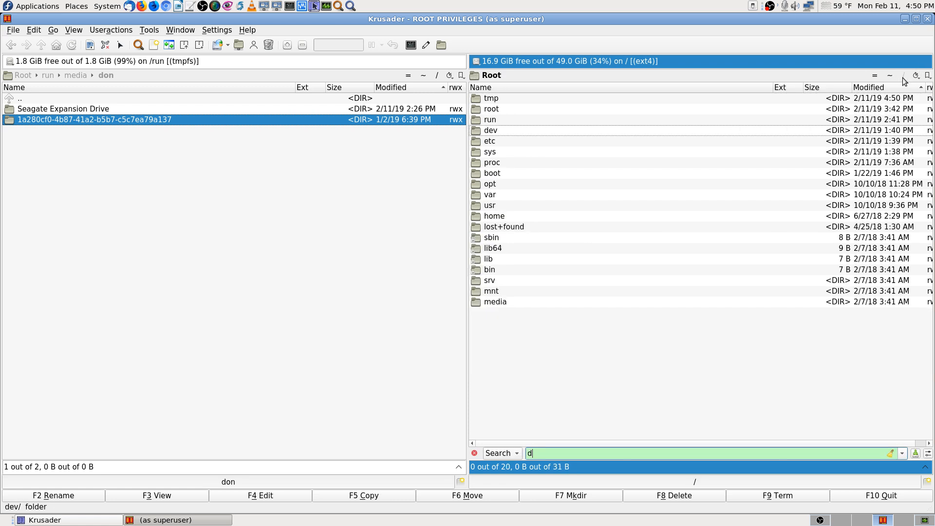
key("Return")
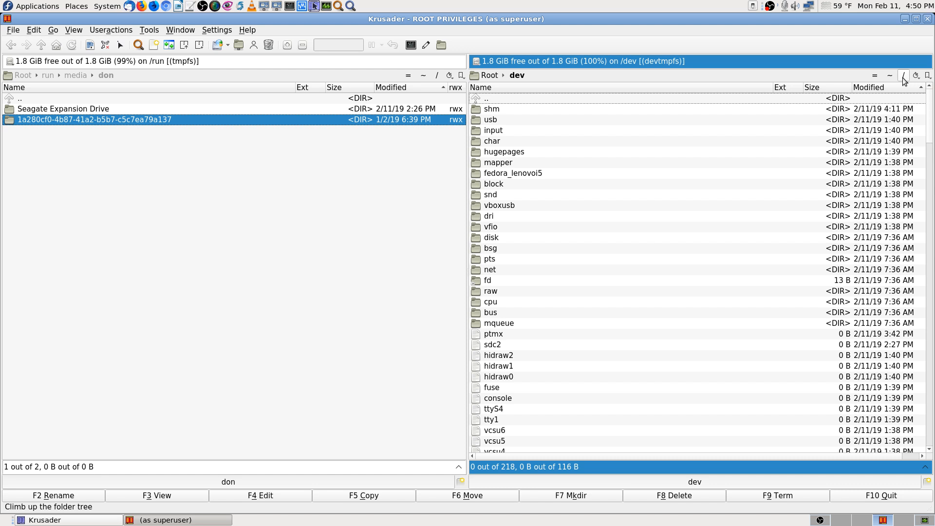
type("disk")
key("Return")
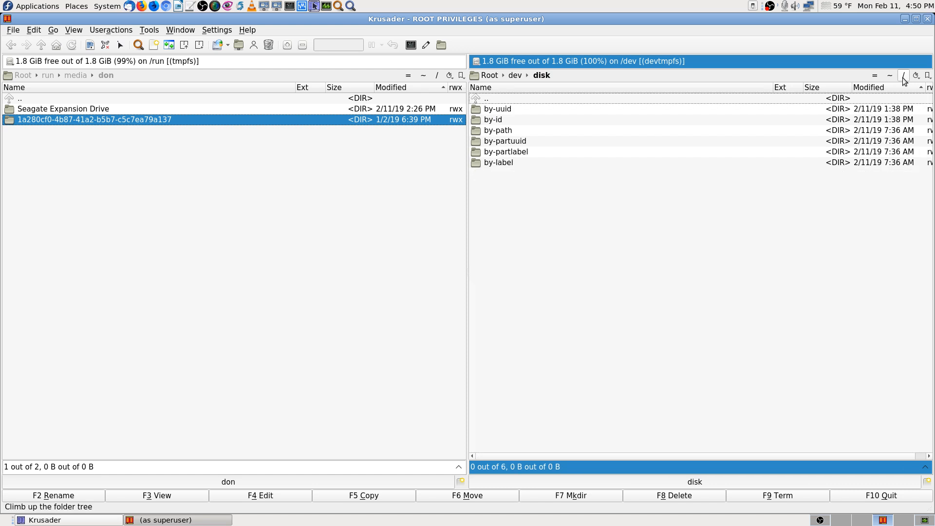
key("Down")
key("Return")
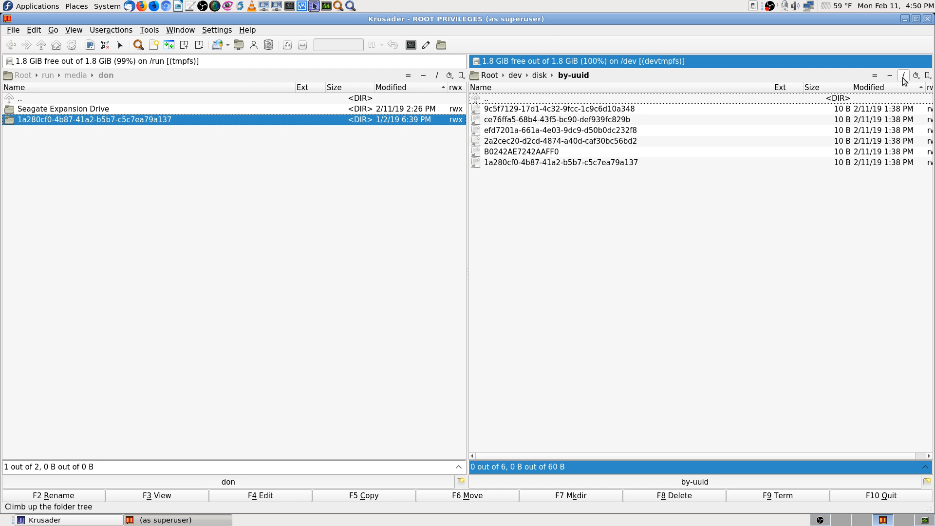
- Check which block device each by-uuid entry links to, down to 1a280cf0-4b87-41a2-b5b7-c5c7ea79a137
key("Down")
key("Down")
key("Down")
key("Down")
key("Down")
key("Down")
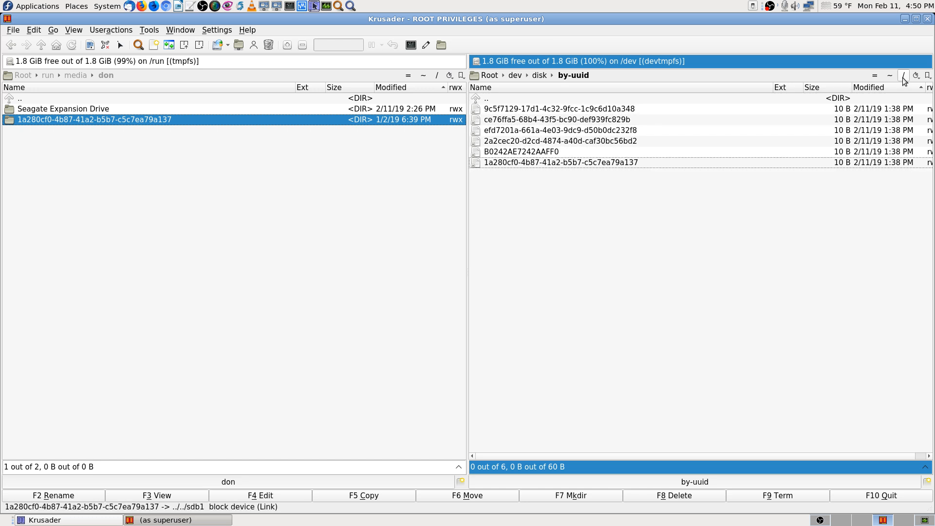
key("Up")
key("Up")
key("Up")
key("Up")
key("Up")
key("Up")
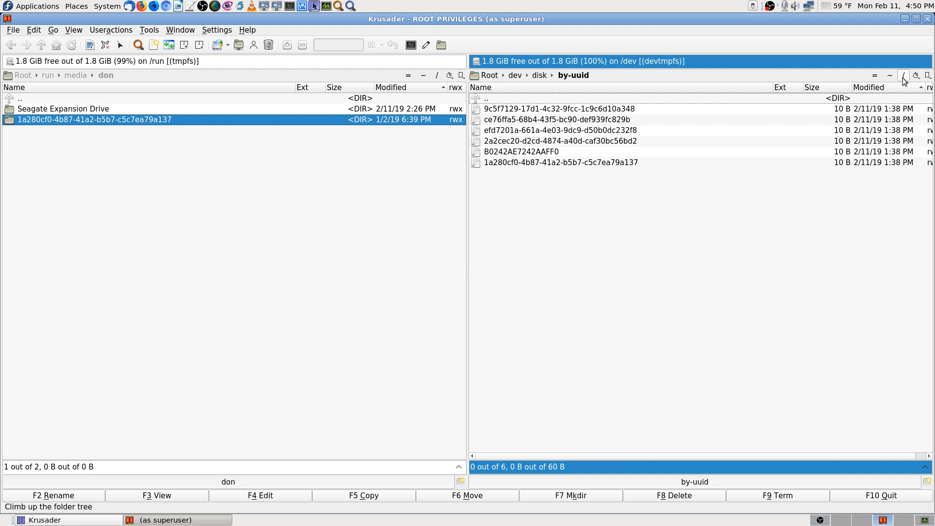
- Open /dev/disk/by-id and examine which block devices its entries link to, especially the usb-Seagate_Expansion_Desk ones
key("Return")
key("Down")
key("Return")
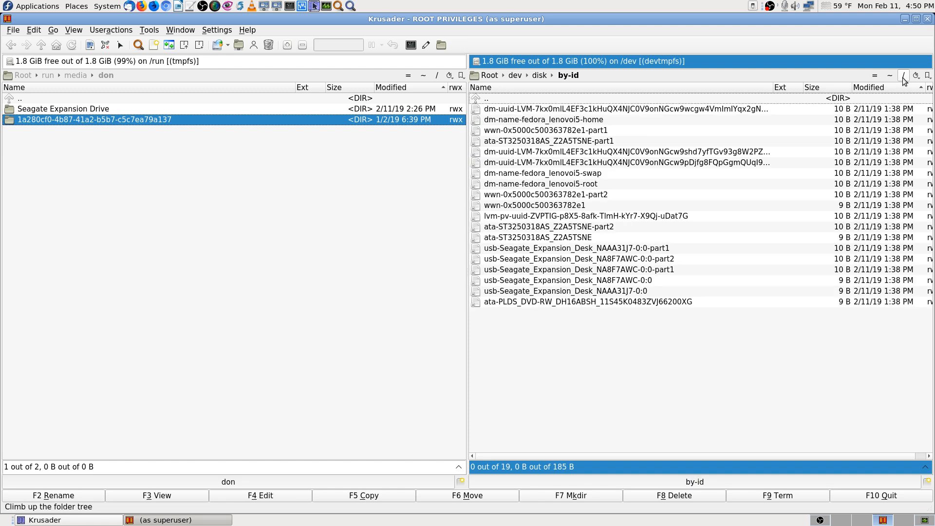
key("Down")
key("Down")
key("Down")
key("Down")
key("Down")
key("Down")
key("Down")
key("Down")
key("Down")
key("Down")
key("Down")
key("Down")
key("Down")
key("Down")
key("Down")
key("Down")
key("Down")
key("Down")
key("Down")
key("Up")
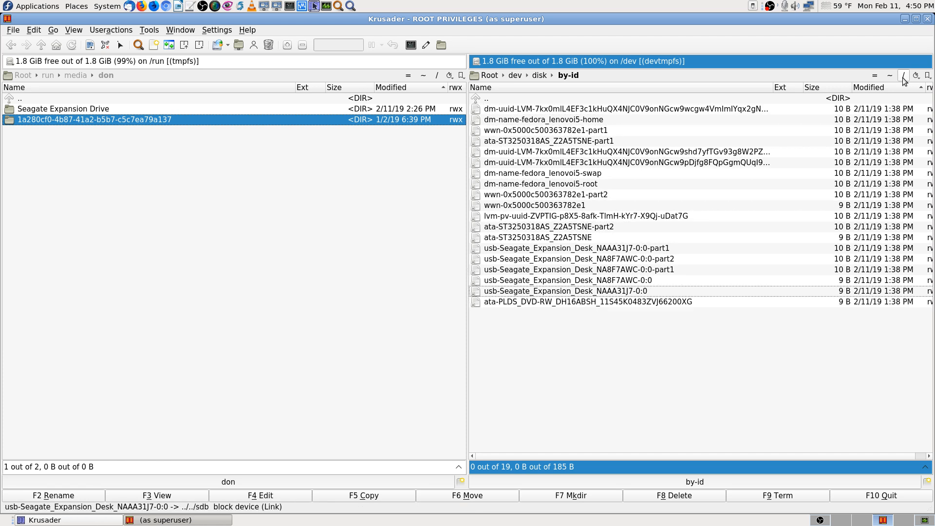
key("Up")
key("Up")
key("Up")
- View the by-path and by-partuuid folders under /dev/disk, and return to the disk folder
key("BackSpace")
key("Down")
key("Return")
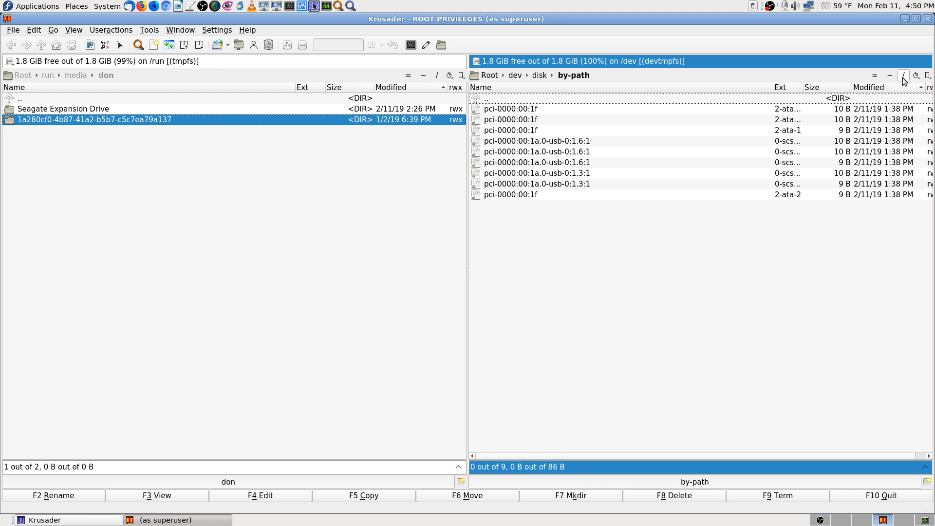
key("BackSpace")
key("Down")
key("Return")
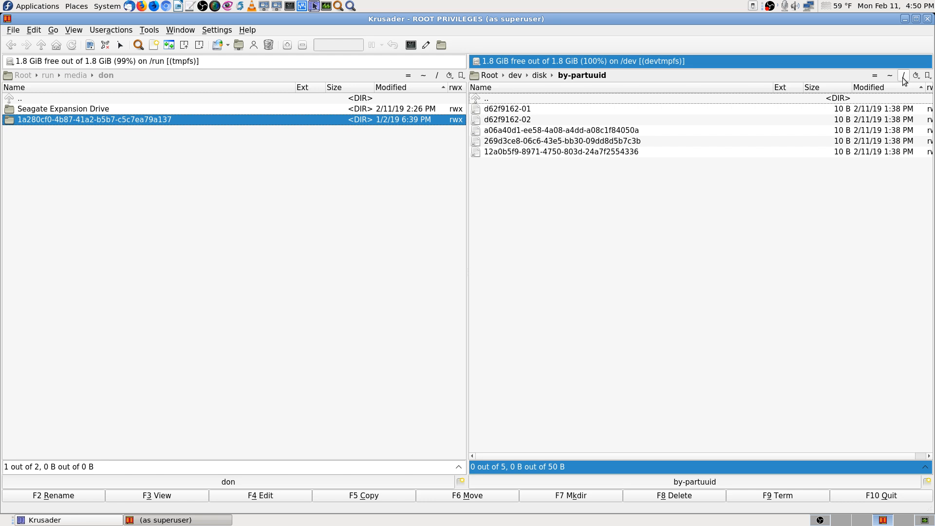
left_click(904, 76)
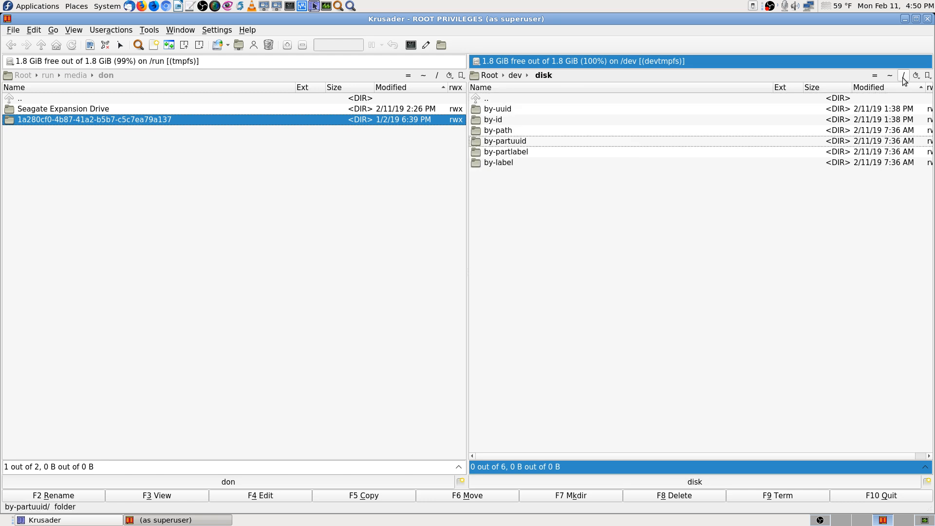
- Open by-partlabel, check the link targets of its three partition labels, and return to /dev/disk
key("Down")
key("Return")
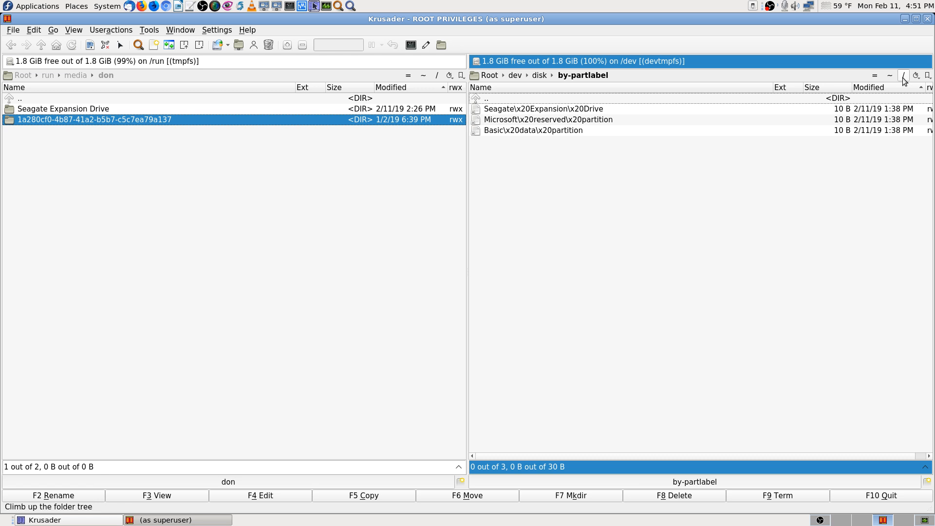
key("Down")
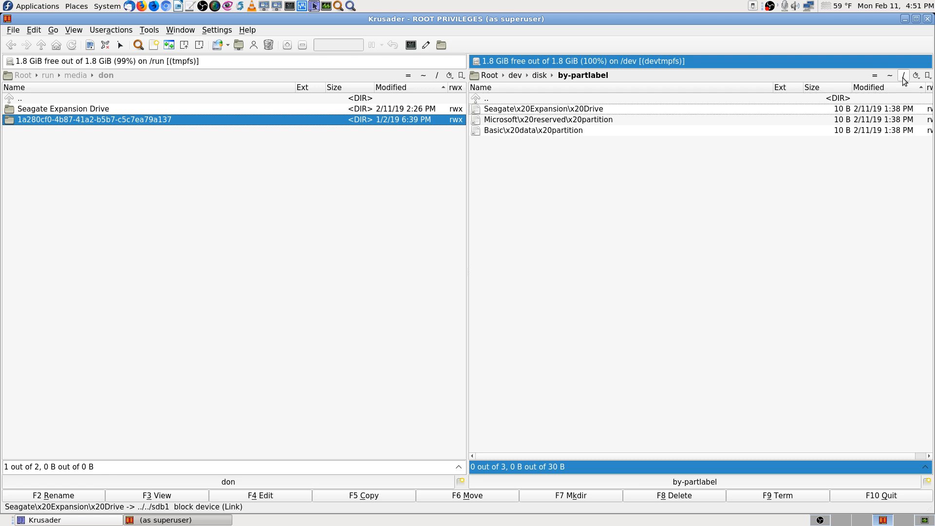
key("Down")
key("Down")
key("BackSpace")
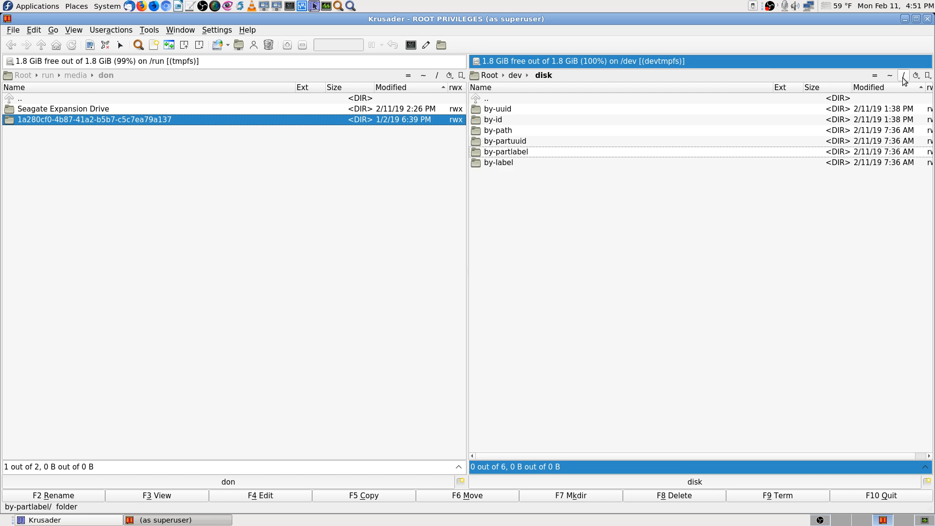
- View the by-label folder and return to the /dev/disk folder list
key("Down")
key("Return")
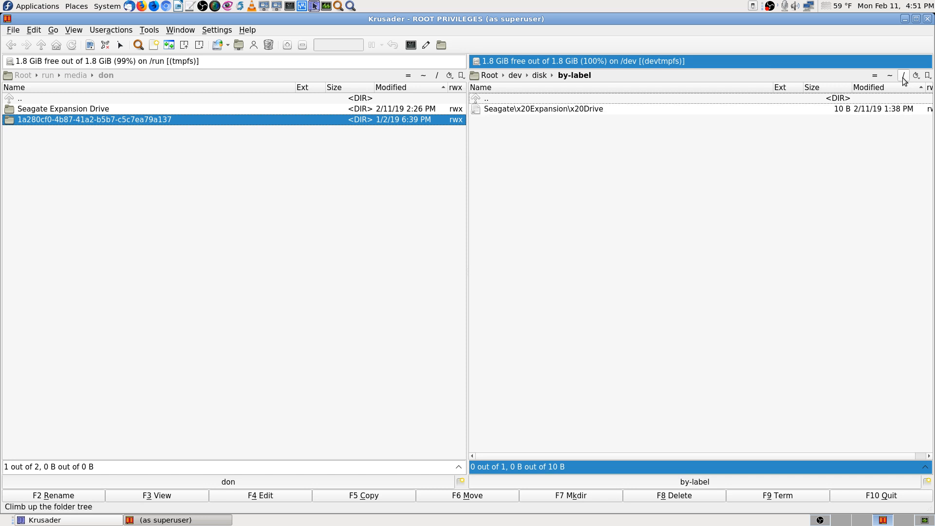
key("BackSpace")
key("Up")
key("Up")
key("Up")
key("Up")
key("Up")
key("Up")
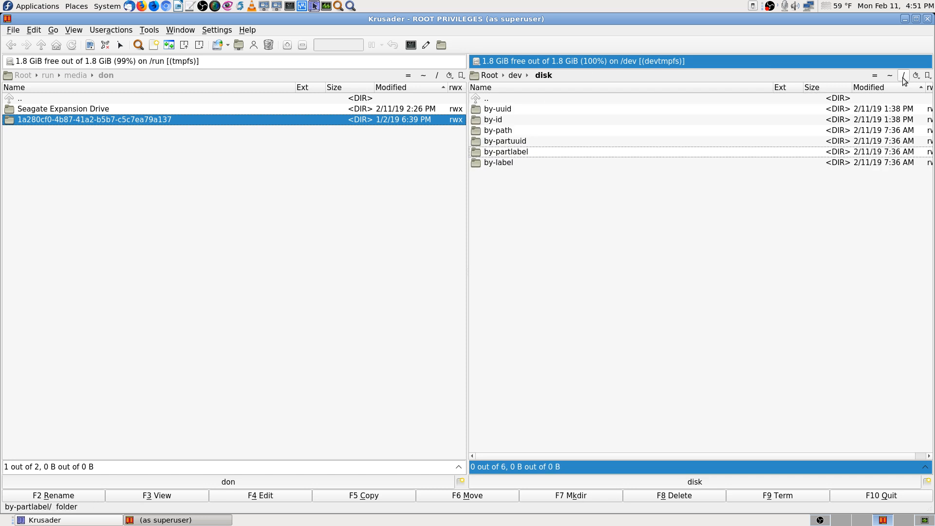
- Review the by-uuid, by-id, by-path and by-partuuid folders again, one after another
key("Down")
key("Return")
key("BackSpace")
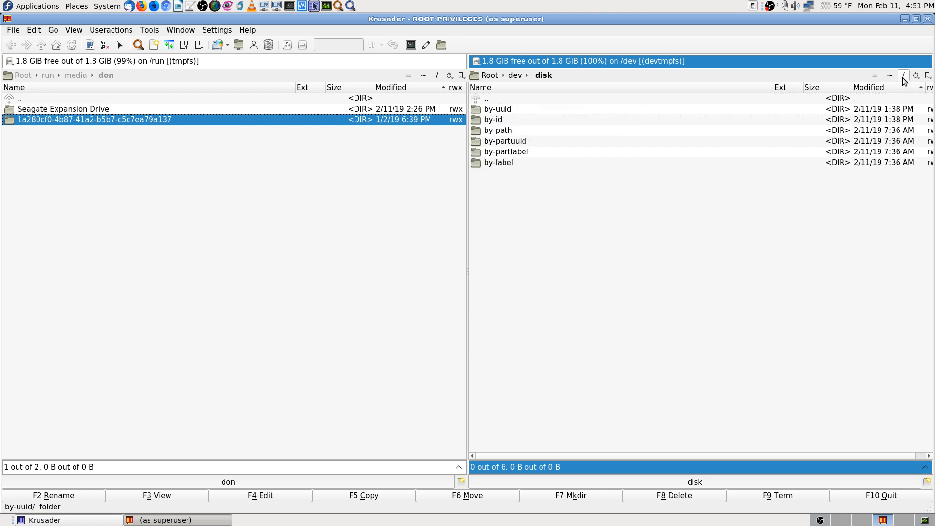
key("Down")
key("Return")
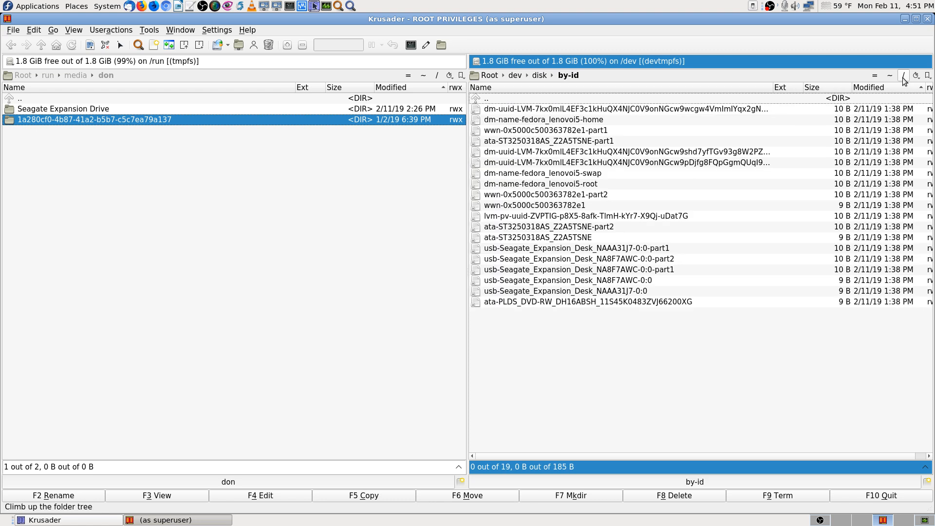
key("BackSpace")
key("Down")
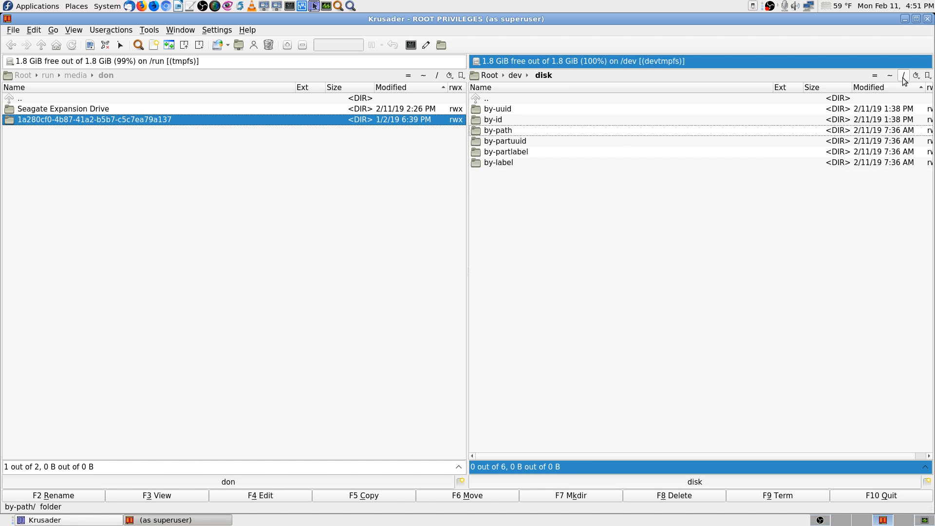
key("Return")
key("BackSpace")
key("Down")
key("Return")
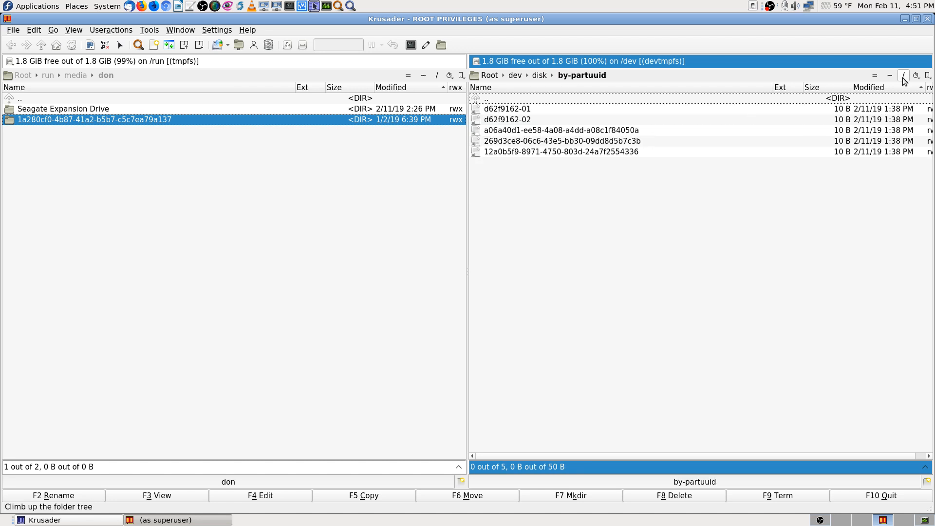
- Review the by-partlabel and by-label folders again, and go back up to /dev/disk
key("BackSpace")
key("Down")
key("Return")
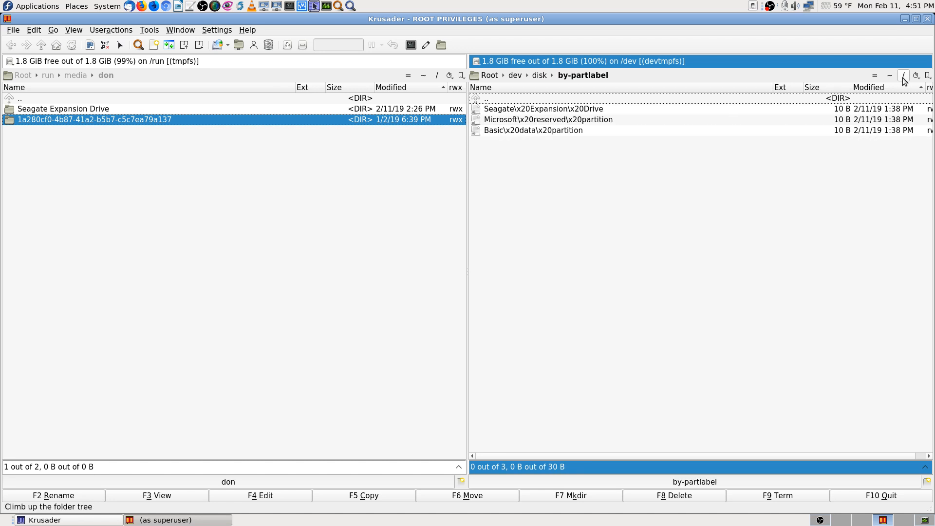
key("BackSpace")
key("Down")
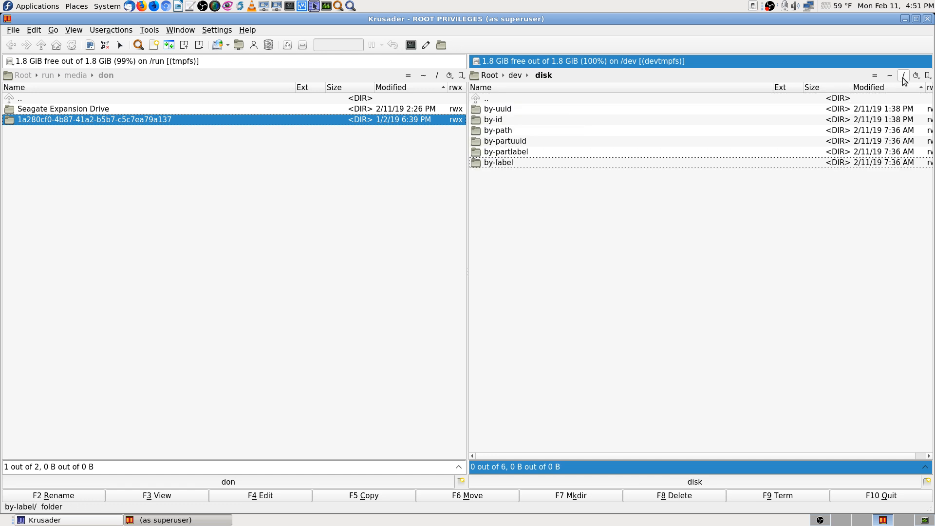
key("Return")
key("BackSpace")
key("Up")
key("Up")
key("Up")
key("Up")
key("Up")
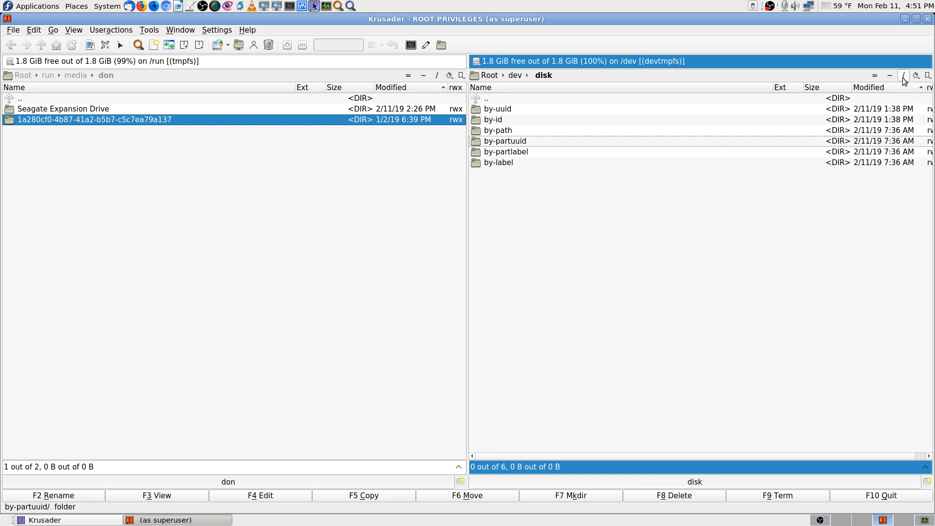
- Reopen by-uuid and by-id to compare how they name the disks, and return to /dev/disk
key("Return")
key("Down")
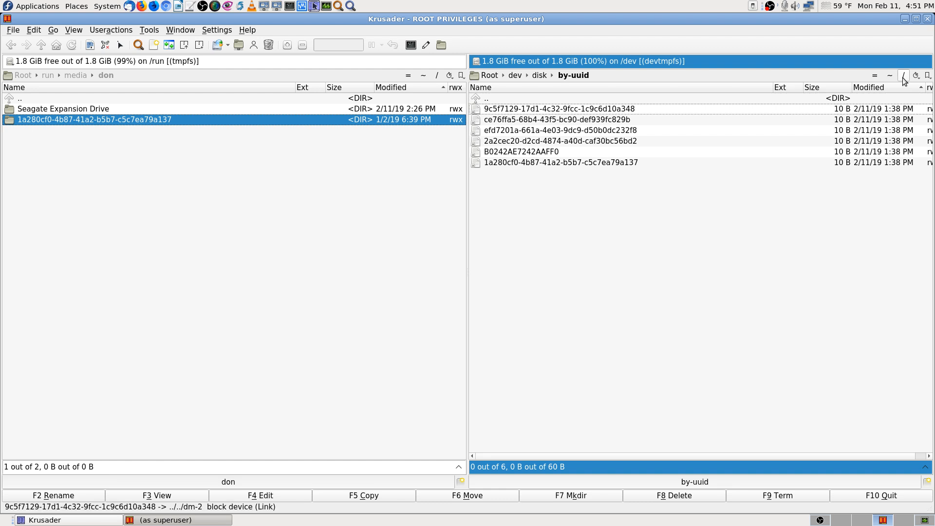
key("BackSpace")
key("Up")
key("Up")
key("Up")
key("Return")
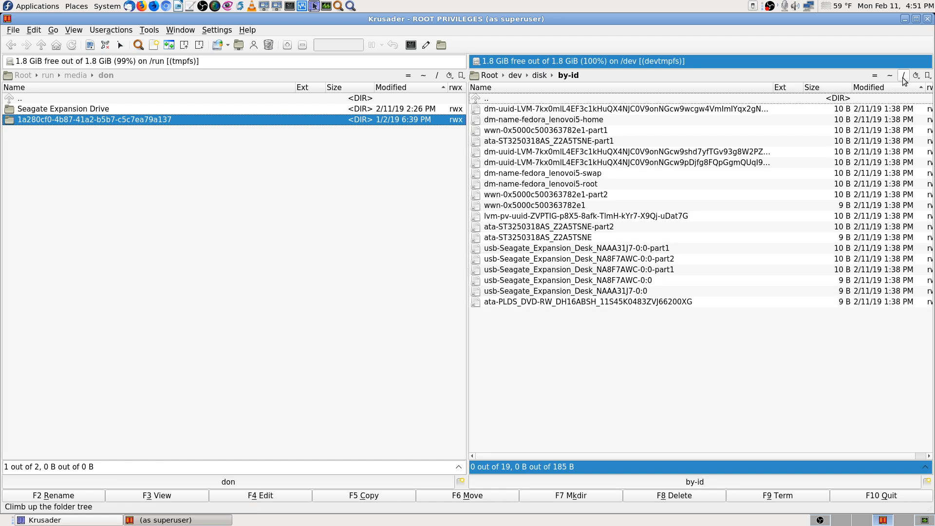
key("BackSpace")
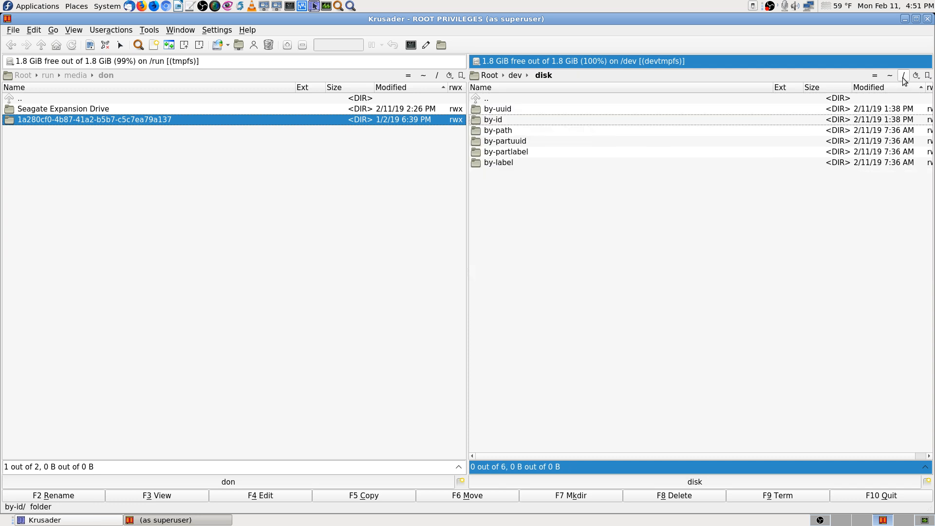
- Reopen by-path and by-partuuid to compare their disk entries
key("Down")
key("Return")
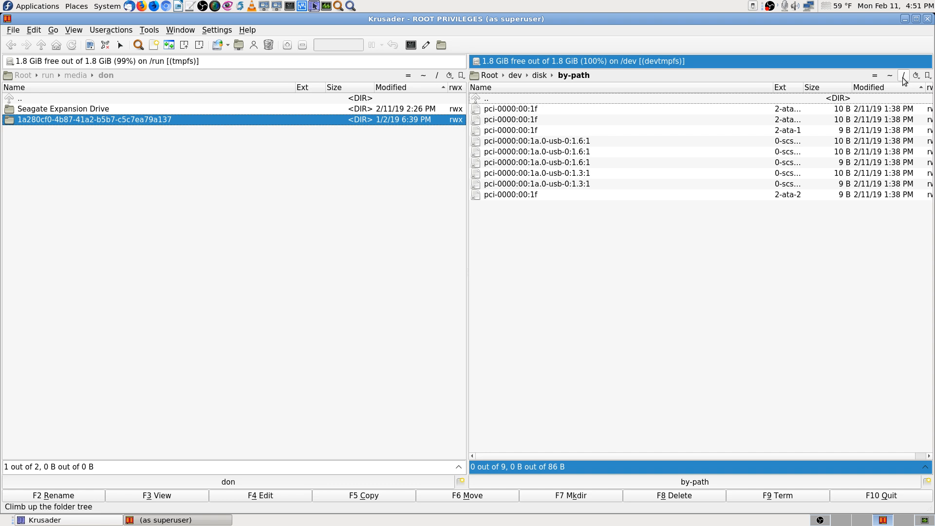
key("BackSpace")
key("Down")
key("Return")
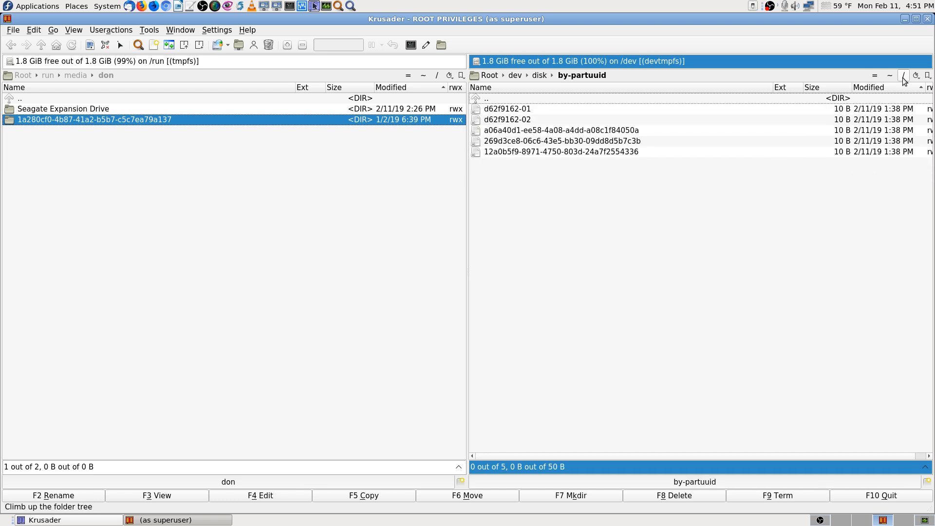
- Open by-partlabel, compare the link targets of the Seagate Expansion Drive and Microsoft reserved partition entries, and return to /dev/disk
key("BackSpace")
key("Up")
key("Return")
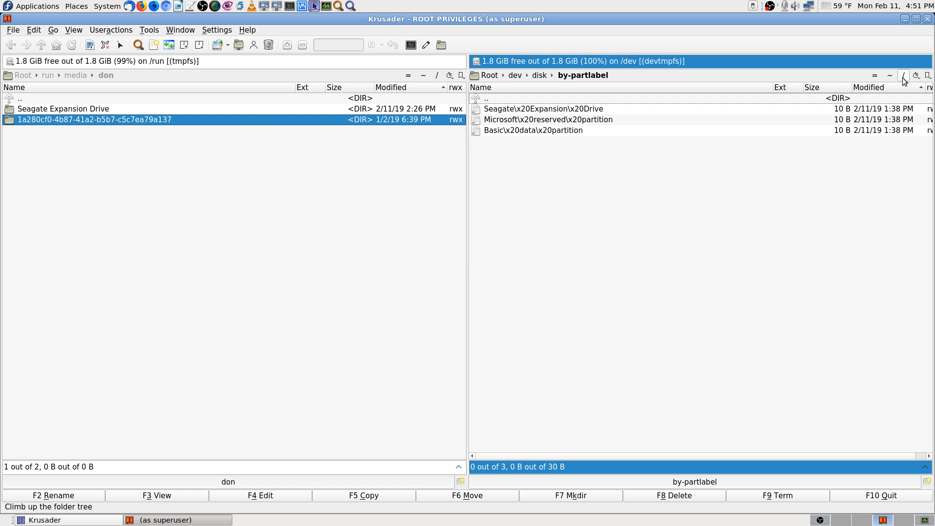
key("Down")
key("Down")
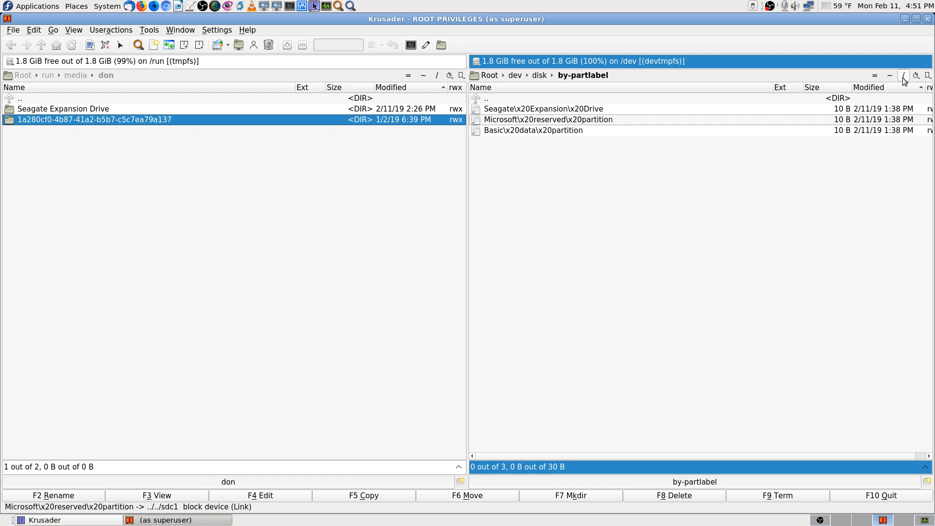
key("Up")
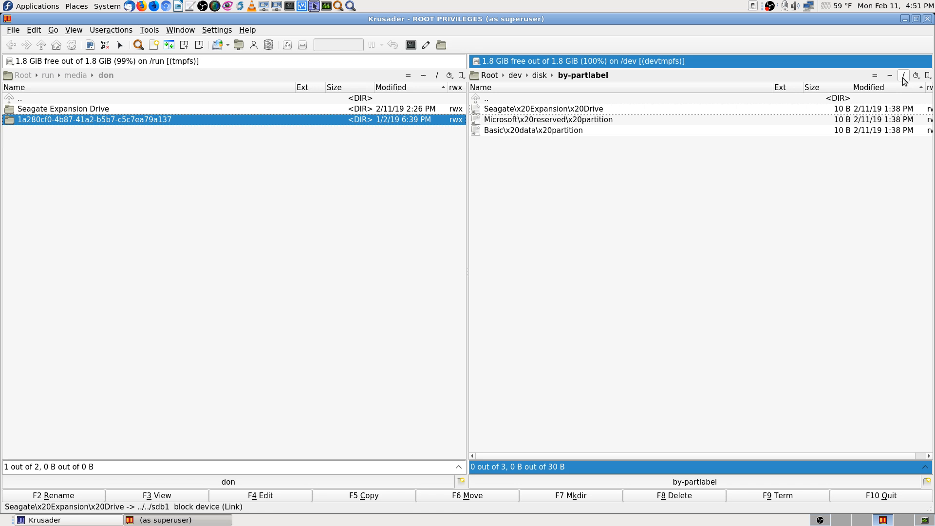
key("Down")
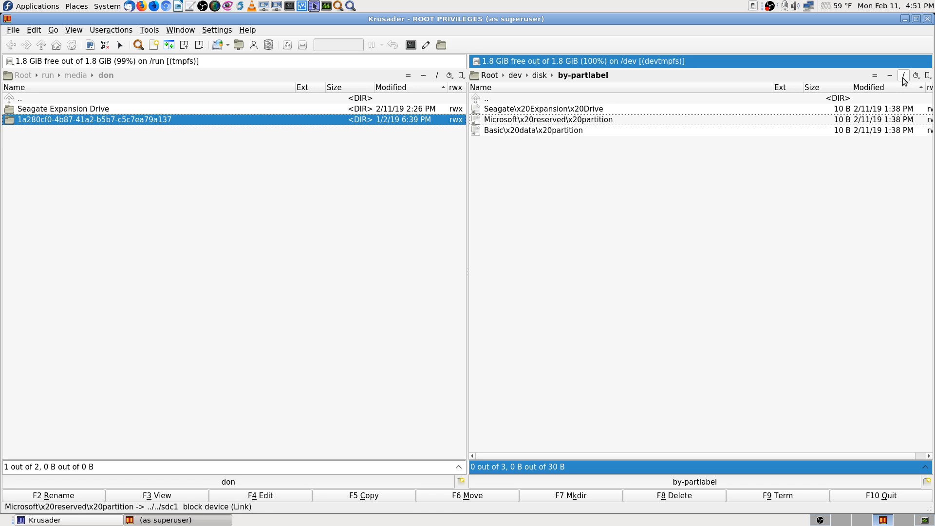
key("Down")
key("Up")
key("BackSpace")
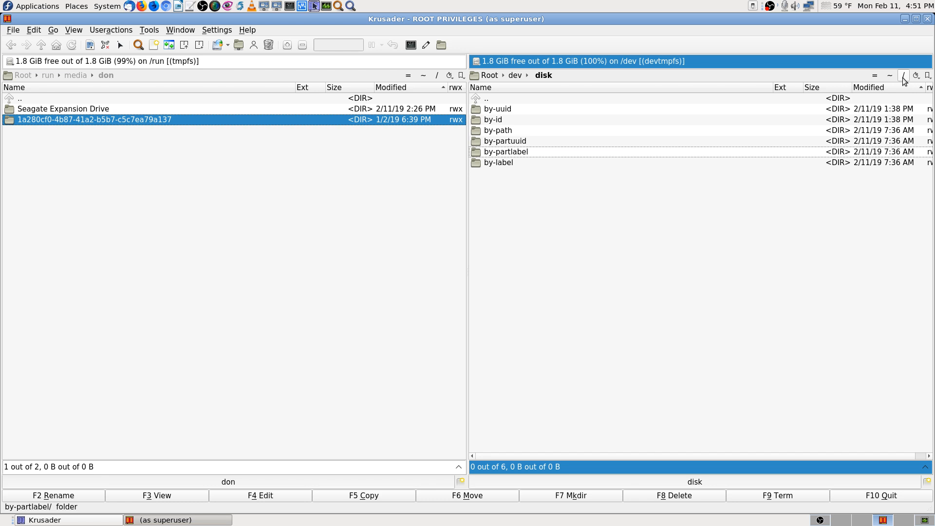
- Replace the /dev listing with the user's mount folder shown in the other pane, and open Seagate Expansion Drive
key("BackSpace")
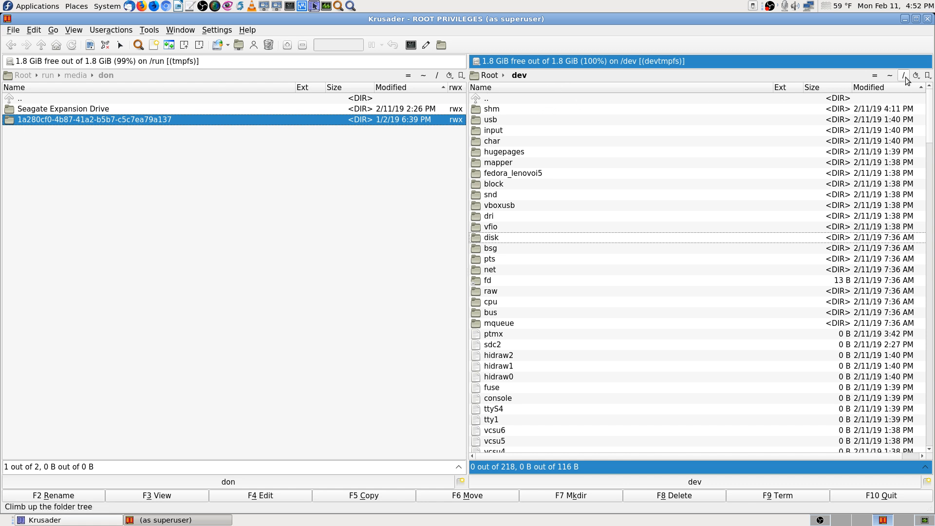
left_click(875, 76)
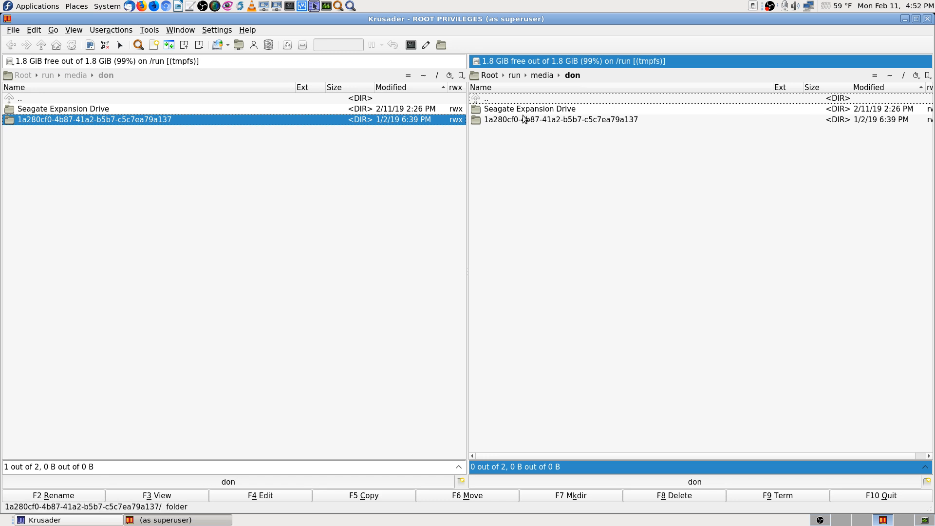
double_click(547, 109)
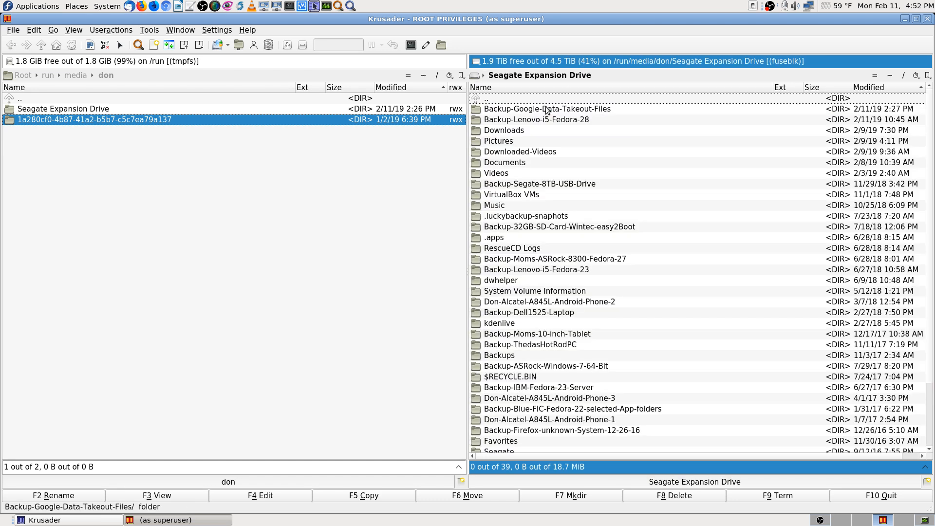
- Open the 1a280cf0-4b87-41a2-b5b7-c5c7ea79a137 drive instead, view its Music folder, and return to the drive's root
double_click(515, 98)
double_click(510, 119)
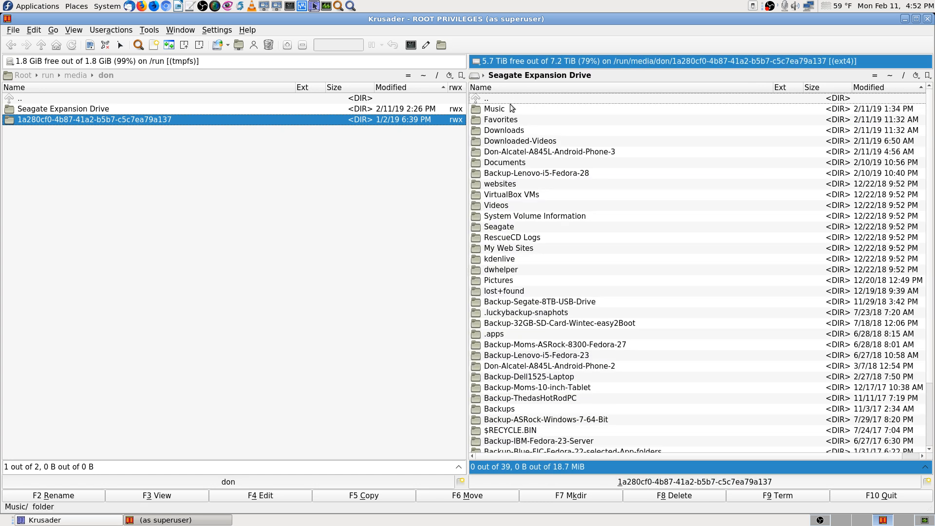
double_click(506, 108)
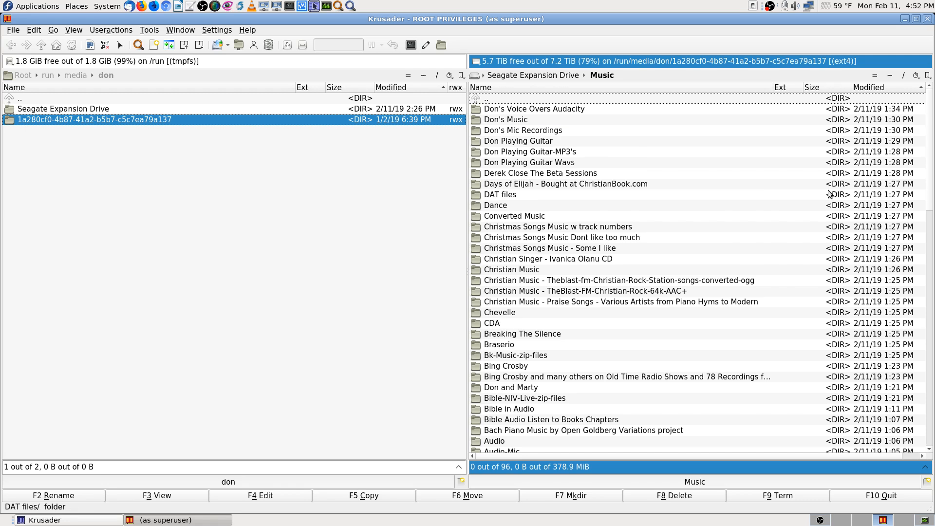
key("BackSpace")
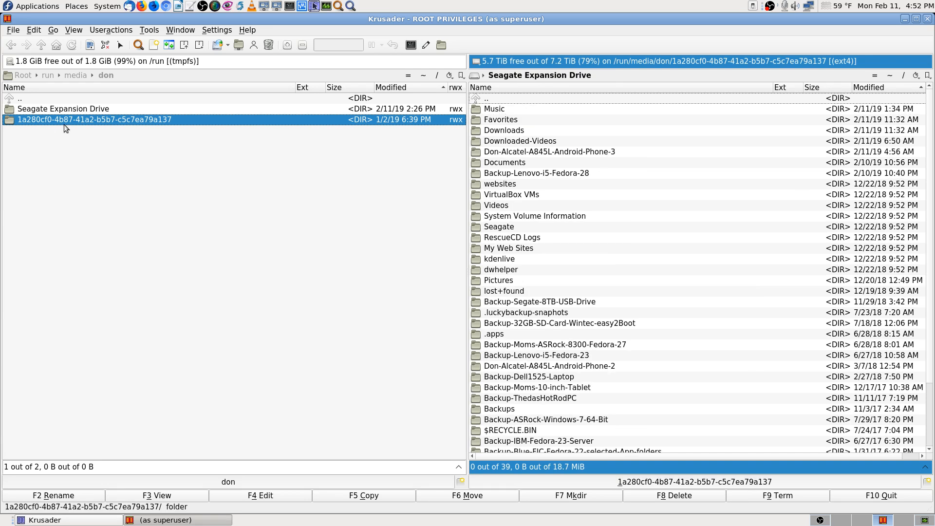
- Open the properties of the 1a280cf0-4b87-41a2-b5b7-c5c7ea79a137 drive and review its access permissions, ownership and general details
right_click(78, 120)
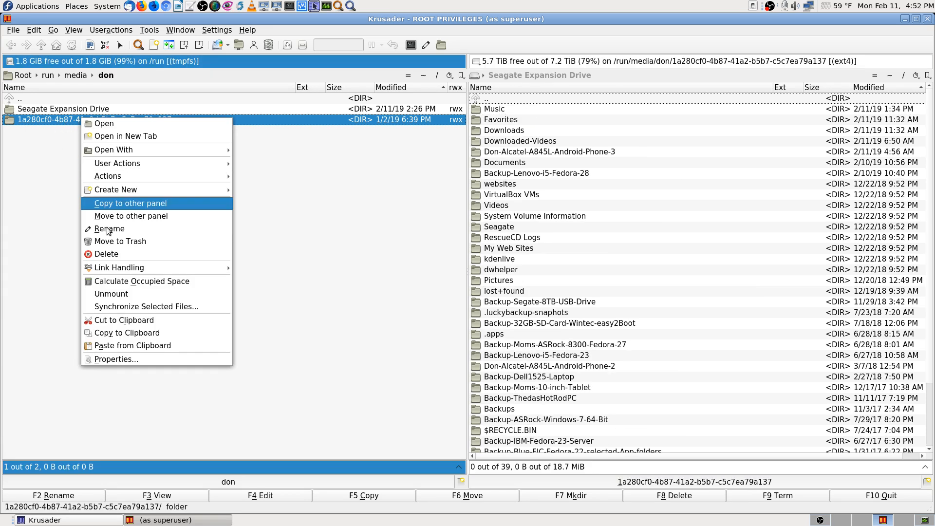
left_click(119, 360)
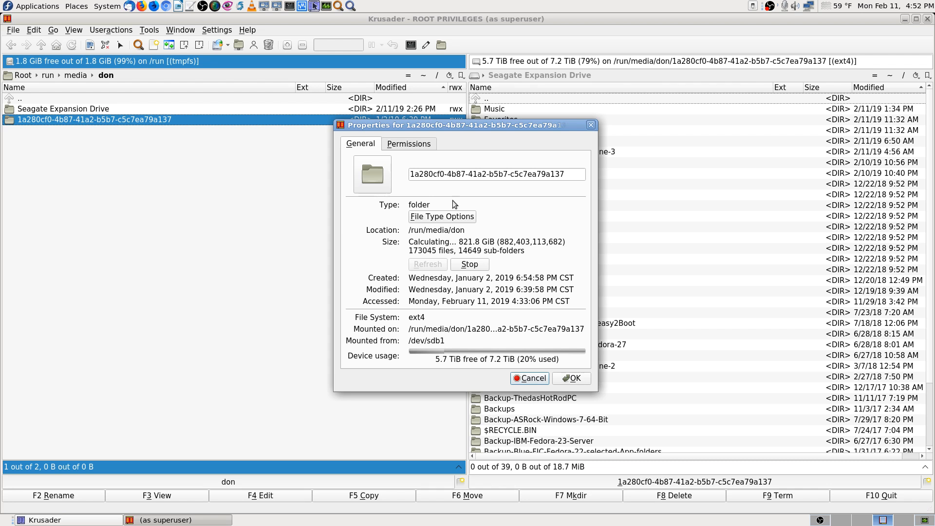
left_click(414, 146)
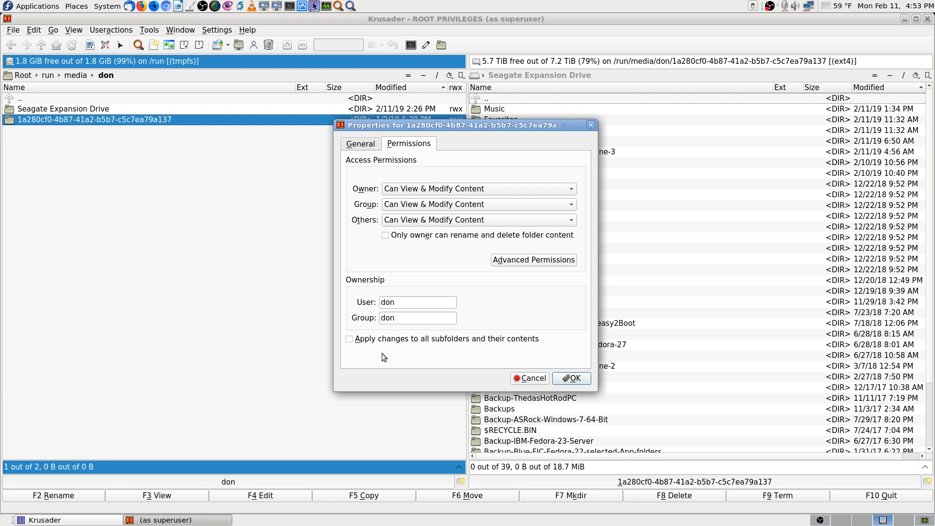
left_click(363, 150)
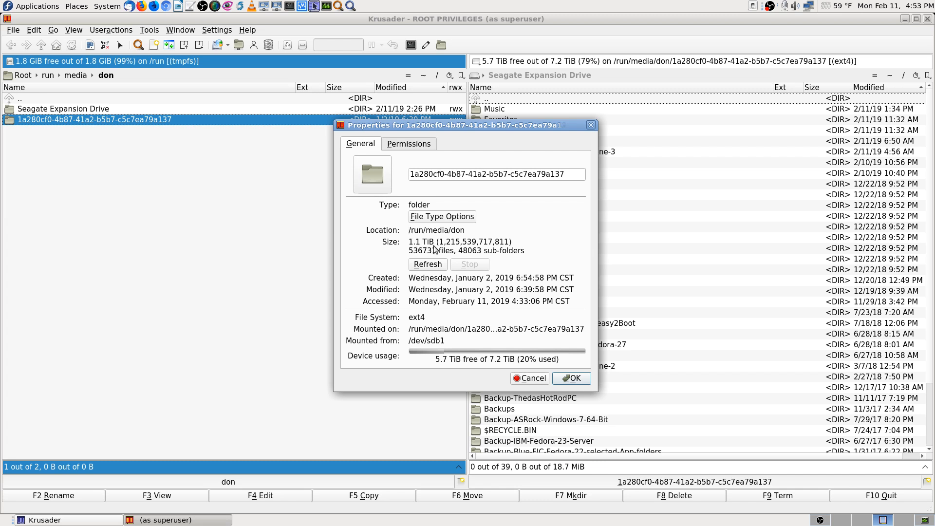
- Set the drive's permission changes to apply to all subfolders and their contents, and move the properties dialog clear of the other pane
left_click(418, 145)
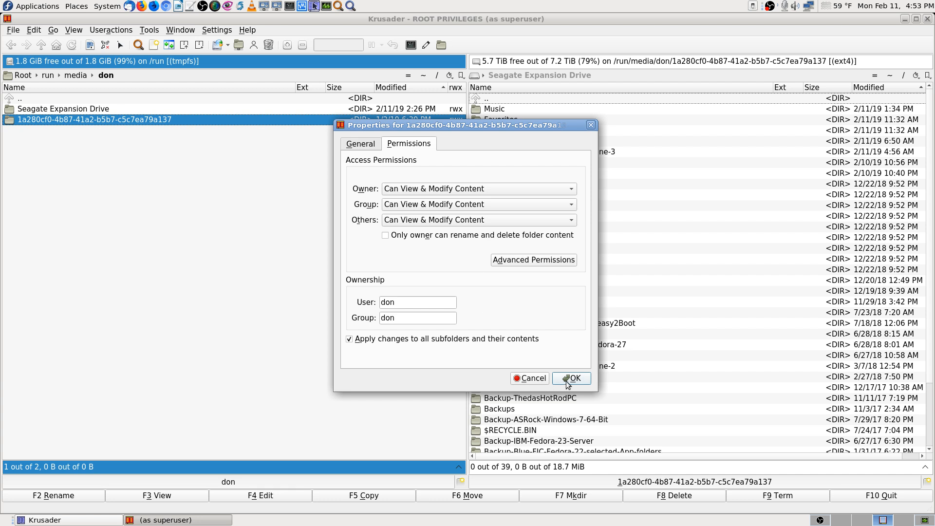
left_click_drag(509, 125, 293, 154)
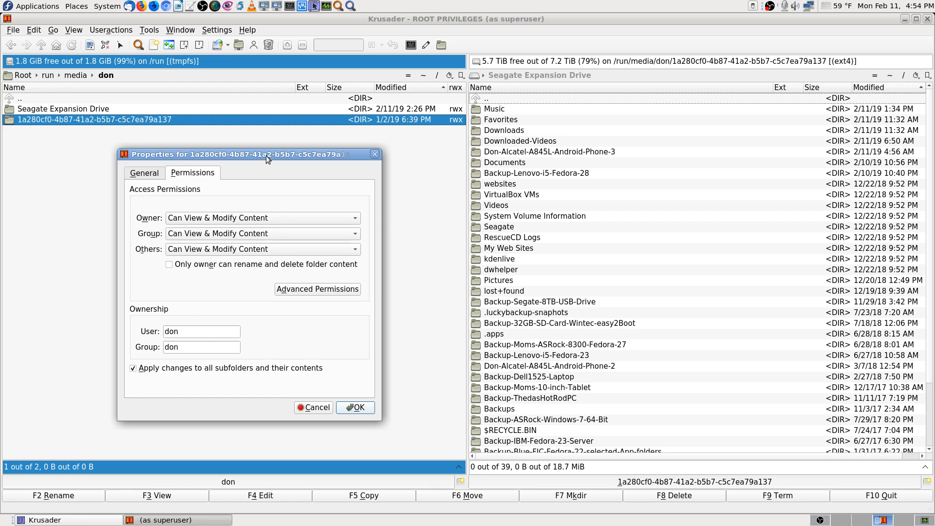
left_click_drag(266, 156, 245, 155)
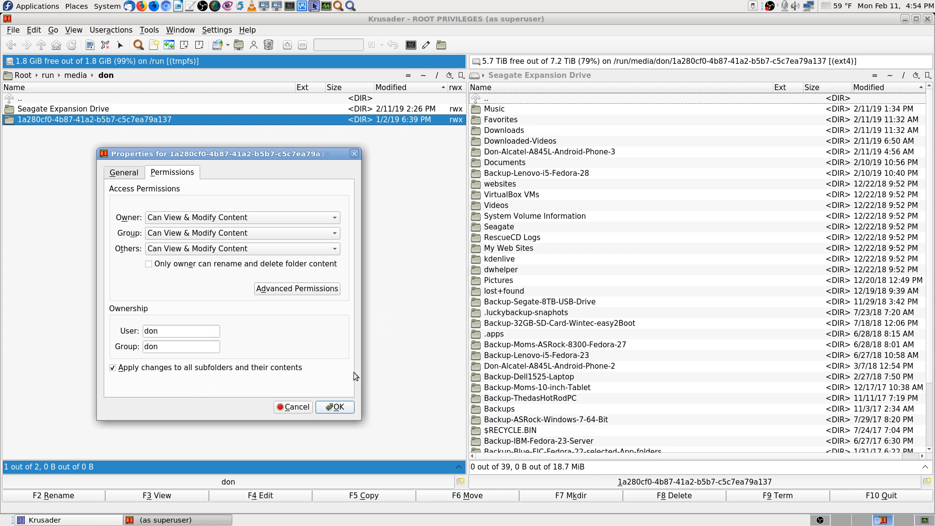
- Switch to the regular-user Krusader window, inspect the RescueCD Logs details, then open the ext4 drive's Music folder and return to the root
left_click(94, 520)
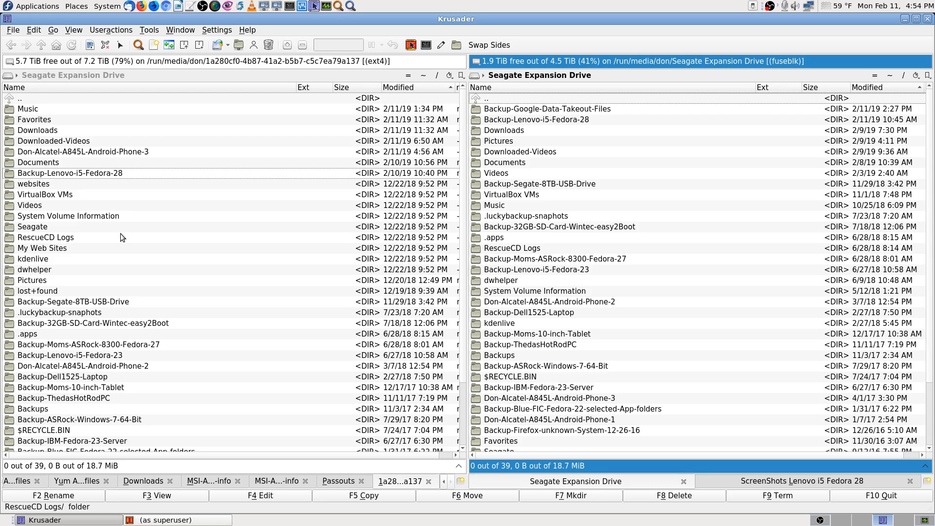
mouse_move(121, 237)
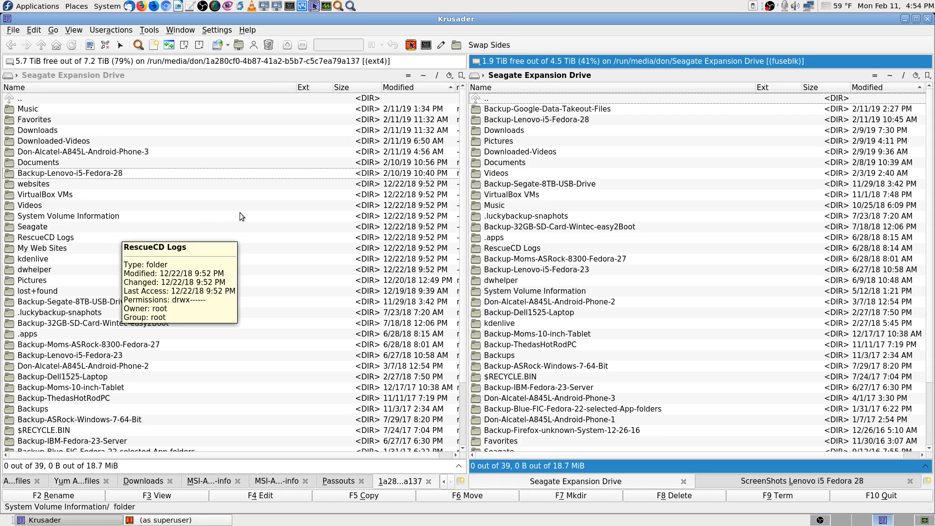
left_click(48, 110)
double_click(48, 112)
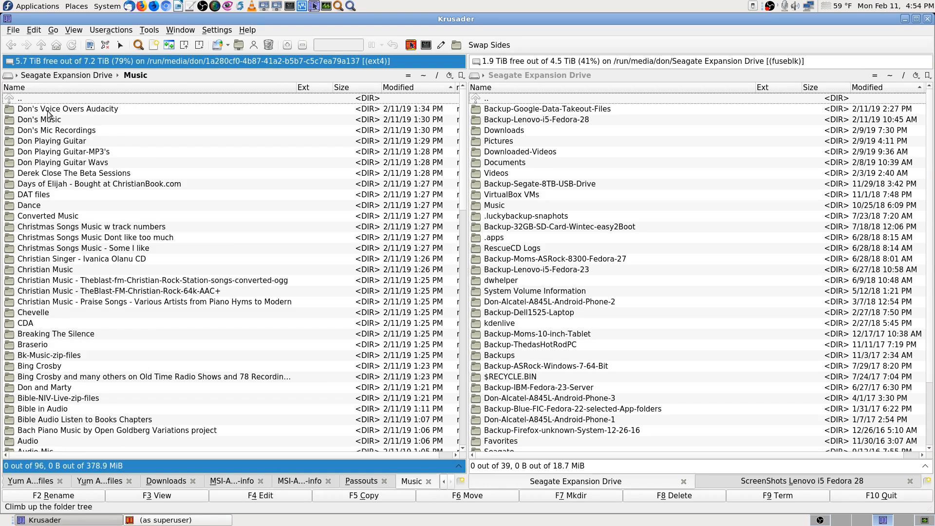
key("BackSpace")
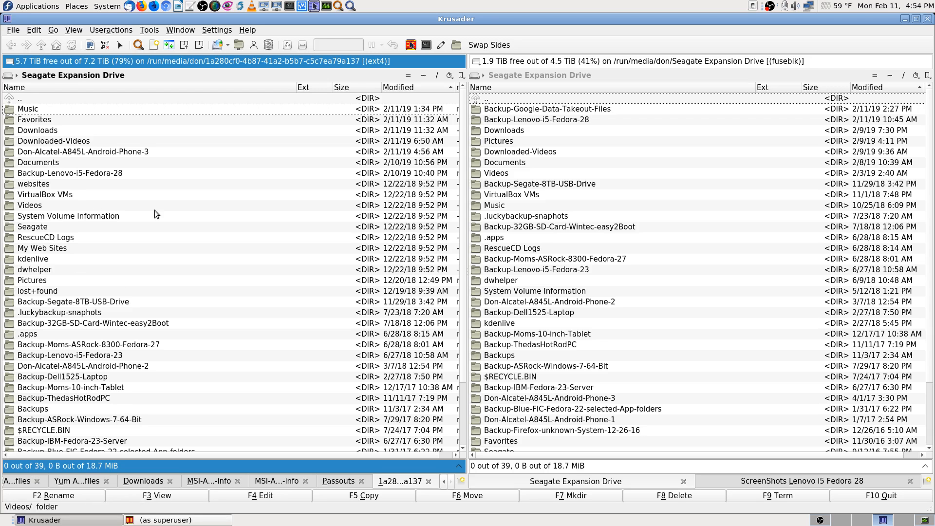
- Compare the superuser window's permission settings with the regular-user drive listing, ending in the regular-user window
left_click(189, 520)
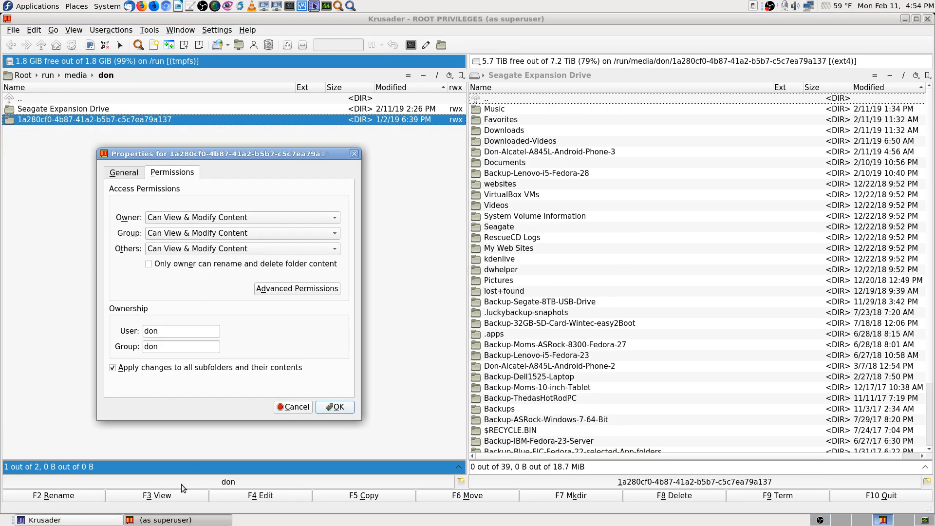
left_click(45, 520)
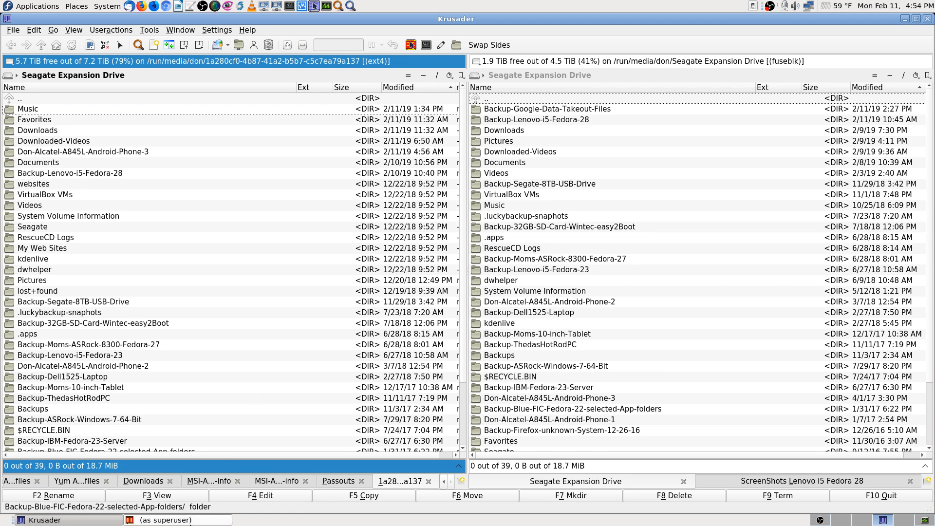
left_click(190, 521)
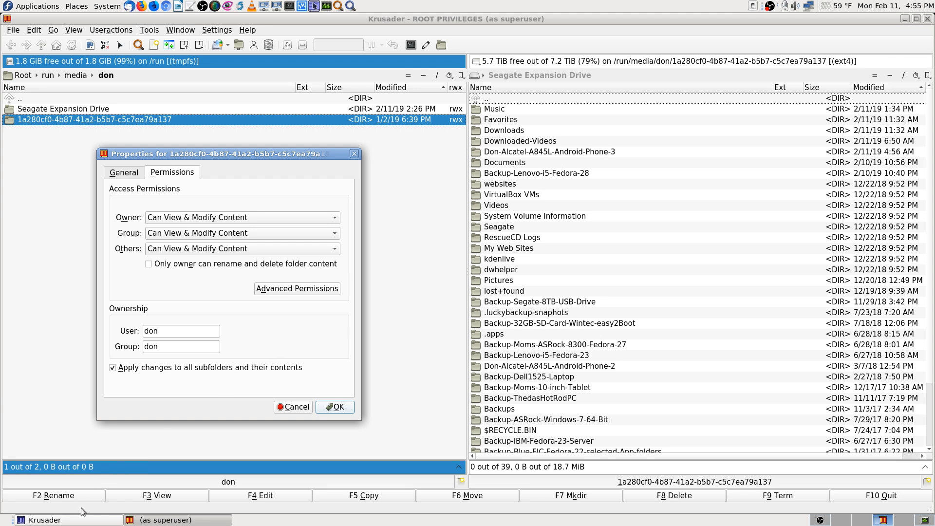
left_click(73, 519)
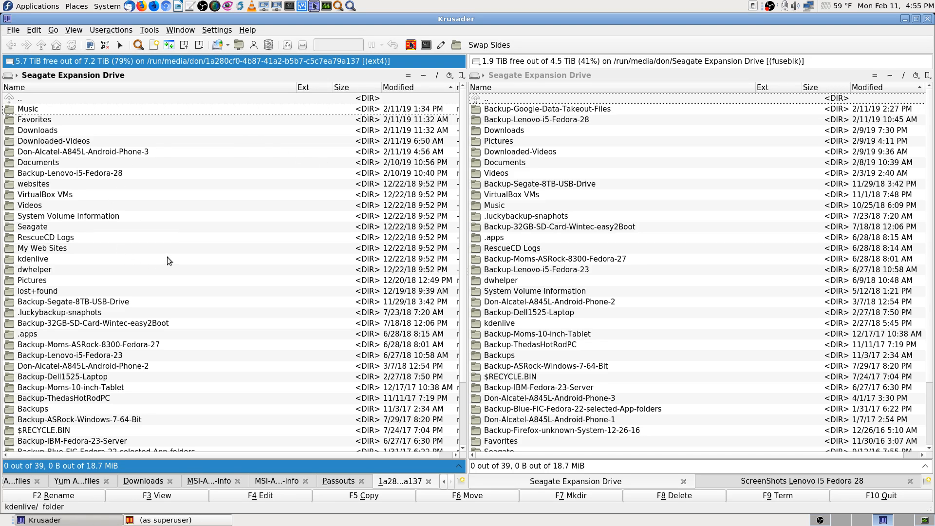
- Inspect the System Volume Information details on the ext4 drive, then view its Music folder again and return to the root
mouse_move(215, 212)
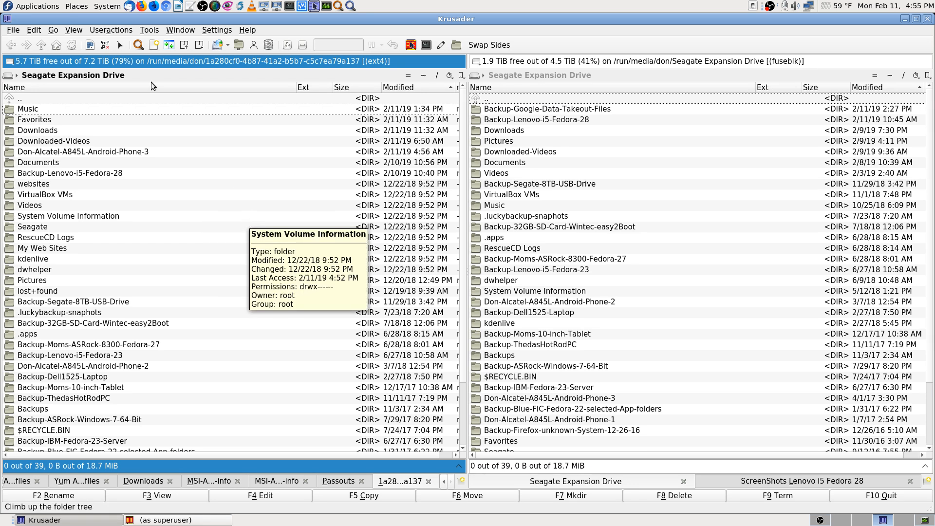
left_click(168, 108)
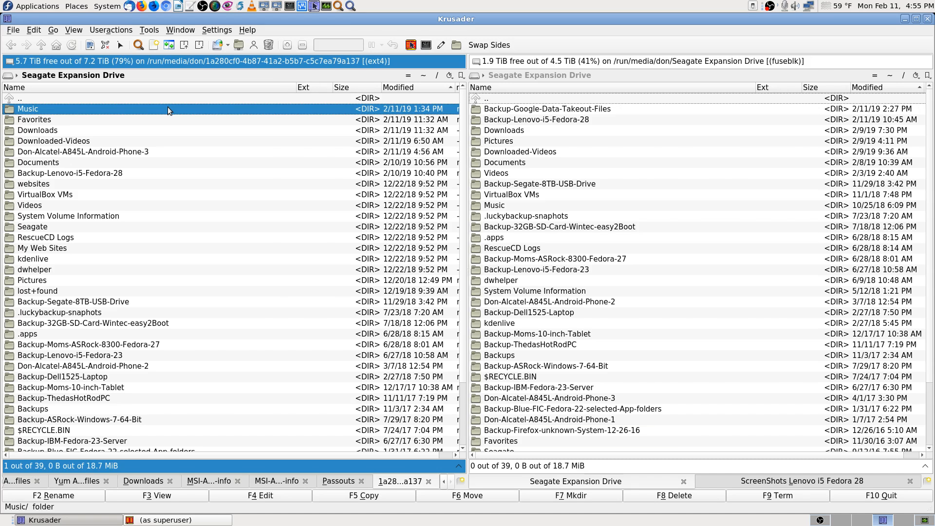
double_click(167, 109)
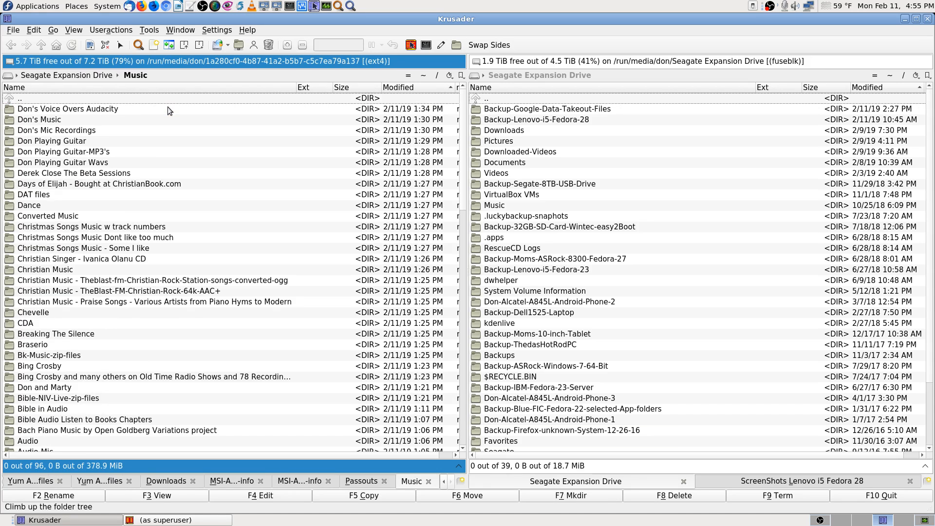
key("BackSpace")
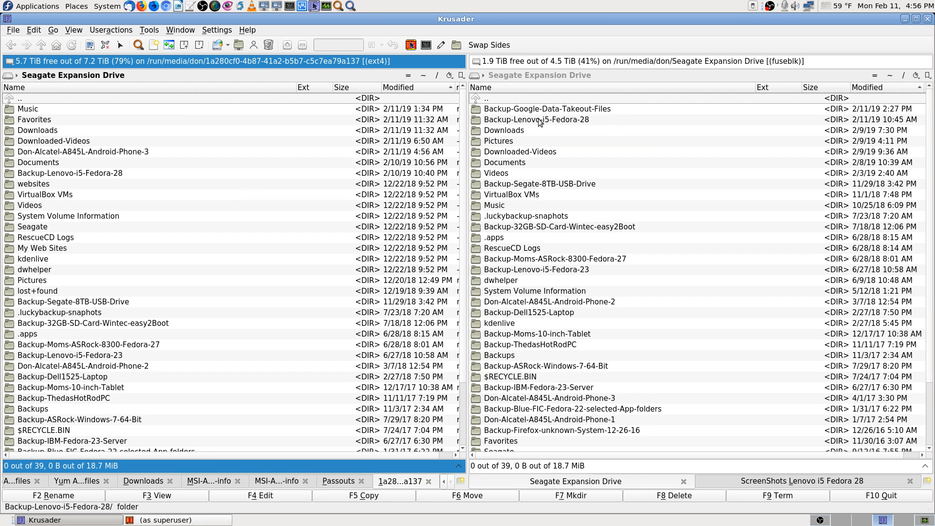
- On the fuseblk Seagate Expansion Drive, view the Backup-Lenovo-i5-Fedora-28 and Downloads folders, returning to the drive's root after each
left_click(581, 121)
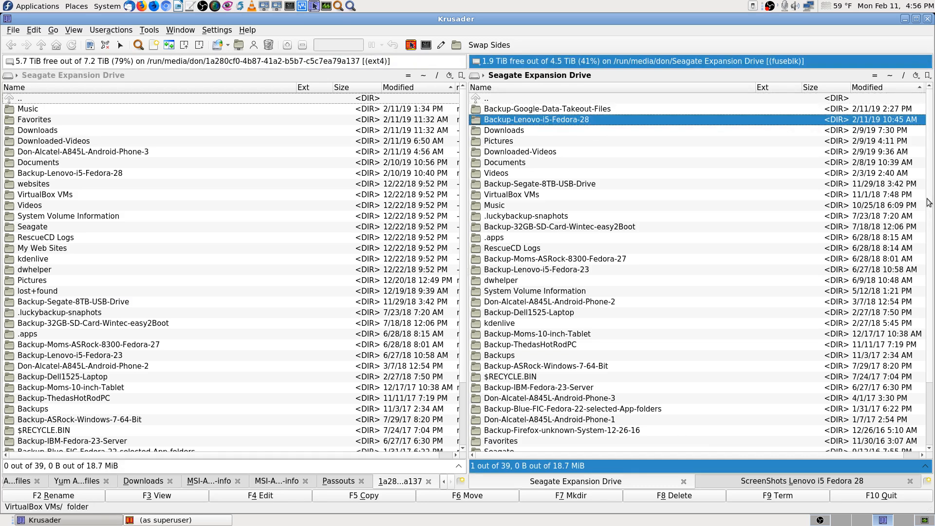
key("Return")
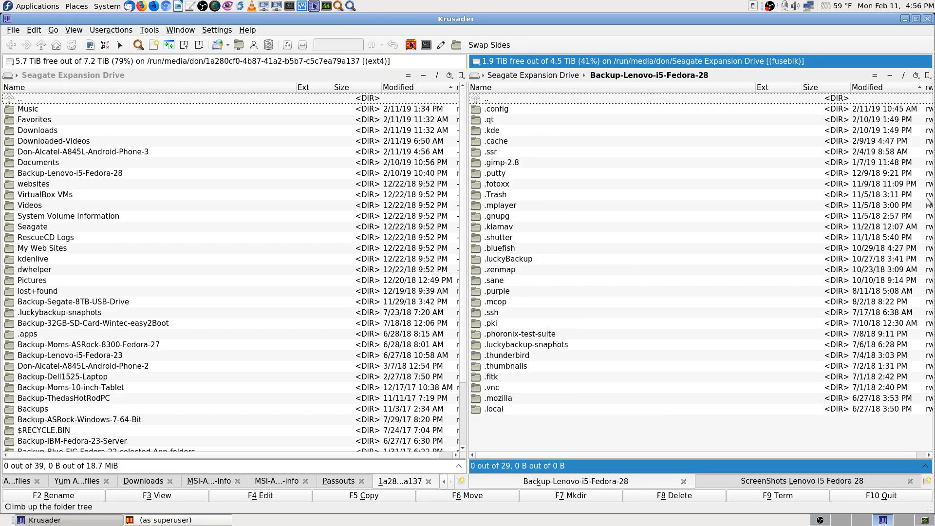
key("BackSpace")
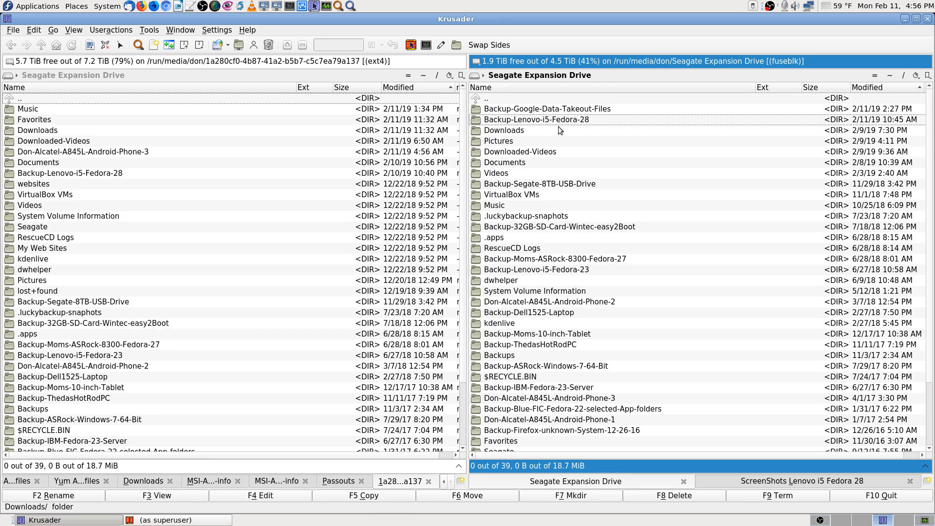
left_click(524, 131)
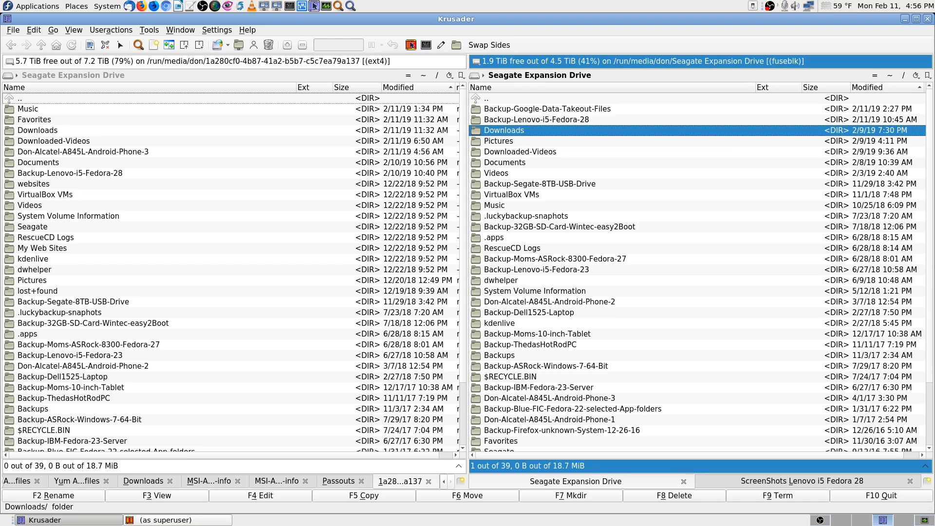
key("Return")
key("BackSpace")
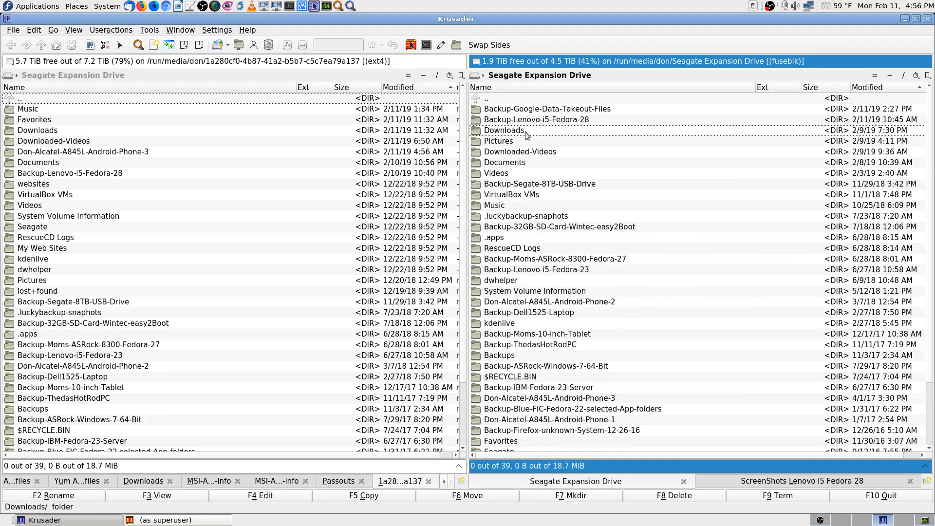
- Inspect the System Volume Information details on the fuseblk drive, then view the HotRodPC backup folder and return to the root
key("Up")
key("Up")
key("Up")
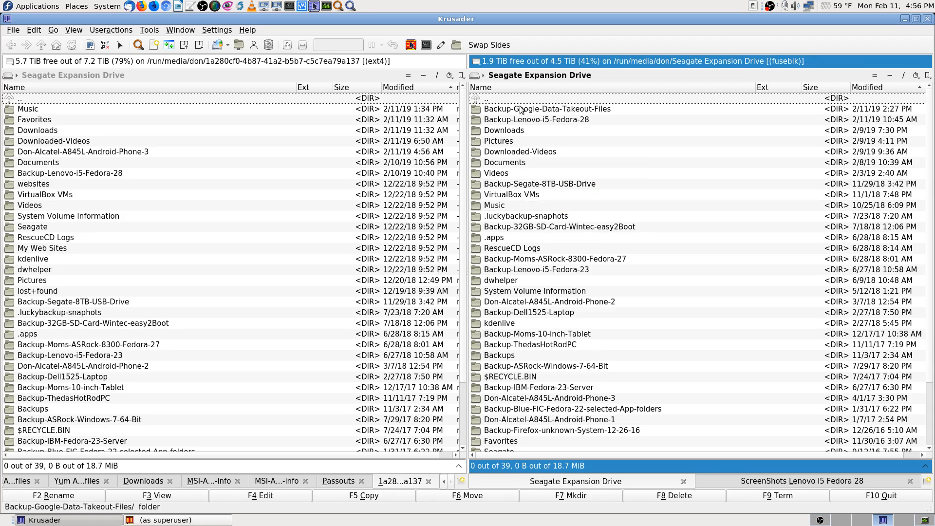
mouse_move(724, 290)
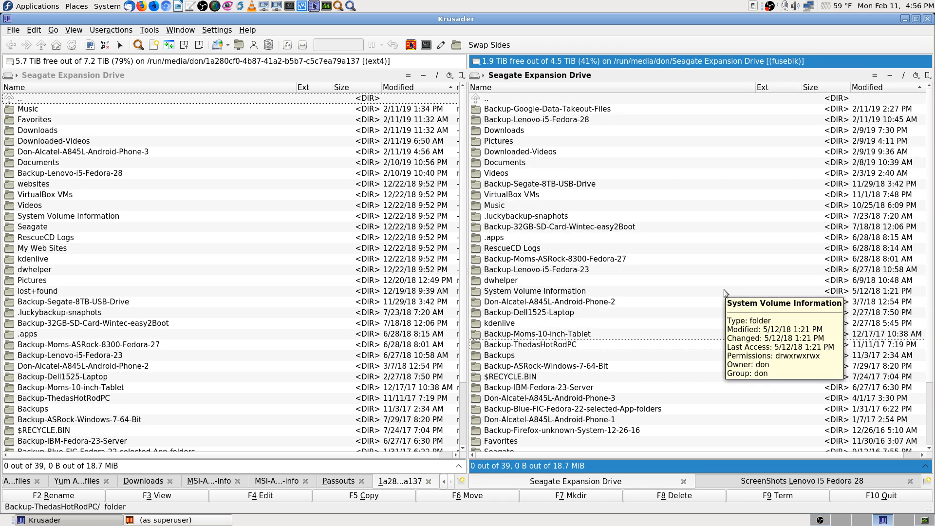
key("Return")
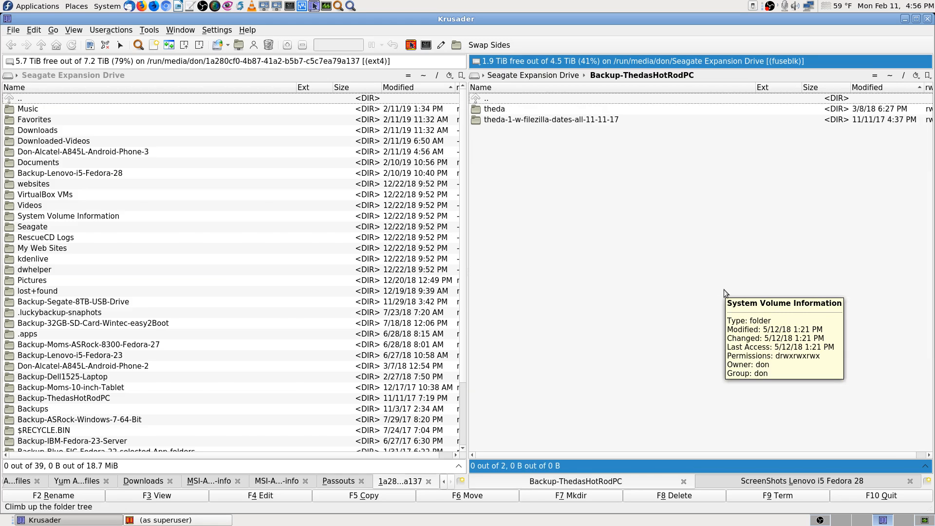
key("BackSpace")
- Open Backup-Lenovo-i5-Fedora-23 on the fuseblk drive, view its Downloads subfolder and return to the backup folder
key("Up")
key("Up")
key("Up")
key("Up")
key("Up")
key("Up")
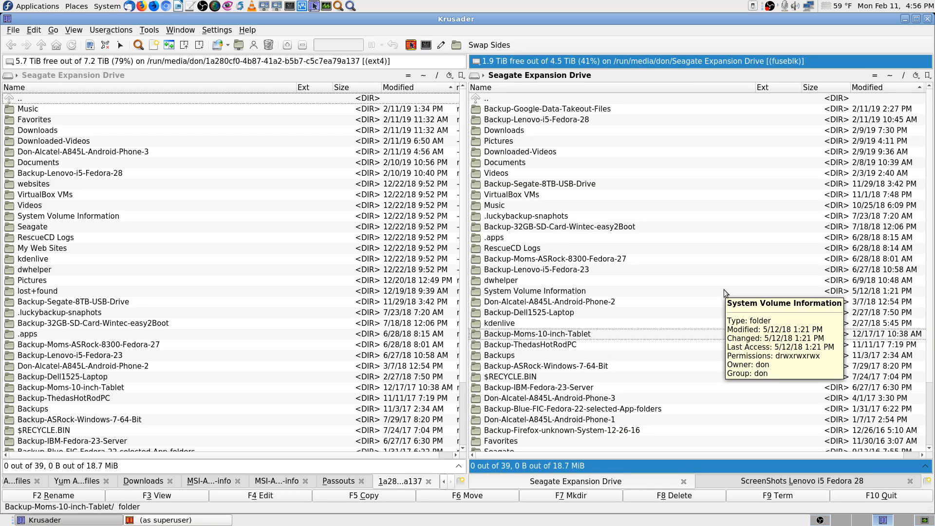
key("Up")
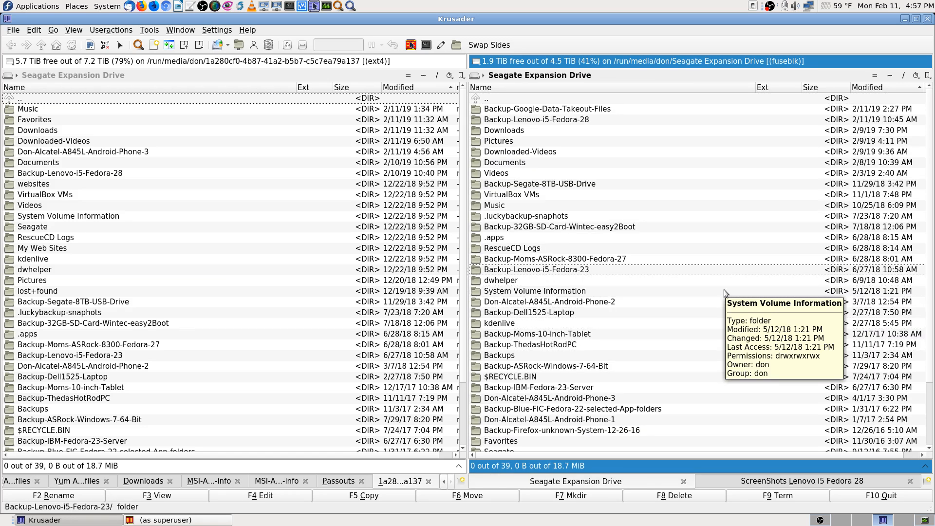
key("Return")
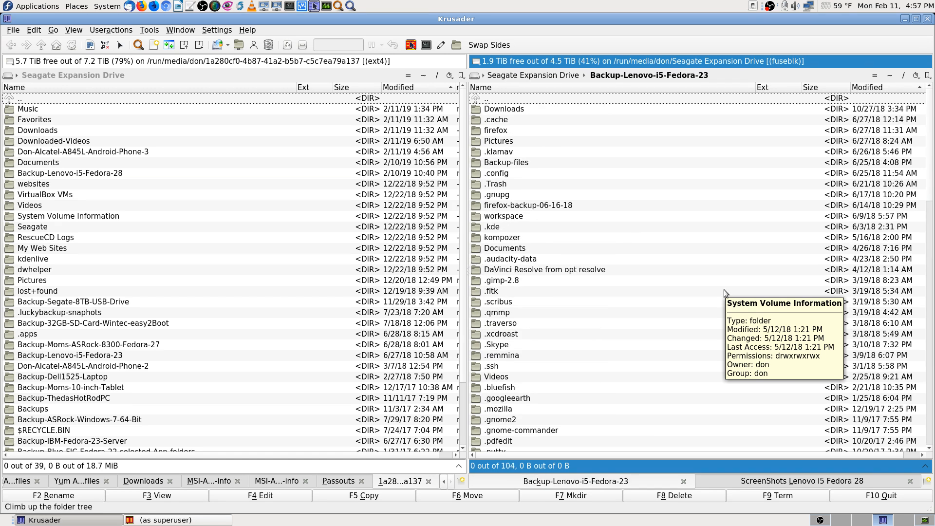
key("Down")
key("Return")
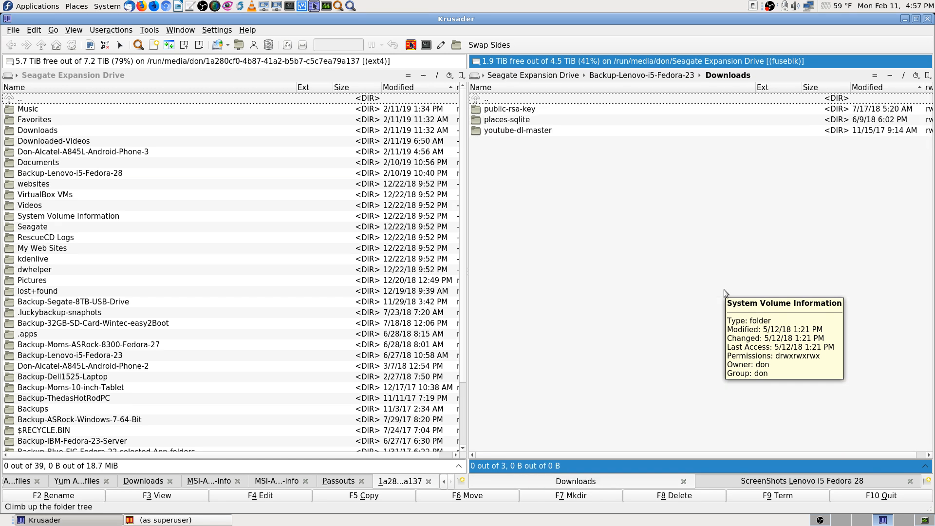
key("BackSpace")
- View the Pictures subfolder of Backup-Lenovo-i5-Fedora-23 and return to the backup folder
key("Down")
key("Down")
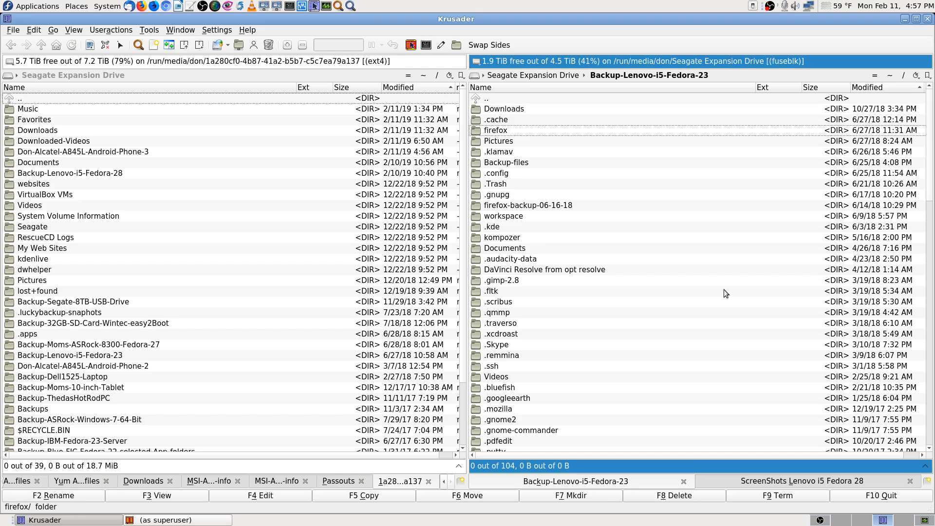
key("Down")
key("Return")
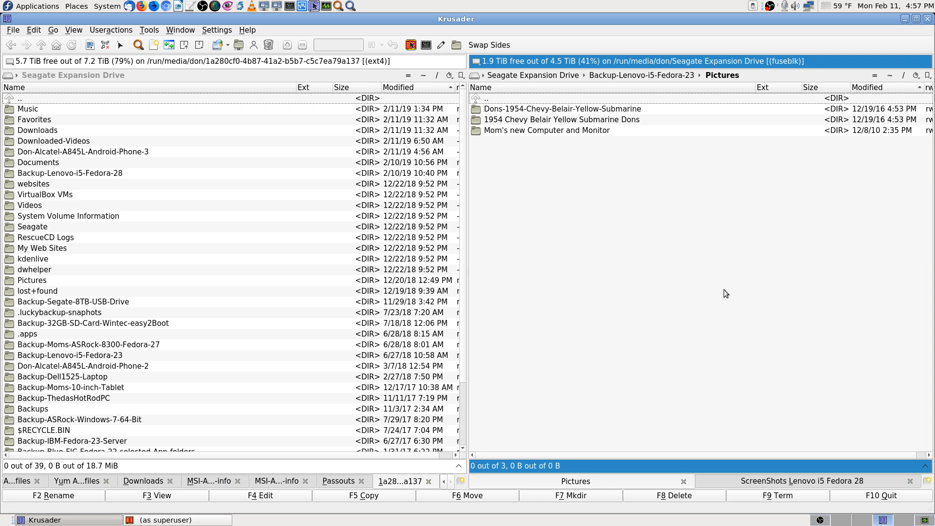
key("BackSpace")
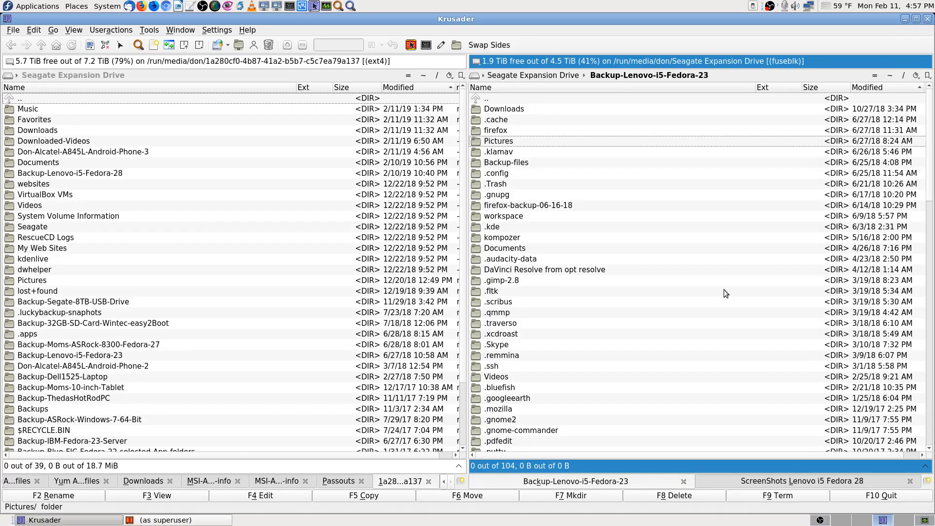
- View the Documents subfolder of Backup-Lenovo-i5-Fedora-23 on the fuseblk drive and return to the backup folder
key("Down")
key("Down")
key("Down")
key("Down")
key("Down")
key("Down")
key("Down")
key("Down")
key("Down")
key("Down")
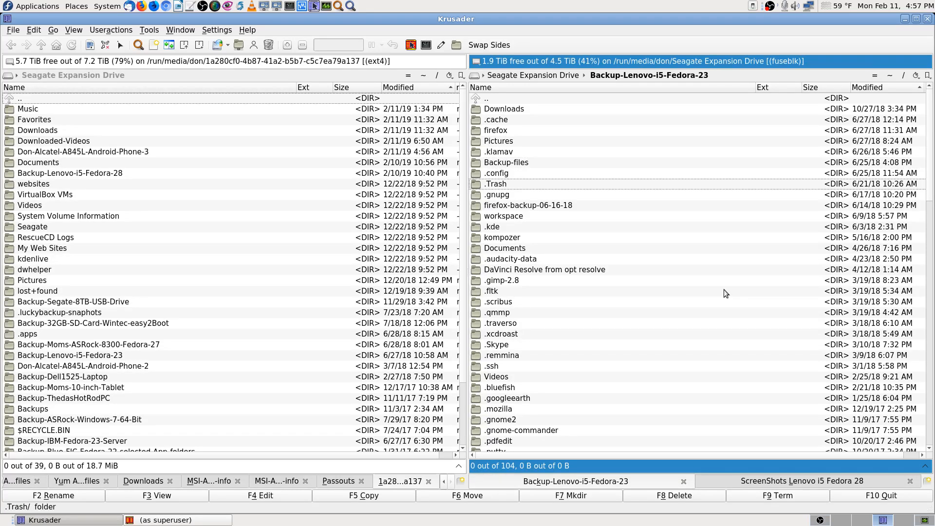
key("Return")
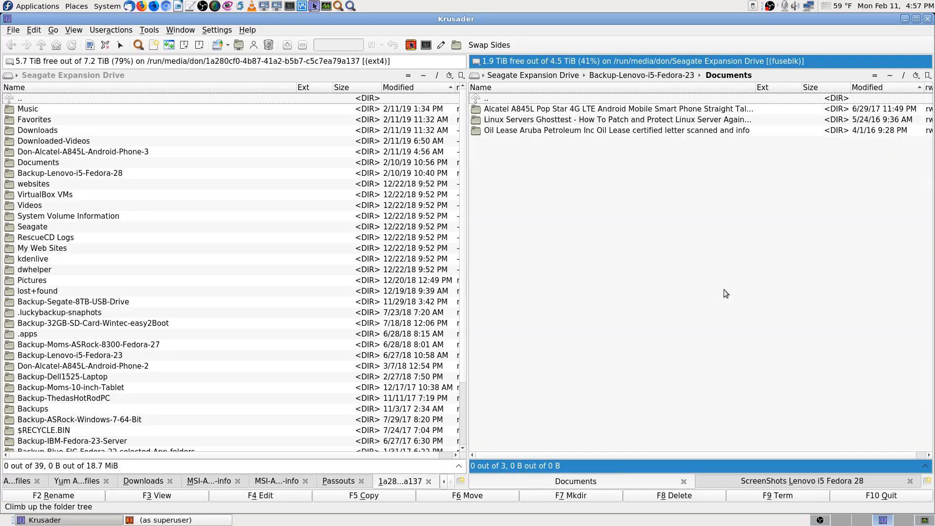
key("BackSpace")
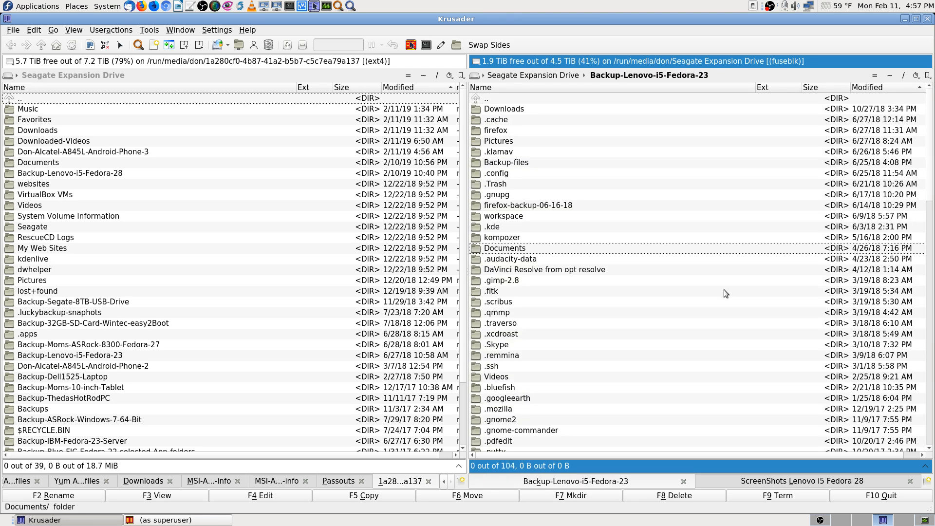
- Look through the folder list of Backup-Lenovo-i5-Fedora-23, then the root folders of the ext4 drive for comparison
key("Down")
key("Down")
key("Down")
key("Down")
key("Down")
key("Down")
key("Down")
key("Down")
key("Down")
key("Down")
key("Down")
key("Down")
key("Down")
key("Down")
key("Down")
key("Down")
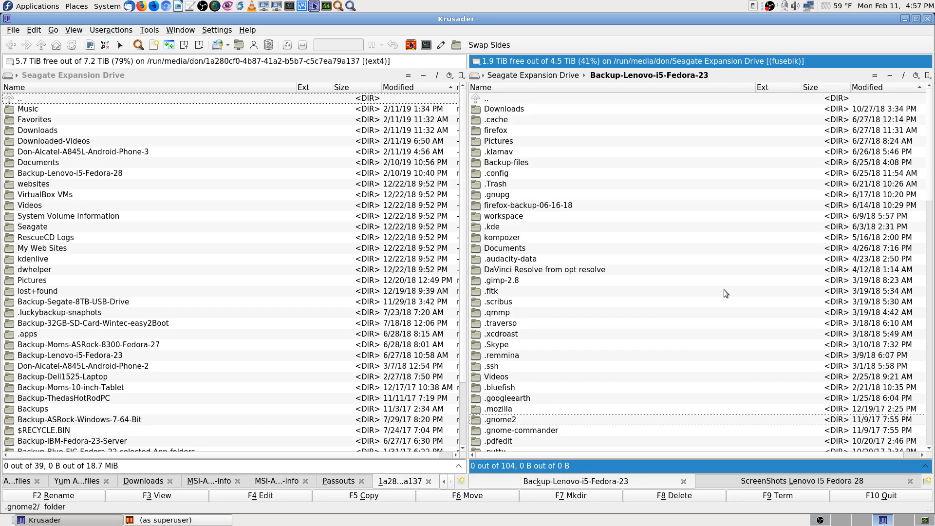
key("Down")
key("Down")
key("Down")
key("Down")
key("Down")
key("Down")
key("Down")
key("Down")
key("Down")
key("Down")
key("Down")
key("Down")
key("Down")
key("Down")
key("Down")
key("Down")
key("Down")
key("Down")
key("Down")
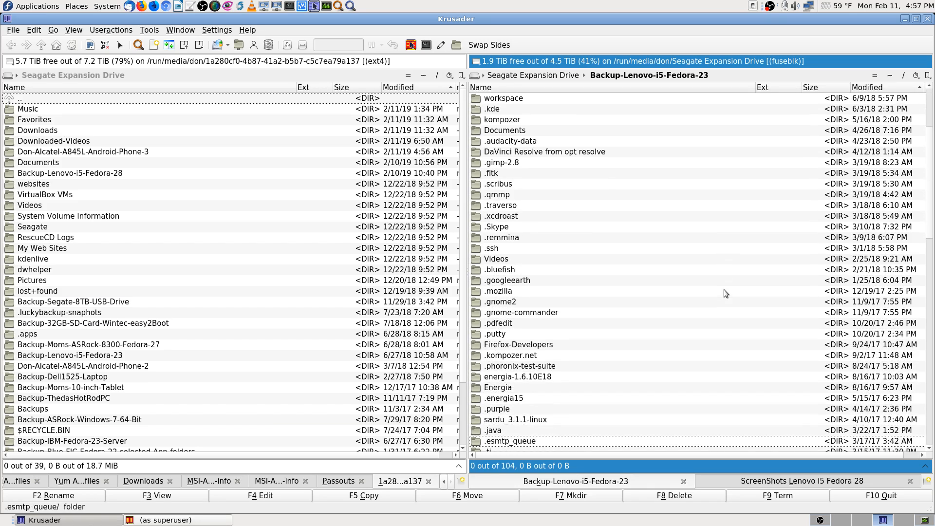
key("Down")
key("Down")
key("Down")
key("Down")
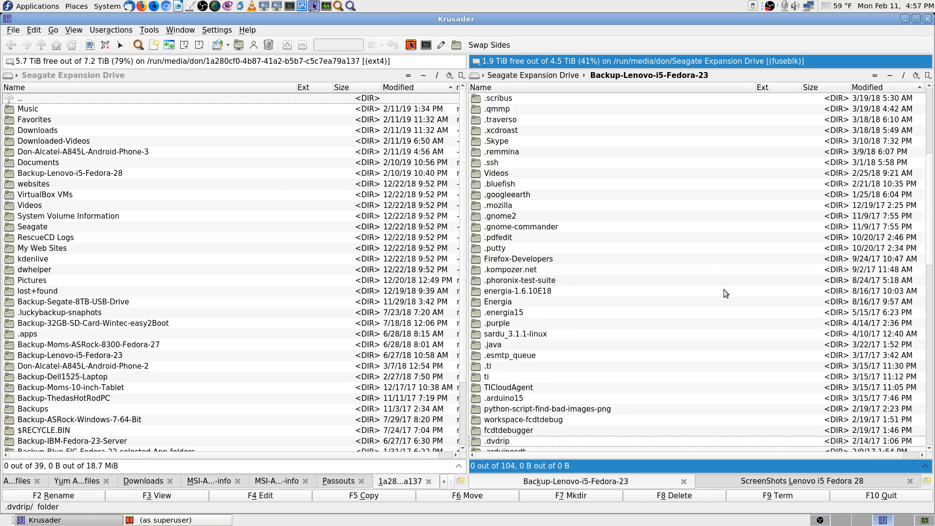
key("Up")
key("Up")
key("Up")
key("Up")
key("Up")
key("Up")
key("Up")
key("Up")
key("Up")
key("Up")
key("Up")
key("Up")
key("Up")
key("Up")
key("Up")
key("Up")
key("Up")
key("Up")
key("Up")
key("Up")
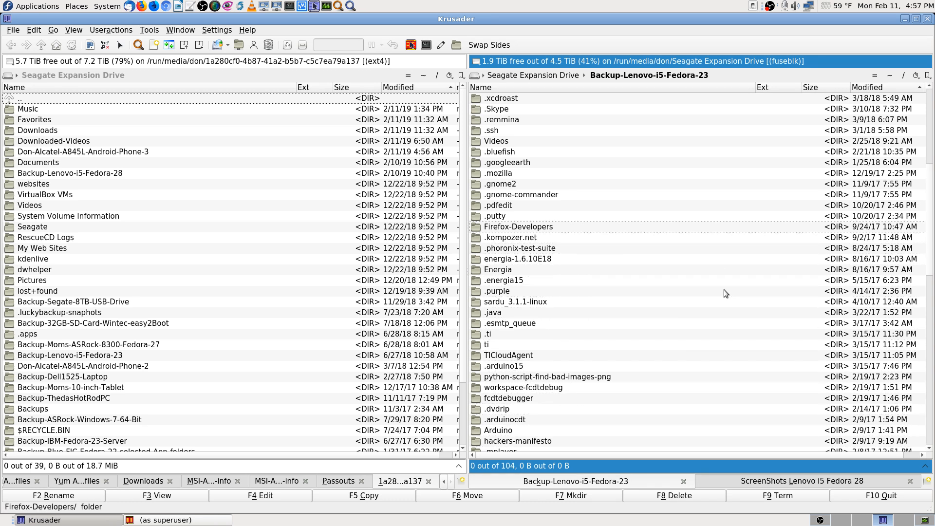
key("Up")
key("Up")
key("Up")
key("Up")
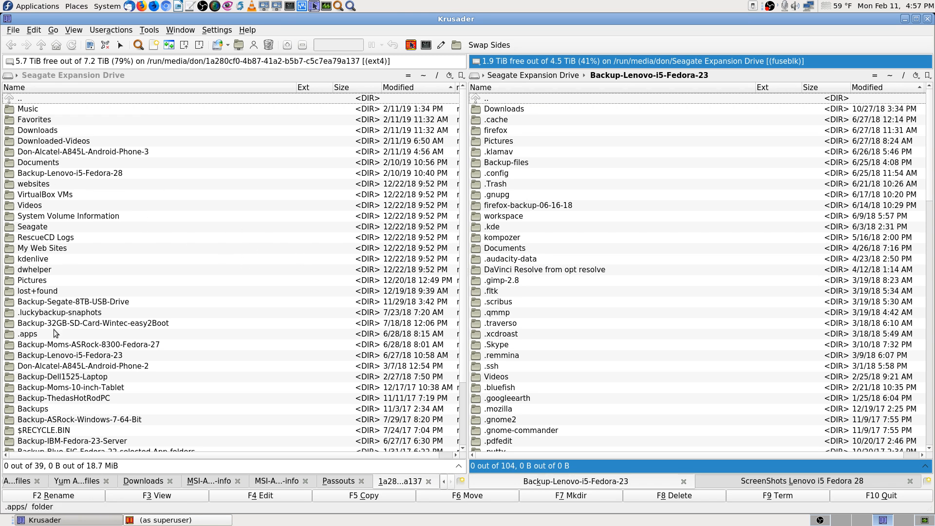
scroll(58, 333, "down", 3)
scroll(58, 333, "up", 3)
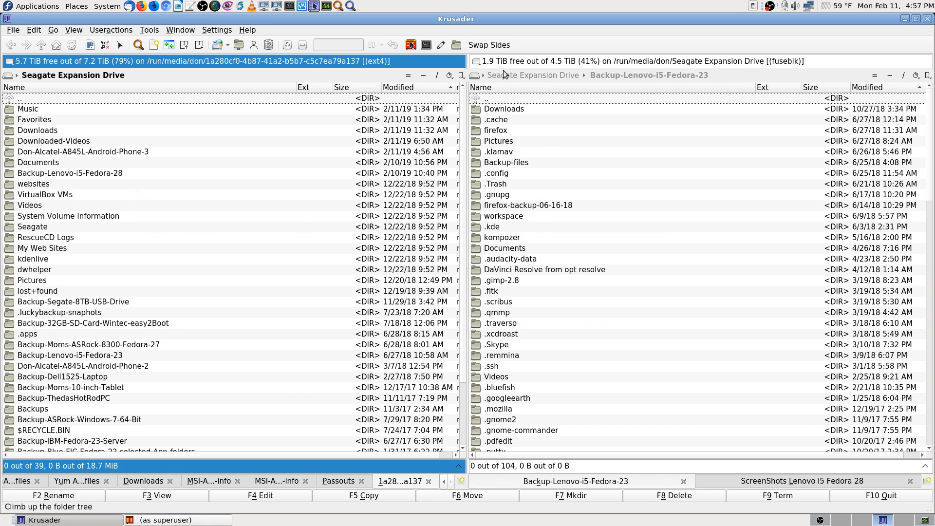
- View the .config subfolder of Backup-Lenovo-i5-Fedora-23 on the fuseblk drive and return to the backup folder
left_click(507, 100)
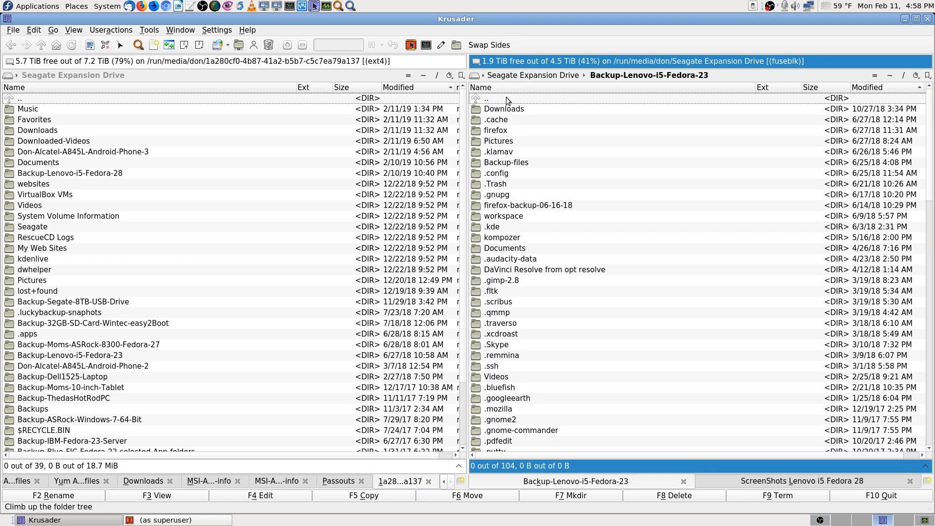
key("Down")
key("Down")
key("Down")
key("Down")
key("Down")
key("Down")
key("Down")
key("Down")
key("Down")
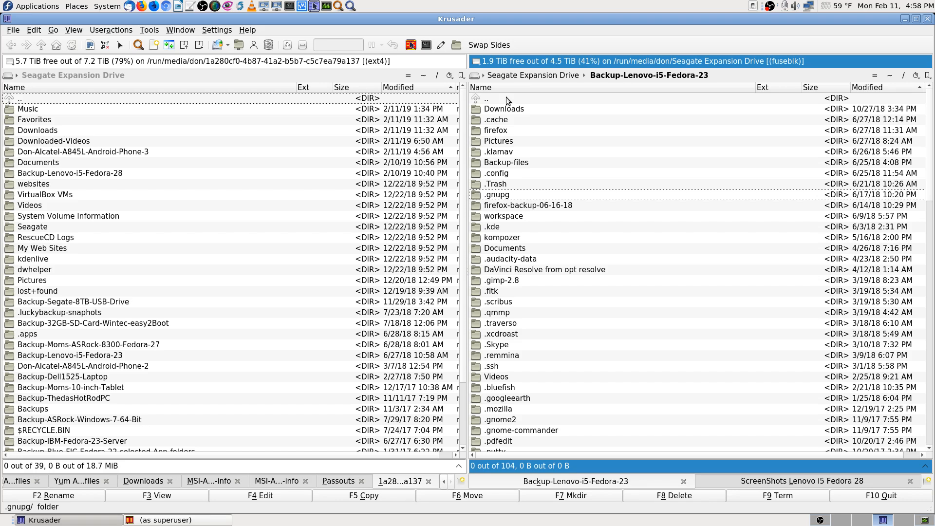
key("Down")
key("Up")
key("Up")
key("Down")
key("Down")
key("Down")
key("Down")
key("Down")
key("Down")
key("Up")
key("Up")
key("Up")
key("Up")
key("Up")
key("Up")
key("Up")
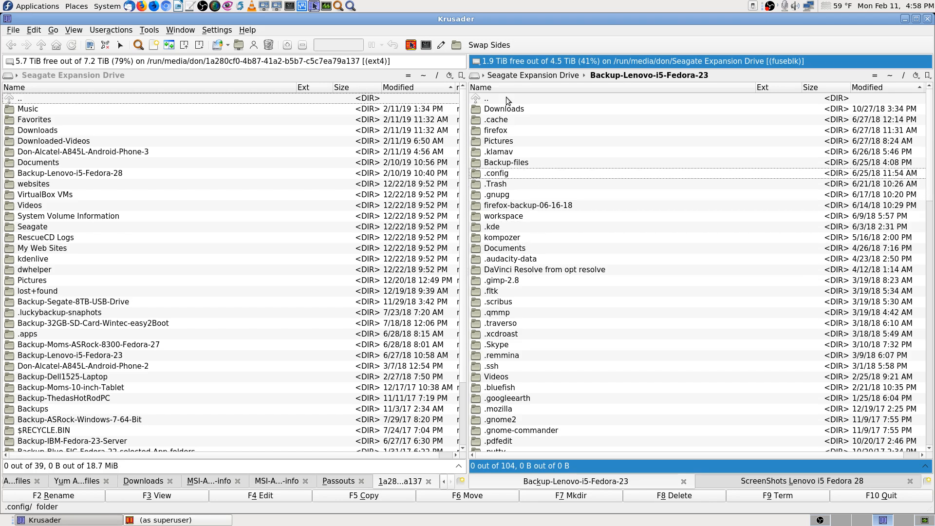
key("Return")
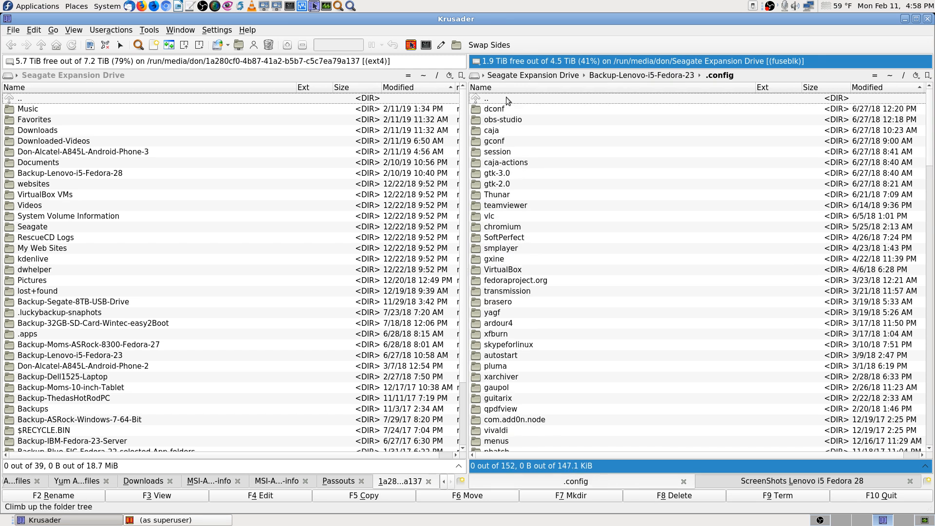
key("Return")
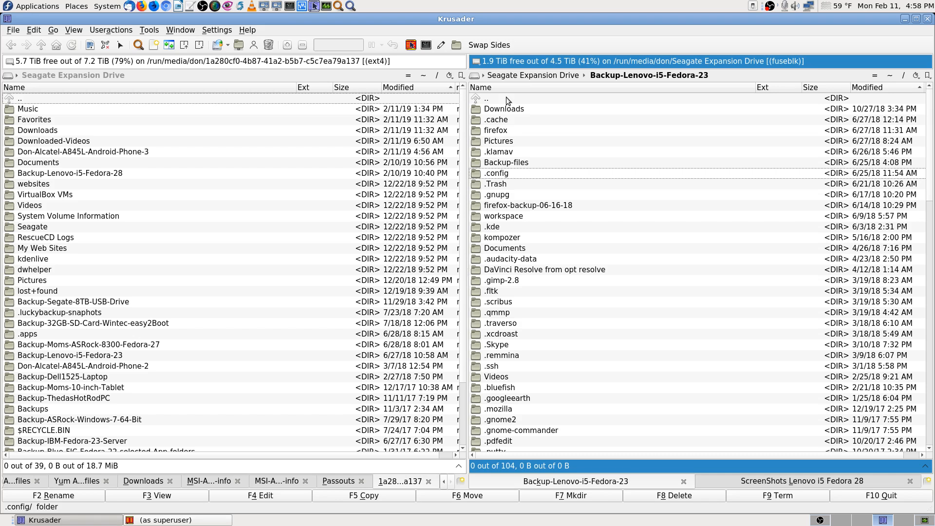
- View the .Trash subfolder of Backup-Lenovo-i5-Fedora-23 and return to the backup folder
key("Down")
key("Up")
key("Down")
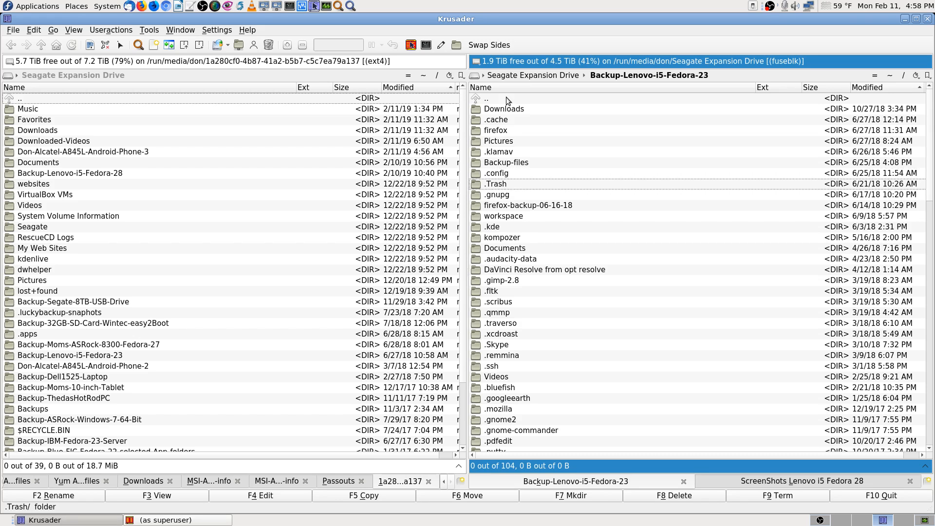
key("Down")
key("Up")
key("Up")
key("Down")
key("Return")
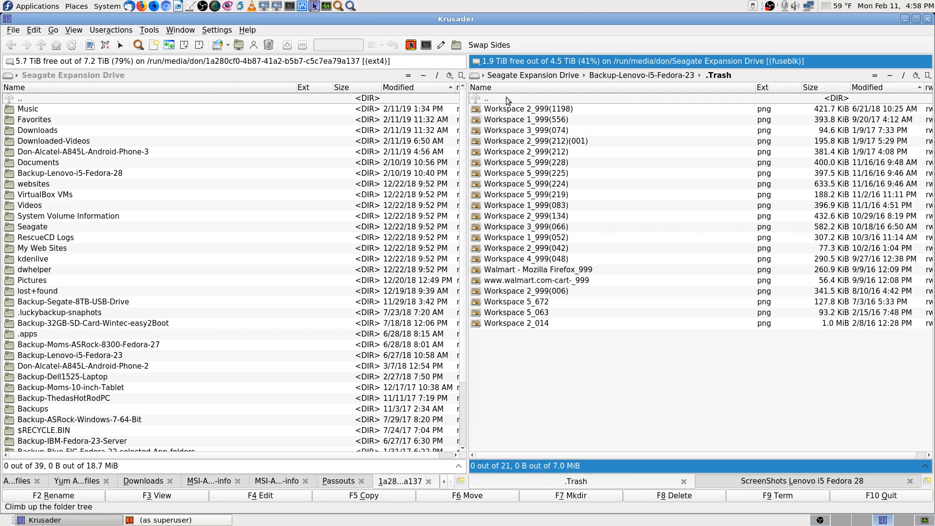
key("Return")
- Look further down the Backup-Lenovo-i5-Fedora-23 list, view the ti subfolder and return to the backup folder
key("Down")
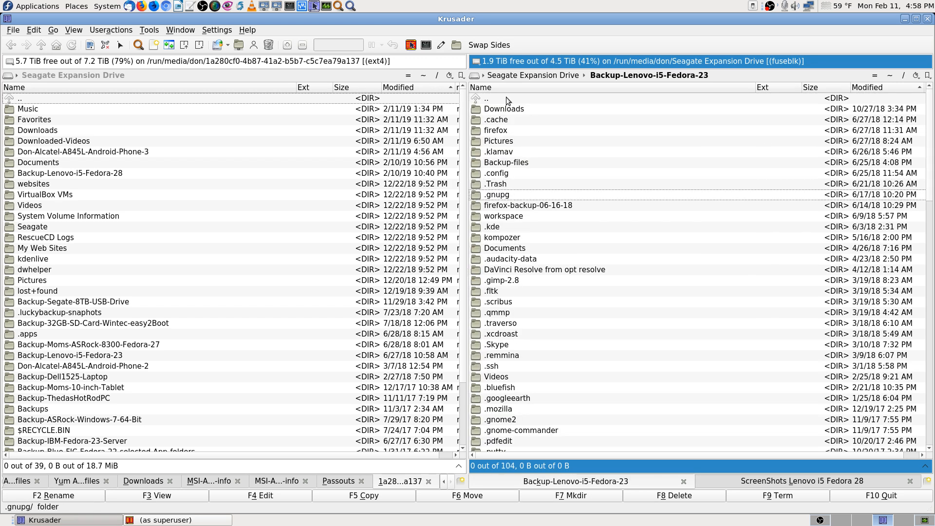
key("Down")
key("Down")
key("Down")
key("Down")
key("Down")
key("Down")
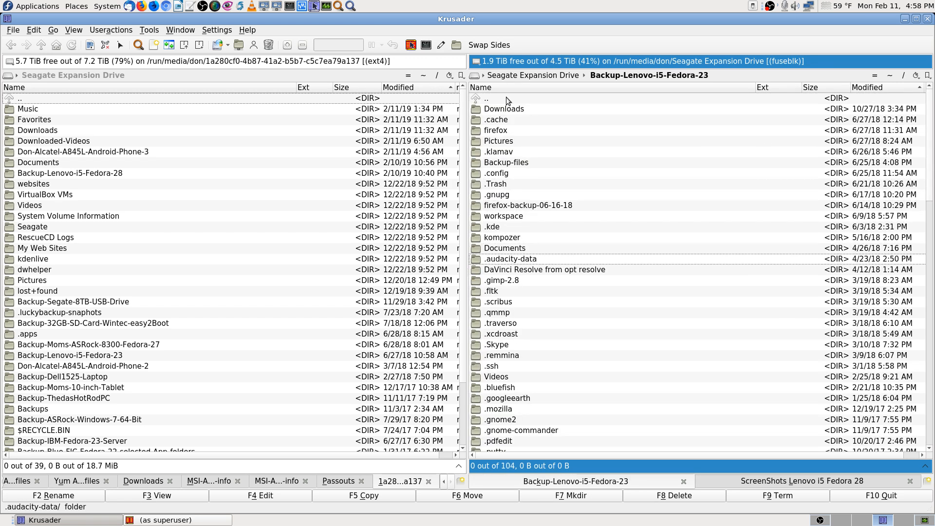
key("Down")
key("Down")
key("Down")
key("Down")
key("Down")
key("Down")
key("Down")
key("Down")
key("Down")
key("Down")
key("Down")
key("Down")
key("Down")
key("Down")
key("Down")
key("Down")
key("Down")
key("Down")
key("Down")
key("Down")
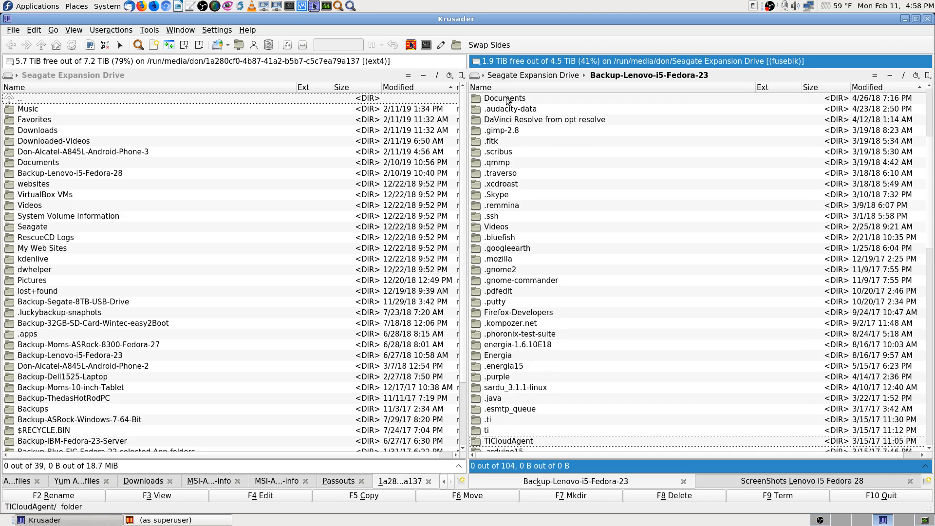
key("Down")
key("Down")
key("Down")
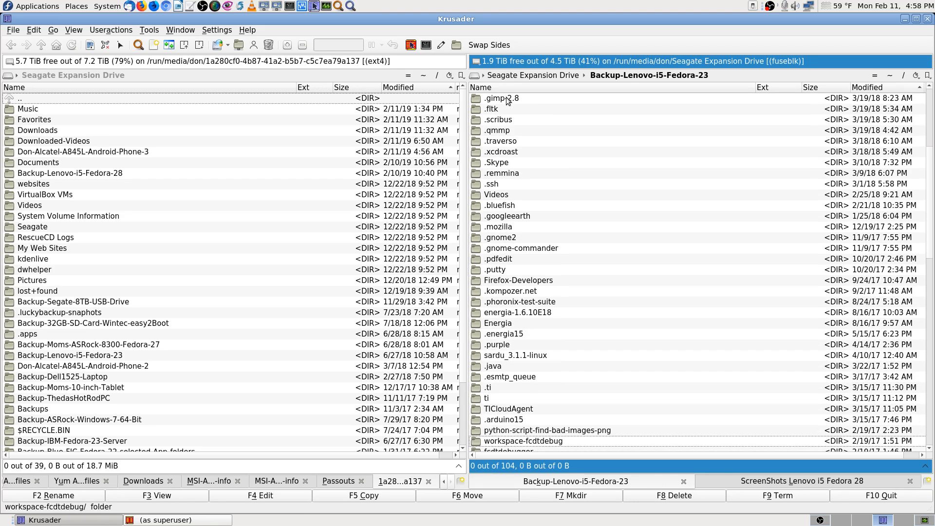
key("Up")
key("Up")
key("Up")
key("Up")
key("Return")
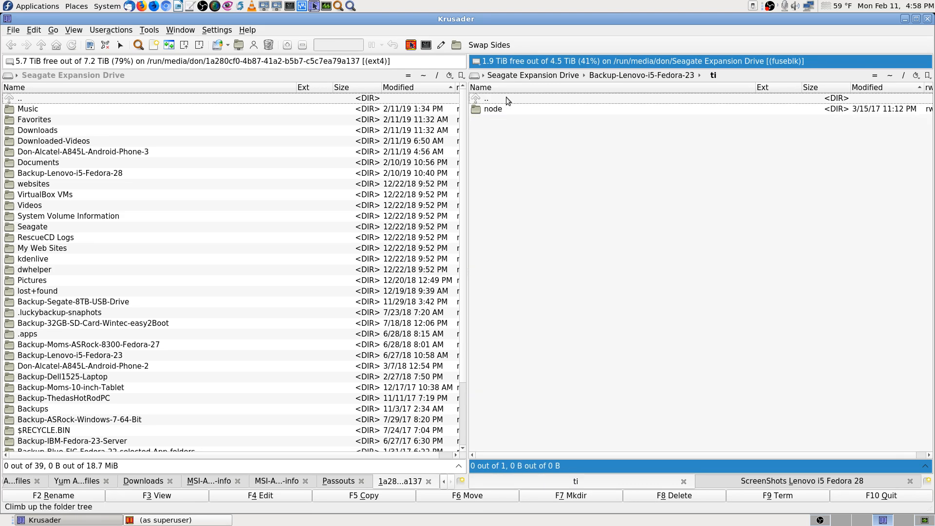
key("BackSpace")
- View the hidden .ti subfolder of Backup-Lenovo-i5-Fedora-23 and return to the backup folder
key("Up")
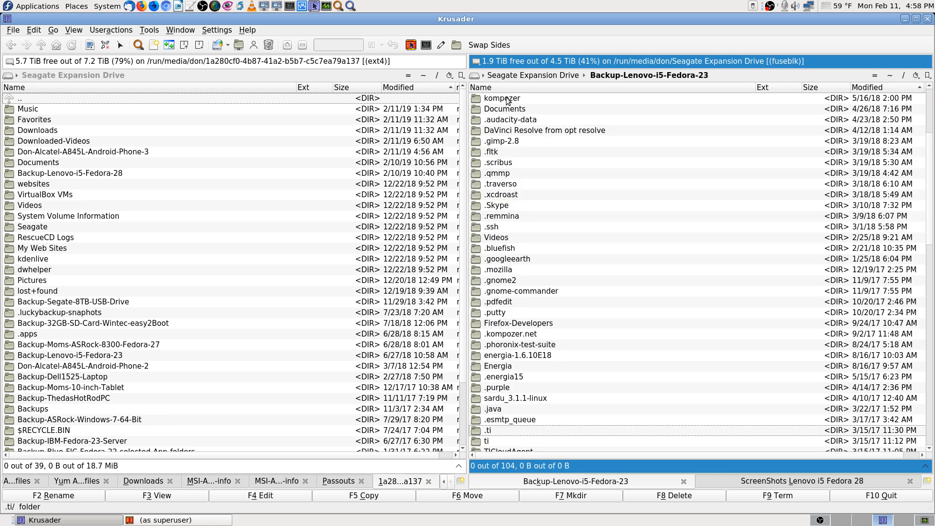
key("Return")
key("BackSpace")
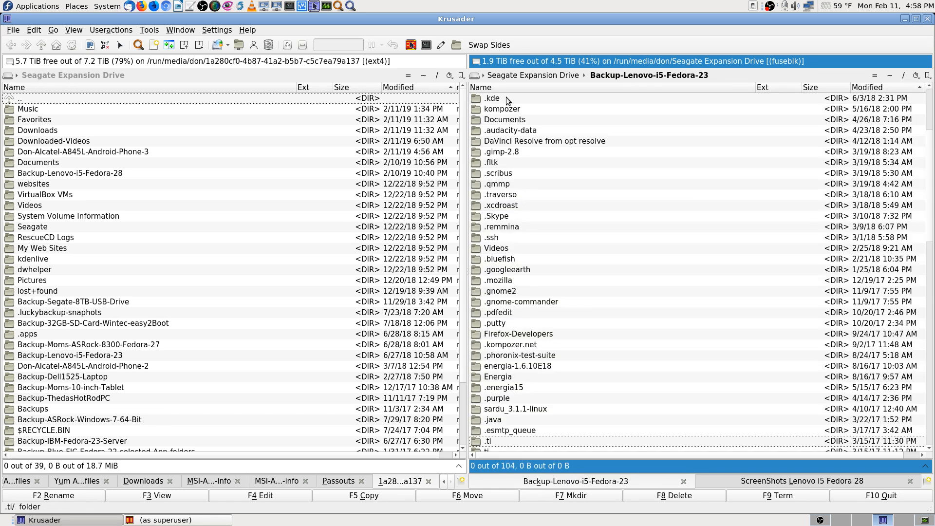
- Look through the older folders of Backup-Lenovo-i5-Fedora-23 down to python-script-find-bad-images-png and return to the fuseblk drive's root folder
key("Down")
key("Down")
key("Down")
key("Down")
key("Up")
key("Down")
key("Down")
key("Down")
key("Down")
key("Down")
key("Down")
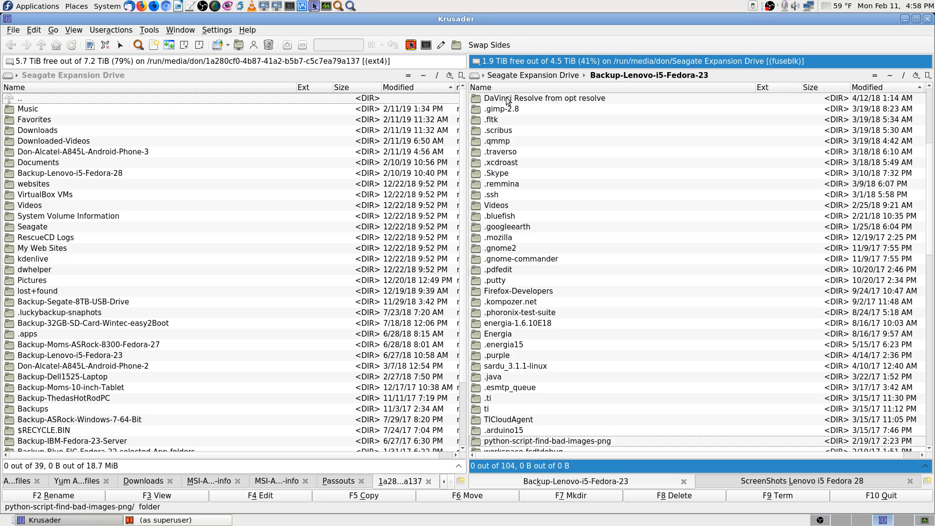
key("BackSpace")
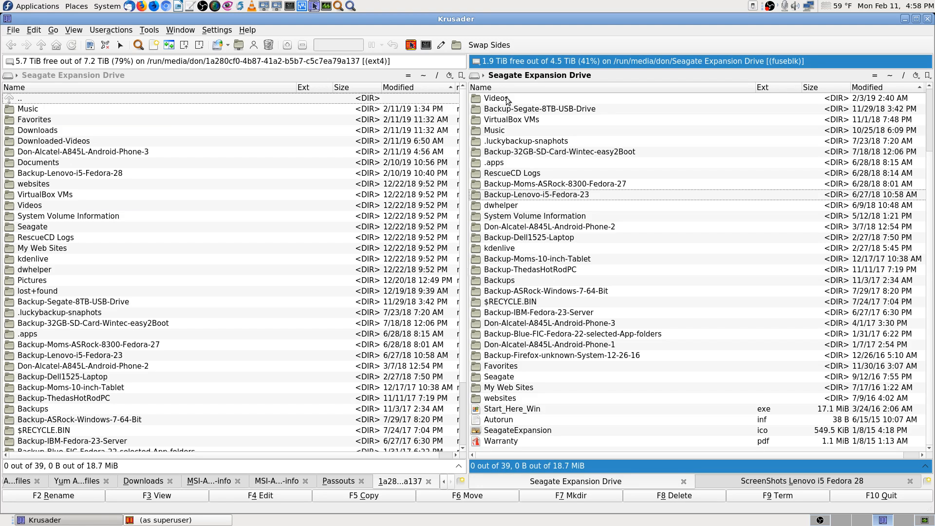
- Open the Backup-Dell1525-Laptop folder on the fuseblk Seagate Expansion Drive
key("Down")
key("Down")
key("Down")
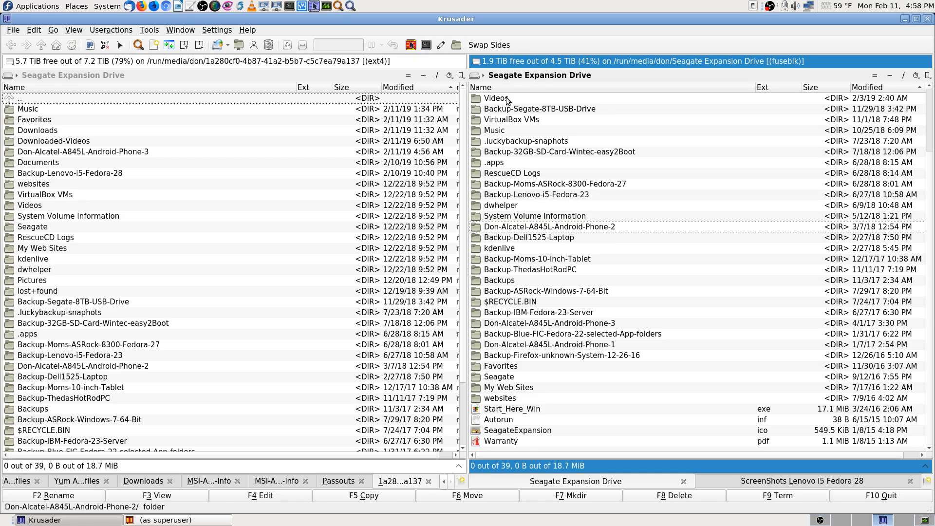
key("Down")
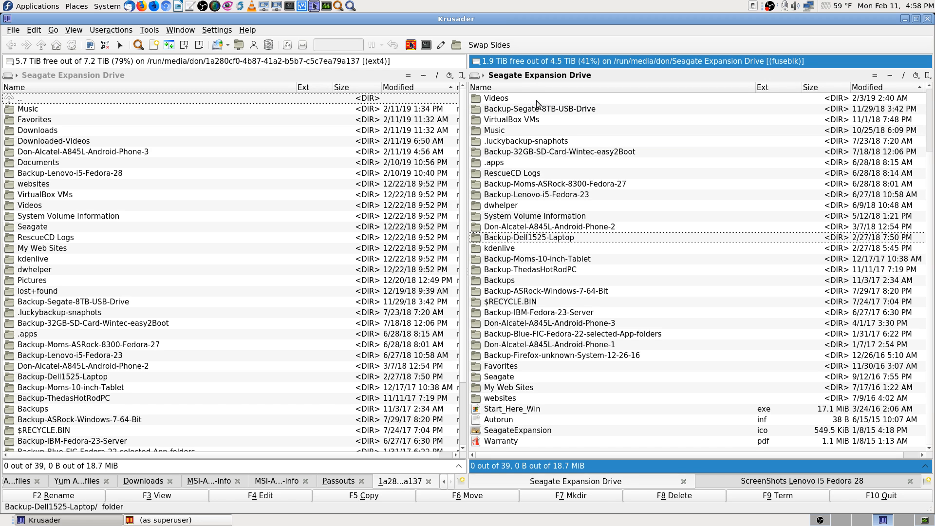
key("Return")
- Examine the subfolders of Backup-Dell1525-Laptop and their modification dates down to .oracle_jre_usage, ending back at the start of the list
key("Down")
key("Down")
key("Down")
key("Down")
key("Down")
key("Down")
key("Down")
key("Down")
key("Down")
key("Down")
key("Down")
key("Down")
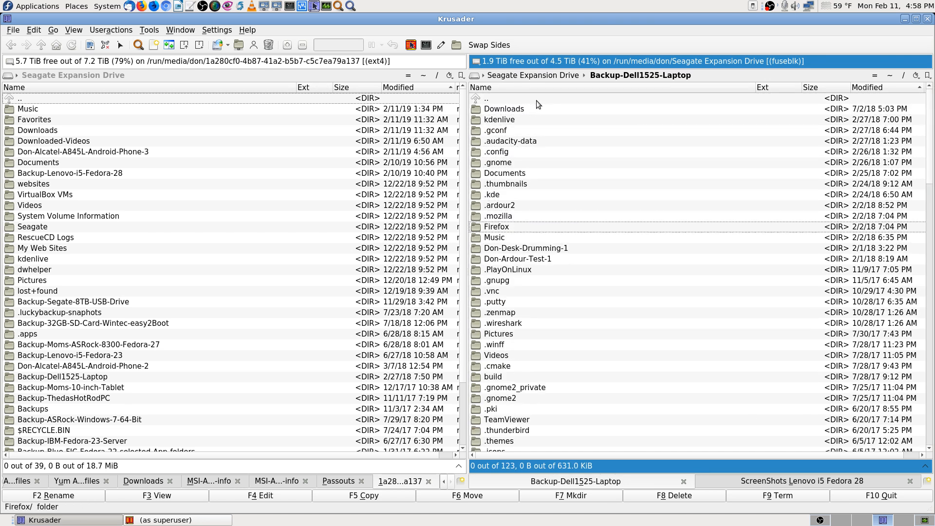
key("Down")
key("Down")
key("Down")
key("Down")
key("Down")
key("Down")
key("Down")
key("Down")
key("Down")
key("Down")
key("Down")
key("Down")
key("Down")
key("Down")
key("Down")
key("Down")
key("Down")
key("Down")
key("Down")
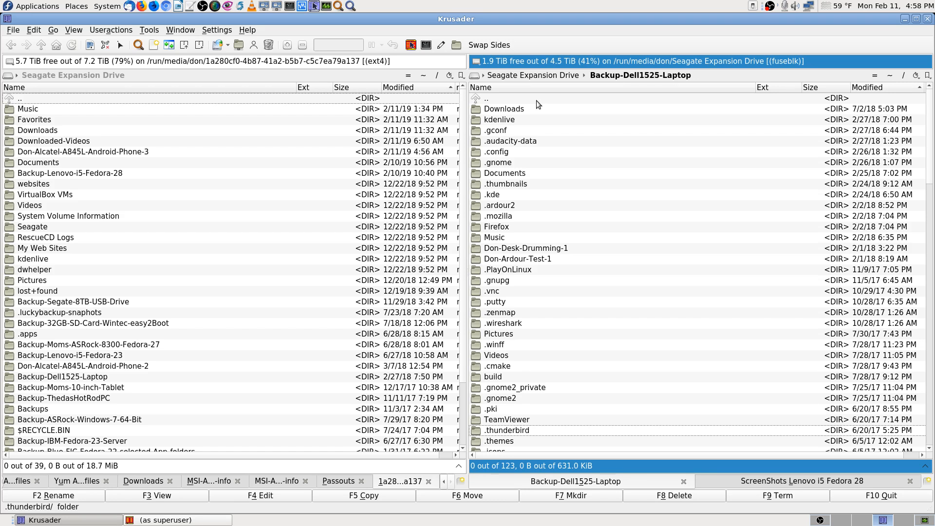
key("Down")
key("Down")
key("Down")
key("Down")
key("Down")
key("Down")
key("Down")
key("Down")
key("Down")
key("Down")
key("Down")
key("Down")
key("Down")
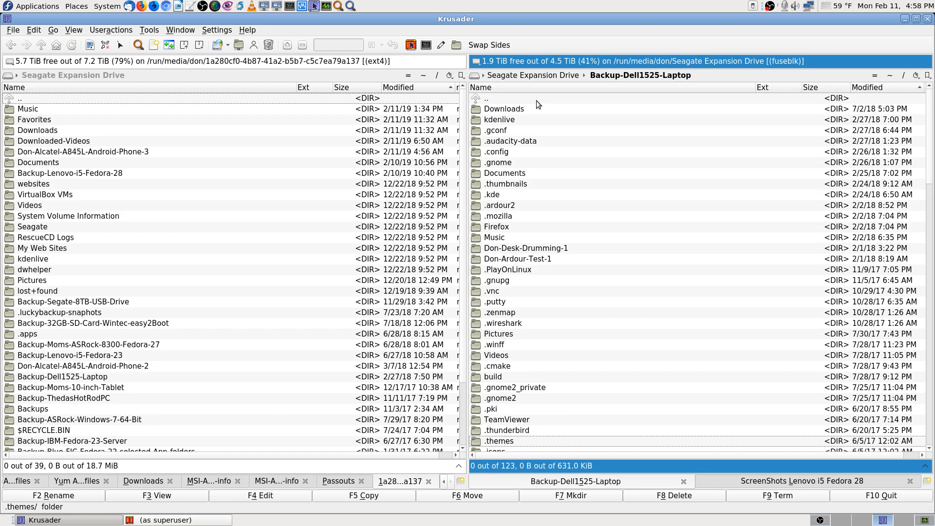
key("Up")
key("Up")
key("Up")
key("Up")
key("Up")
key("Up")
key("Up")
key("Up")
key("Up")
key("Up")
key("Up")
key("Up")
key("Up")
key("Up")
key("Up")
key("Up")
key("Up")
key("Up")
key("Up")
key("Up")
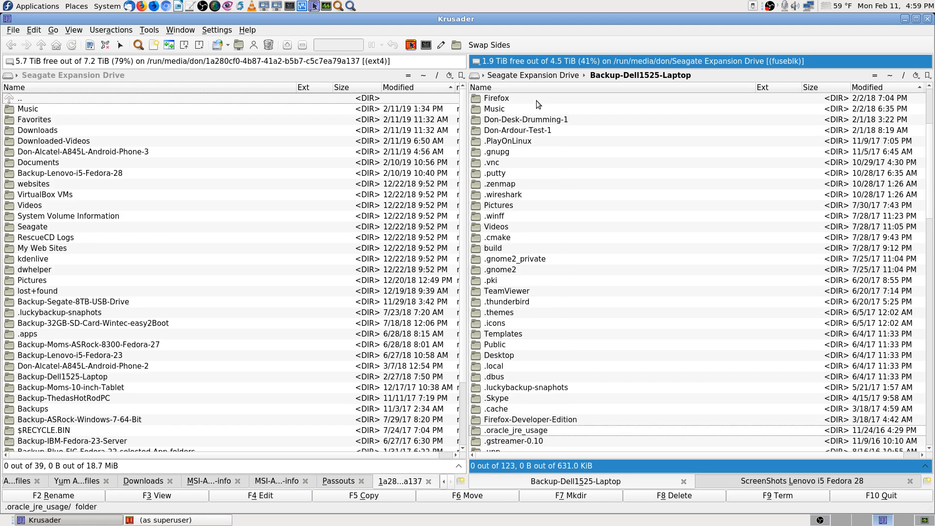
key("Up")
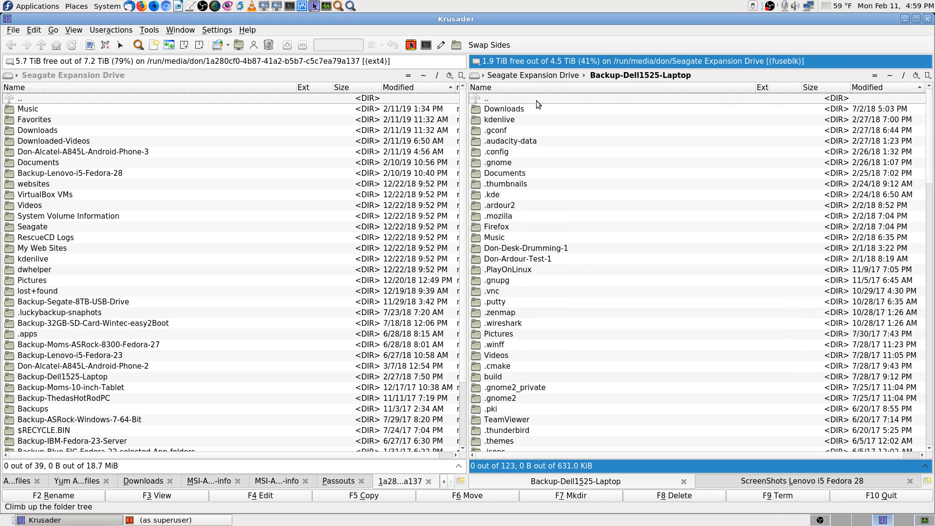
- Open the Downloads subfolder of Backup-Dell1525-Laptop
key("Return")
key("Return")
key("Down")
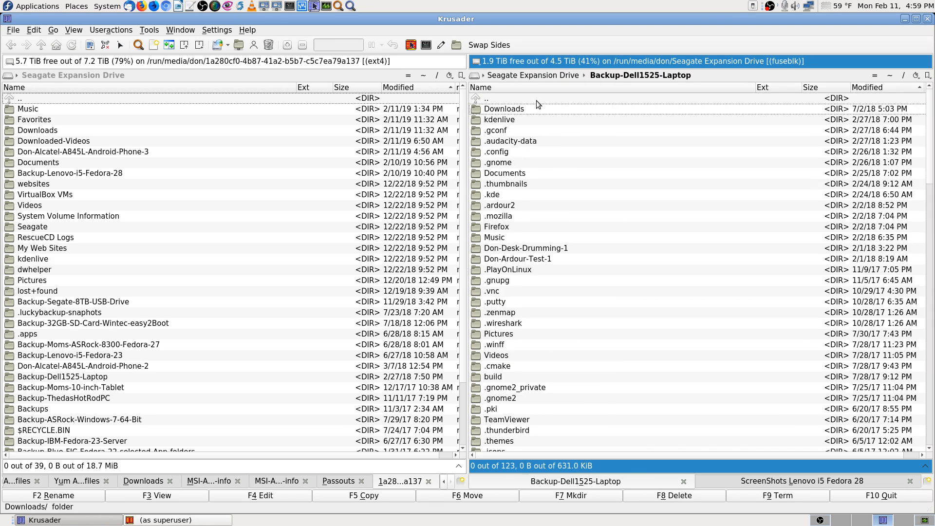
key("Return")
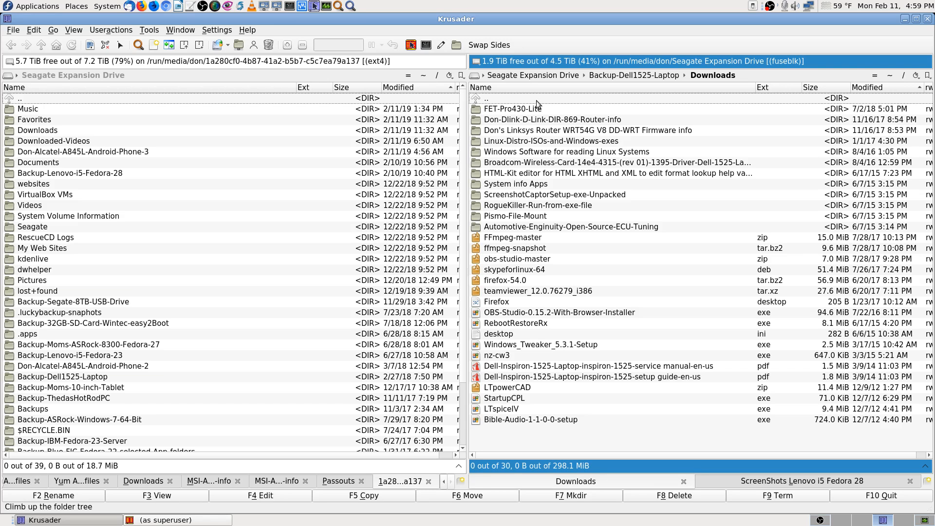
- Examine all folders and files in the Dell laptop backup's Downloads folder down to Bible-Audio-1-1-0-0-setup, ending back at the parent-folder entry
key("Down")
key("Down")
key("Down")
key("Down")
key("Down")
key("Down")
key("Down")
key("Down")
key("Down")
key("Down")
key("Down")
key("Down")
key("Down")
key("Down")
key("Down")
key("Down")
key("Down")
key("Down")
key("Down")
key("Down")
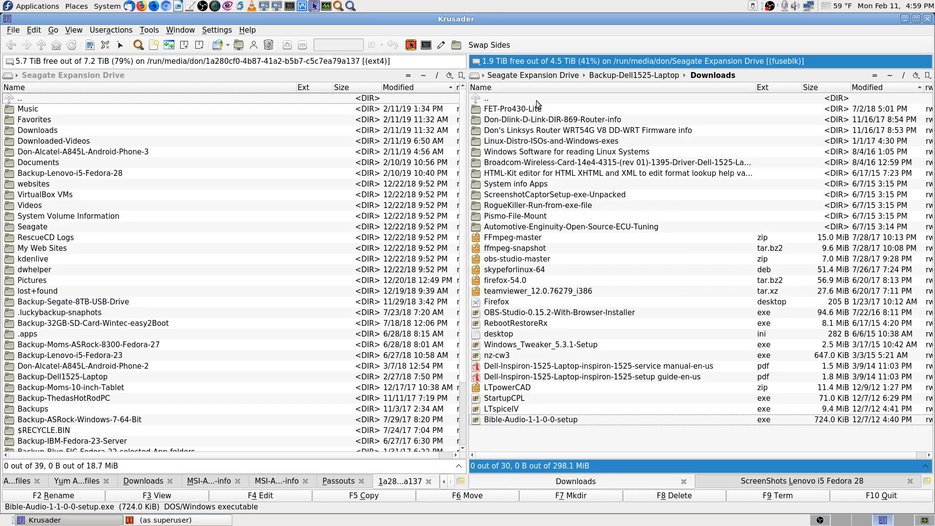
key("Up")
key("Up")
key("Up")
key("Up")
key("Up")
key("Up")
key("Up")
key("Up")
key("Up")
key("Up")
key("Up")
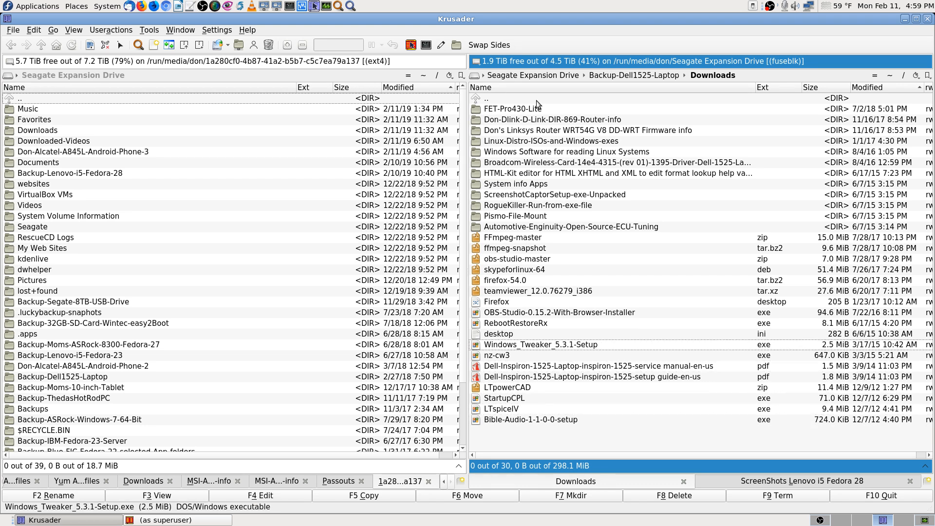
key("Up")
key("Up")
key("Up")
key("Up")
key("Up")
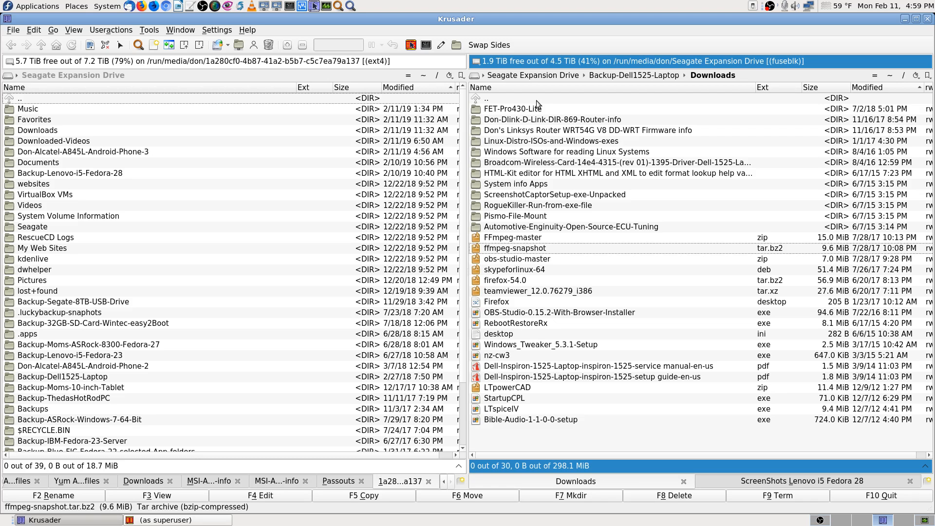
key("Up")
key("Up")
key("Up")
key("Up")
key("Up")
key("Up")
key("Up")
key("Up")
key("Up")
key("Up")
key("Up")
key("Up")
key("Up")
key("Up")
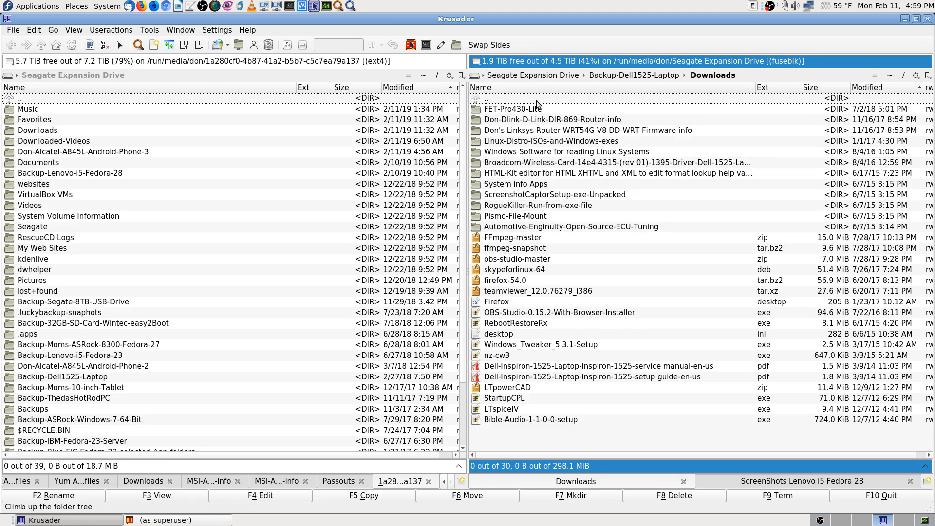
- Review the Downloads folder's entries again down to ffmpeg-snapshot and return to the Backup-Dell1525-Laptop folder
key("Down")
key("Down")
key("Down")
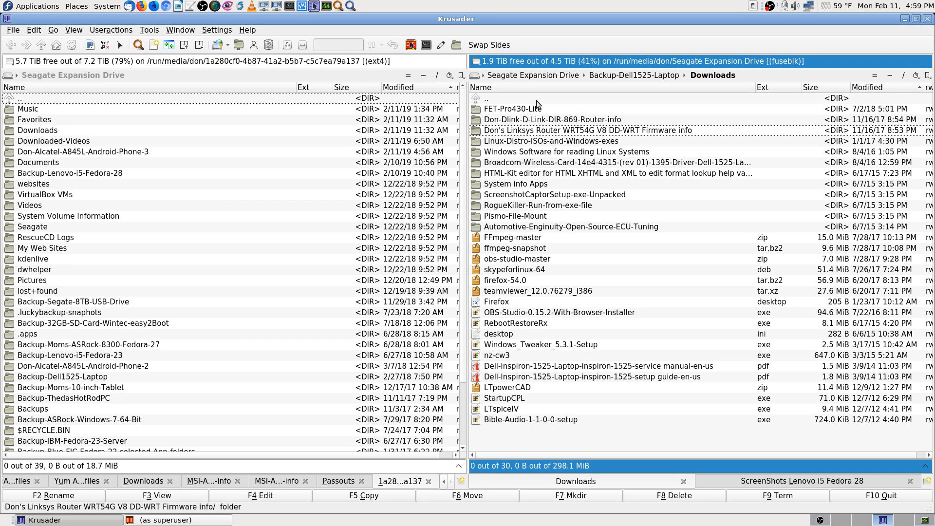
key("Down")
key("Down")
key("Down")
key("Down")
key("Down")
key("Down")
key("Down")
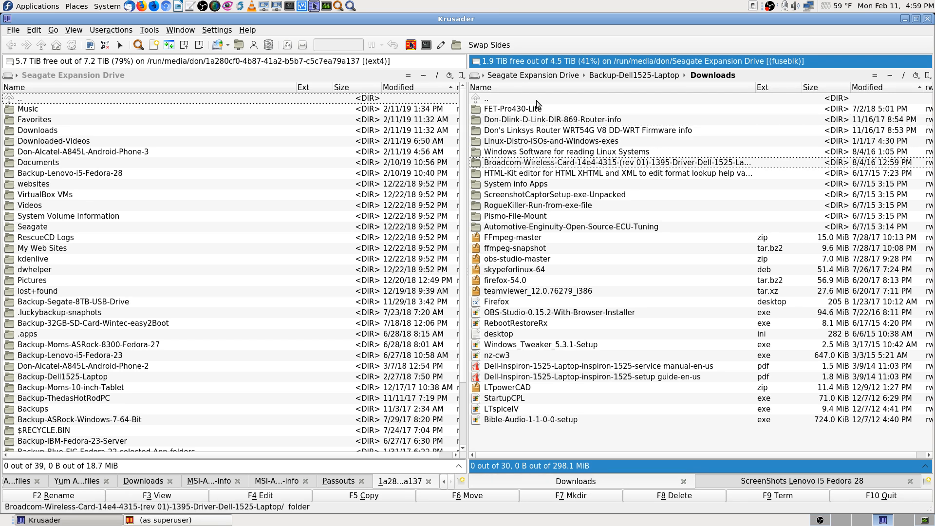
key("Down")
key("Down")
key("Down")
key("Down")
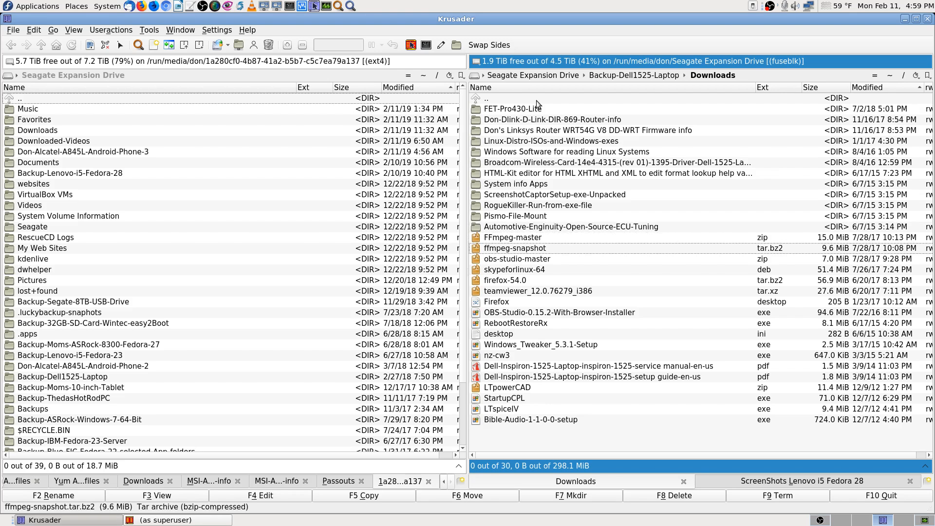
key("BackSpace")
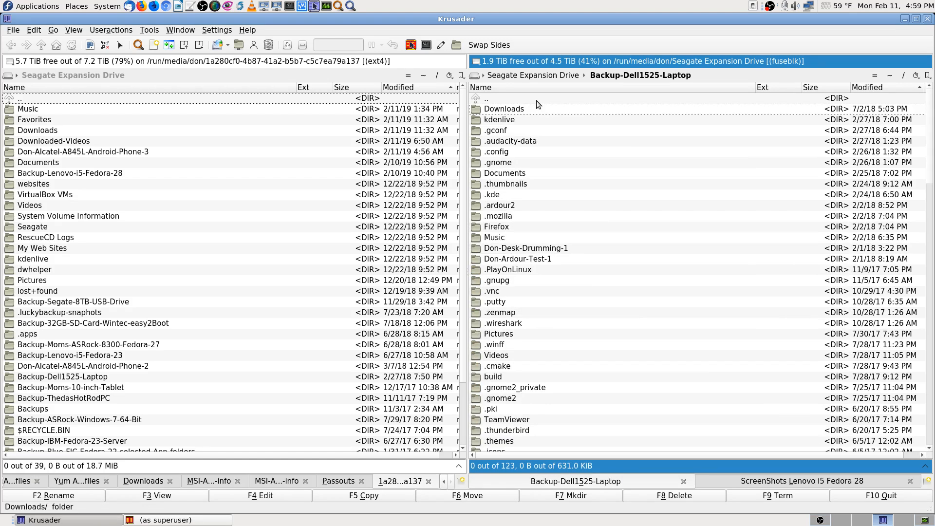
- Open the Documents subfolder of Backup-Dell1525-Laptop on the 5 TB drive
key("Down")
key("Down")
key("Down")
key("Down")
key("Down")
key("Down")
key("Down")
key("Down")
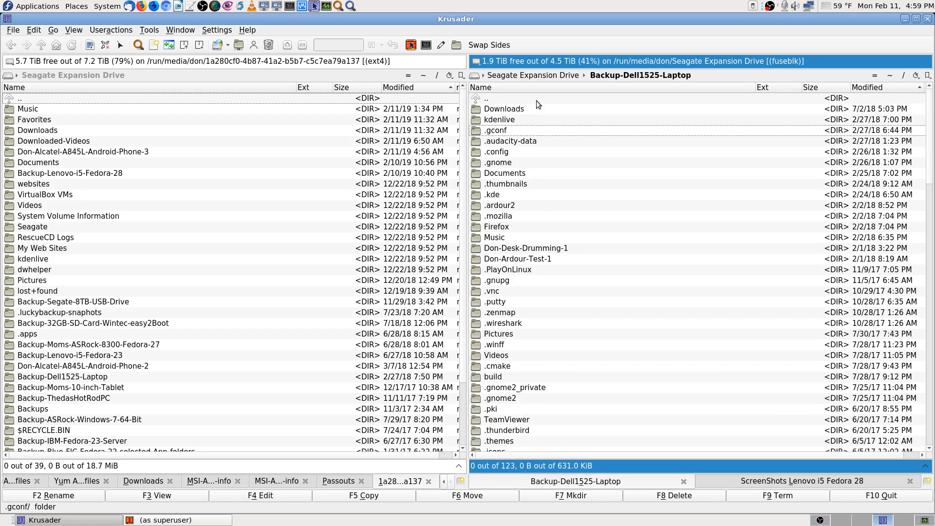
key("Up")
key("Up")
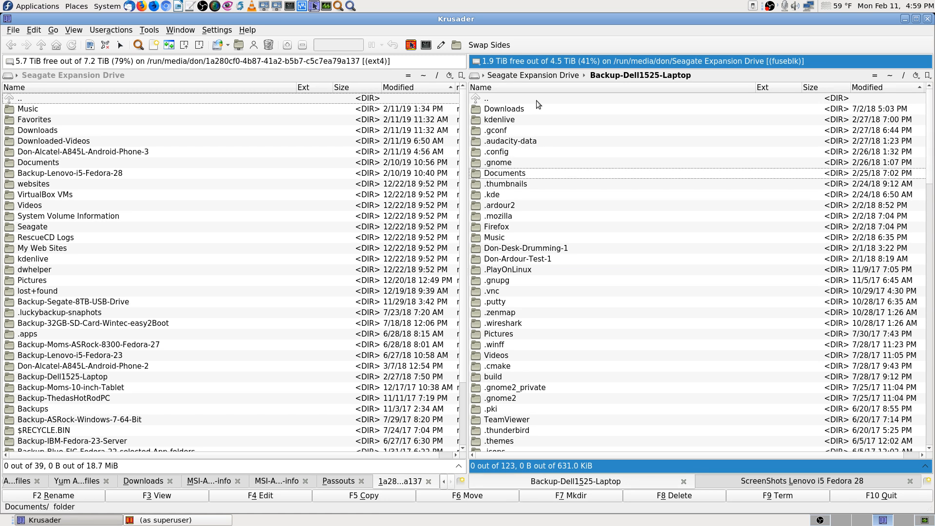
key("Return")
- Examine the Dell laptop backup's Documents entries down to Mobility Scooter Power Chairs and Build info, and return to the 5 TB drive's root
key("Down")
key("Down")
key("Down")
key("Down")
key("Down")
key("Down")
key("Down")
key("Down")
key("Down")
key("Down")
key("Down")
key("Down")
key("Down")
key("Down")
key("Down")
key("Down")
key("Down")
key("Down")
key("Down")
key("Down")
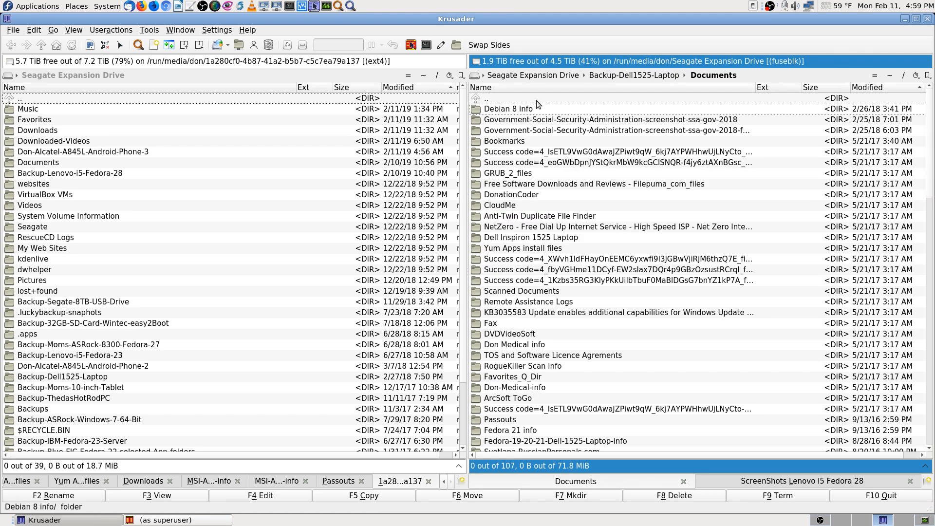
key("Down")
key("Down")
key("Down")
key("Down")
key("Down")
key("Down")
key("Down")
key("Down")
key("Down")
key("Down")
key("Down")
key("Down")
key("Down")
key("Down")
key("Down")
key("Down")
key("Down")
key("Down")
key("Down")
key("Down")
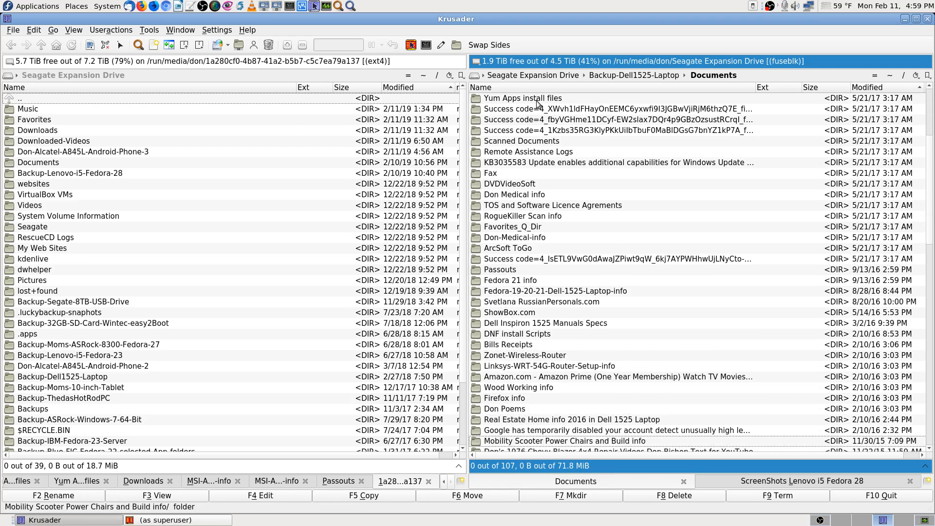
key("BackSpace")
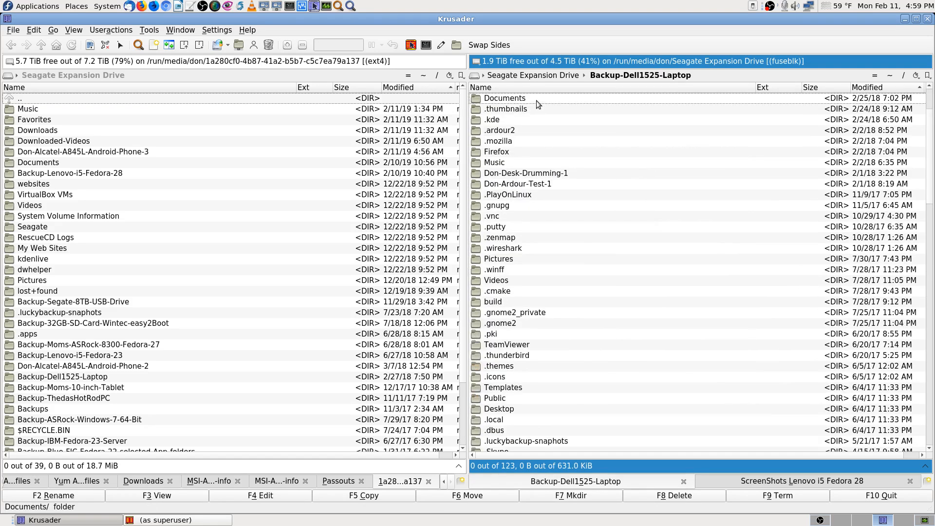
key("BackSpace")
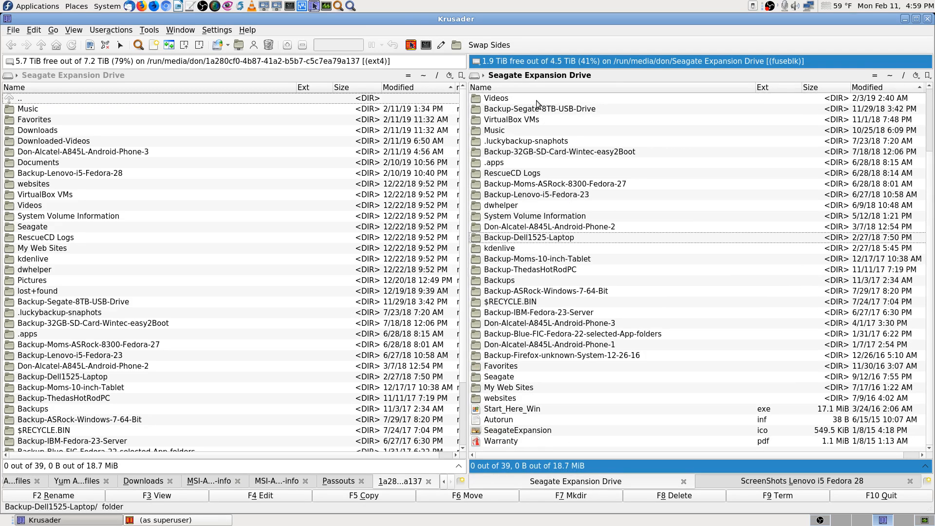
- Open the Backup-IBM-Fedora-23-Server folder on the 5 TB drive
key("Down")
key("Down")
key("Down")
key("Down")
key("Down")
key("Down")
key("Down")
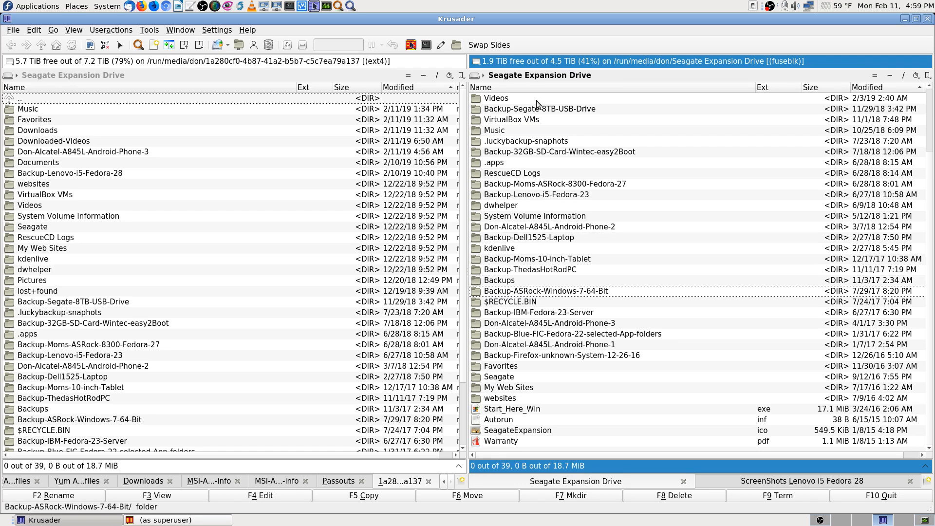
key("Down")
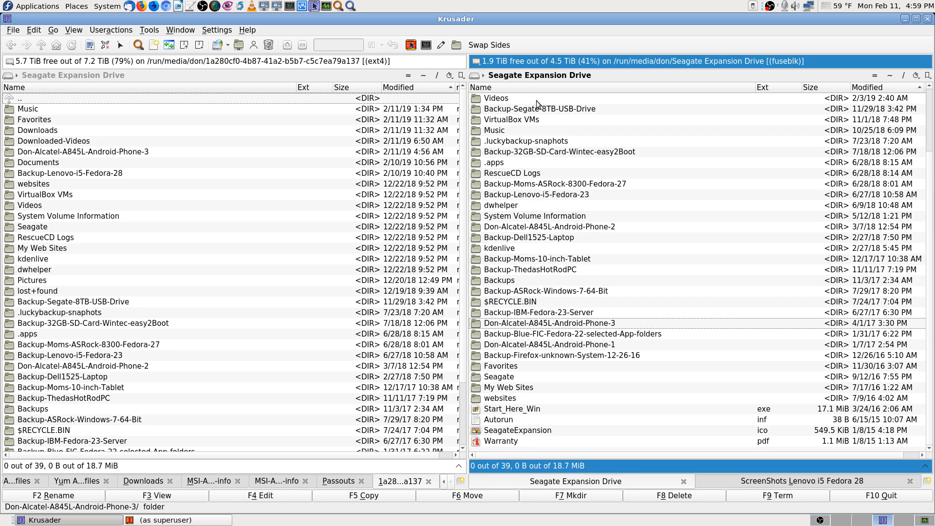
key("Up")
key("Return")
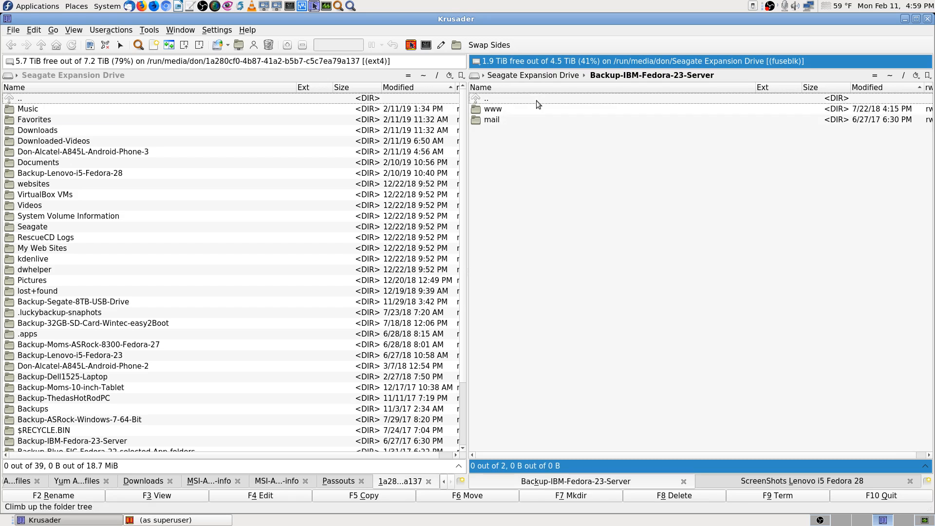
- Check the contents of the www and mail subfolders of Backup-IBM-Fedora-23-Server
key("Down")
key("Return")
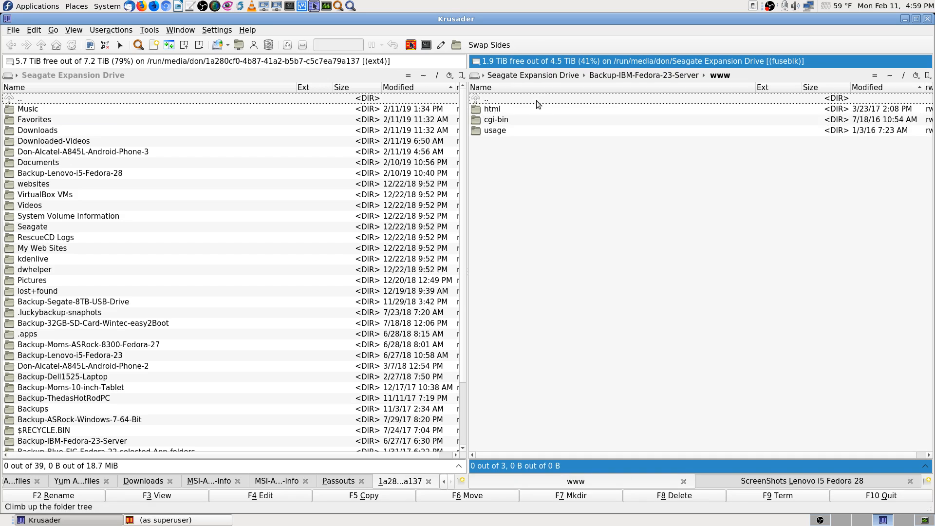
key("BackSpace")
key("Down")
key("Return")
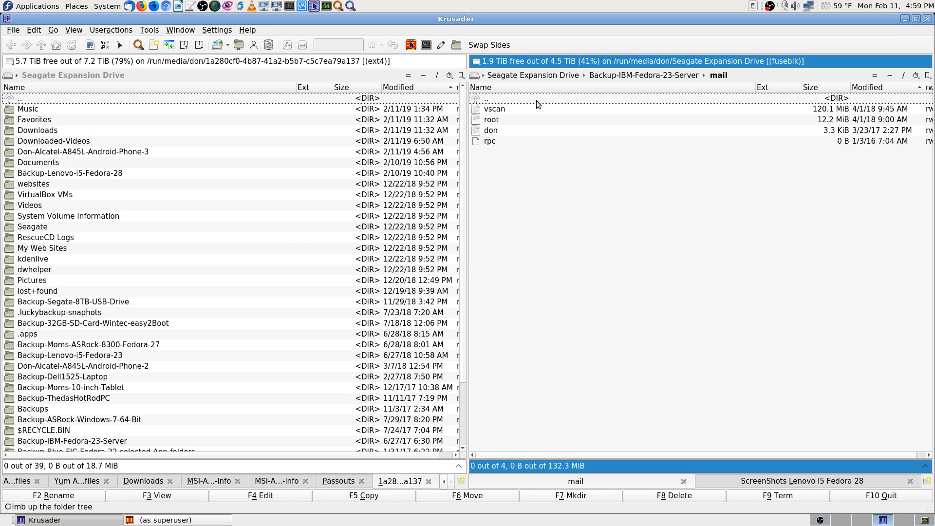
key("BackSpace")
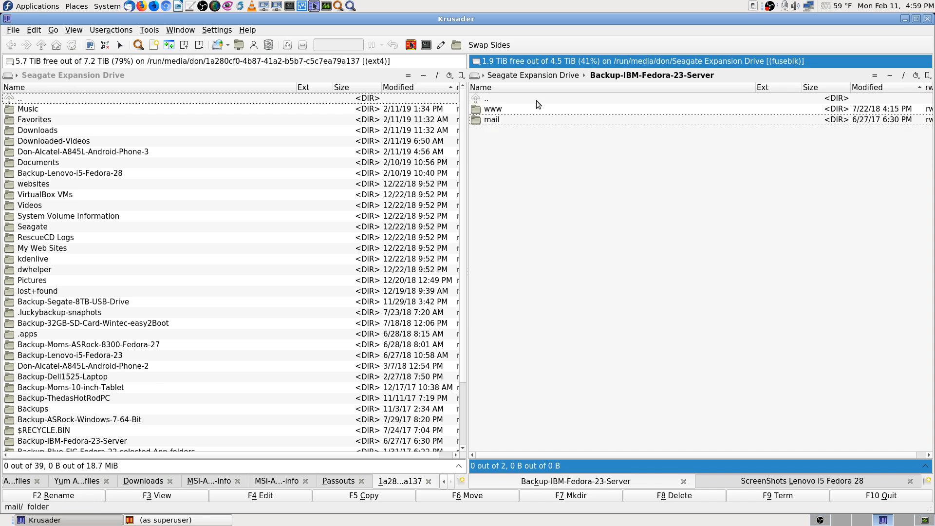
- Inspect the server backup's www folder and its html subfolder, and return to the 5 TB drive's root
key("Up")
key("Return")
key("Down")
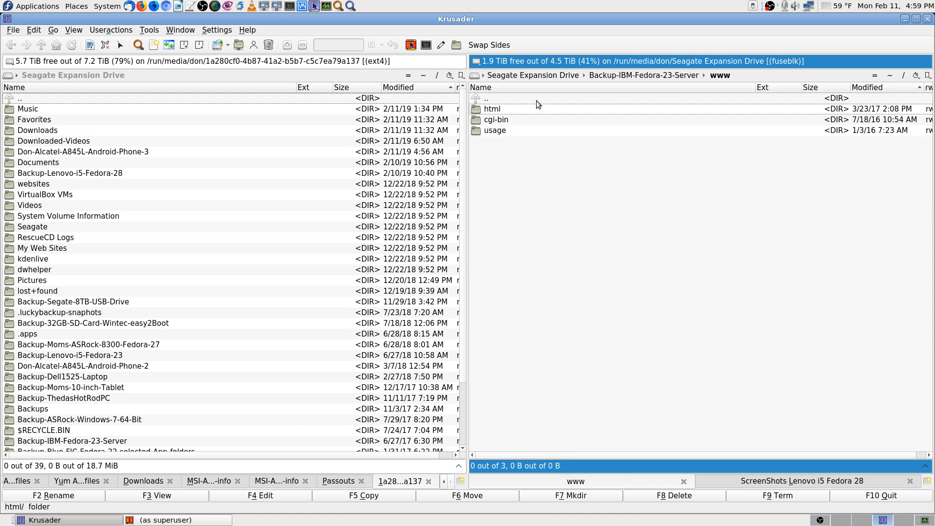
key("Return")
key("BackSpace")
double_click(536, 99)
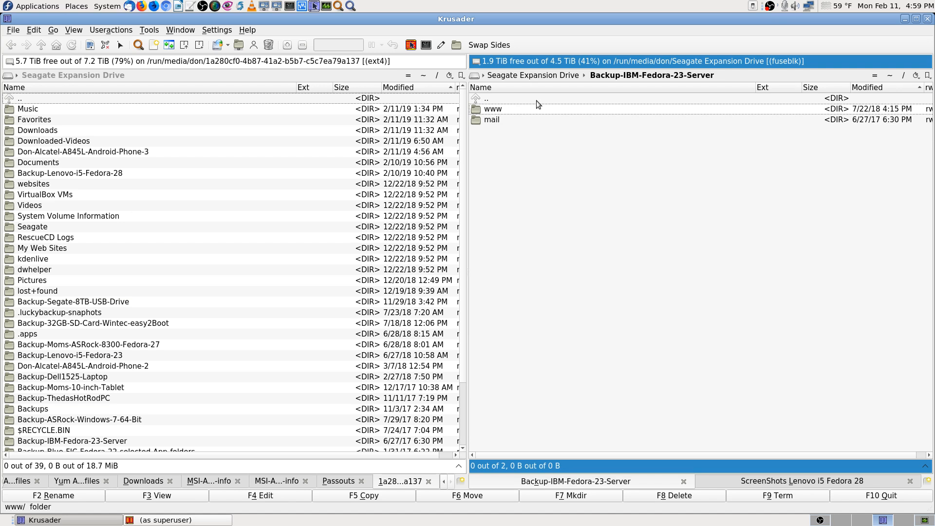
double_click(536, 98)
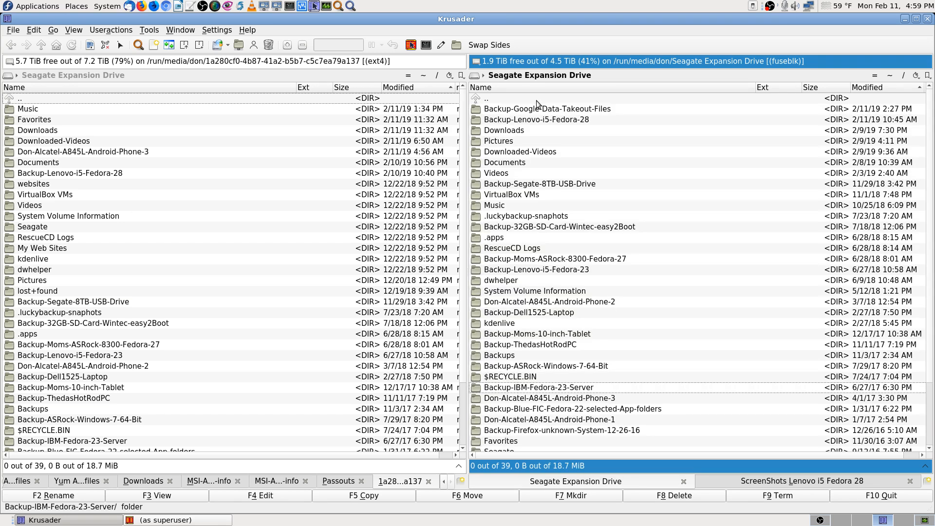
- Review the 5 TB drive's top-level folders and dates from Backup-IBM-Fedora-23-Server back up to the parent-folder entry
key("Up")
key("Up")
key("Up")
key("Up")
key("Up")
key("Up")
key("Up")
key("Up")
key("Up")
key("Up")
key("Up")
key("Up")
key("Up")
key("Up")
key("Up")
key("Up")
key("Up")
key("Up")
key("Up")
key("Up")
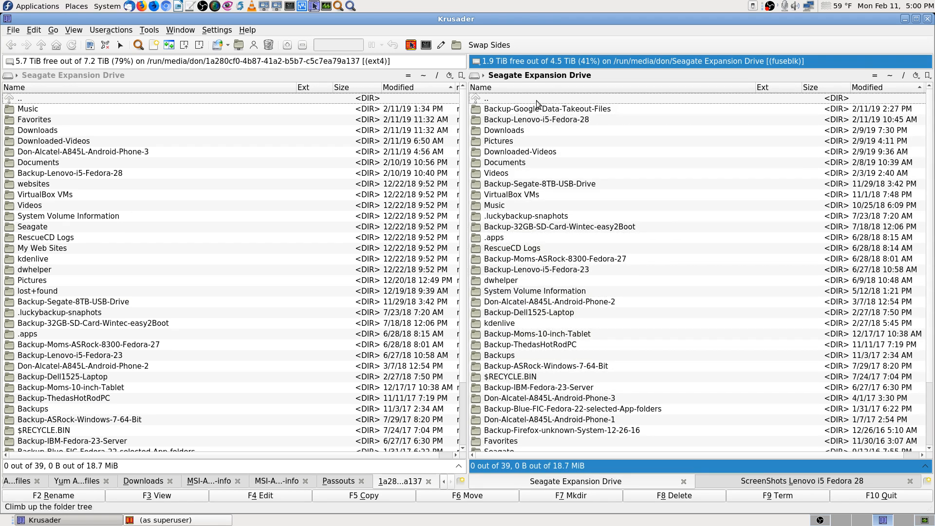
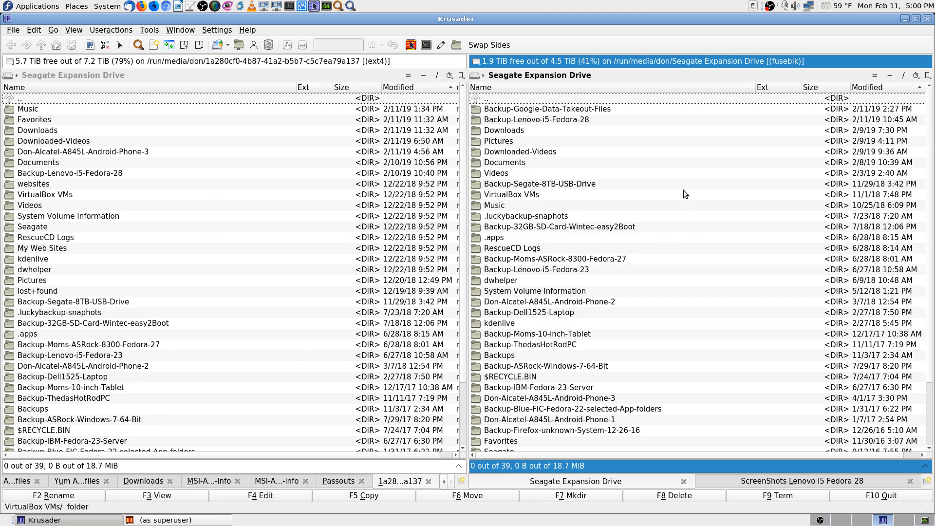
- Open the 1a280cf0-4b87-41a2-b5b7-c5c7ea79a137 drive in the superuser Krusader window, and return to the regular-user window
left_click(197, 521)
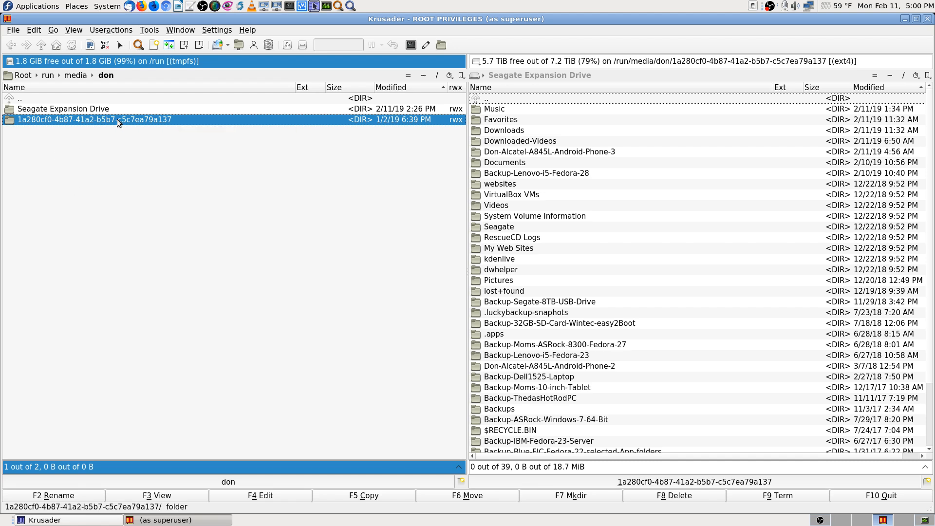
key("Return")
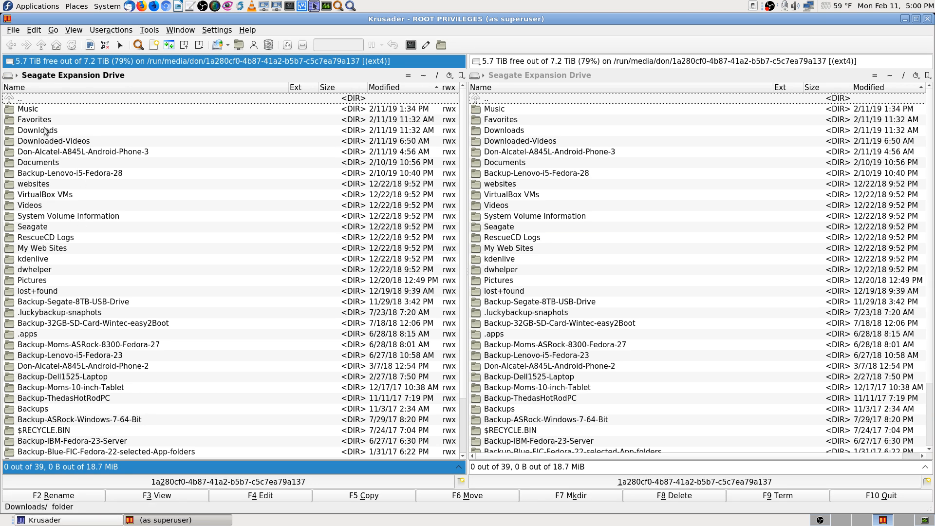
left_click(72, 522)
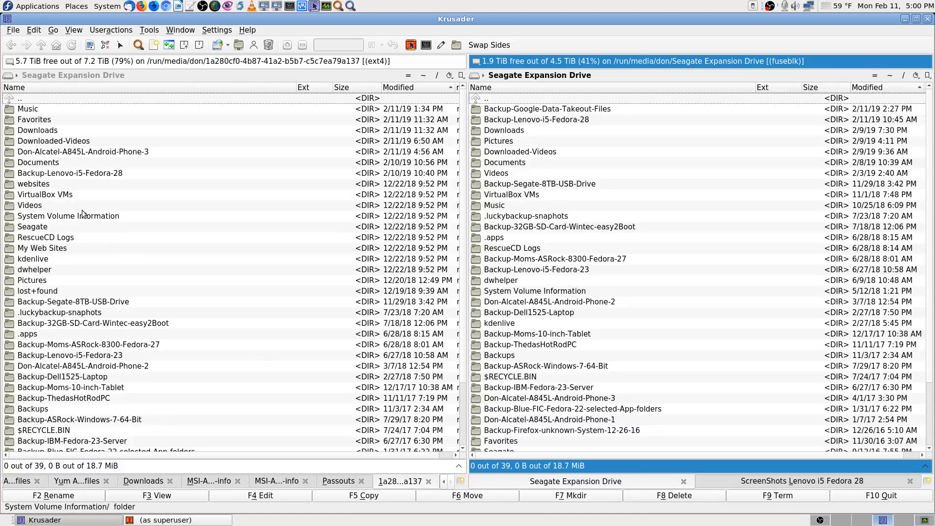
- Check regular-user access to the Music and Favorites folders on the UUID-named 8 TB drive
left_click(35, 109)
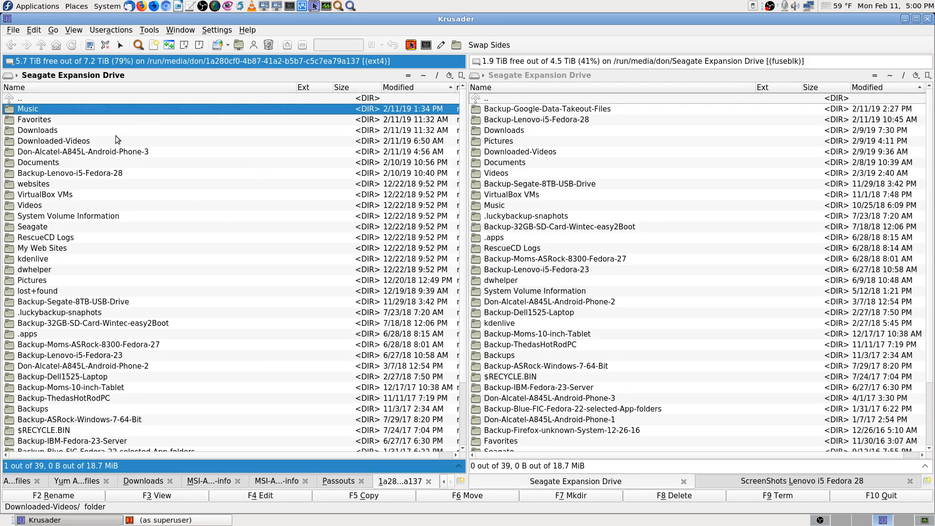
mouse_move(116, 136)
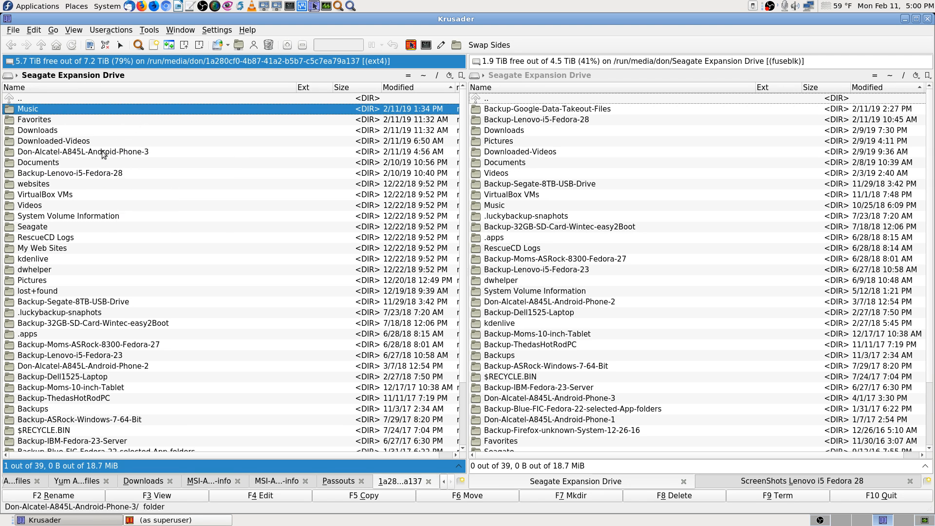
key("Return")
key("BackSpace")
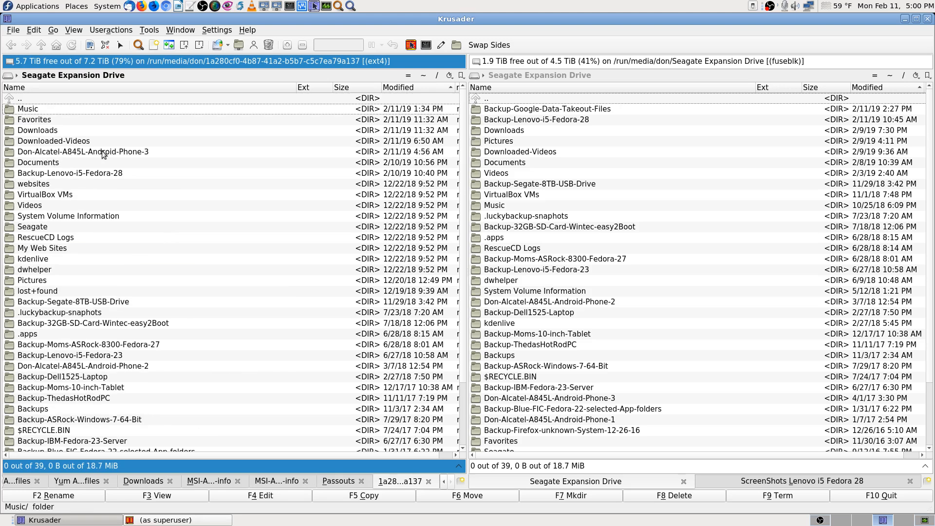
key("Down")
key("Return")
key("BackSpace")
- Check regular-user access to the 8 TB drive's Downloads and Downloaded-Videos folders, returning to the drive's root
key("Down")
key("Return")
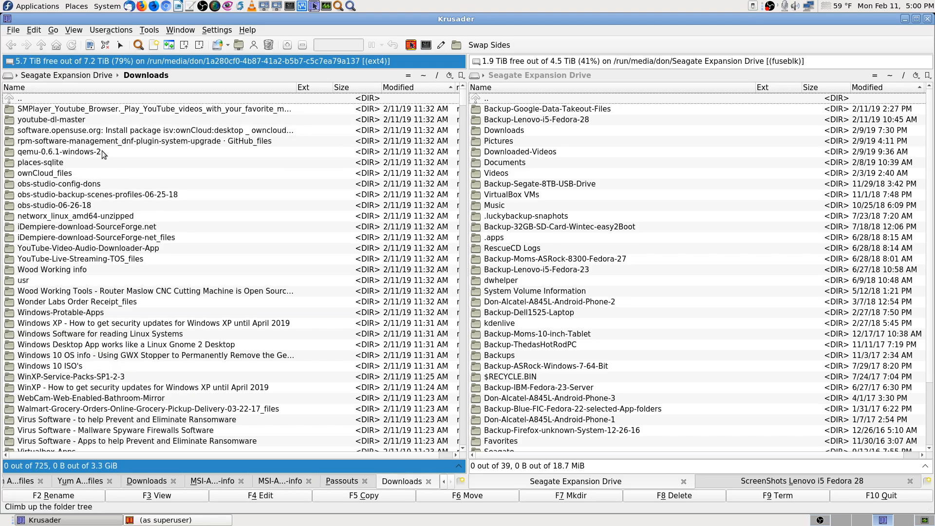
key("BackSpace")
key("Down")
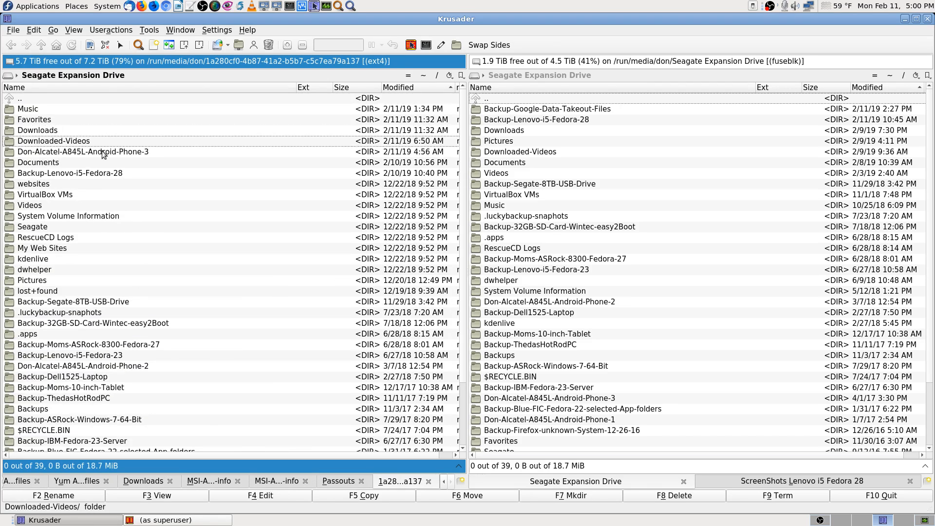
key("Return")
key("BackSpace")
- Inspect the Internal storage and 32-GB-SD-Card-Wintec subfolders of the Alcatel-A845L-Android-Phone-3 folder, and return to the 8 TB drive's root
key("Down")
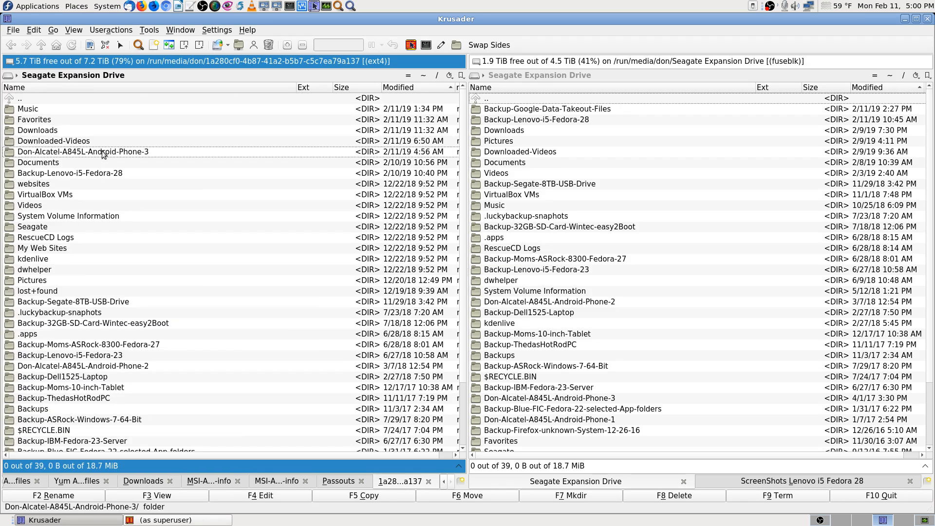
key("Return")
key("Down")
key("Down")
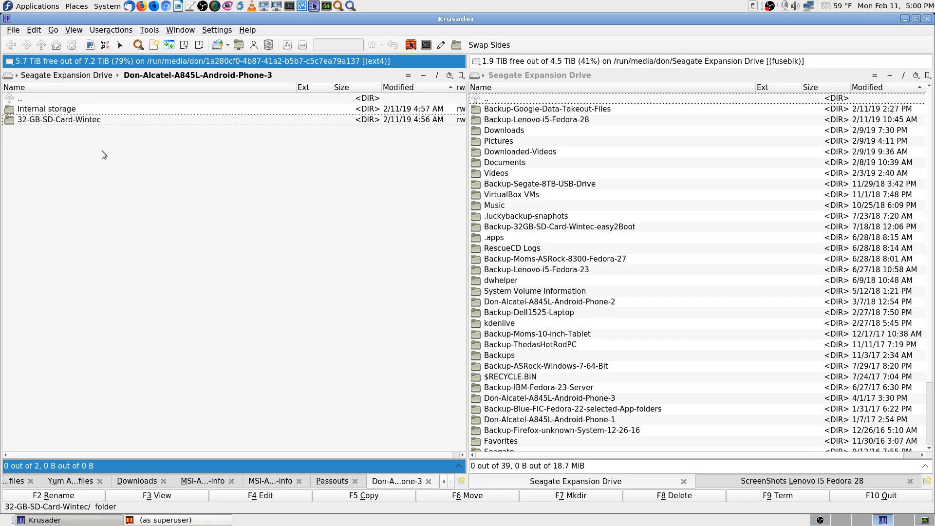
key("BackSpace")
key("Return")
key("Down")
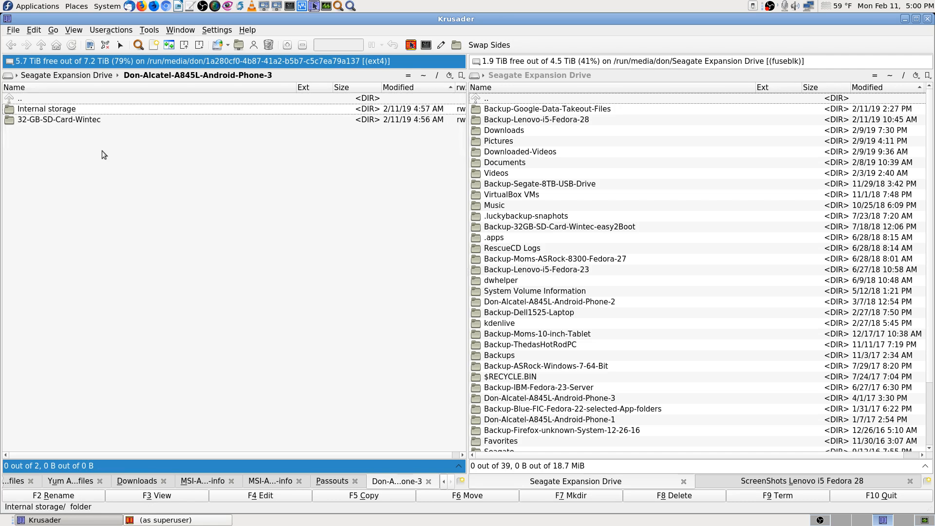
key("Down")
key("Return")
key("BackSpace")
key("Up")
key("Return")
key("BackSpace")
key("BackSpace")
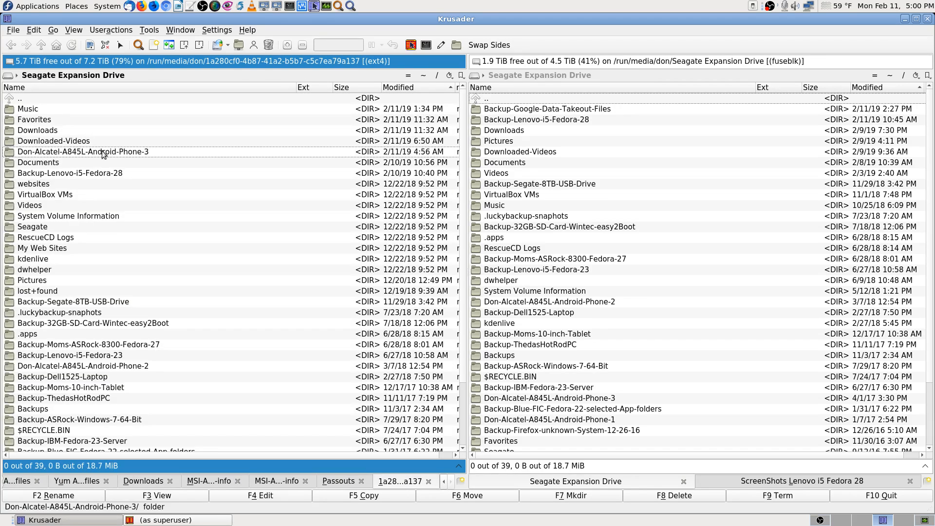
- Check regular-user access to the Documents and Backup-Lenovo-i5-Fedora-28 folders on the 8 TB drive
key("Down")
key("Return")
key("BackSpace")
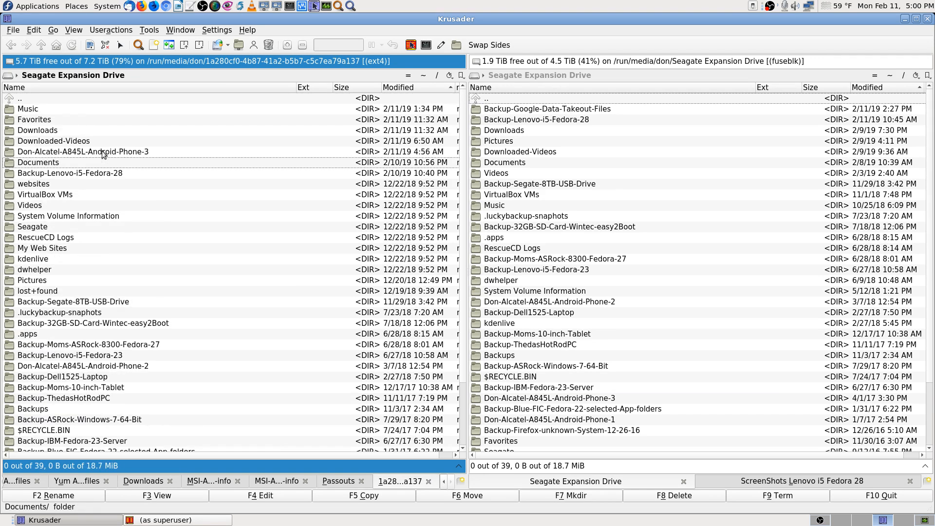
key("Down")
key("Return")
key("BackSpace")
- Check the contents of the websites and VirtualBox VMs folders on the 8 TB drive, returning to the drive's root
key("Down")
key("Return")
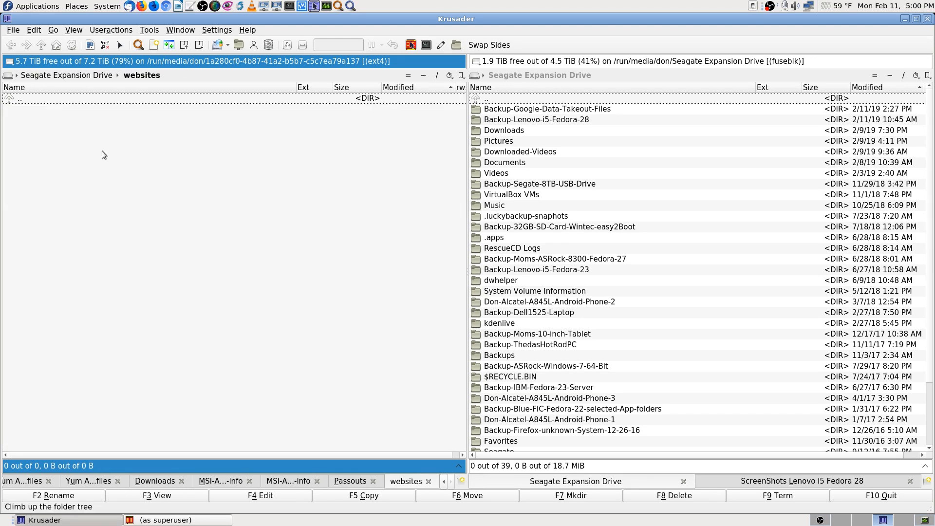
key("BackSpace")
key("Down")
key("Return")
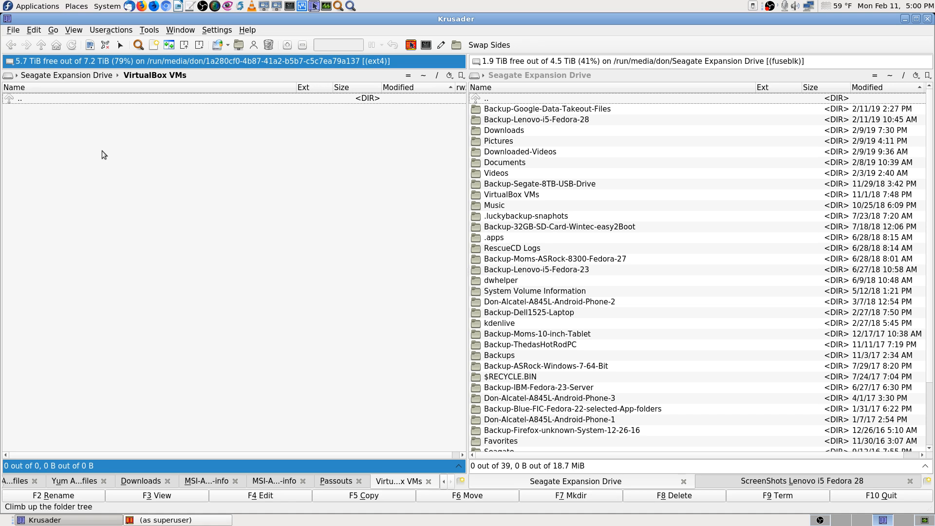
key("BackSpace")
key("Return")
key("BackSpace")
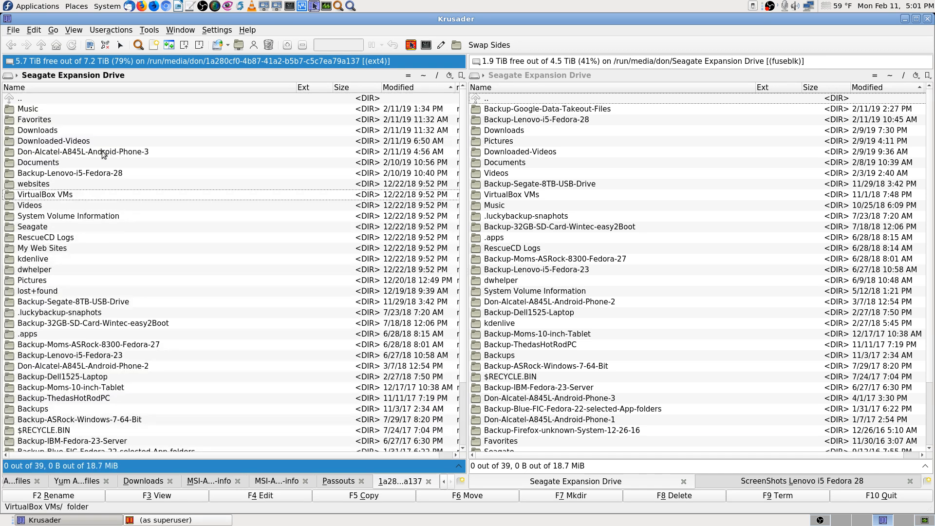
- Review the 8 TB drive's top-level folders from VirtualBox VMs up to the parent-folder entry and back down the list
key("Up")
key("Up")
key("Up")
key("Up")
key("Up")
key("Up")
key("Up")
key("Up")
key("Up")
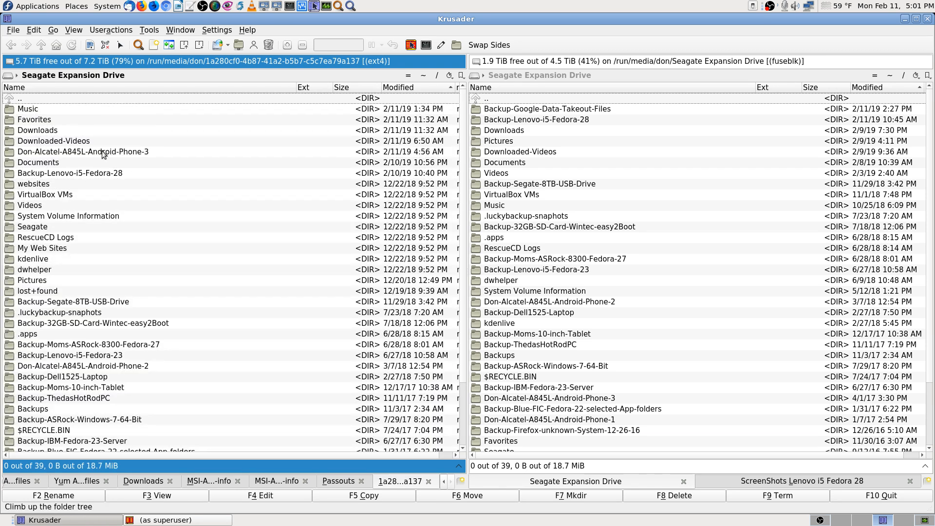
key("Down")
key("Down")
key("Down")
key("Down")
key("Down")
key("Down")
key("Down")
key("Down")
key("Down")
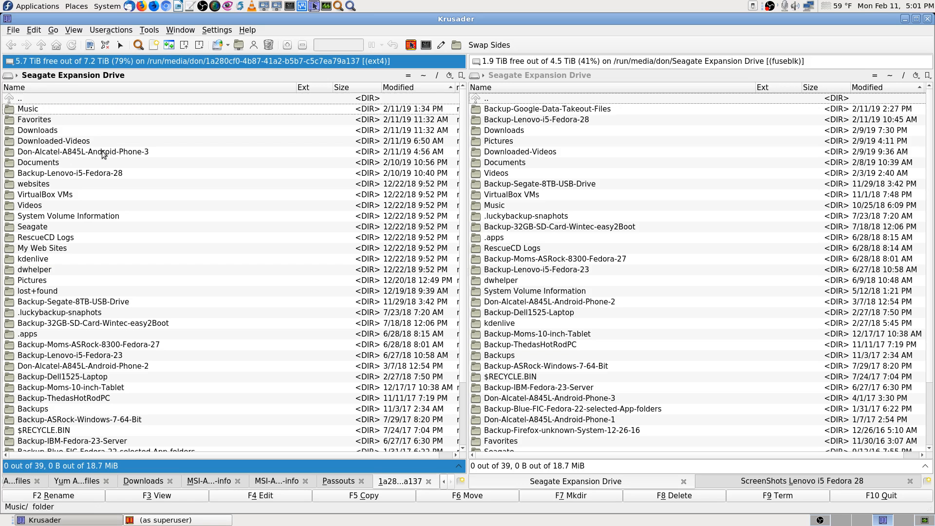
- Open the VirtualBox VMs folder on both the 8 TB and the 5 TB drive to compare their contents
key("Return")
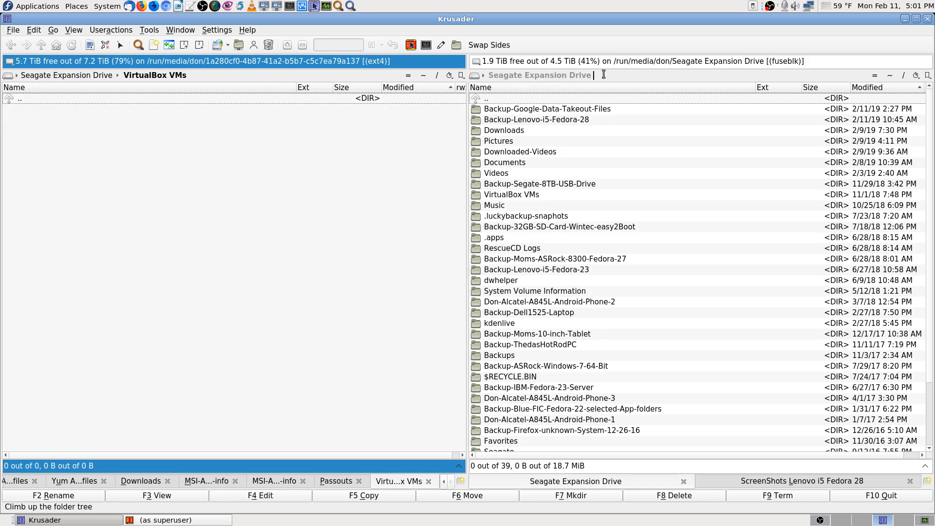
left_click(524, 99)
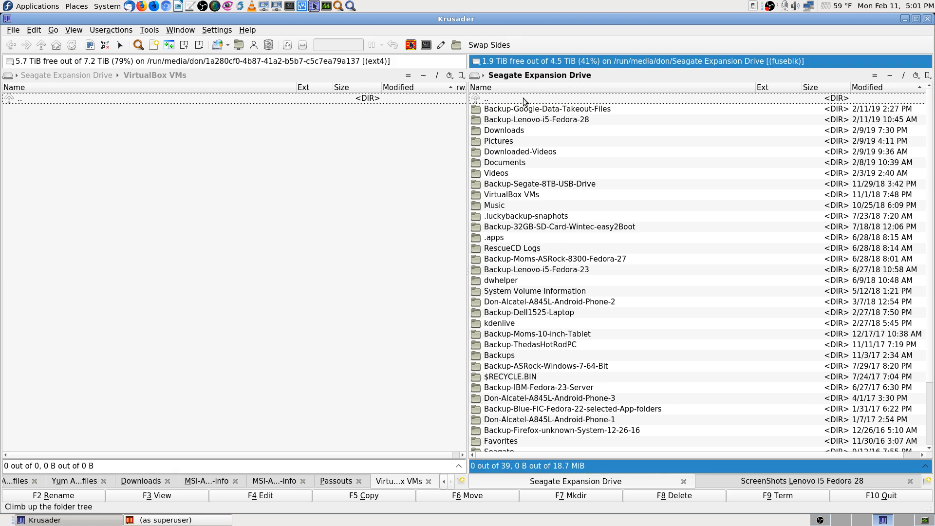
type("vir")
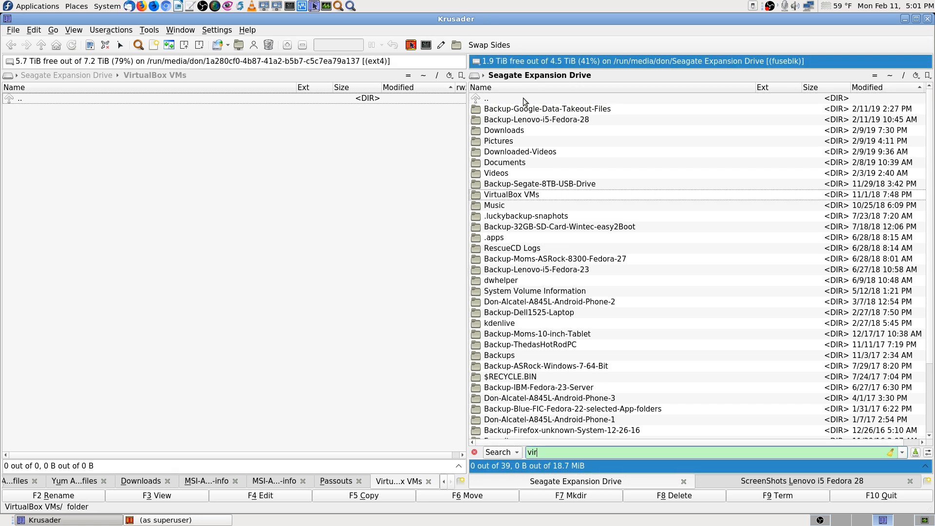
key("Return")
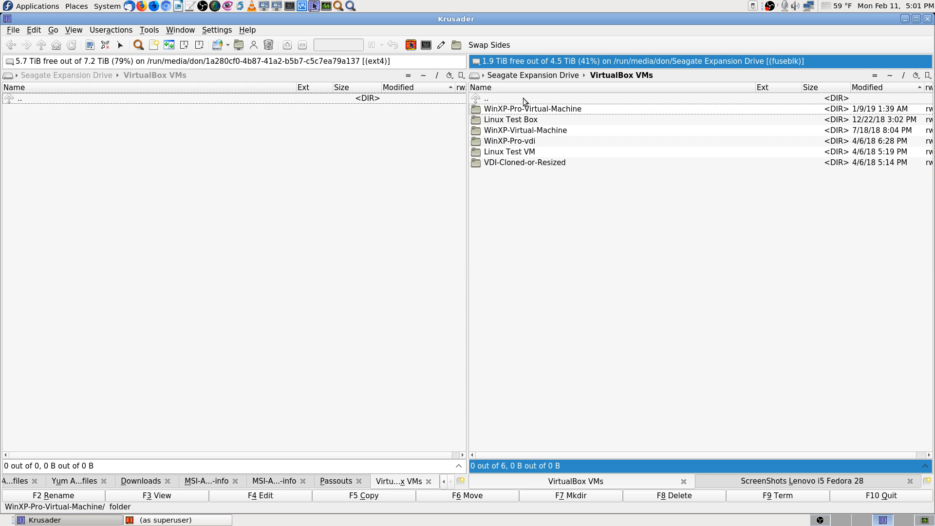
- Inspect the WinXP-Pro-Virtual-Machine and Linux Test Box subfolders on the 5 TB drive, and return both drives to their root folders
key("Return")
key("BackSpace")
key("Down")
key("Return")
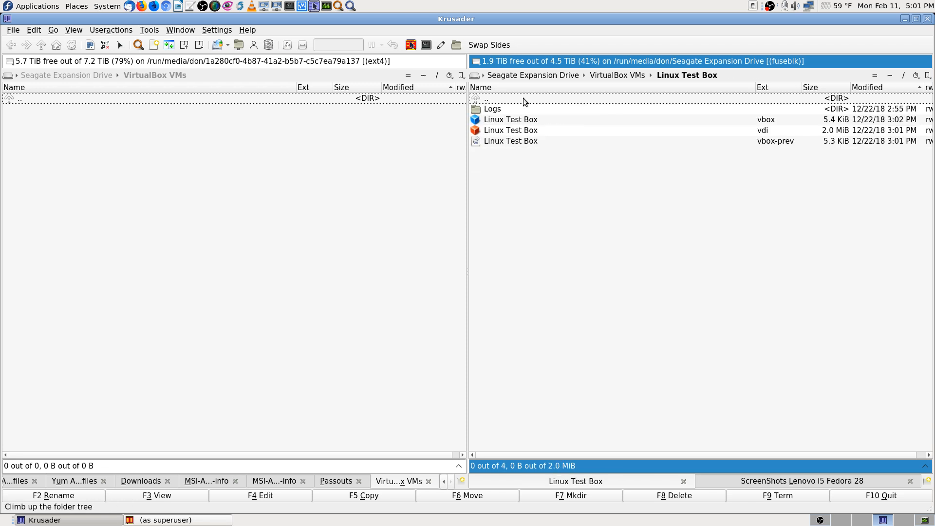
key("BackSpace")
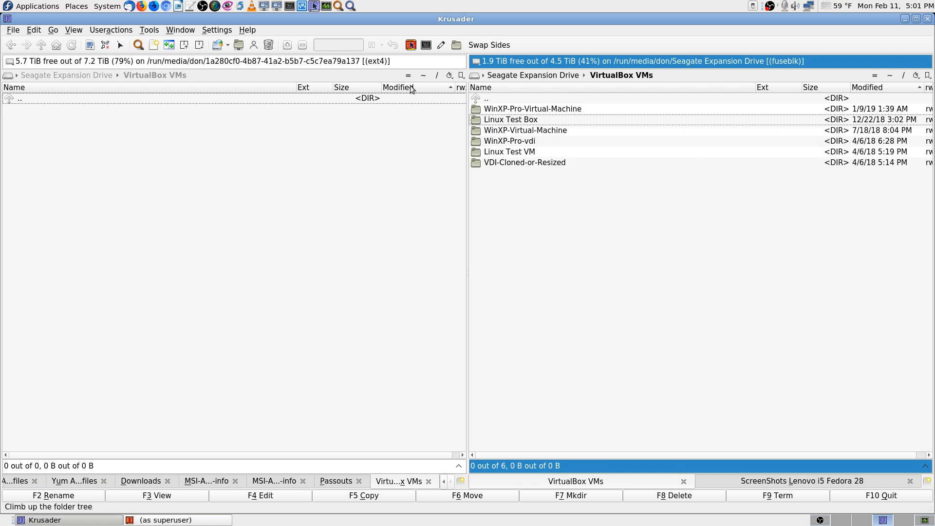
key("BackSpace")
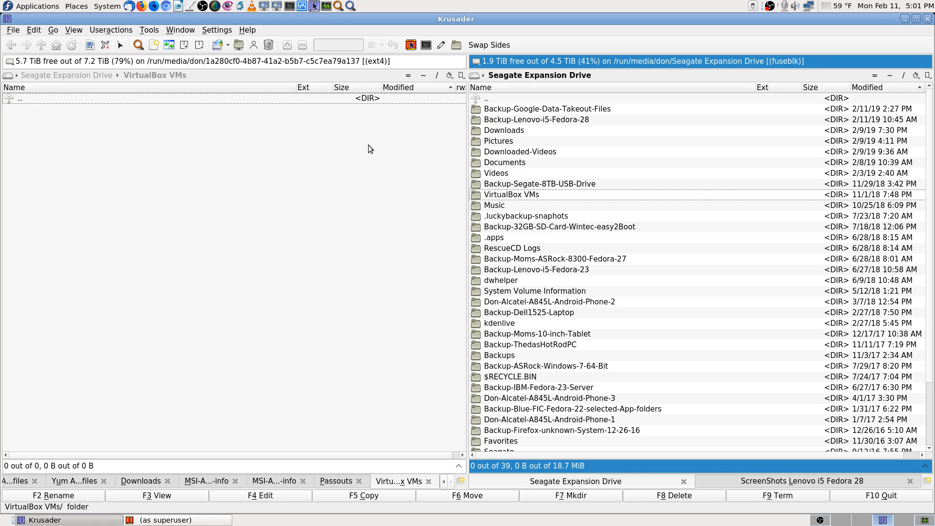
left_click(267, 191)
key("BackSpace")
key("Home")
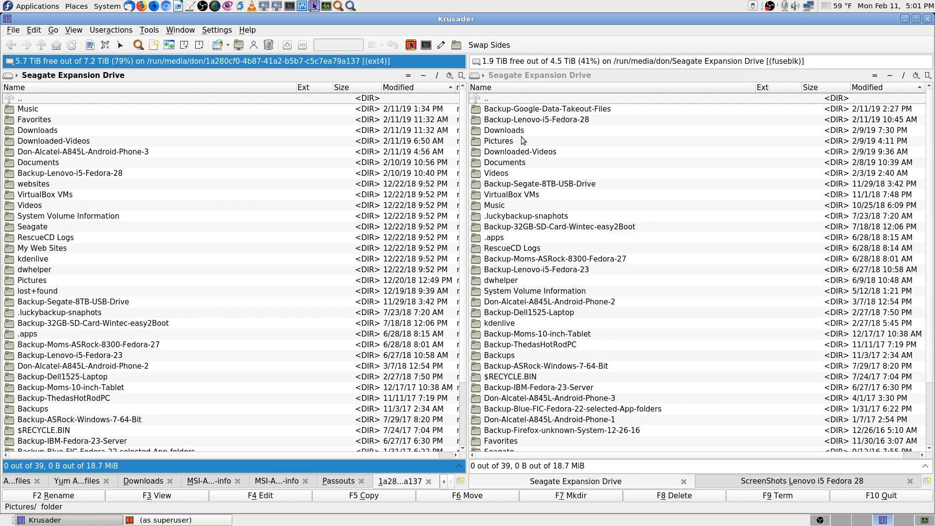
- Open the Backup-Lenovo-i5-Fedora-28 folder on both the 5 TB and the 8 TB drive
left_click(531, 108)
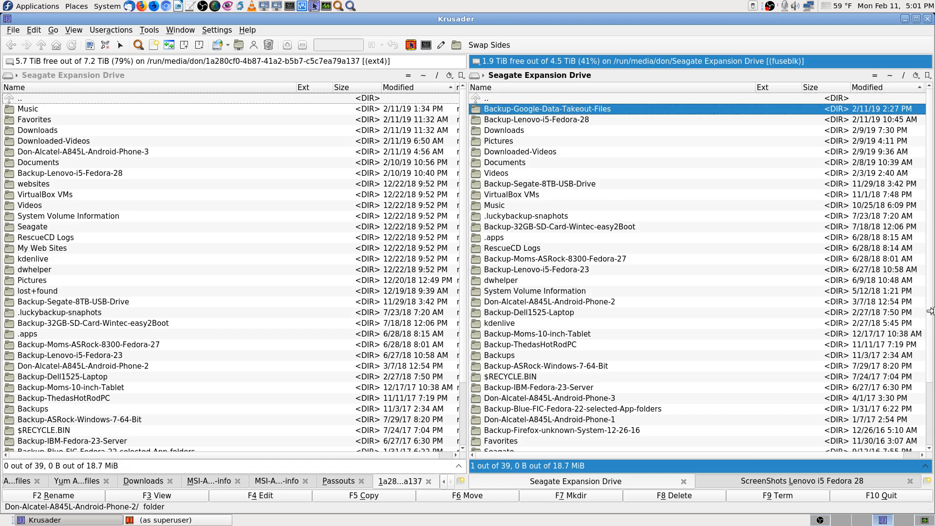
key("ctrl+r")
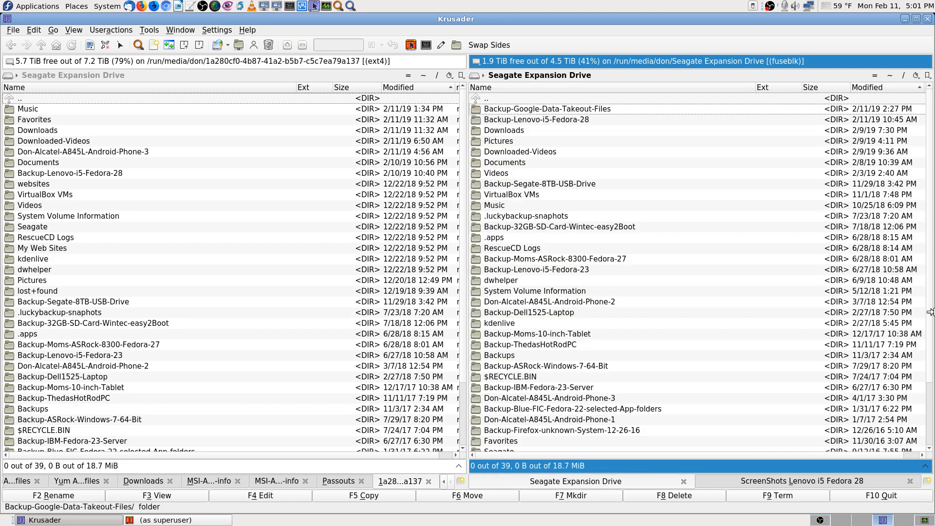
key("Down")
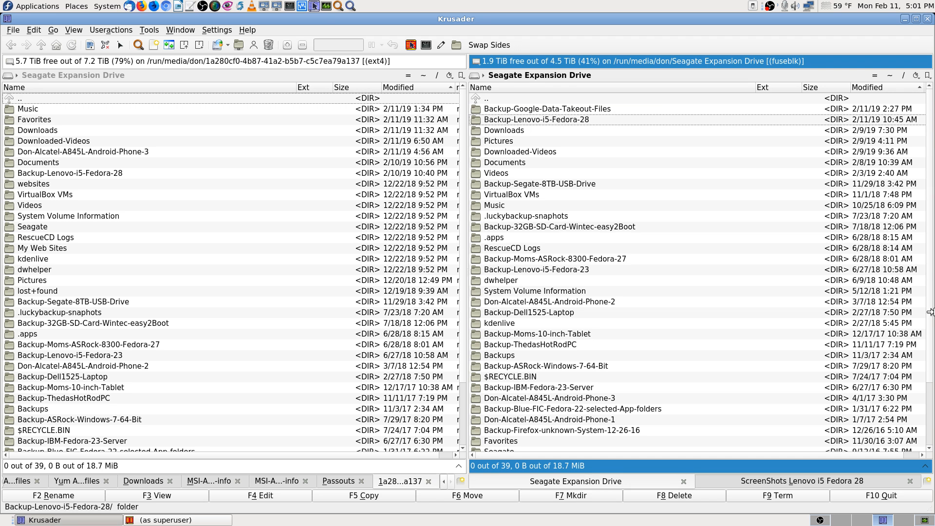
key("Return")
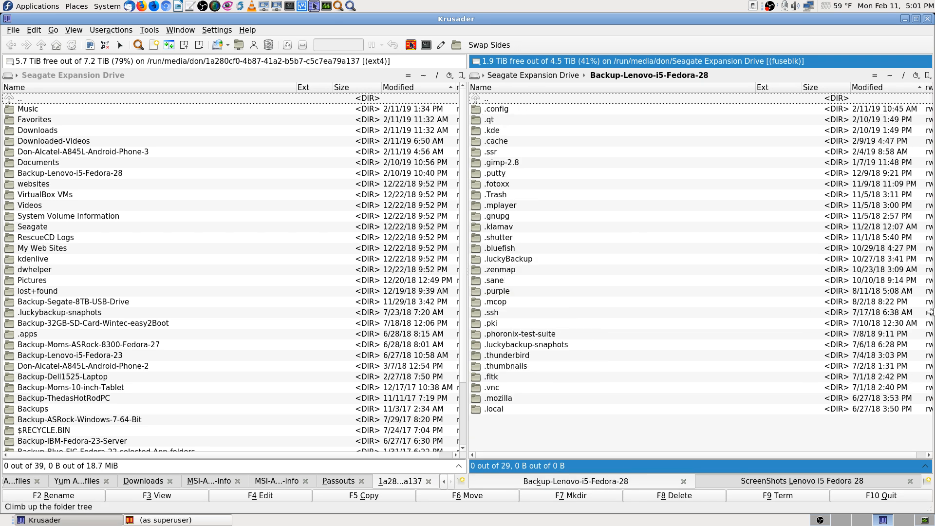
left_click(116, 173)
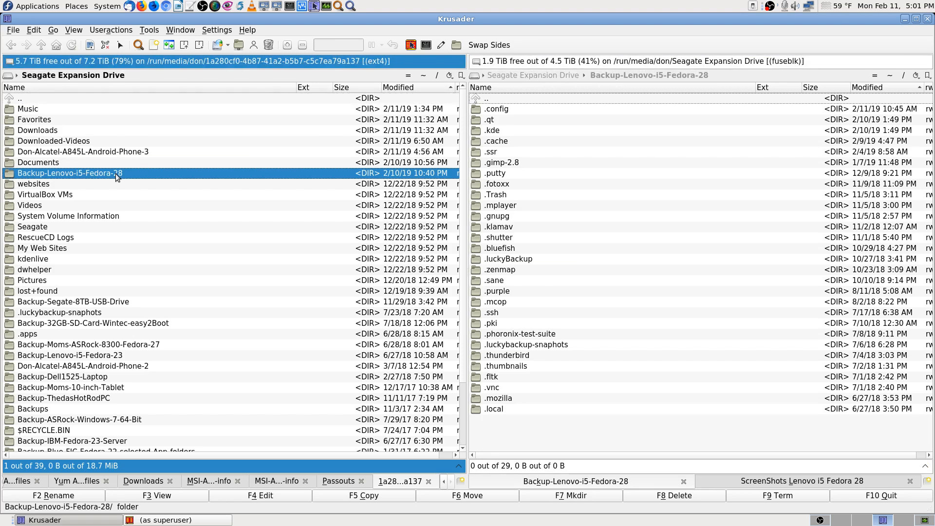
key("Return")
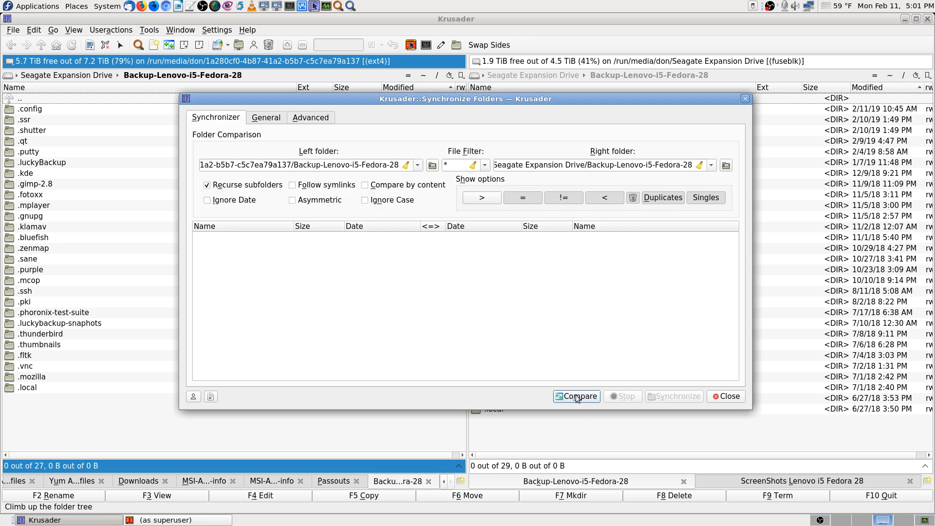
- Run a recursive Synchronize Folders comparison of the two Backup-Lenovo-i5-Fedora-28 folders, checking the process list in System Monitor before closing the synchronizer
left_click(576, 396)
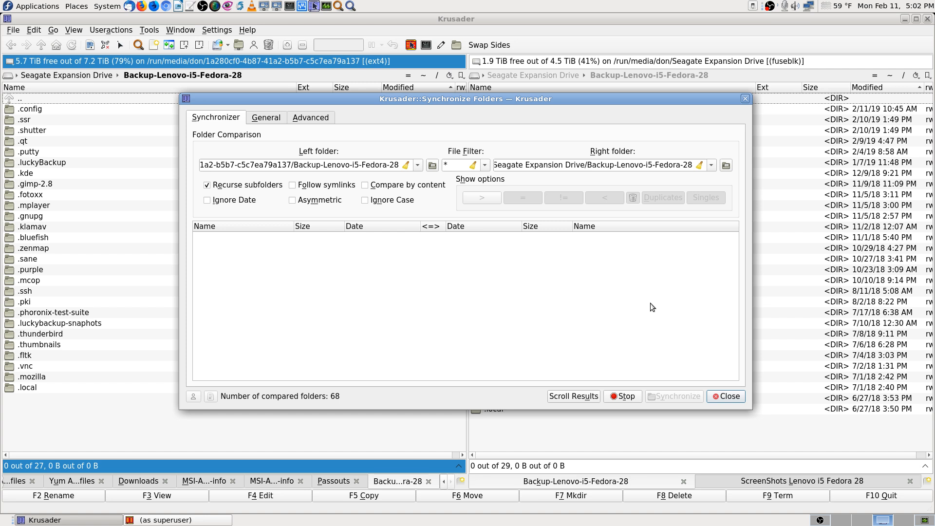
left_click_drag(599, 103, 588, 105)
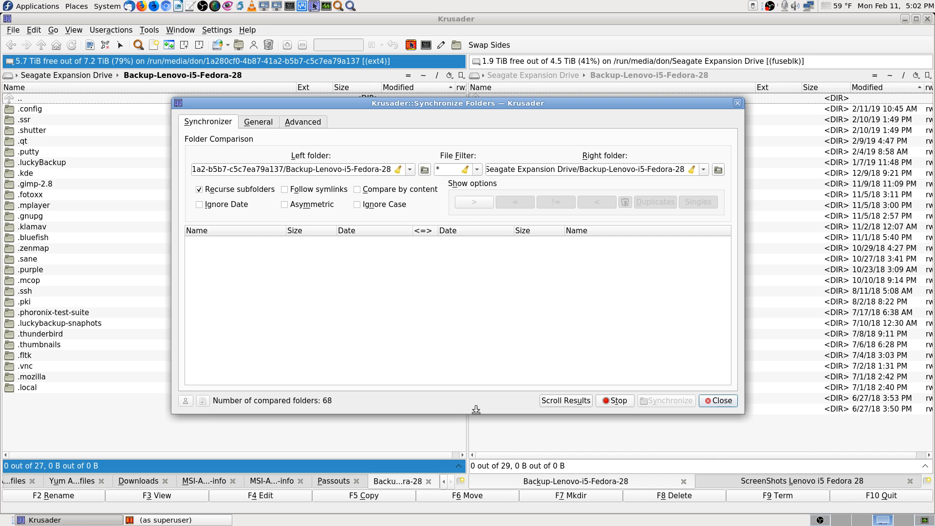
left_click(925, 521)
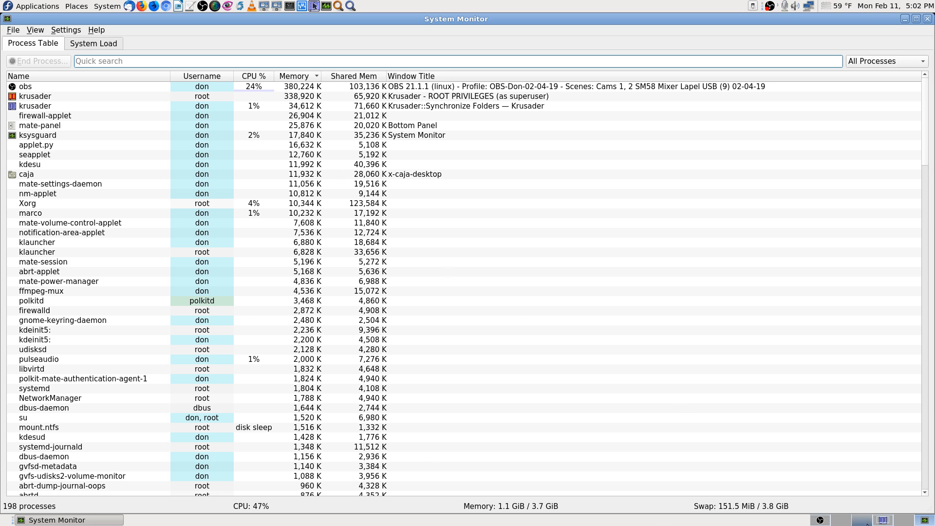
left_click(882, 521)
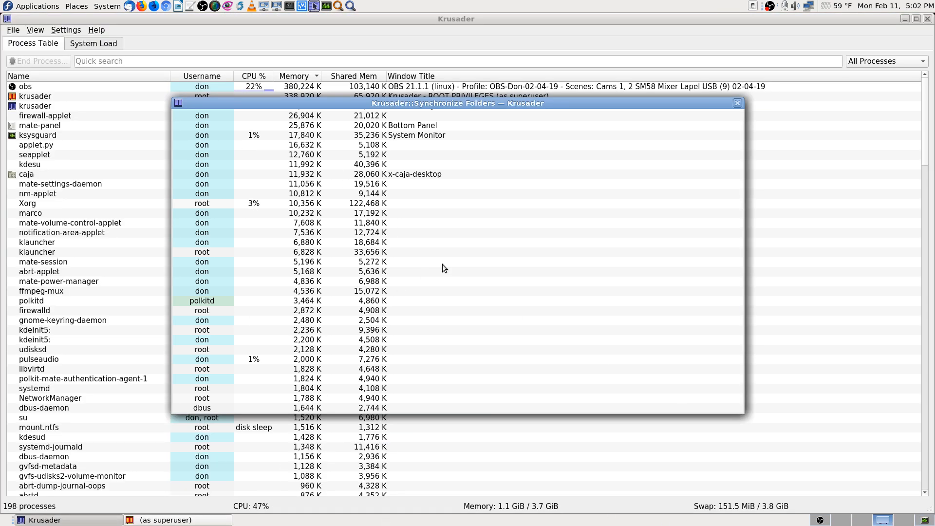
left_click(737, 103)
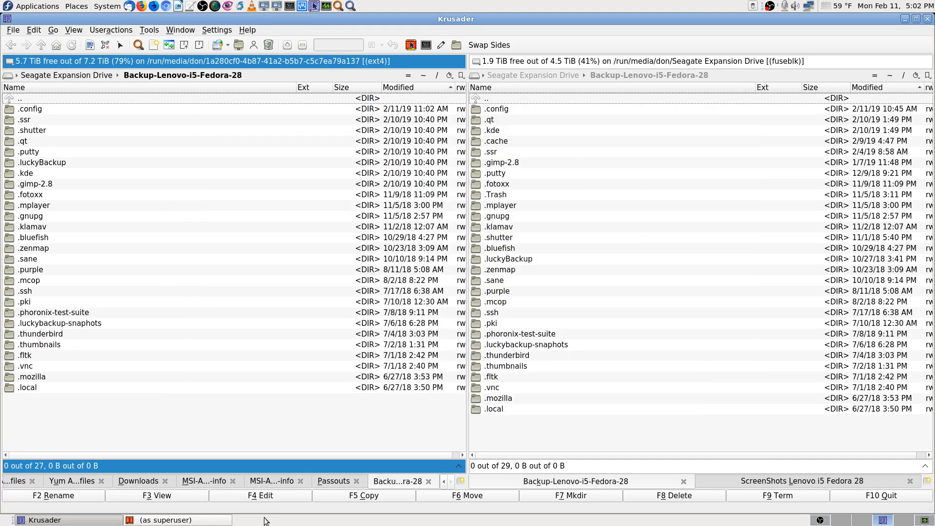
- Close the Krusader window running with root privileges, and return both drives to their root folders in the regular-user window
left_click(181, 520)
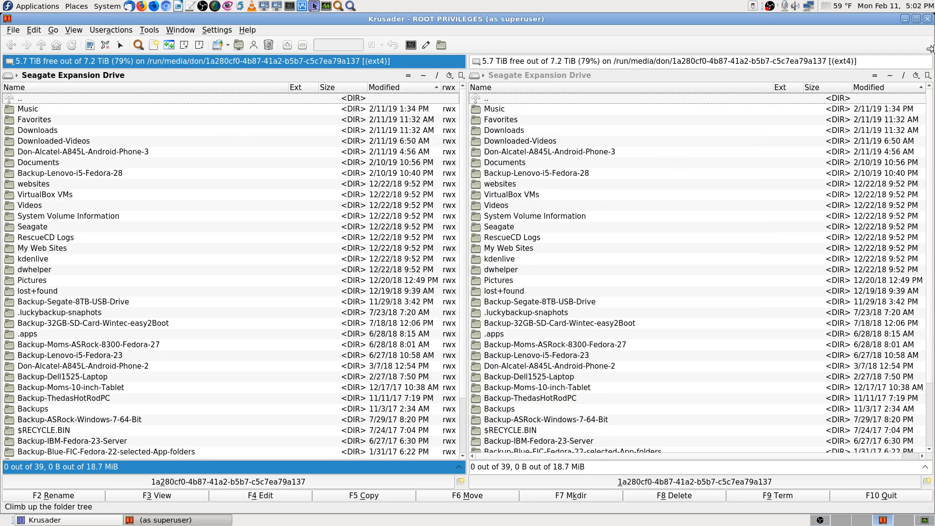
left_click(927, 18)
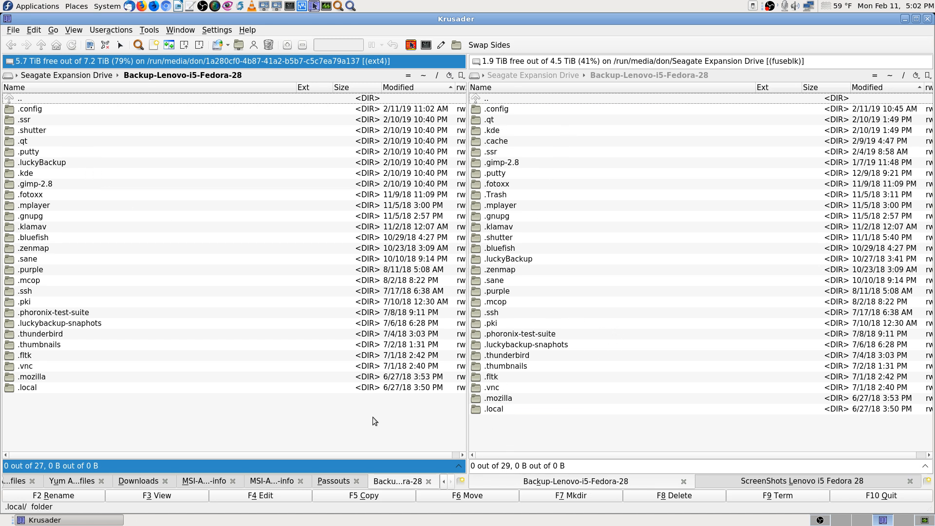
left_click(492, 409)
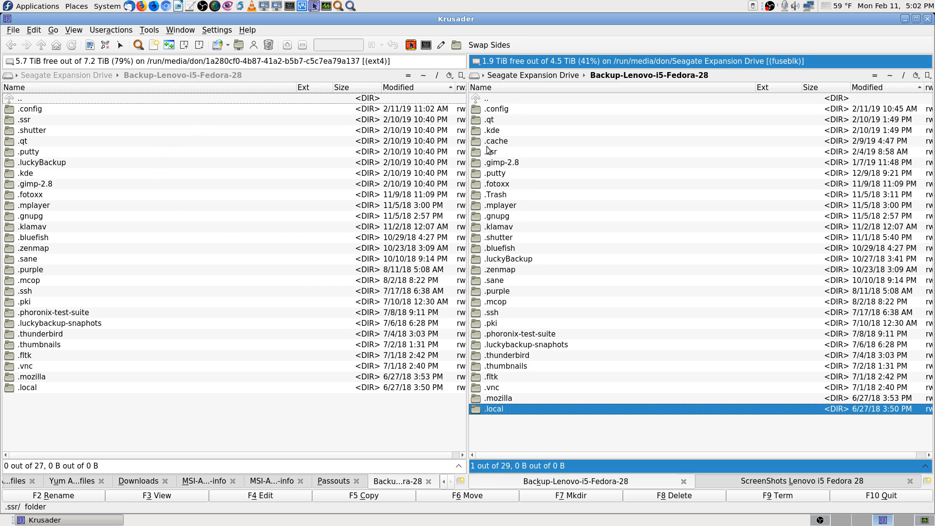
left_click(189, 99)
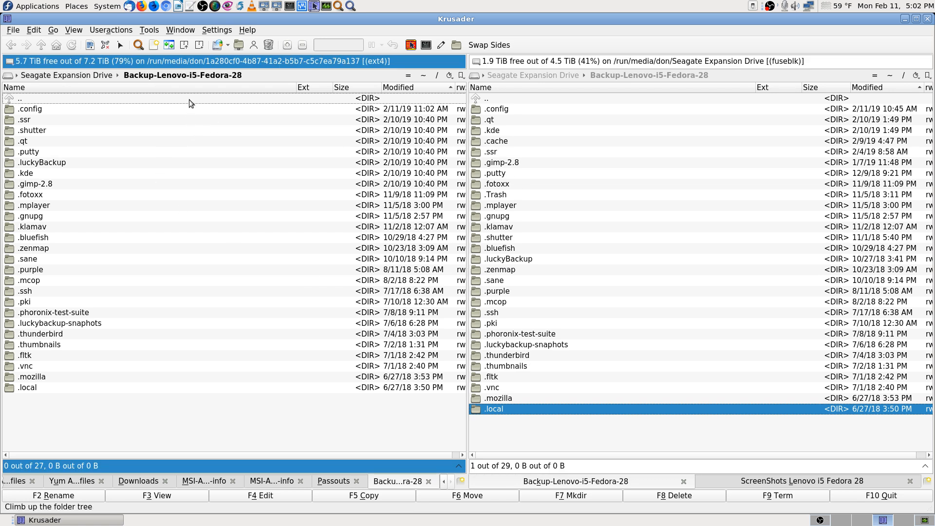
double_click(189, 100)
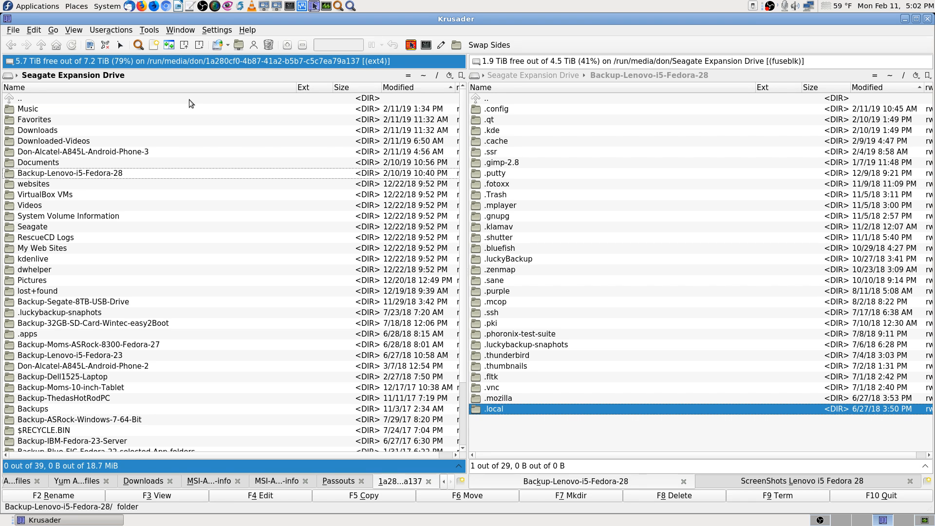
left_click(512, 96)
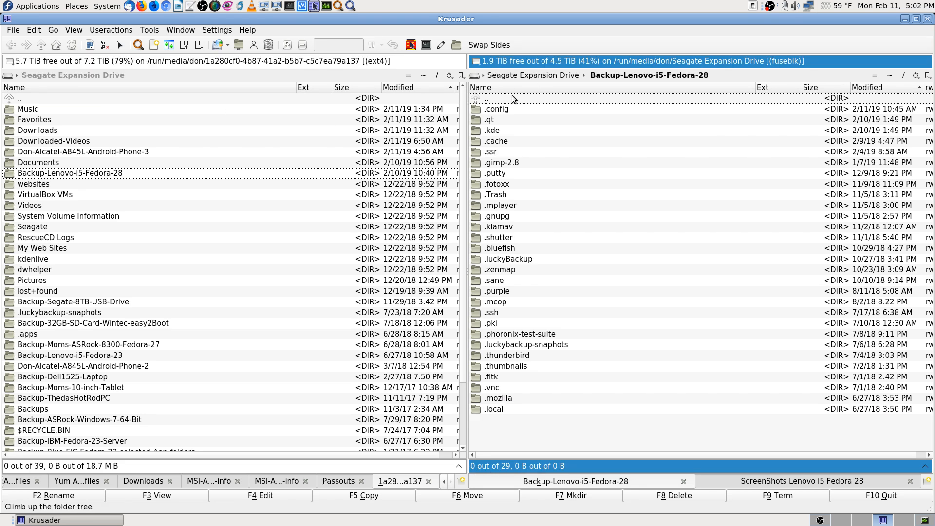
double_click(513, 97)
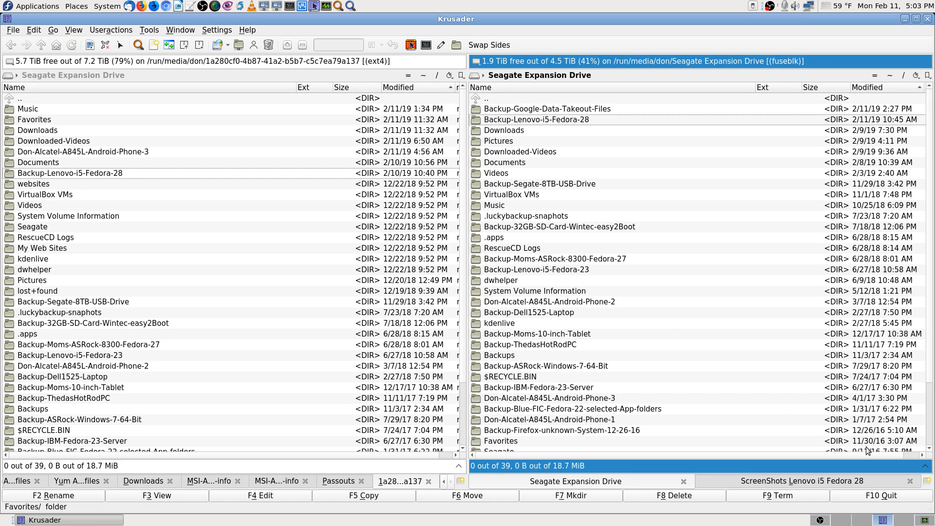
- Check the running processes in System Monitor, and return to the parent-folder entries of both drives in Krusader
left_click(922, 521)
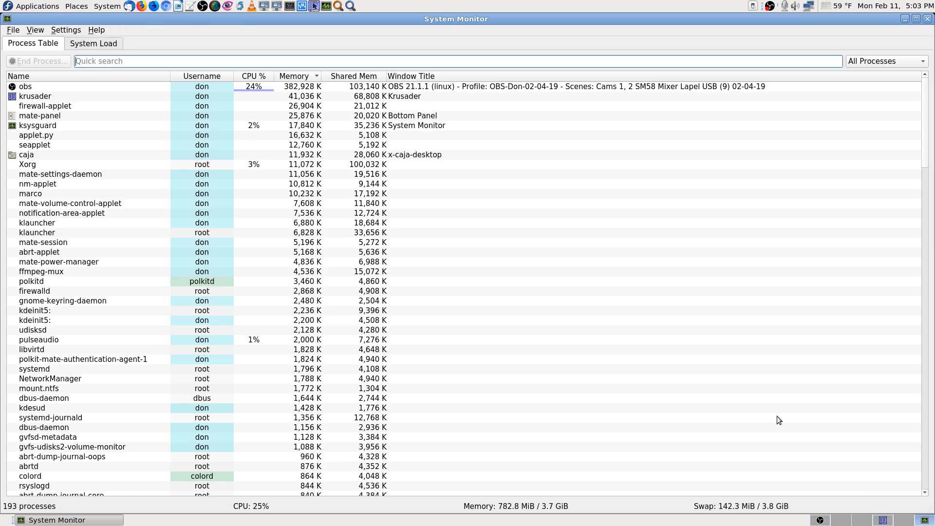
left_click(883, 520)
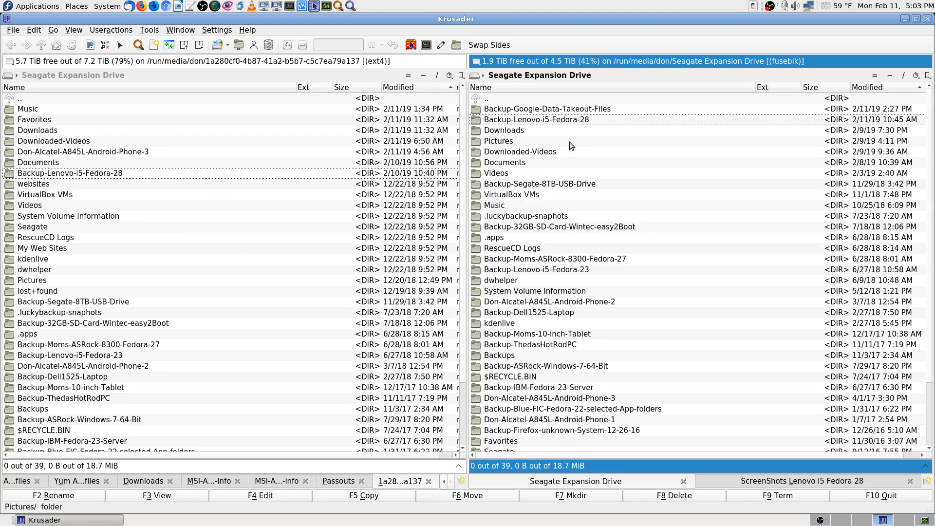
left_click(524, 97)
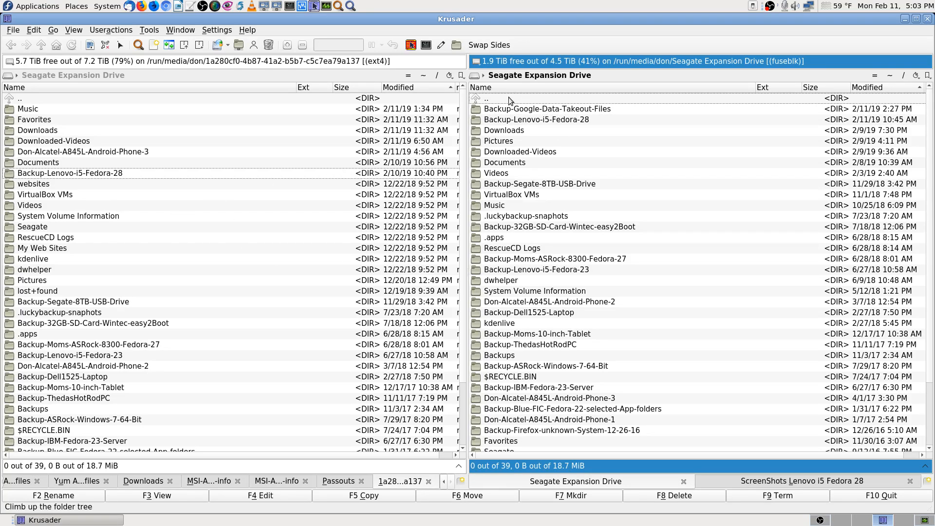
left_click(144, 98)
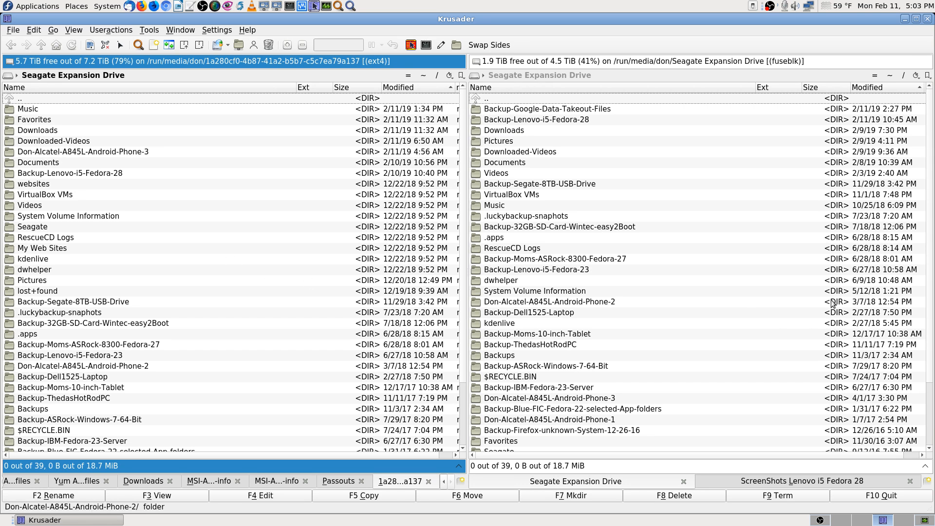
- Review the 8 TB drive's top-level folders from the parent-folder entry down to Videos, and go back to the start of the list
key("Down")
key("Up")
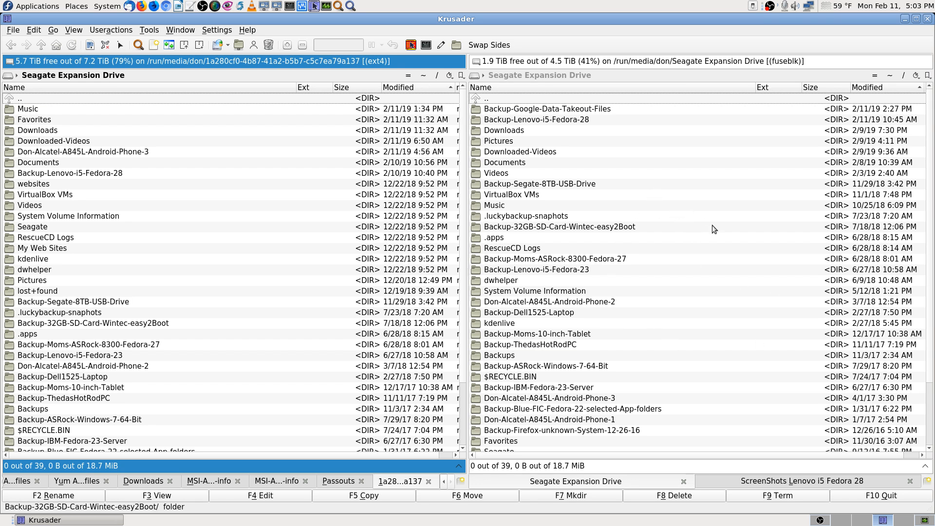
mouse_move(712, 225)
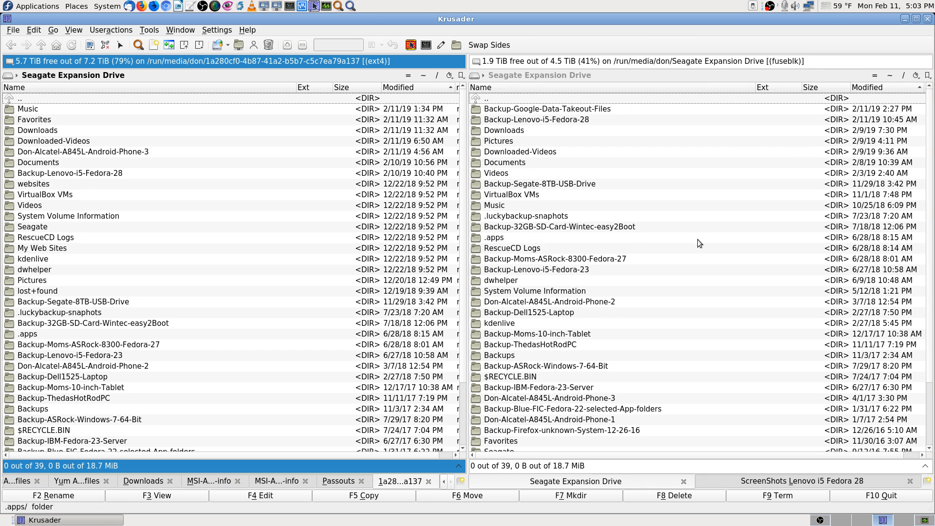
mouse_move(697, 240)
key("Down")
key("Down")
key("Down")
key("Down")
key("Down")
key("Down")
key("Down")
key("Down")
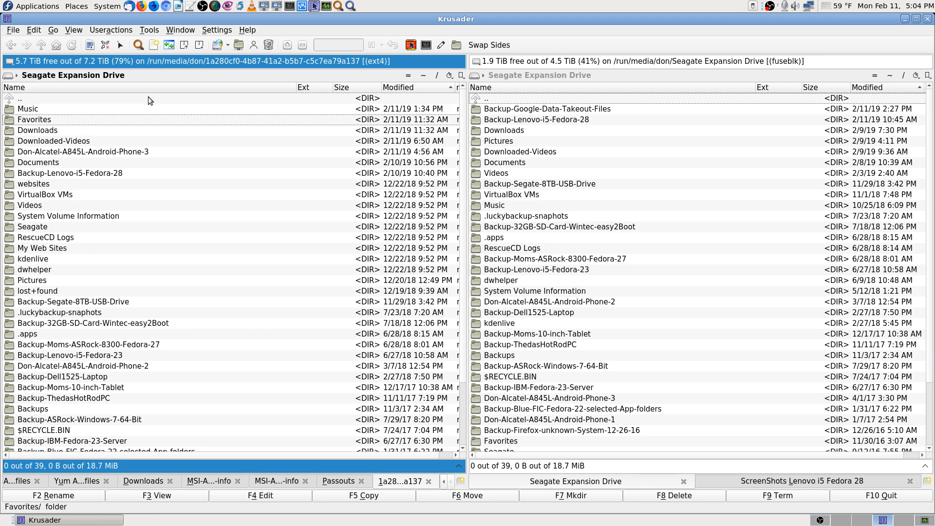
key("Down")
key("Down")
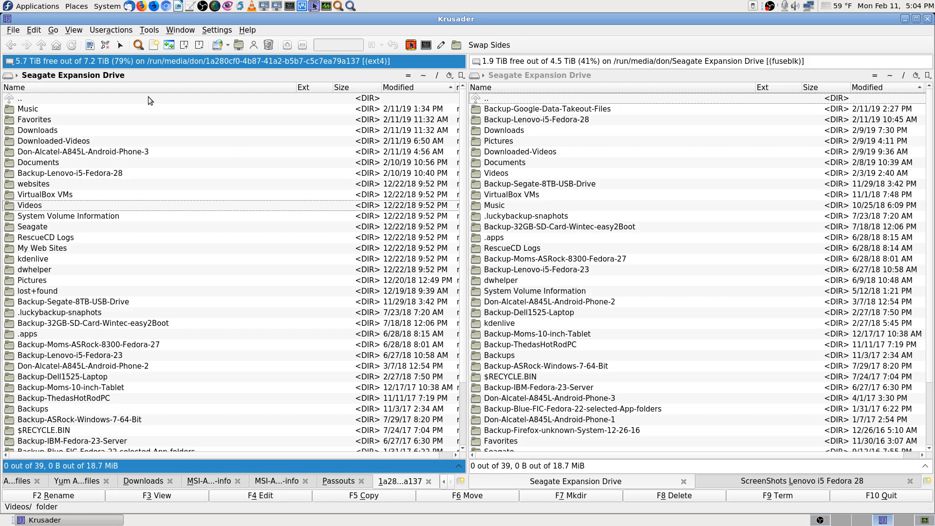
key("Up")
key("Up")
key("Home")
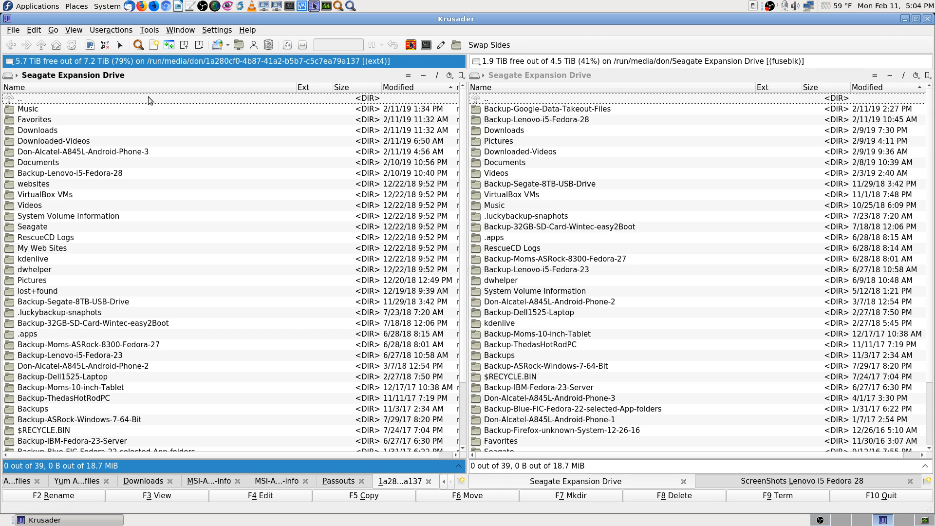
- Check access to the Music folder on the 8 TB drive, and return to that drive's root folder
key("Down")
key("Return")
key("Return")
key("Up")
key("Down")
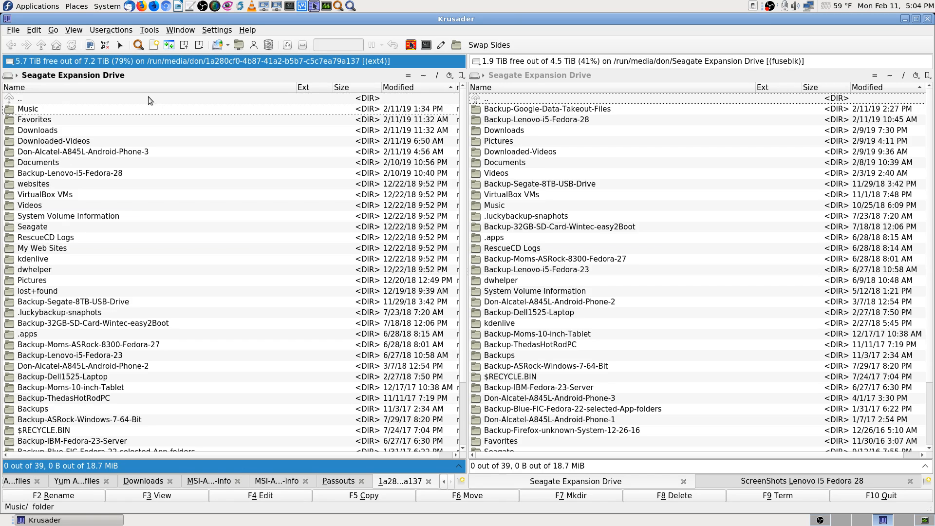
key("Up")
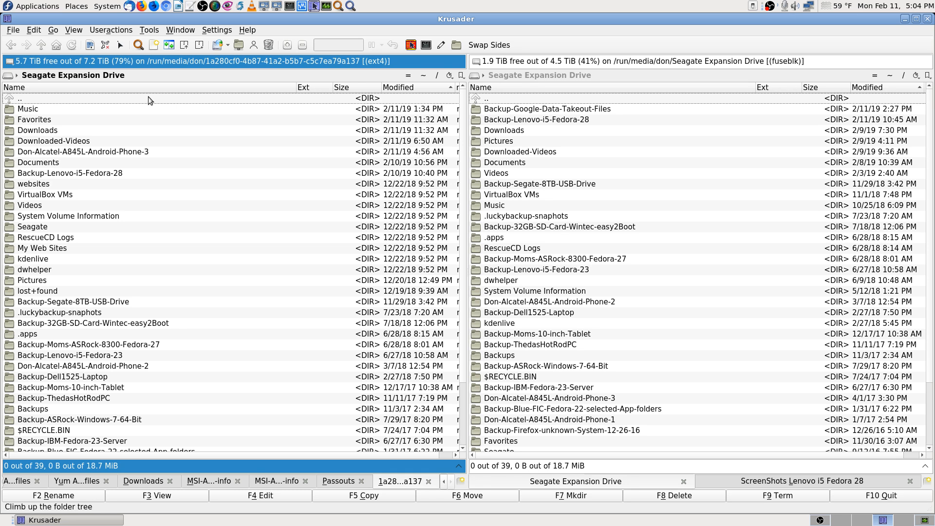
key("Down")
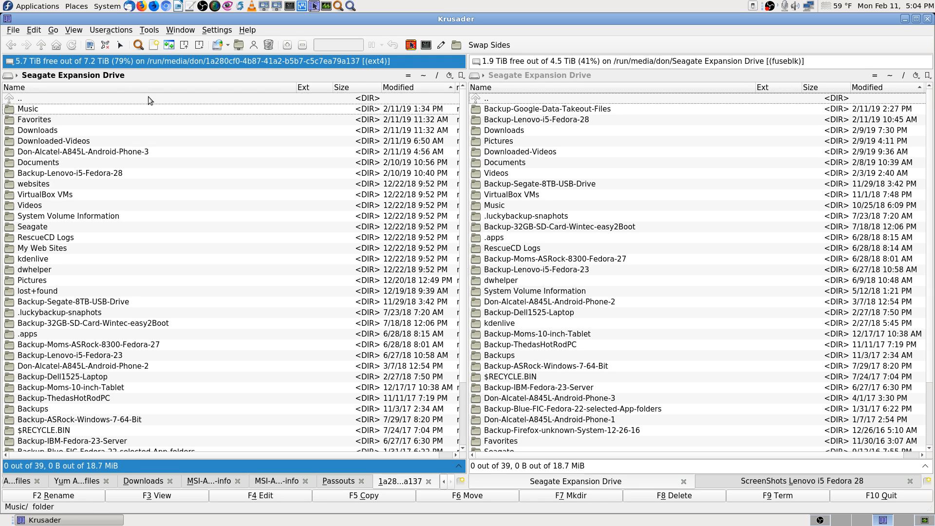
key("Return")
key("Return")
- View the contents of Backup-Google-Data-Takeout-Files on the 5 TB drive, and go back to the drive's root folder
left_click(485, 110)
double_click(485, 110)
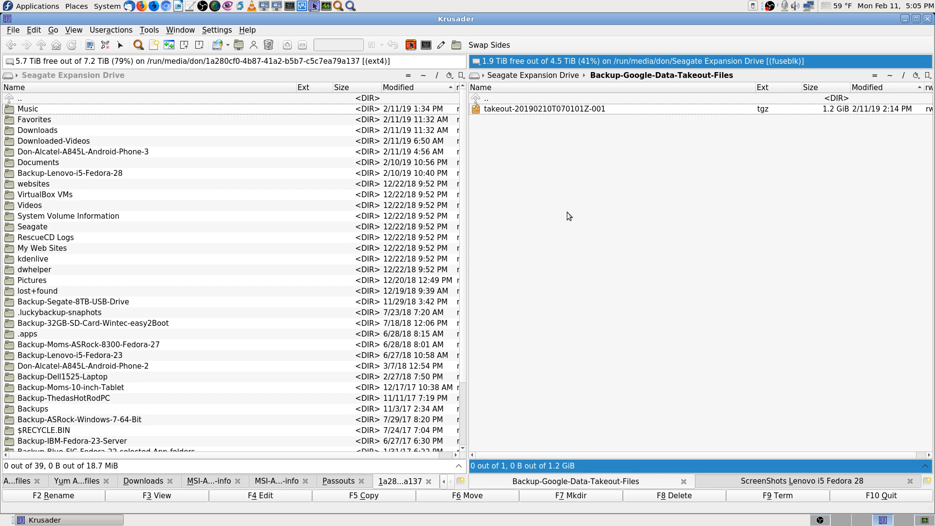
key("BackSpace")
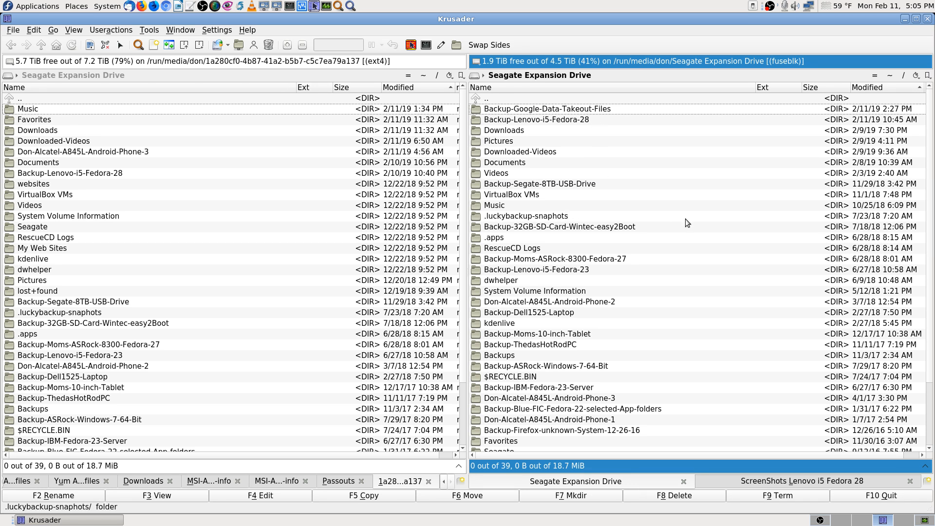
mouse_move(686, 218)
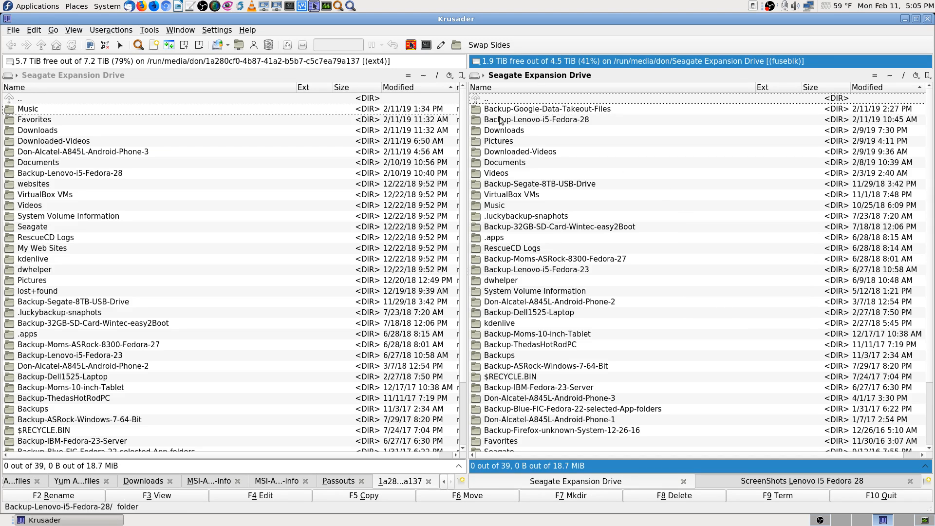
double_click(513, 110)
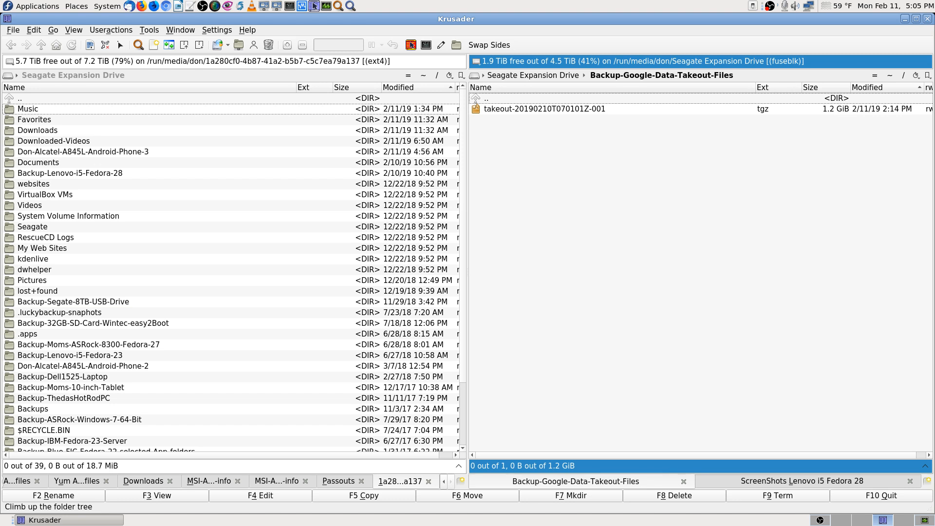
key("BackSpace")
double_click(514, 110)
key("BackSpace")
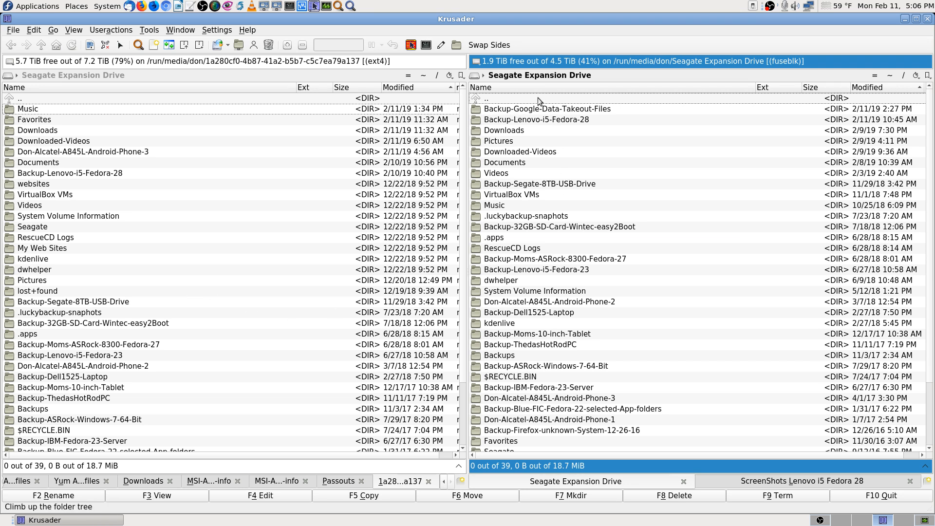
- Reopen Backup-Google-Data-Takeout-Files from the 5 TB drive's folder list, and climb back to the root through its parent-folder entry
key("Down")
key("Down")
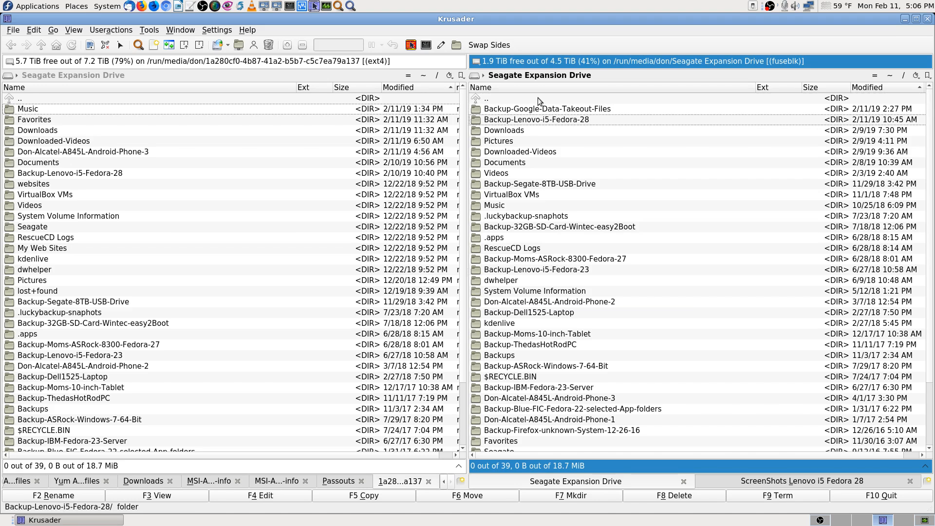
key("Up")
key("Return")
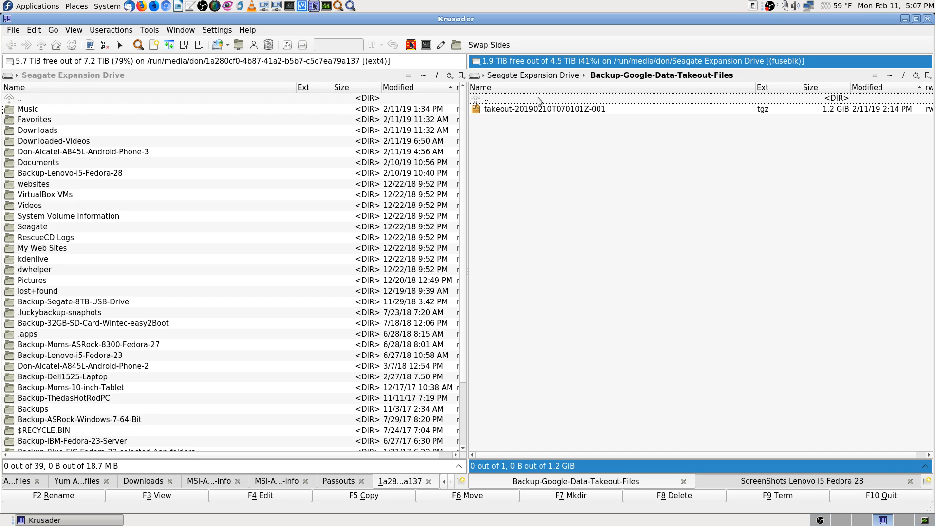
double_click(537, 97)
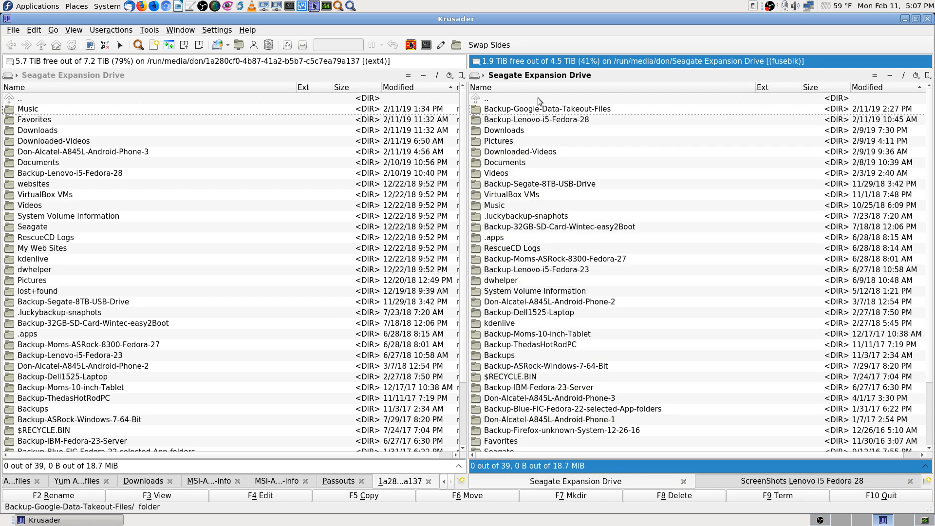
left_click(532, 98)
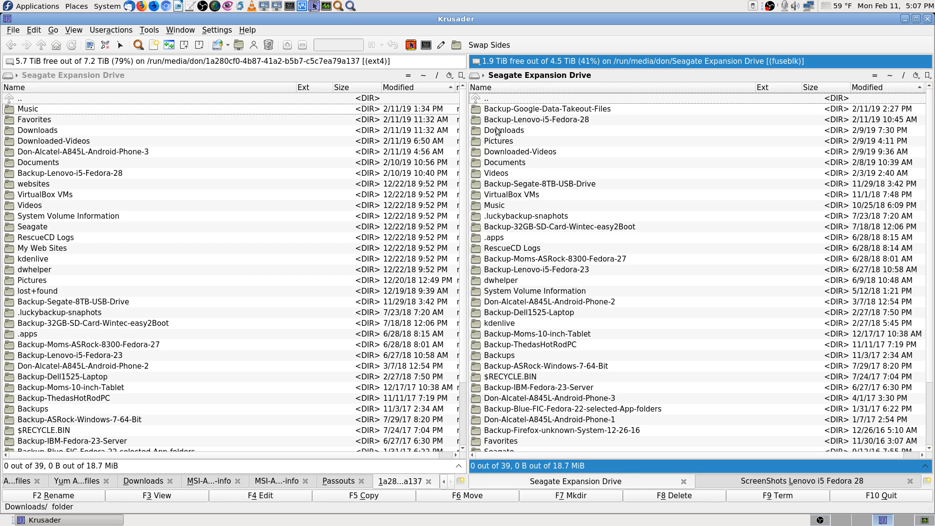
- Open the Downloads folders of both drives side by side, and select the first folder in the 8 TB drive's copy
left_click(520, 120)
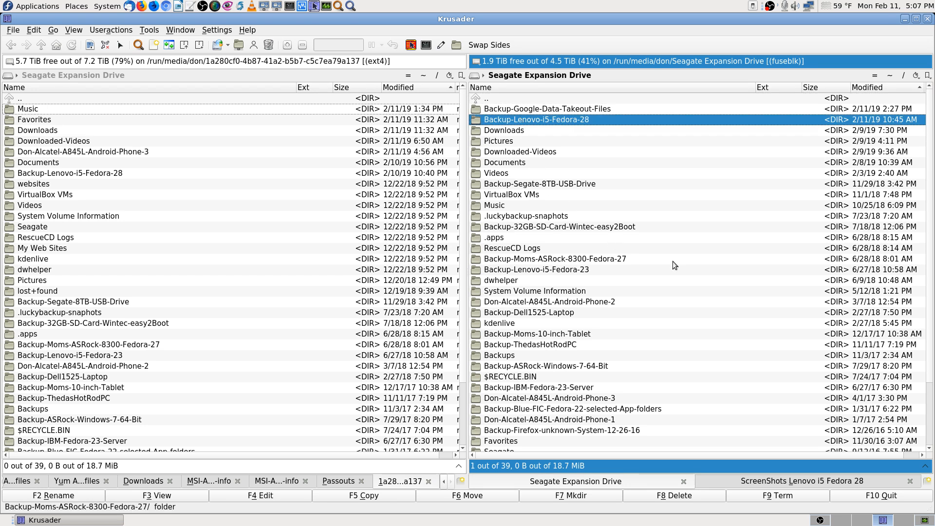
key("Down")
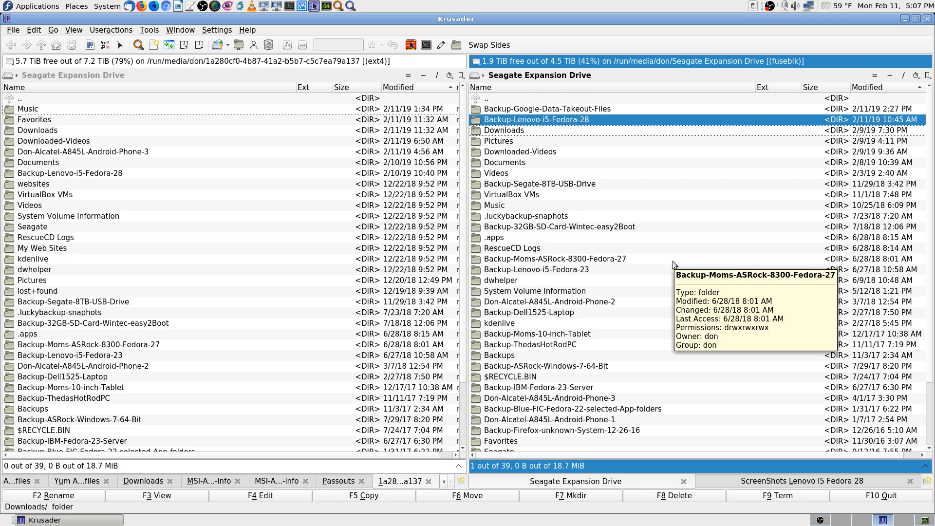
key("Return")
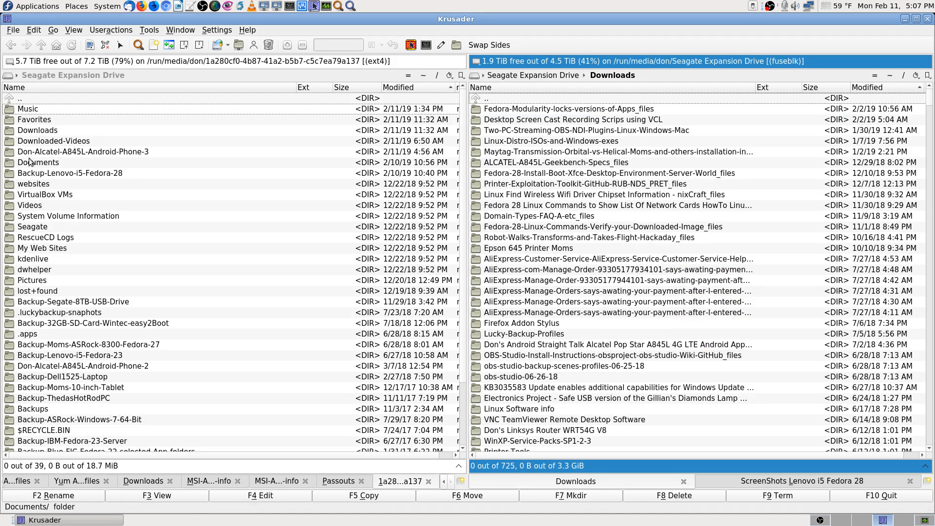
double_click(53, 131)
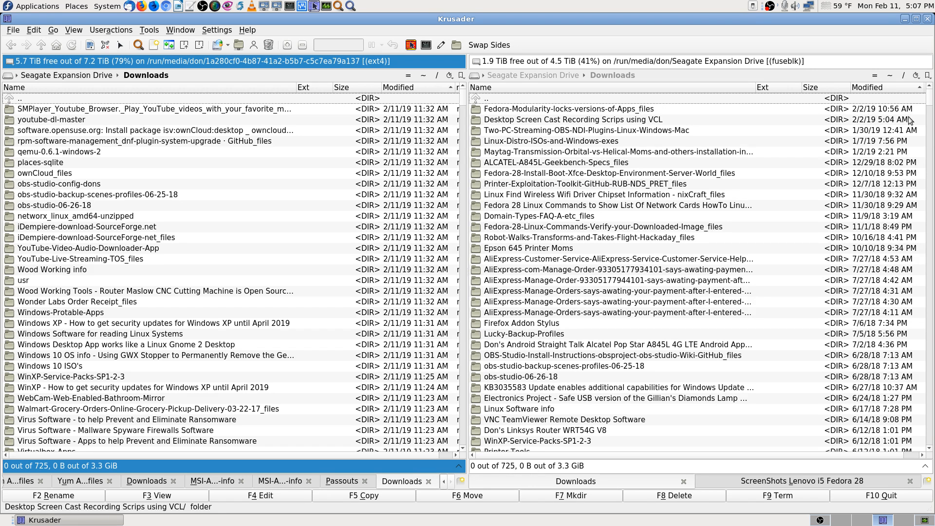
left_click(398, 114)
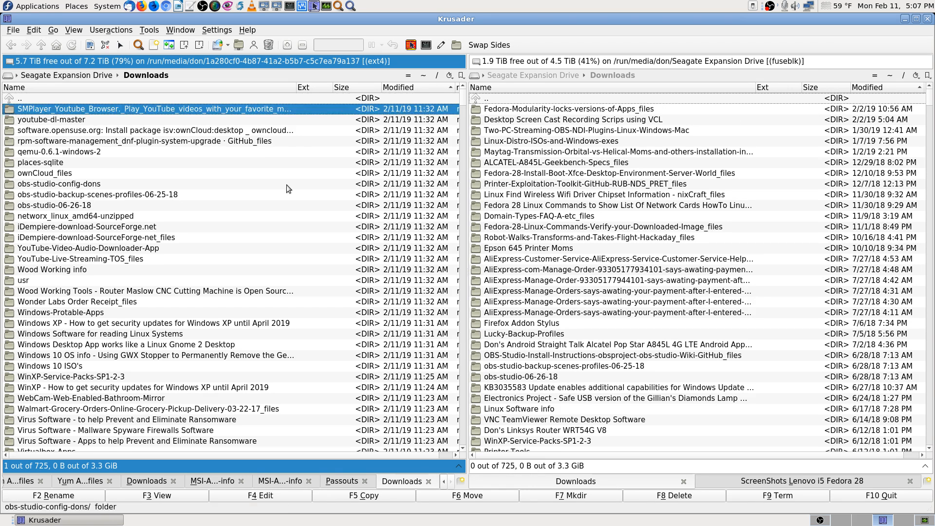
- Look through the backup drive's Downloads folder, checking the modification dates of its folders and files
scroll(416, 233, "down", 7)
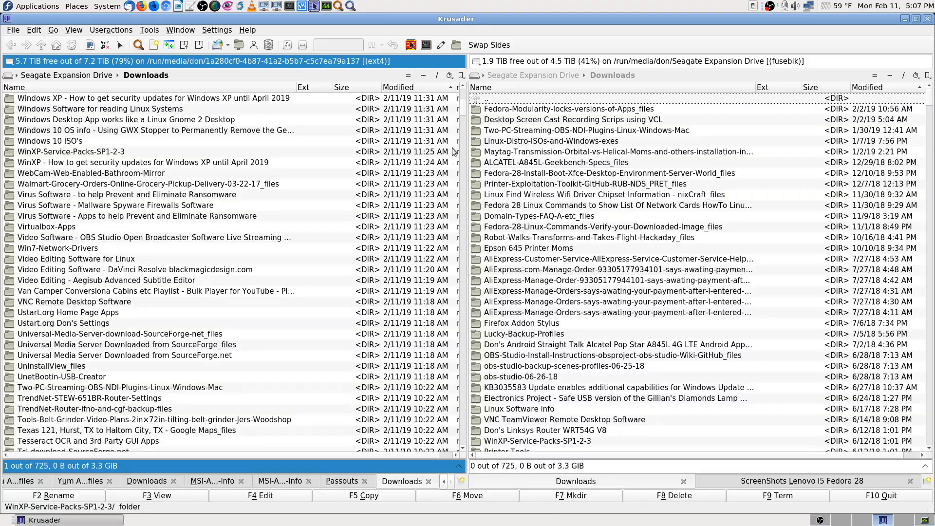
scroll(441, 302, "down", 20)
left_click_drag(444, 308, 462, 457)
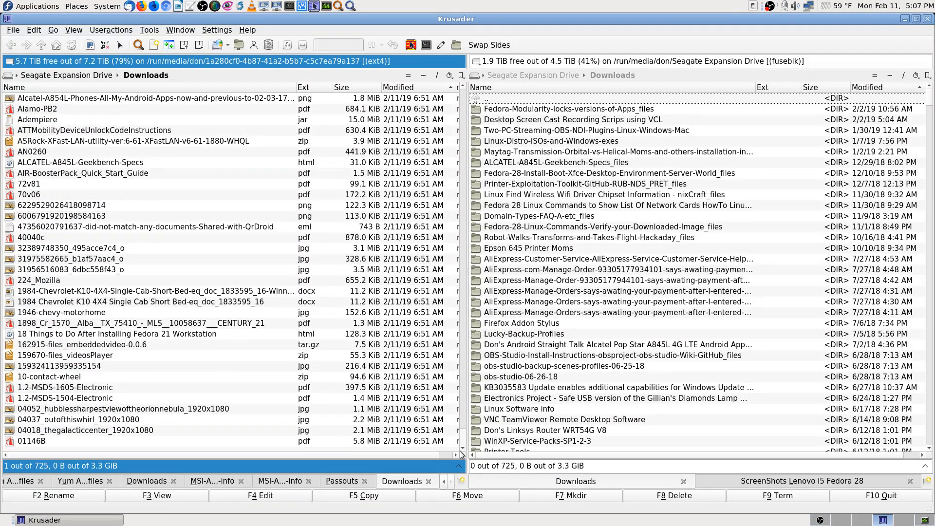
left_click_drag(460, 449, 461, 448)
left_click_drag(461, 443, 461, 95)
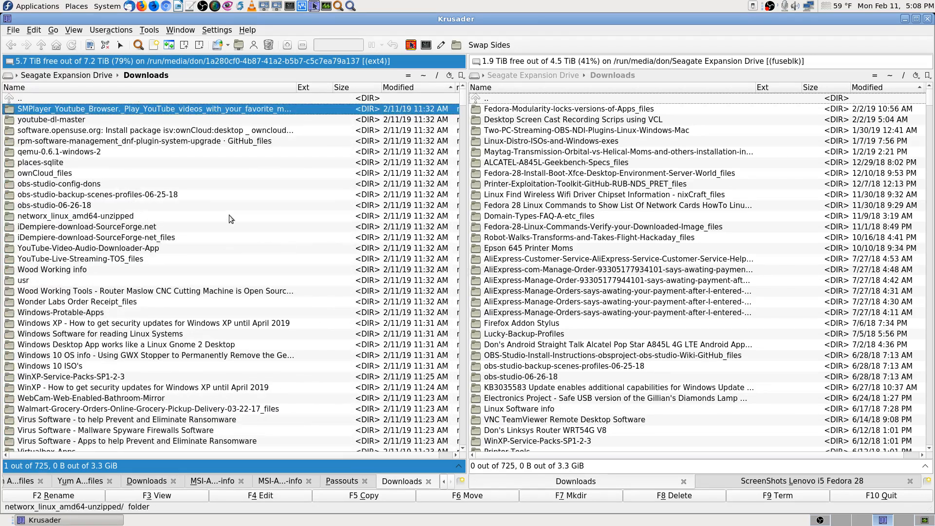
left_click(35, 97)
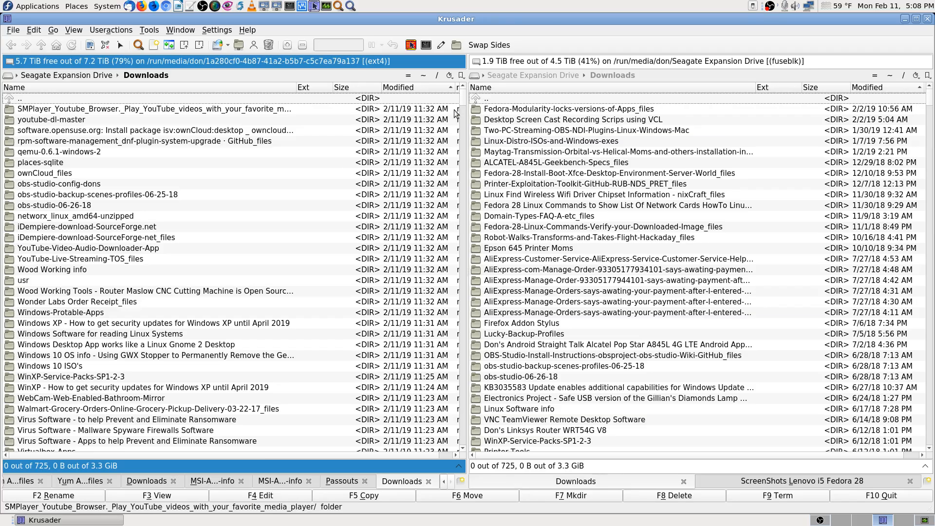
left_click_drag(465, 97, 424, 3)
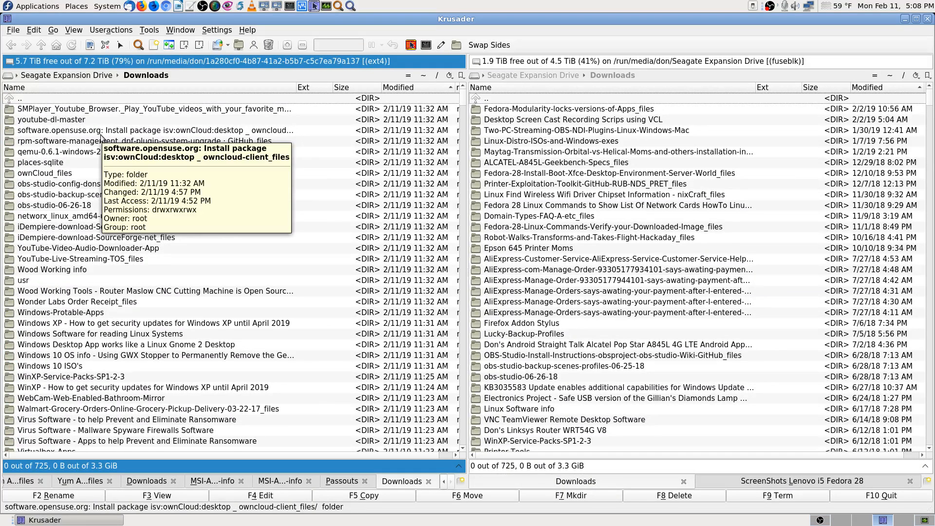
scroll(255, 316, "down", 10)
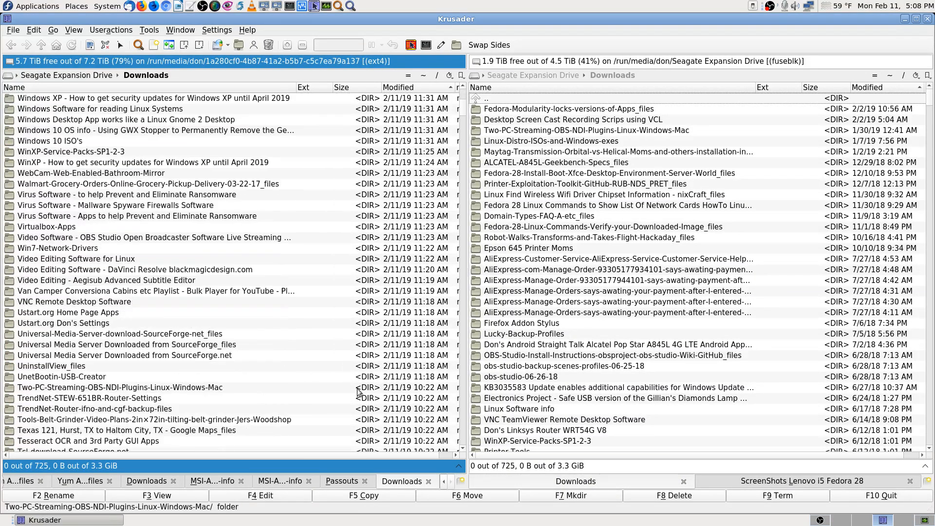
scroll(418, 403, "down", 15)
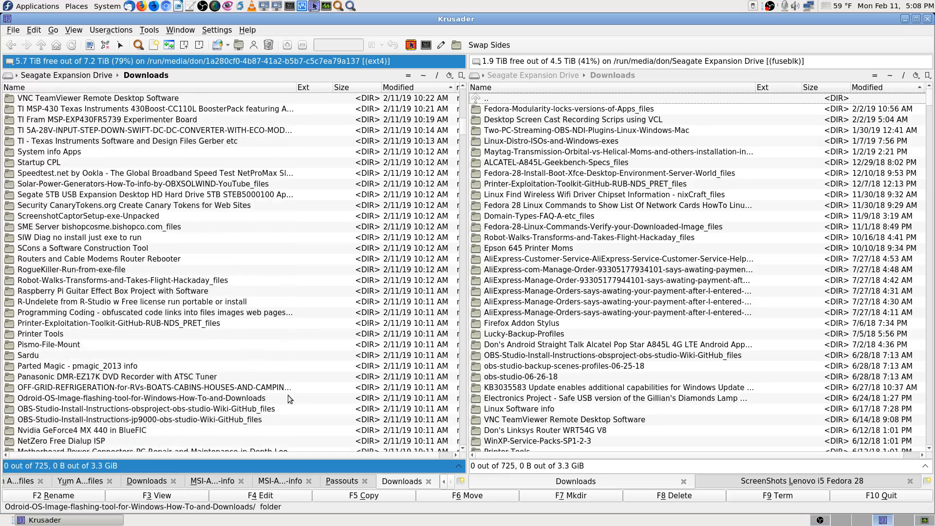
scroll(248, 232, "up", 9)
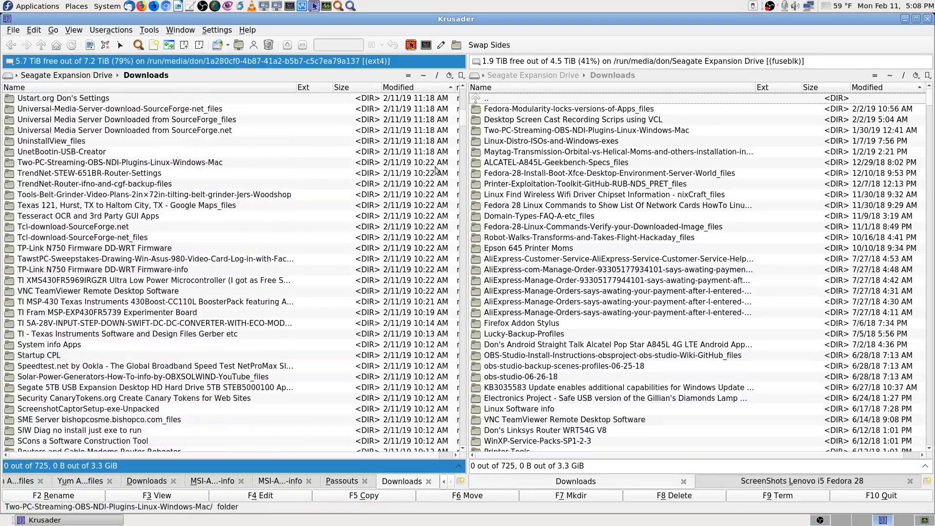
scroll(460, 121, "up", 20)
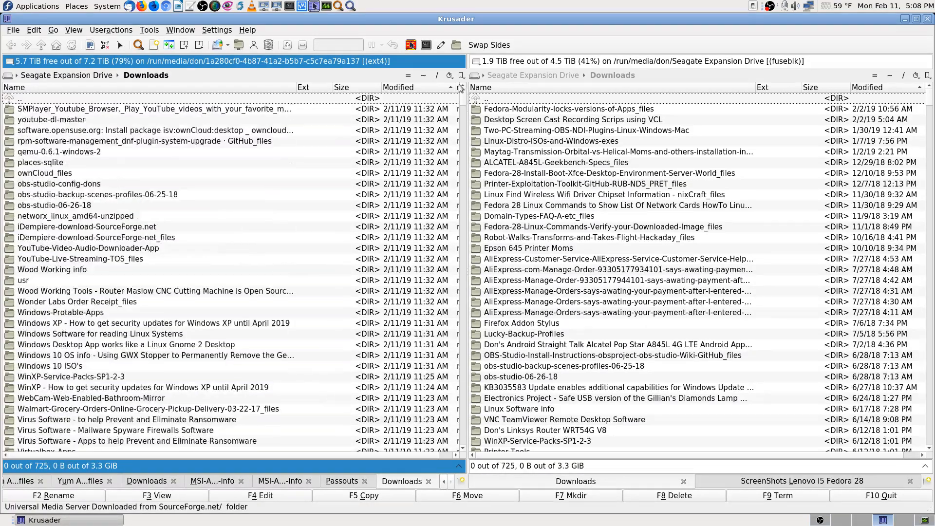
- Go up to the root folder of the backup drive and reopen its Downloads folder
double_click(138, 98)
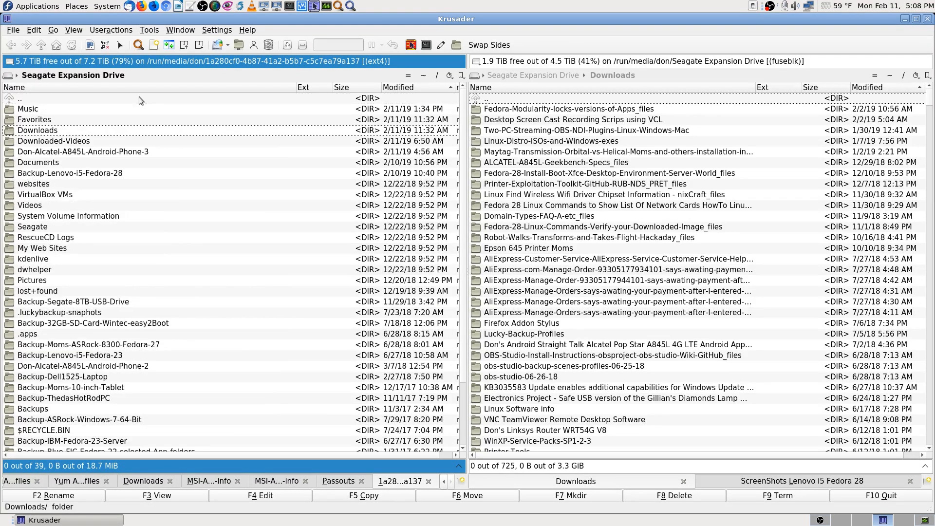
key("Return")
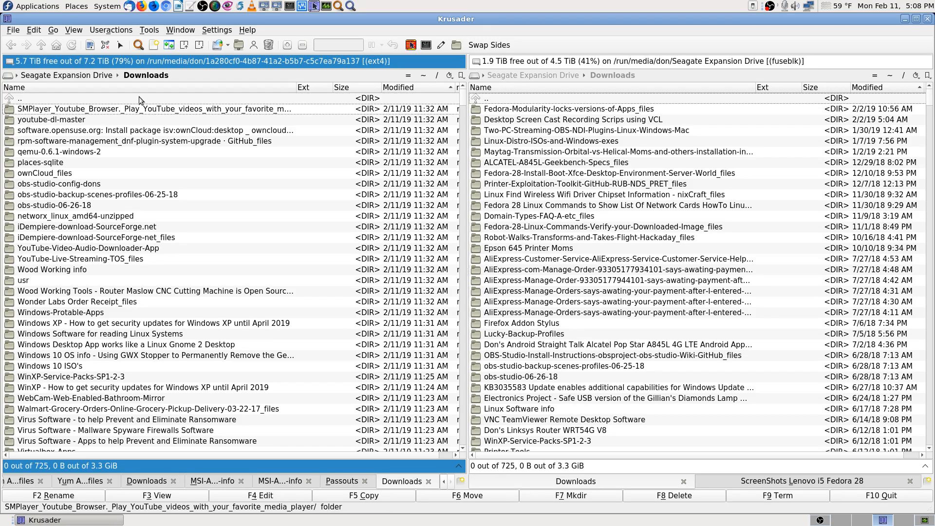
key("Down")
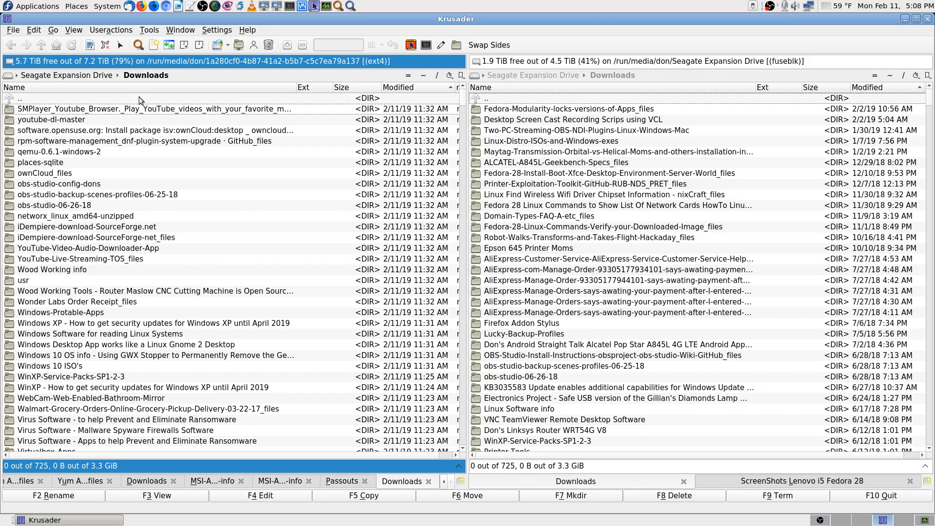
key("Return")
key("BackSpace")
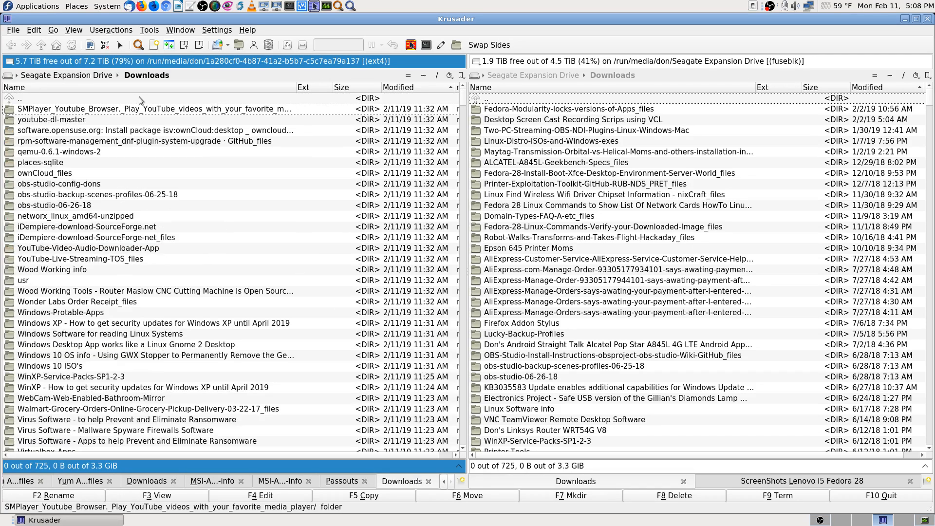
- Examine the folders in the backup drive's Downloads one by one, comparing their modification dates
key("Down")
key("Down")
key("Down")
key("Down")
key("Down")
key("Down")
key("Down")
key("Down")
key("Down")
key("Down")
key("Down")
key("Down")
key("Down")
key("Down")
key("Down")
key("Down")
key("Down")
key("Down")
key("Down")
key("Down")
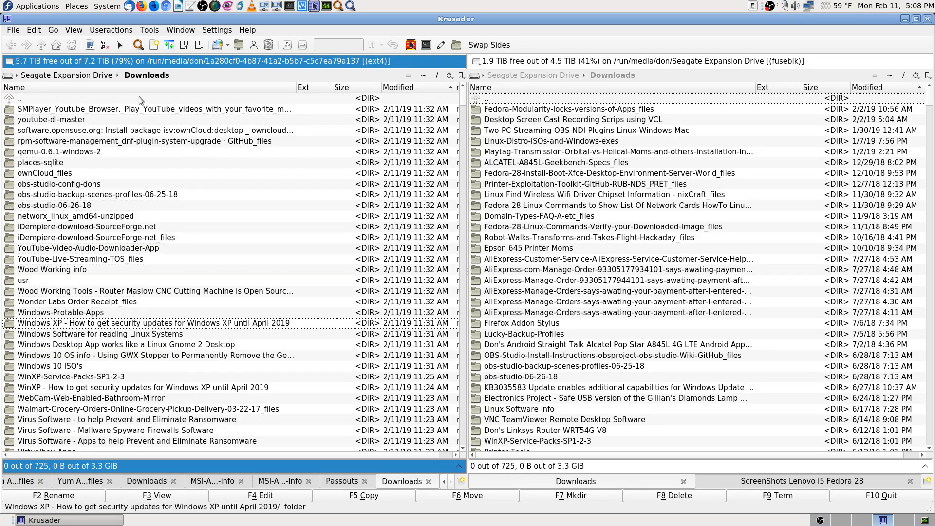
key("Down")
key("Down")
key("Down")
key("Down")
key("Down")
key("Down")
key("Down")
key("Down")
key("Down")
key("Down")
key("Down")
key("Down")
key("Down")
key("Down")
key("Down")
key("Down")
key("Down")
key("Down")
key("Down")
key("Down")
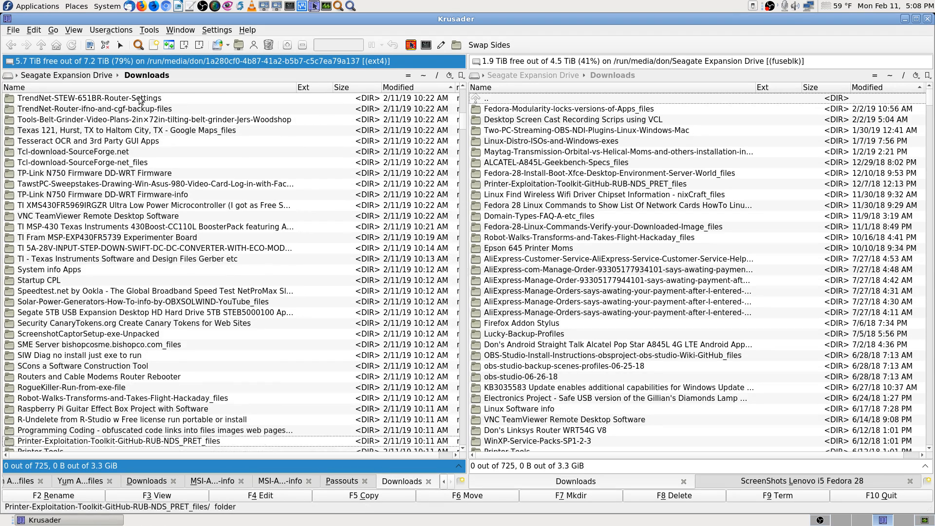
key("Down")
key("Down")
key("Down")
key("Down")
key("Down")
key("Down")
key("Down")
key("Down")
key("Down")
key("Down")
key("Down")
key("Down")
key("Down")
key("Down")
key("Down")
key("Down")
key("Down")
key("Down")
key("Down")
key("Down")
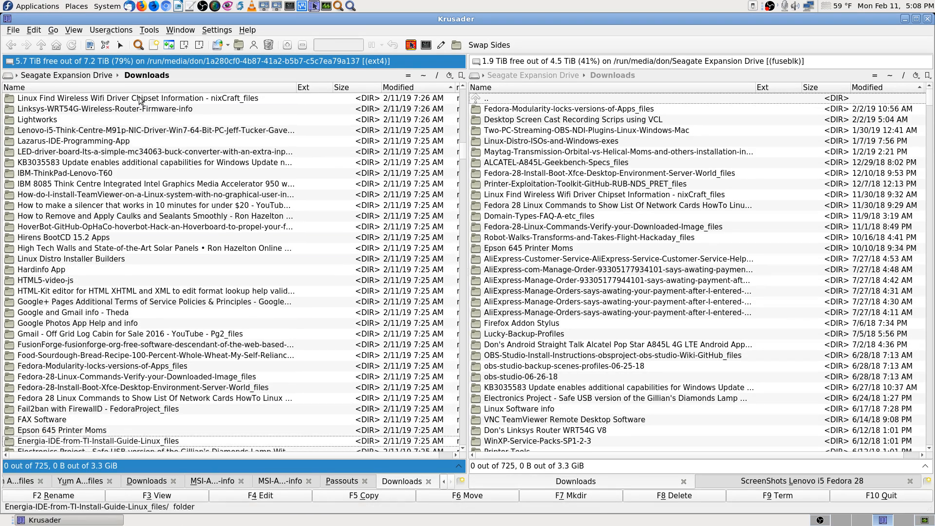
- Leave the backup drive's Downloads folder and open the Downloads folder inside Home
key("BackSpace")
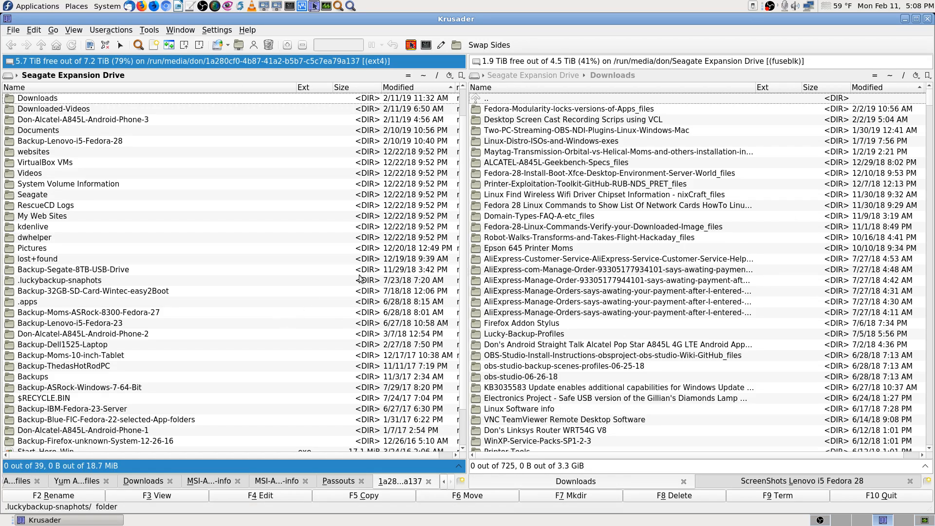
scroll(359, 278, "up", 1)
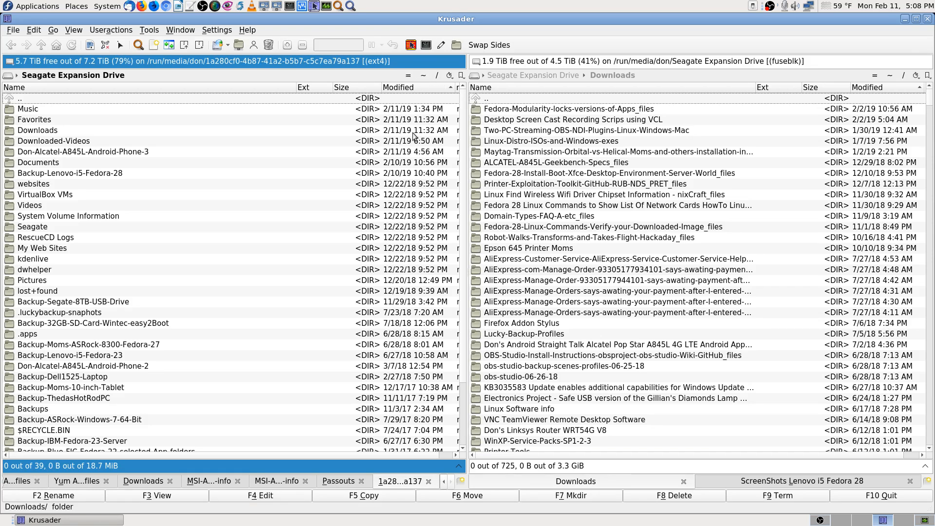
left_click(423, 75)
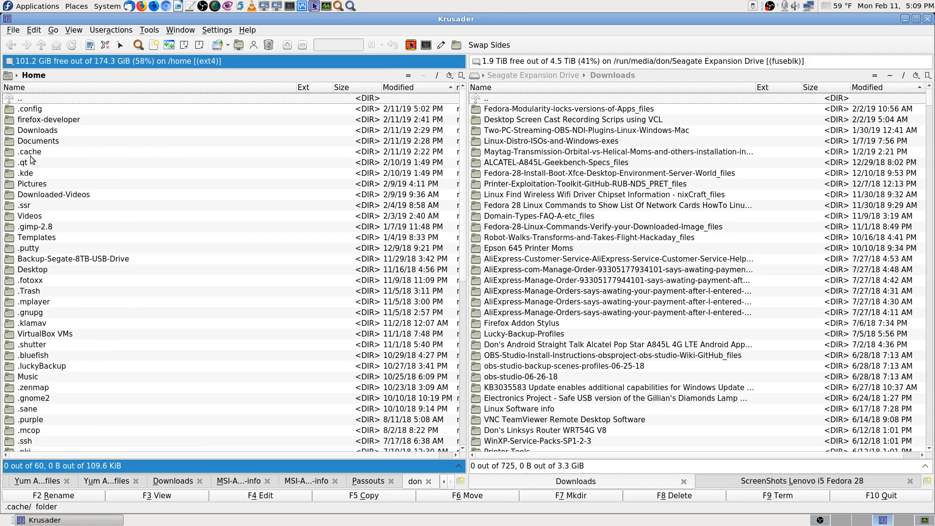
double_click(45, 132)
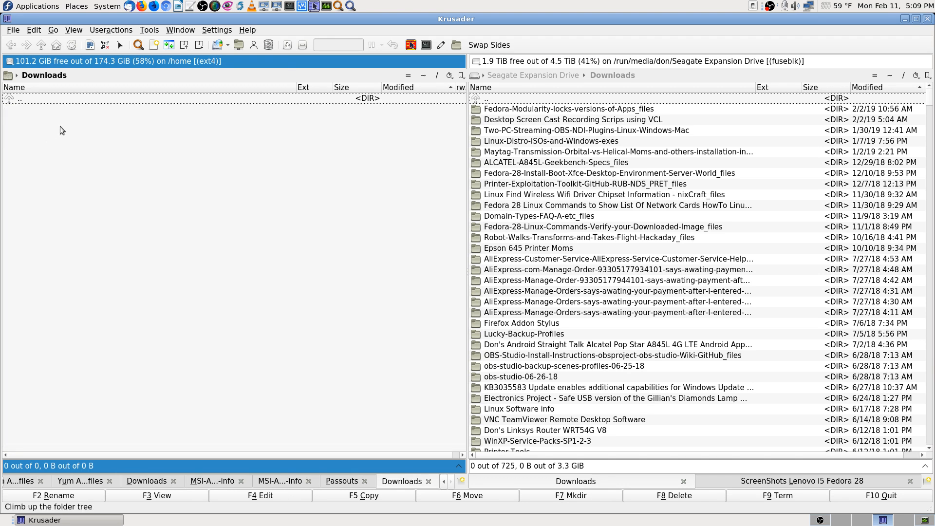
- In the other file pane, go to Home and open Videos > OBS-Studio-Streamed-Videos, then return to the Downloads pane
left_click(890, 75)
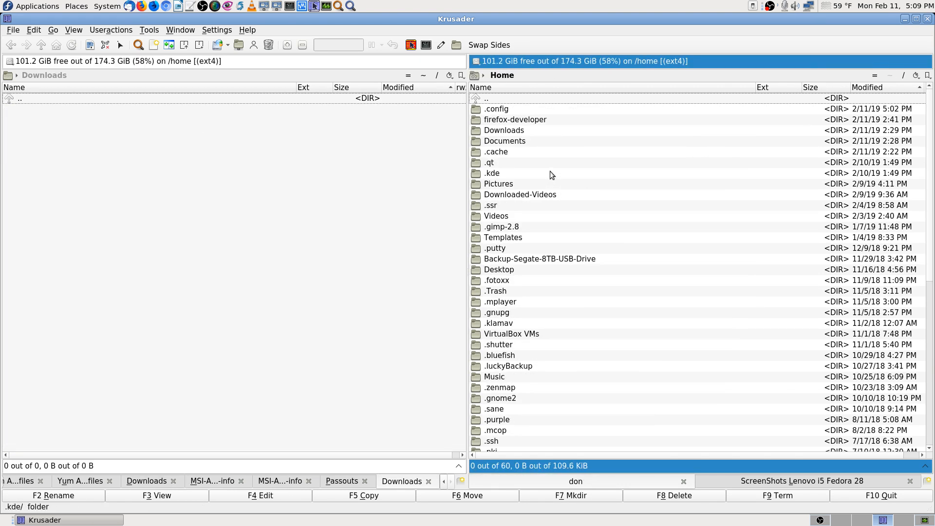
type("vi")
key("Return")
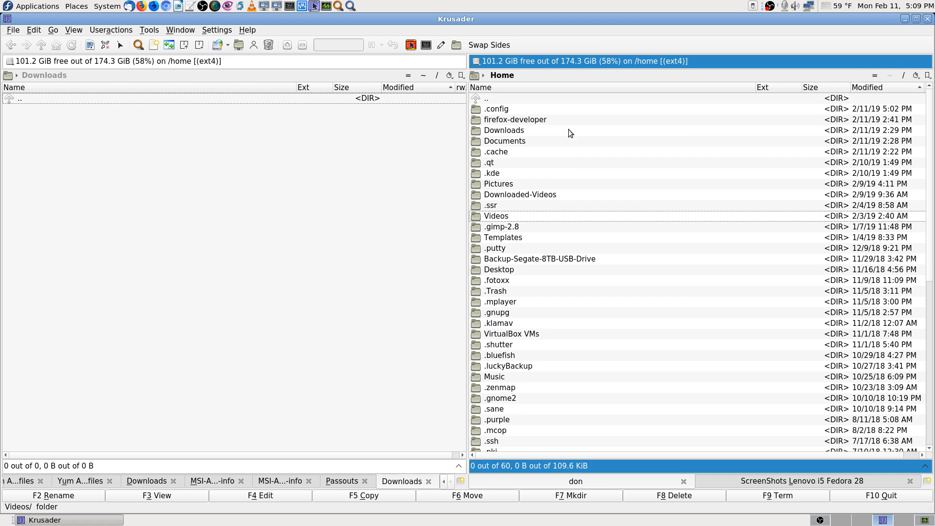
key("Down")
key("Return")
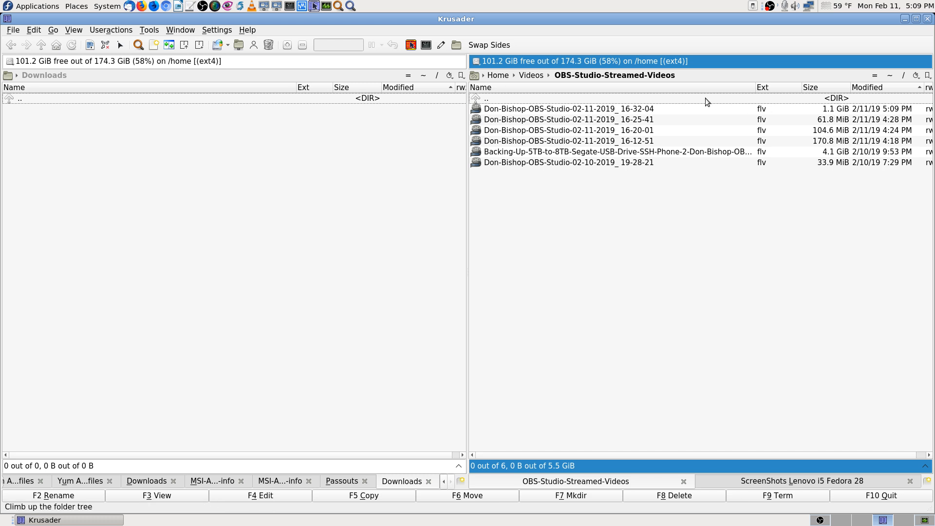
left_click(335, 104)
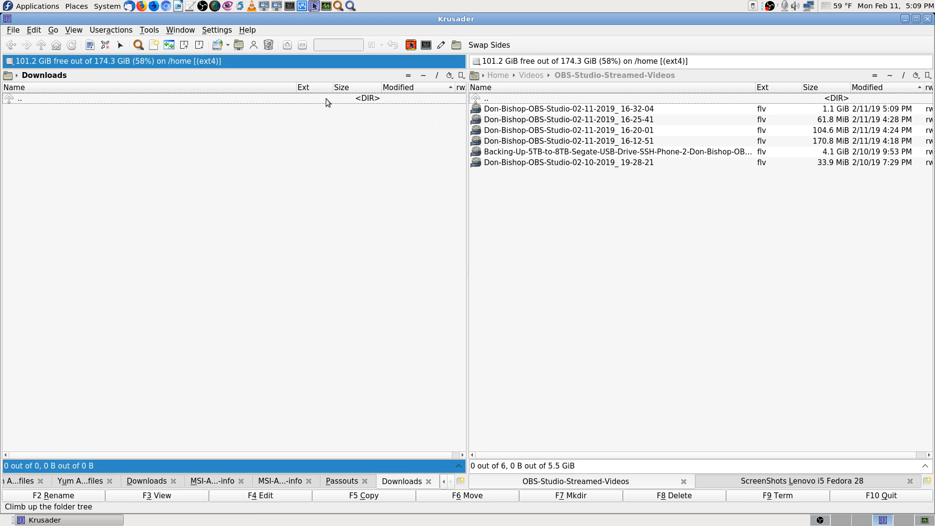
- On an empty workspace, find luckyBackup (super user) in the Application Finder and launch it, authenticating with the root password
left_click(902, 520)
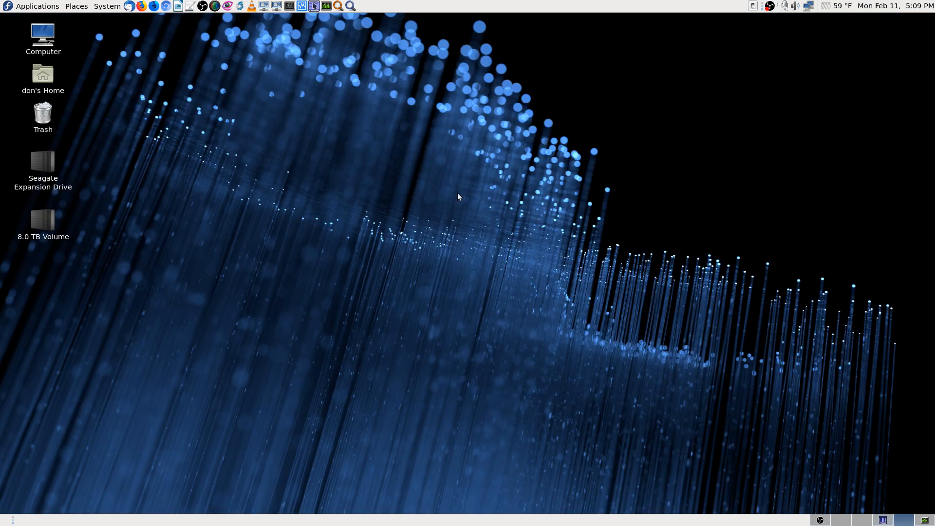
left_click(350, 5)
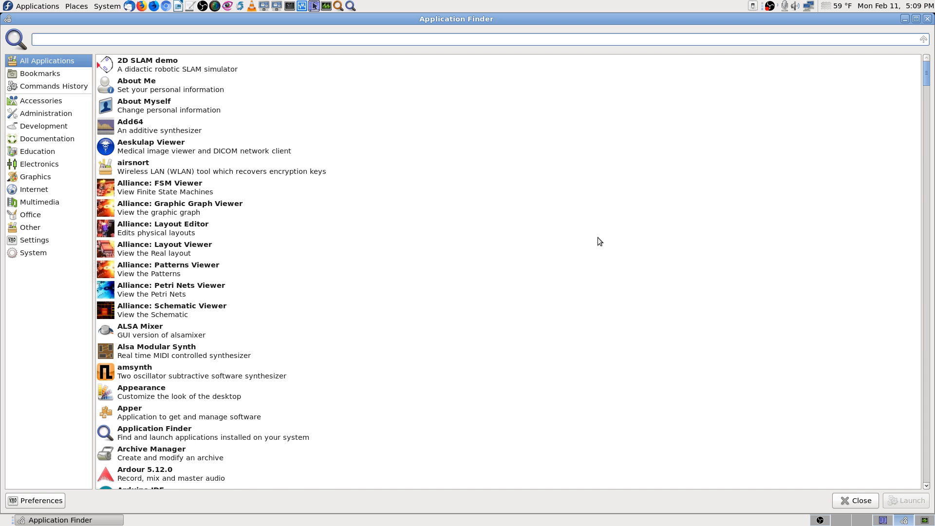
type("lucky")
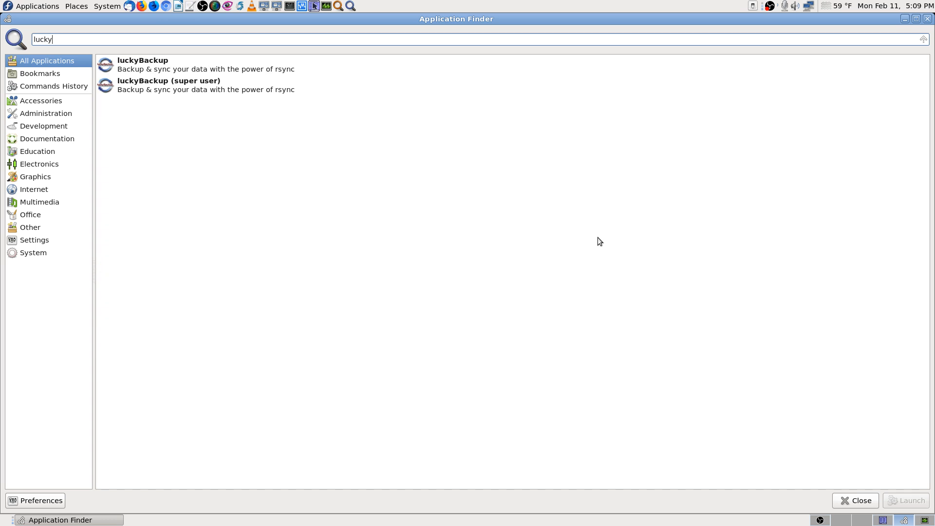
key("Up")
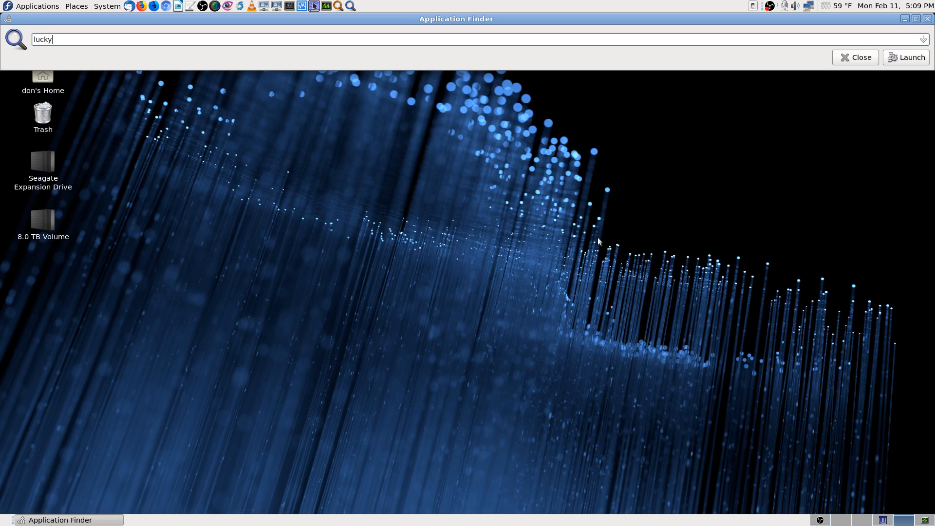
key("Down")
key("Down")
key("Down")
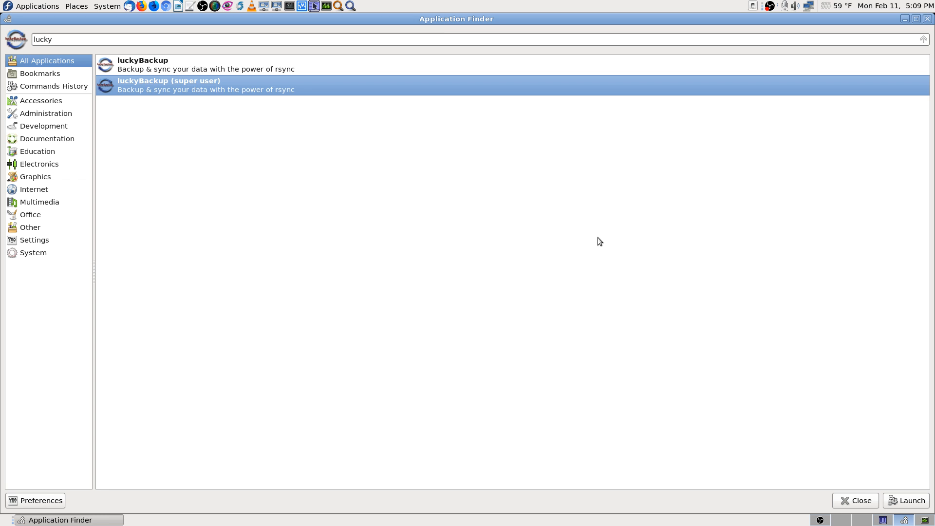
key("Return")
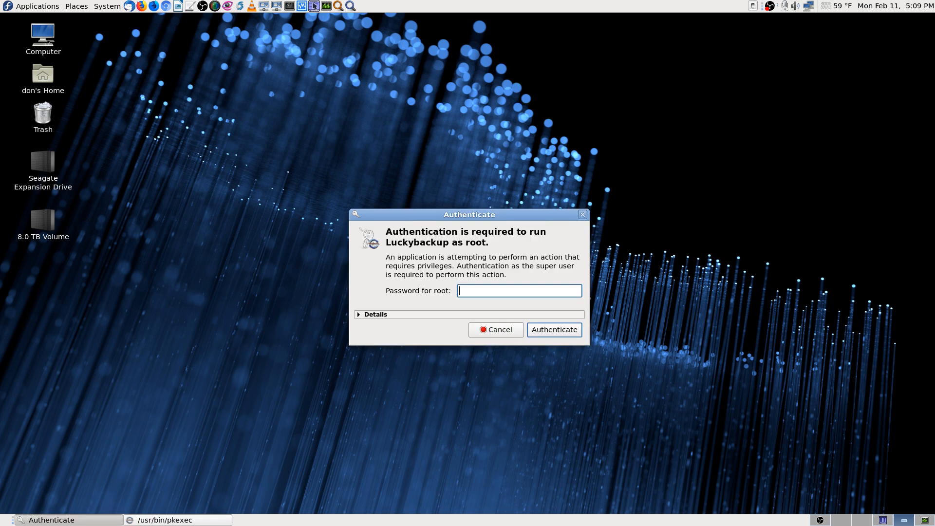
type("***************")
key("Return")
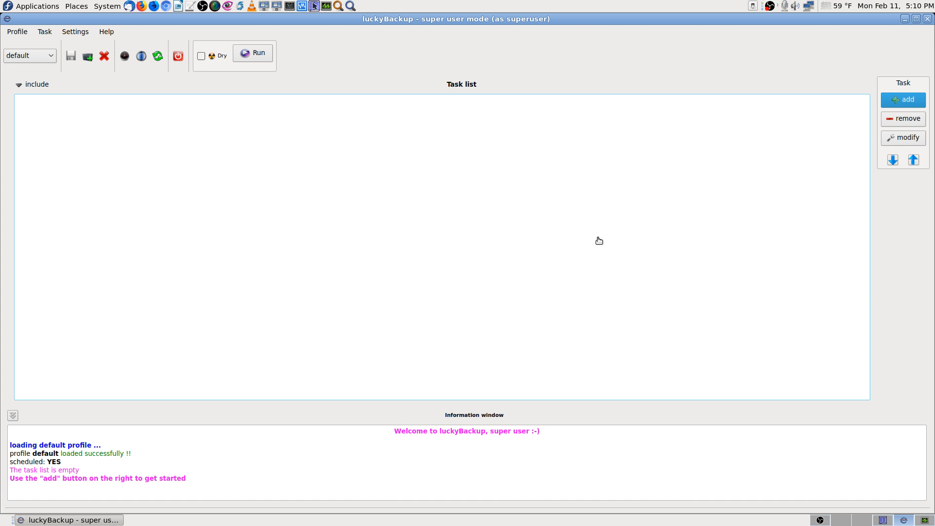
- Load the saved personal profile instead of default and open the properties of the "5TB Seagate Expansion Drive to 8TB USB Drive" task
left_click(46, 57)
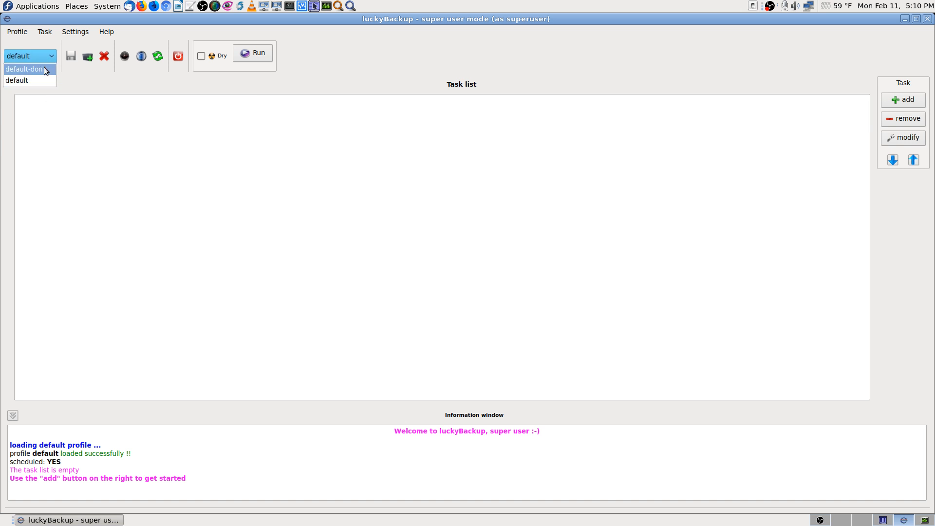
left_click(44, 69)
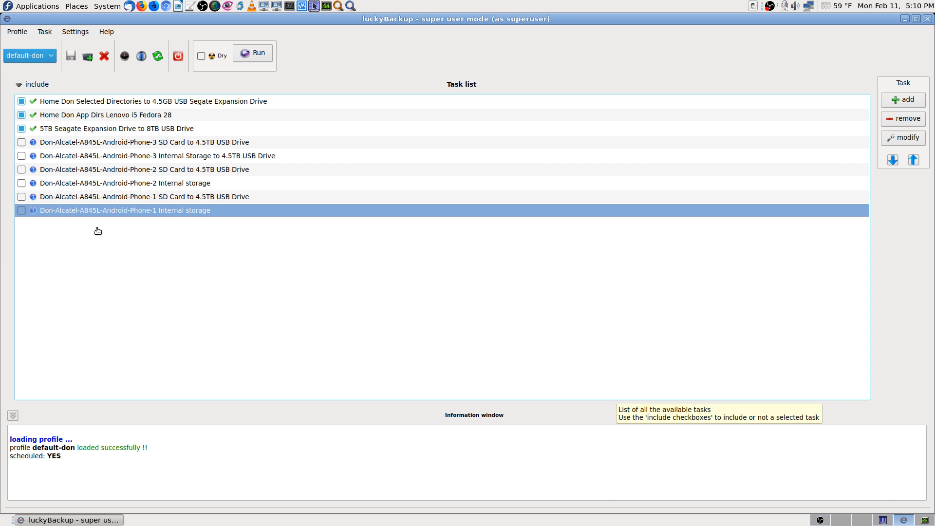
left_click(179, 130)
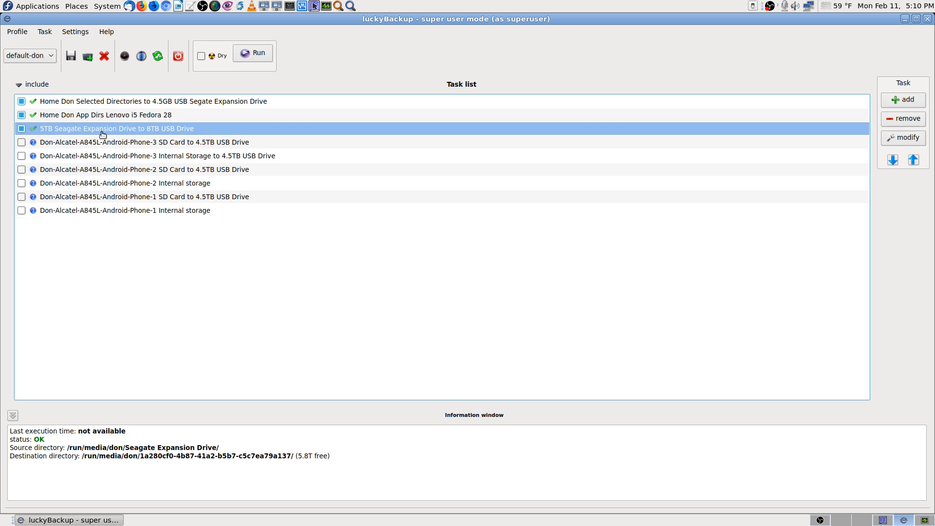
left_click(896, 137)
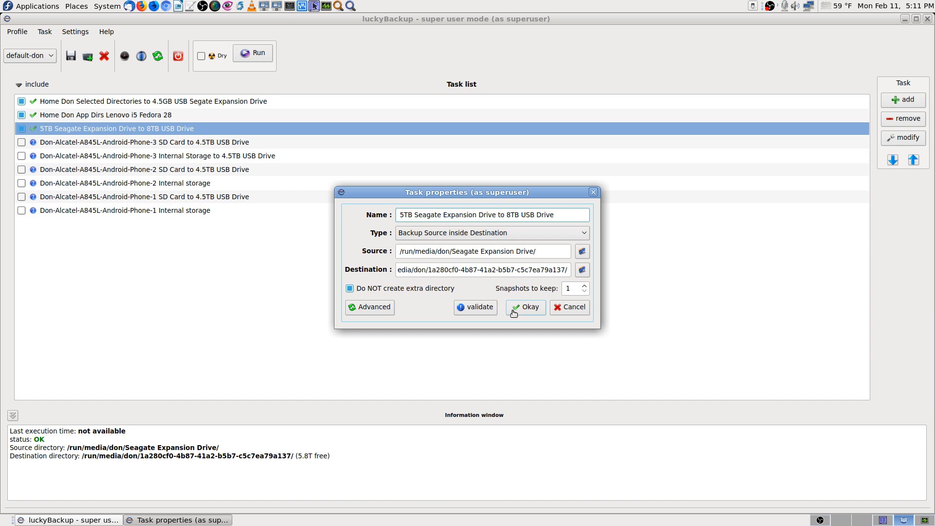
- Show the advanced task properties and review the description, exclude, include and remote settings
left_click(373, 307)
left_click_drag(496, 103, 488, 43)
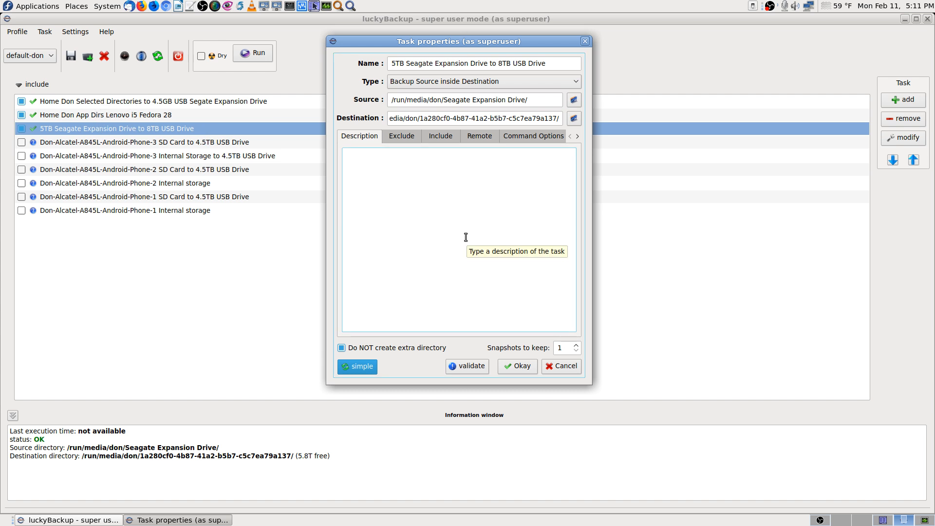
left_click(405, 138)
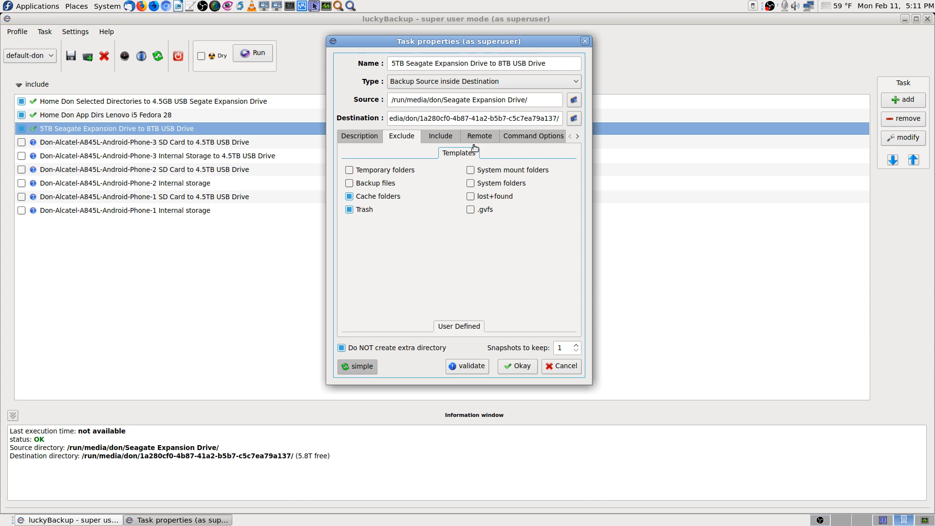
left_click(448, 142)
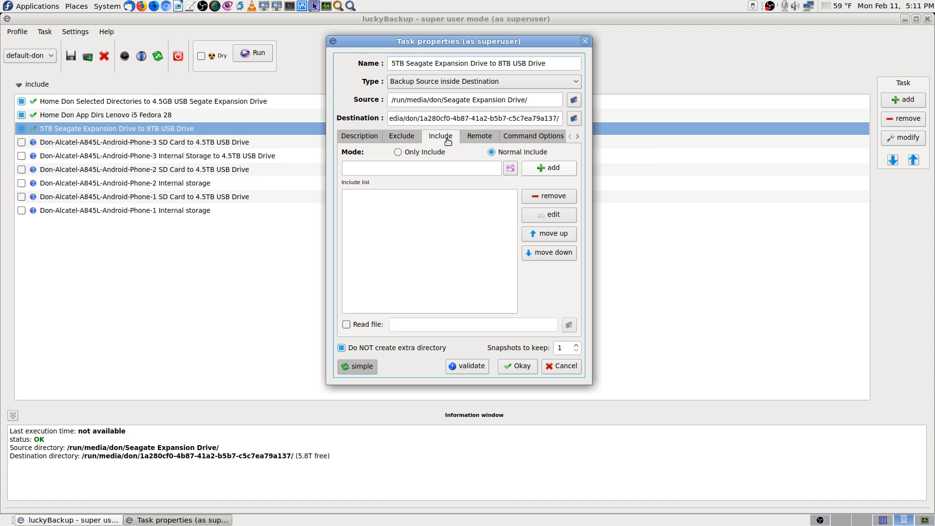
left_click(477, 144)
- In the task's Command Options, enable "Preserve ownership, times" and accept the task properties
left_click(525, 139)
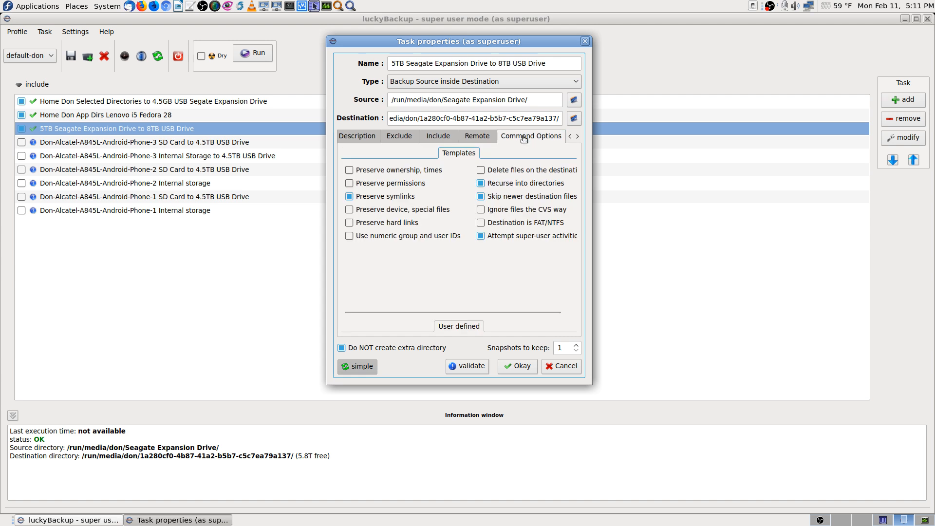
left_click_drag(588, 225, 703, 229)
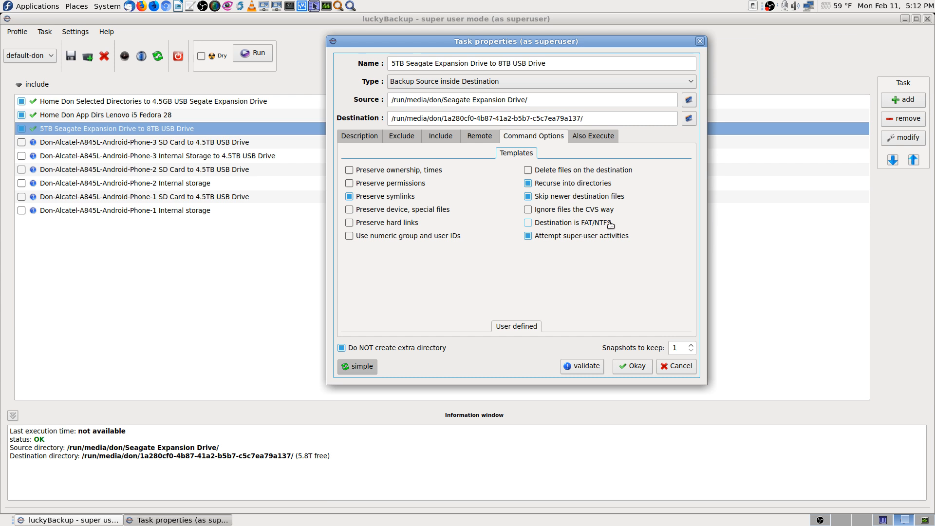
mouse_move(610, 224)
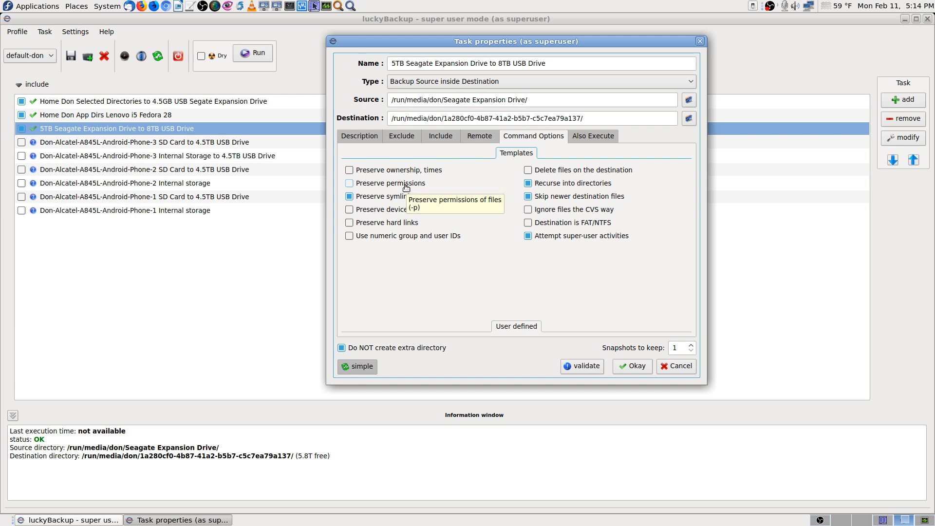
left_click(422, 171)
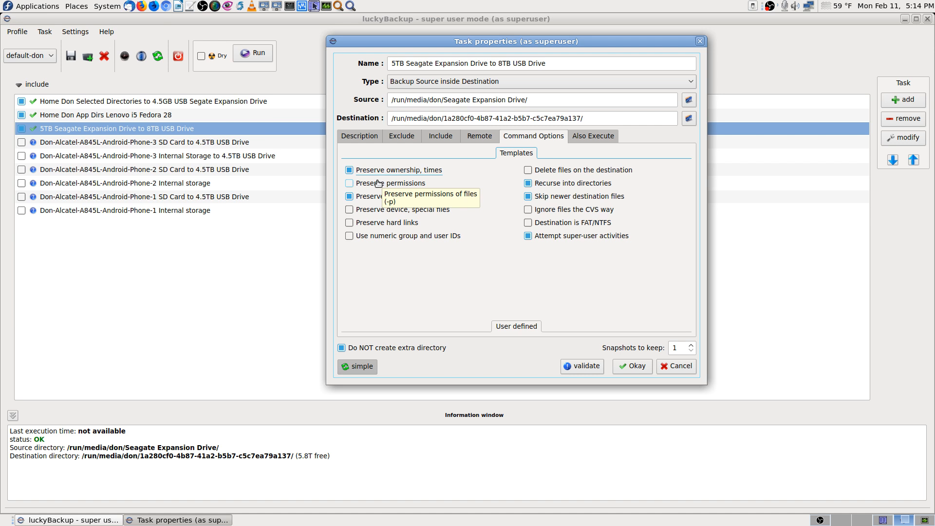
left_click(632, 366)
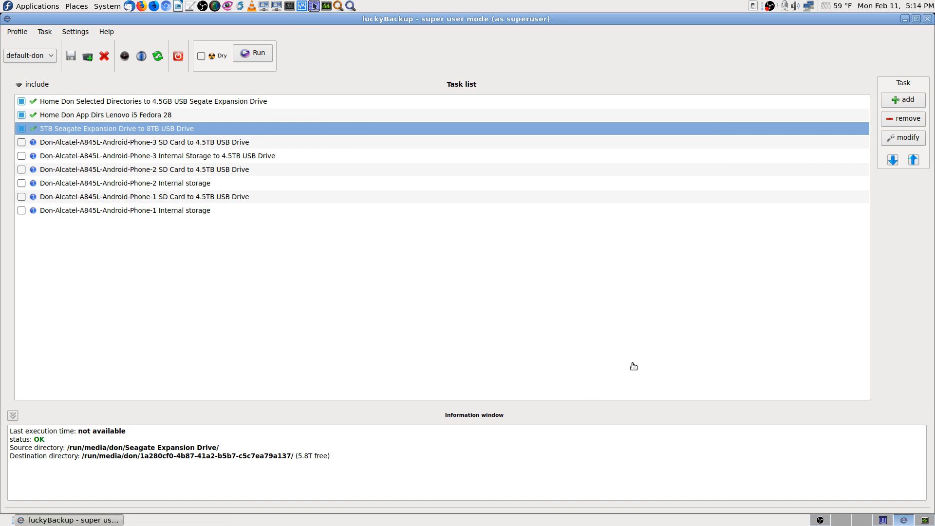
- Reopen the same task's properties, validate it to view the rsync command, and close the dialogs
left_click(903, 137)
left_click(469, 307)
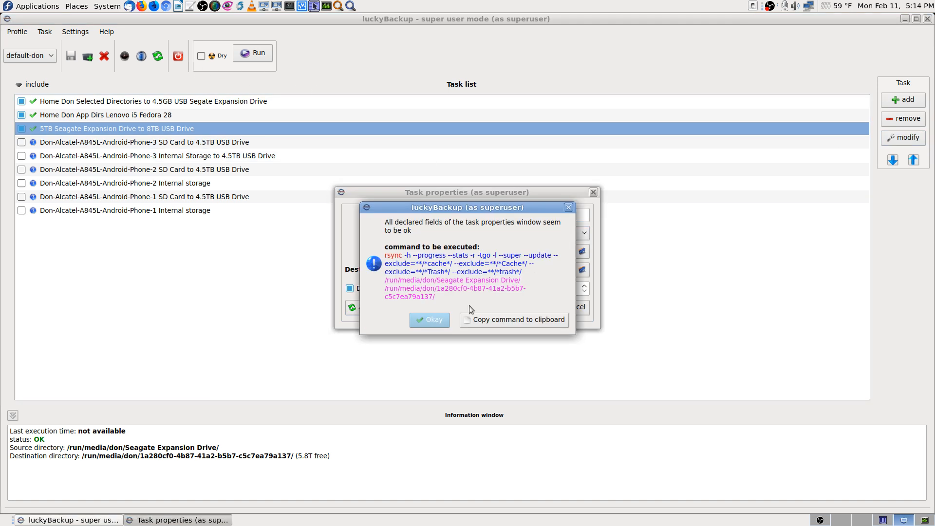
left_click(428, 320)
left_click(554, 313)
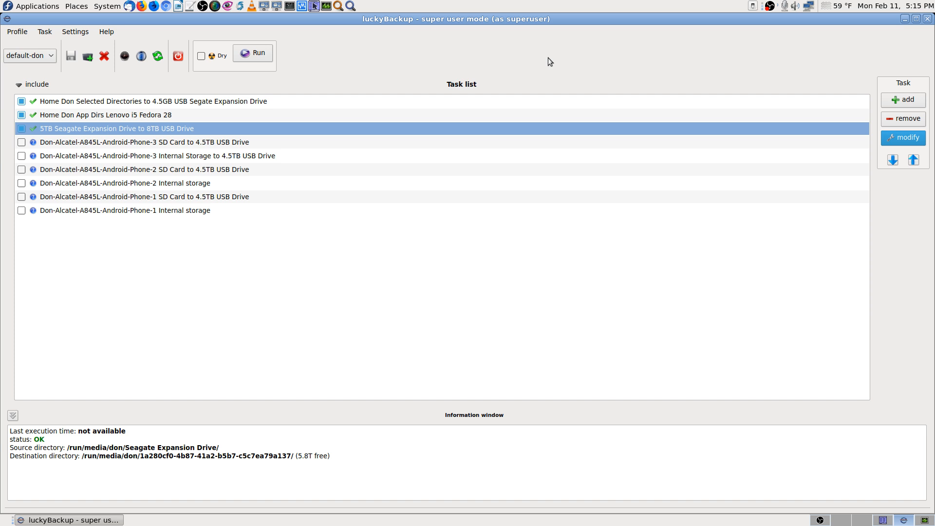
- Recheck the same task's advanced Command Options in a widened dialog, accept it and close luckyBackup
left_click(905, 138)
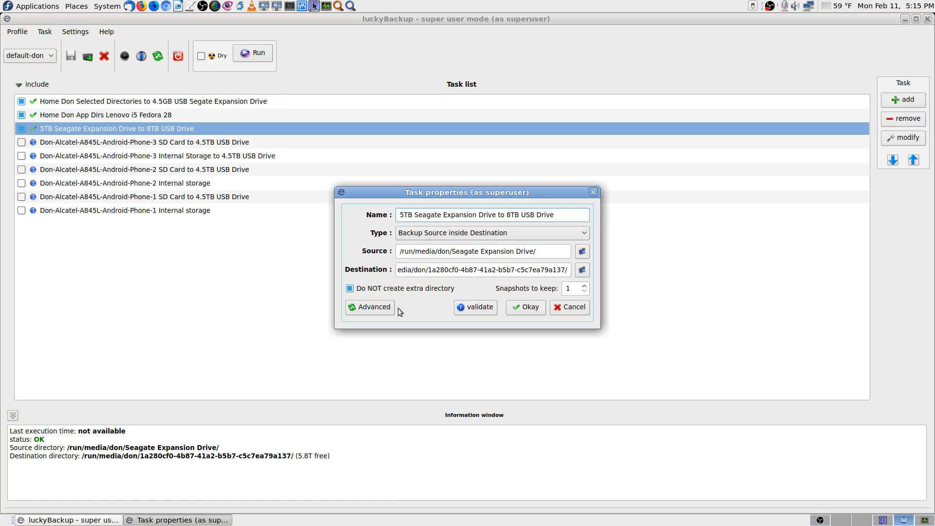
left_click(385, 307)
left_click_drag(486, 172, 463, 97)
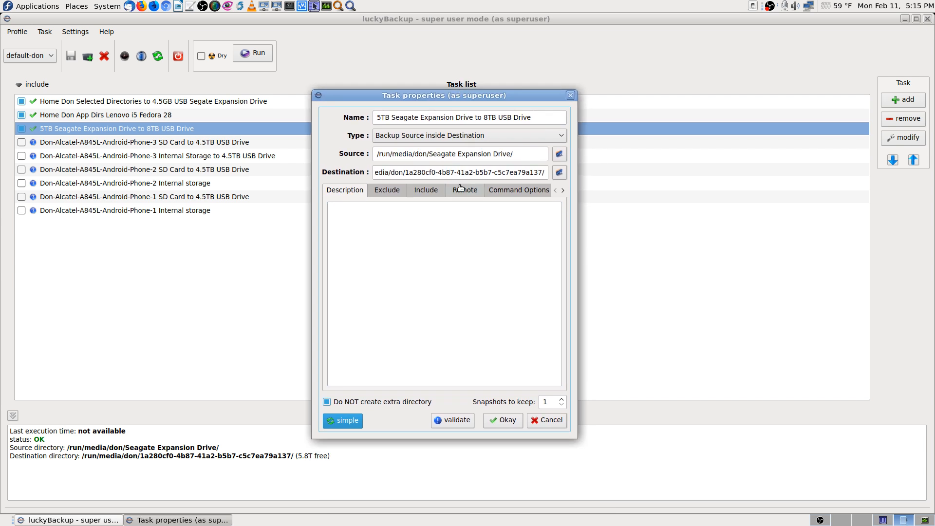
left_click(509, 195)
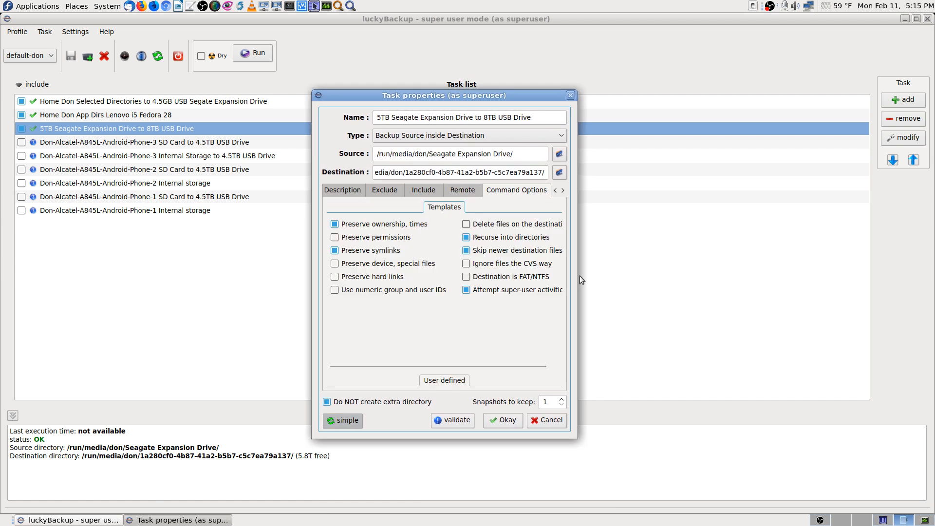
left_click_drag(579, 276, 664, 273)
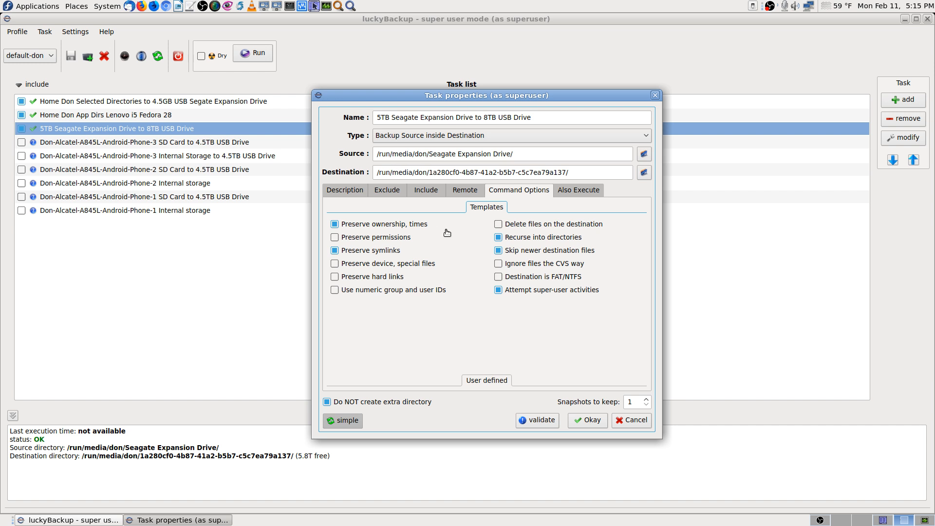
mouse_move(452, 226)
left_click(596, 419)
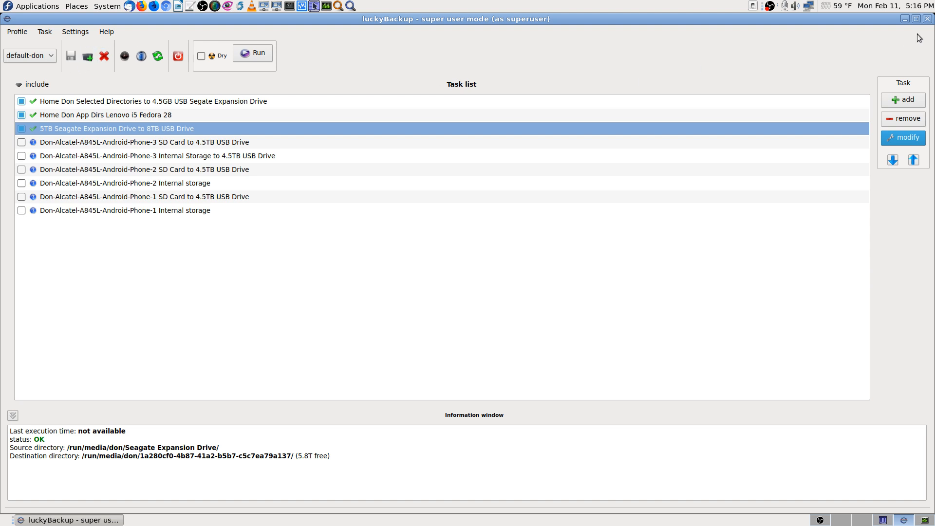
left_click(927, 18)
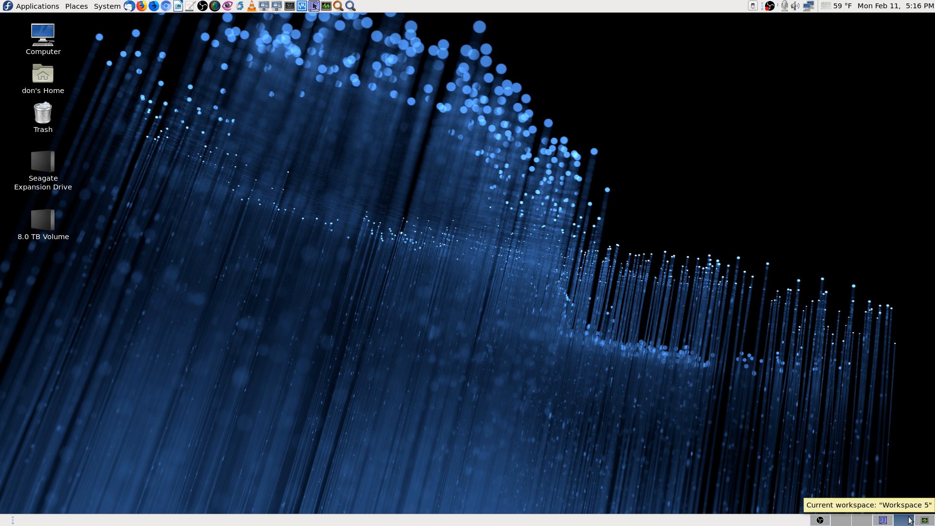
- Switch to the Krusader workspace and view the 7.3 TiB ext4 Seagate drive, then the 4.5 TiB NTFS one, in the active pane
left_click(883, 520)
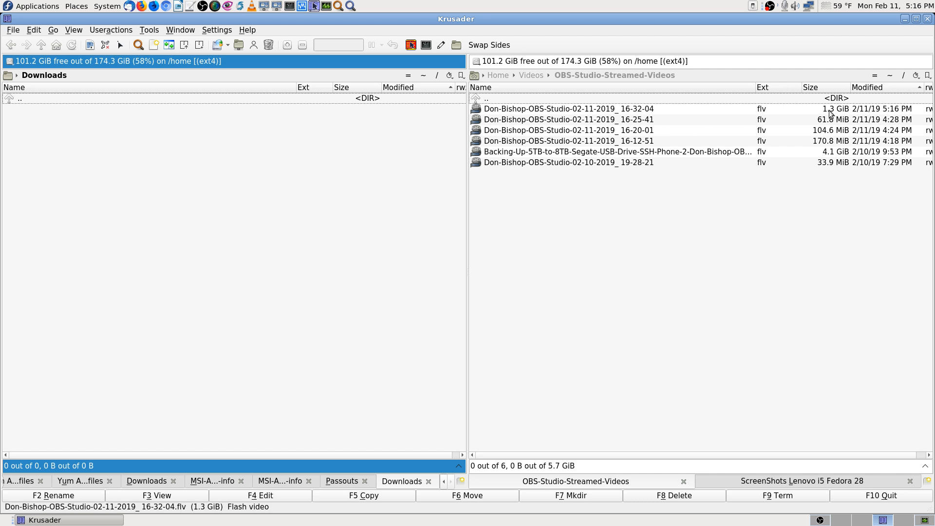
left_click(9, 61)
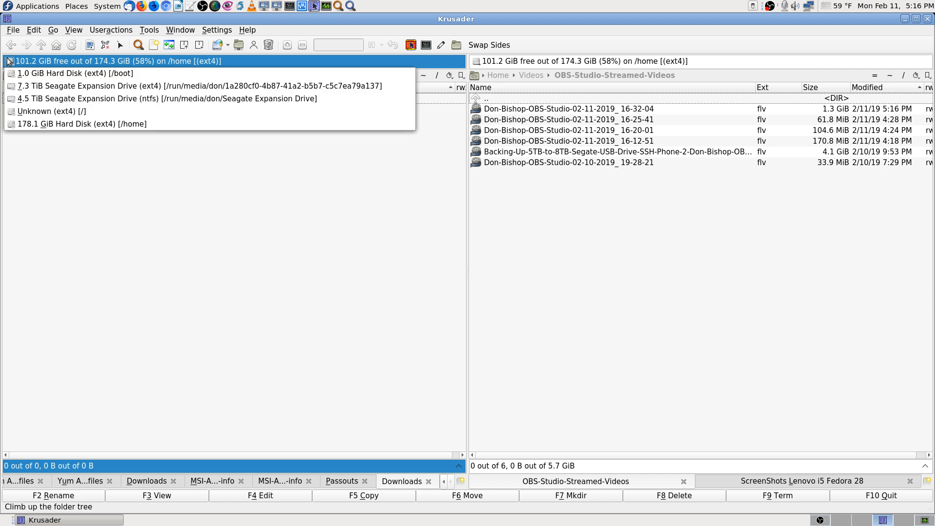
left_click(9, 87)
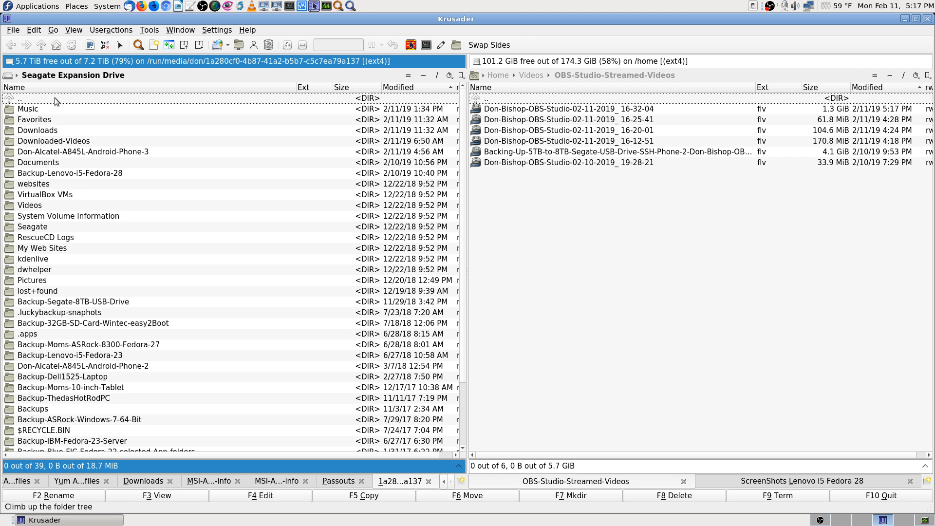
left_click(9, 62)
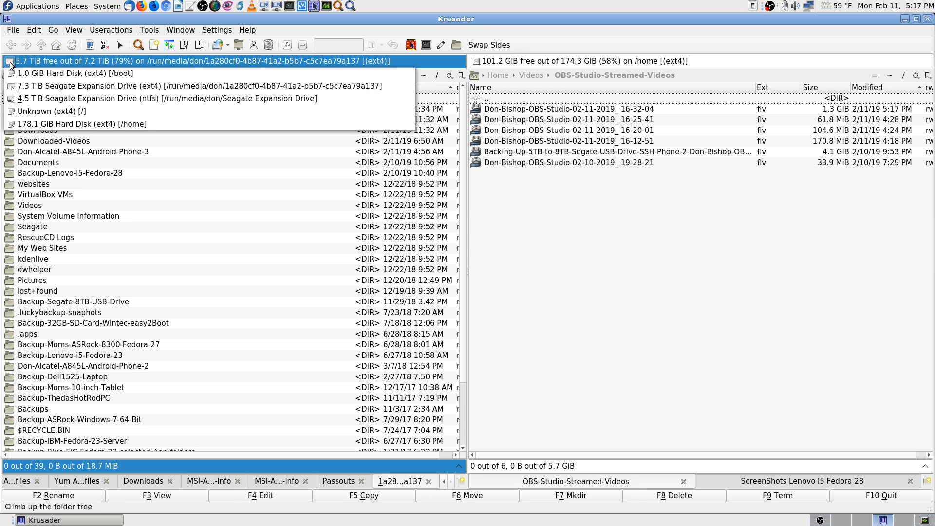
left_click(15, 99)
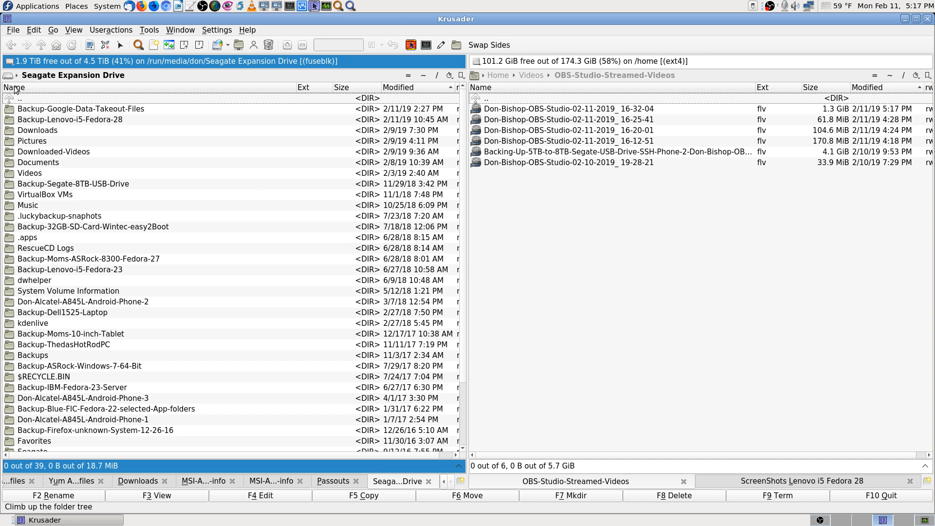
- Go to Home in the active pane and open its Downloads folder
left_click(423, 76)
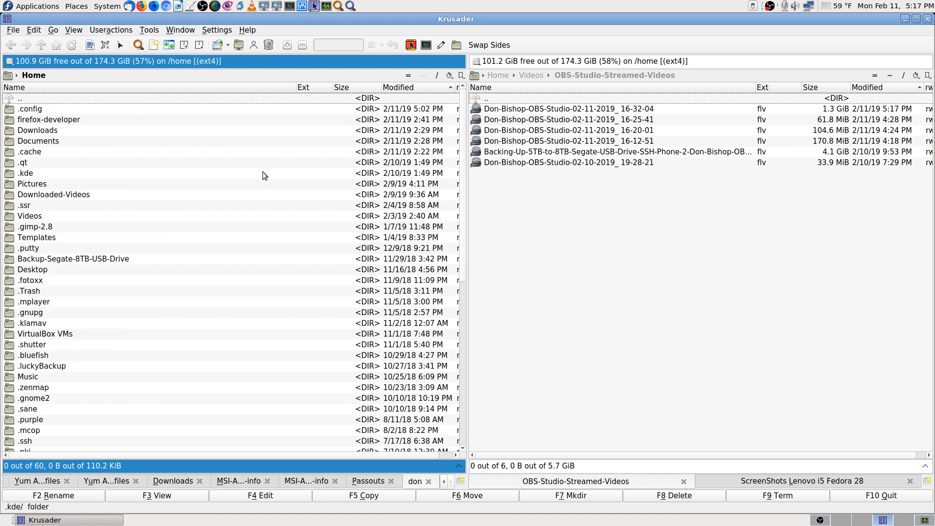
key("Down")
key("Down")
key("Down")
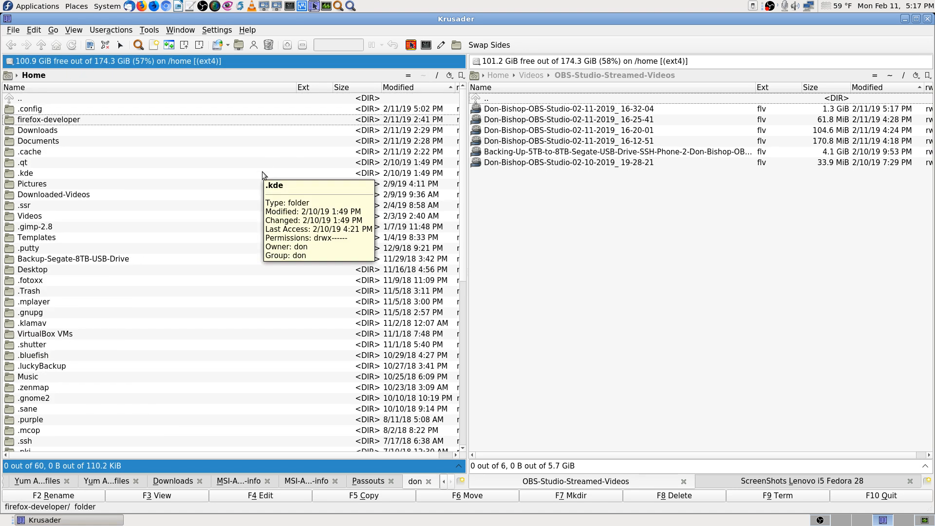
key("Up")
key("Up")
key("Up")
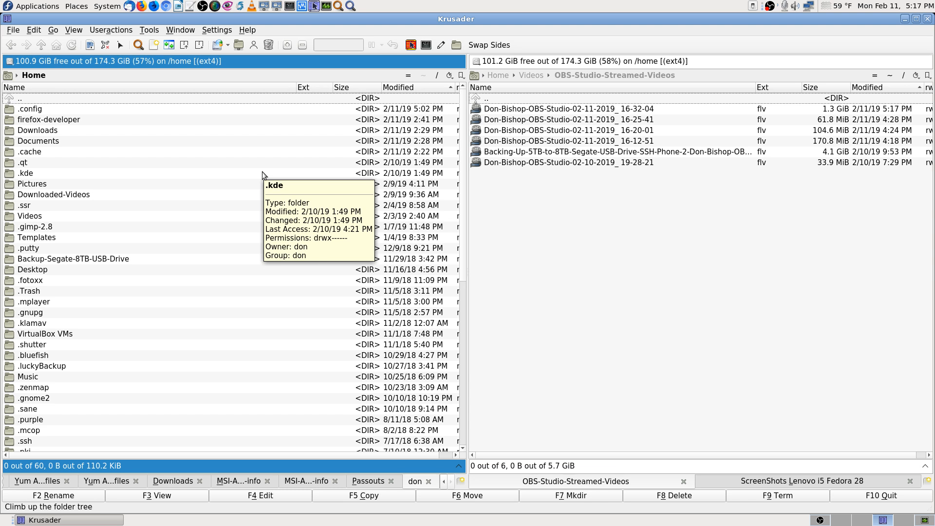
key("Down")
key("Down")
key("Down")
key("Down")
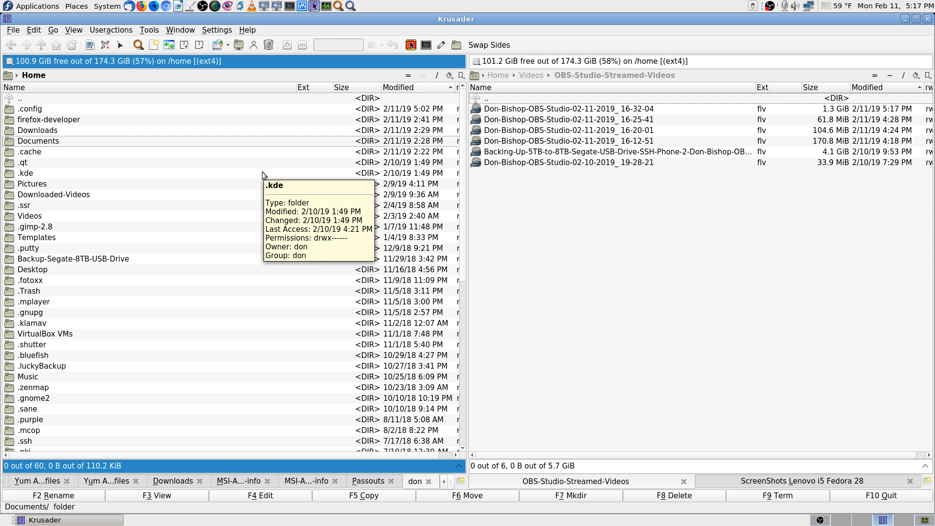
key("Up")
key("Return")
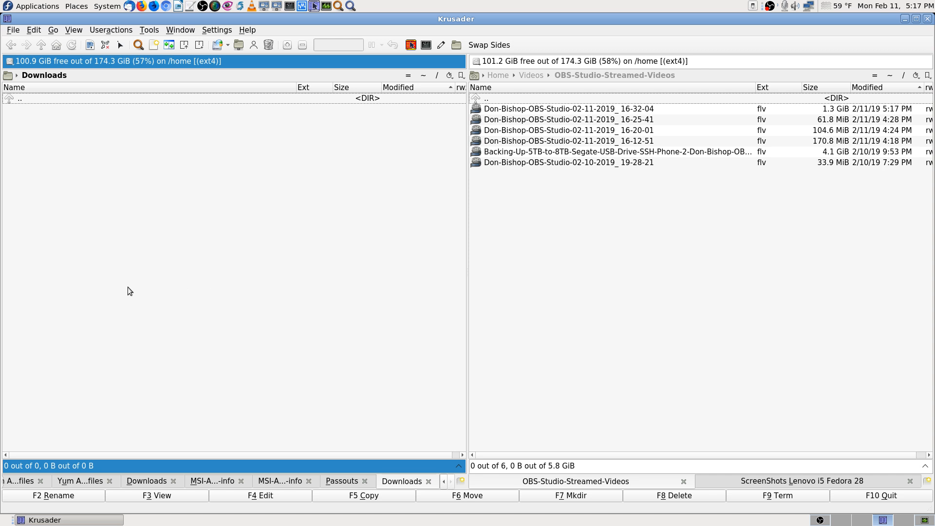
- Open the 7.3 TiB Seagate Expansion Drive, look inside its Music folder and return to the drive's top level
left_click(14, 63)
left_click(22, 87)
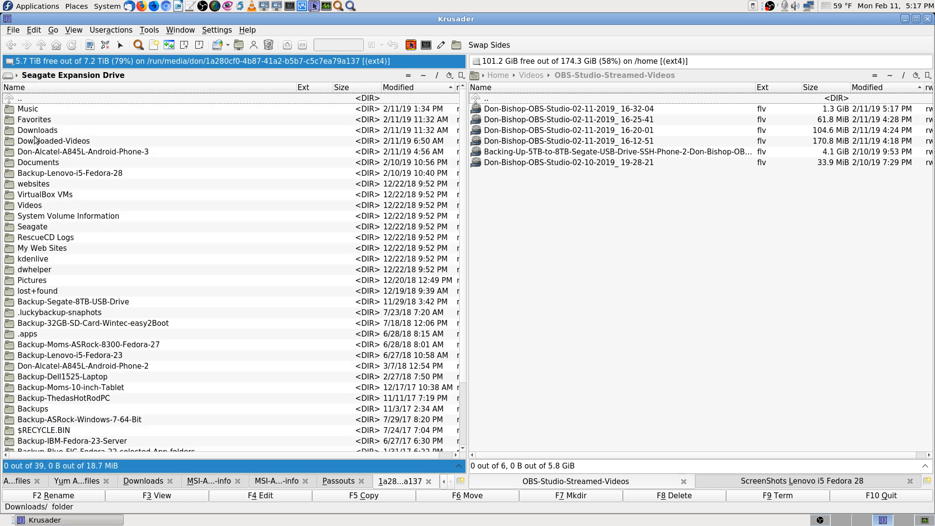
key("Down")
key("Return")
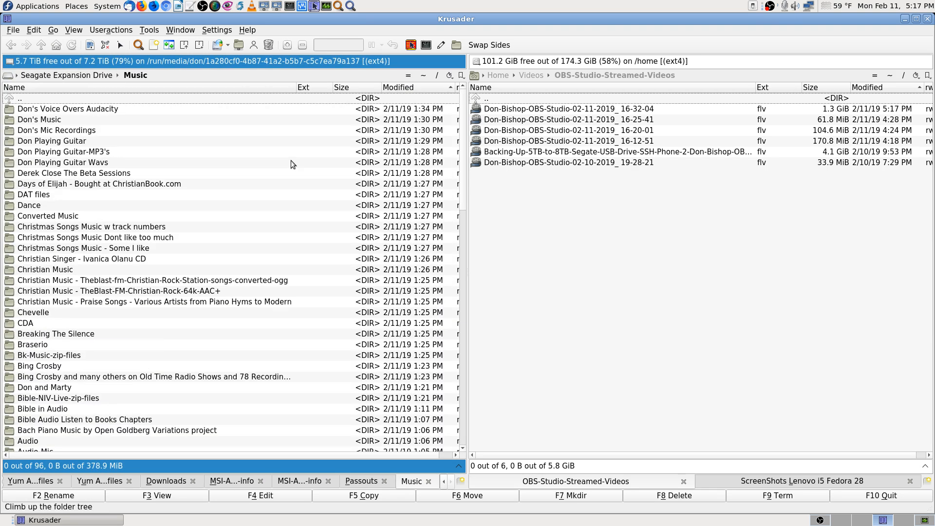
key("BackSpace")
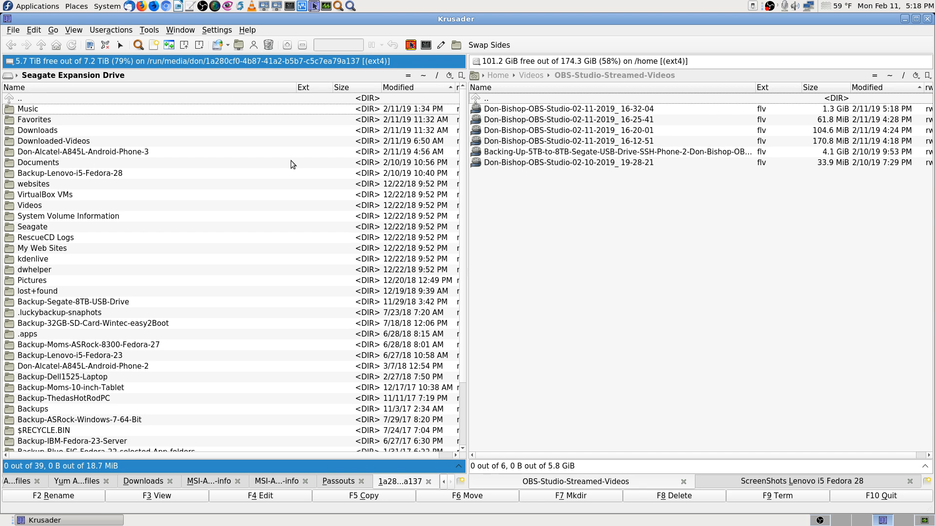
- Look inside the backup drive's Downloaded-Videos and Alcatel Android-Phone-3 folders, returning to the top level after each
key("Down")
key("Down")
key("Down")
key("Down")
key("Down")
key("Down")
key("Down")
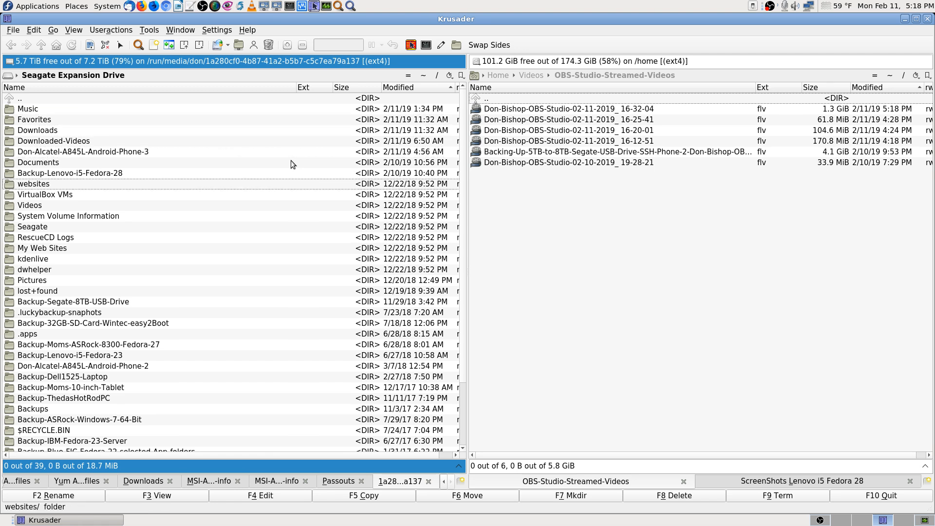
key("Up")
key("Up")
key("Up")
key("Up")
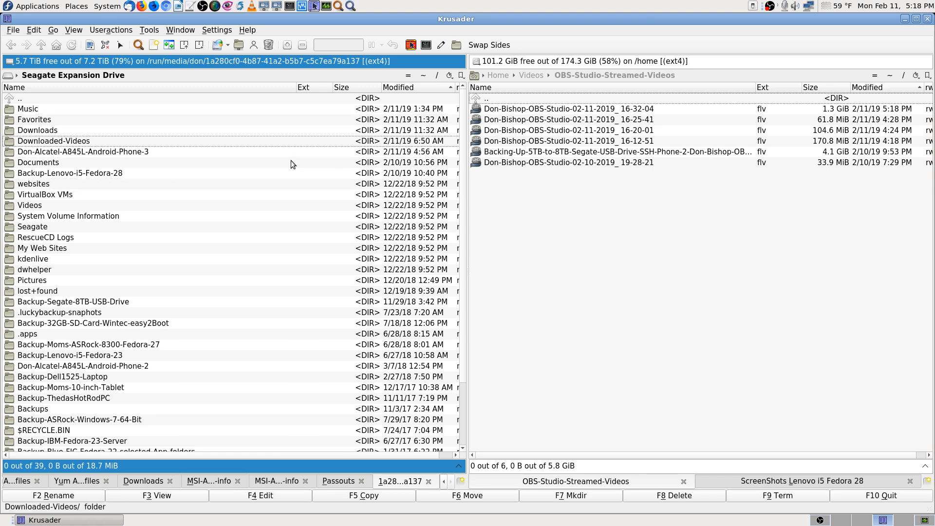
key("Return")
key("BackSpace")
key("Down")
key("Return")
key("BackSpace")
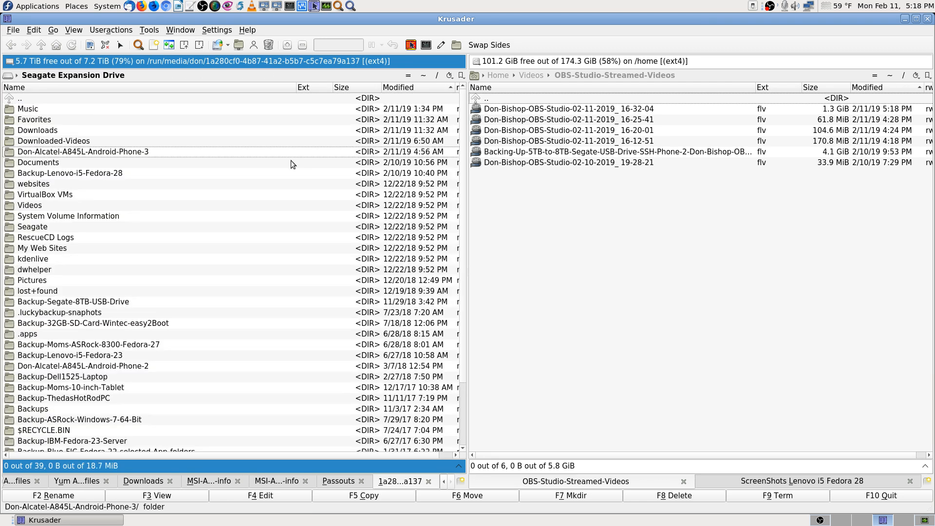
- Open the VirtualBox VMs folder on the backup drive
key("Up")
key("Up")
key("Up")
key("Up")
key("Up")
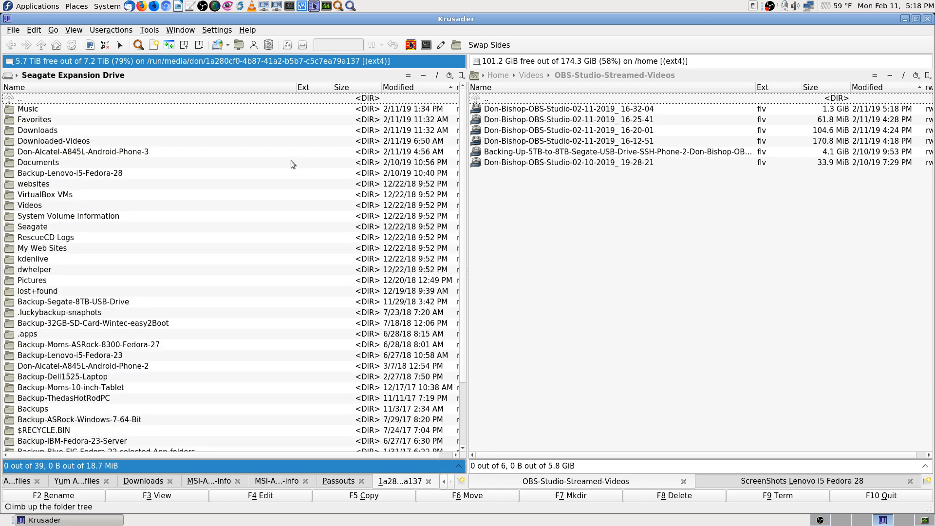
key("Down")
key("Down")
key("Down")
key("Down")
key("Down")
key("Down")
key("Down")
key("Down")
key("Down")
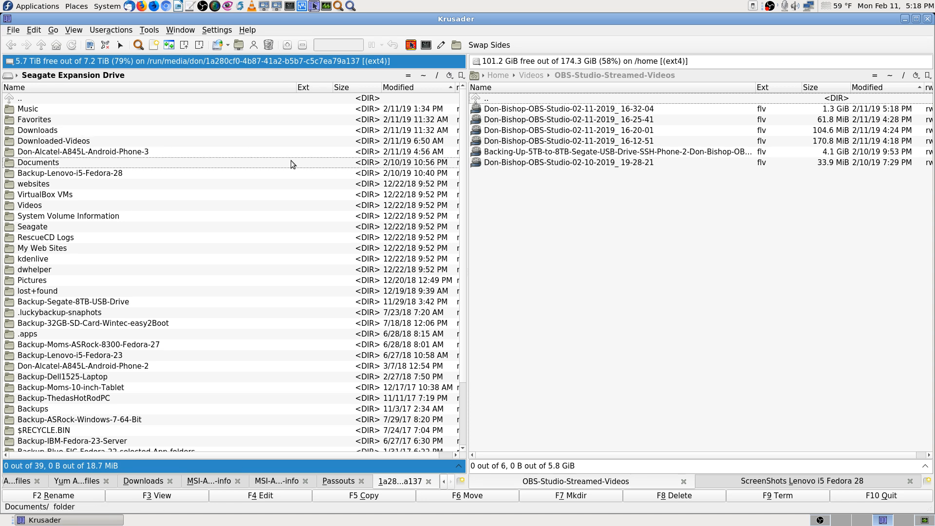
key("Return")
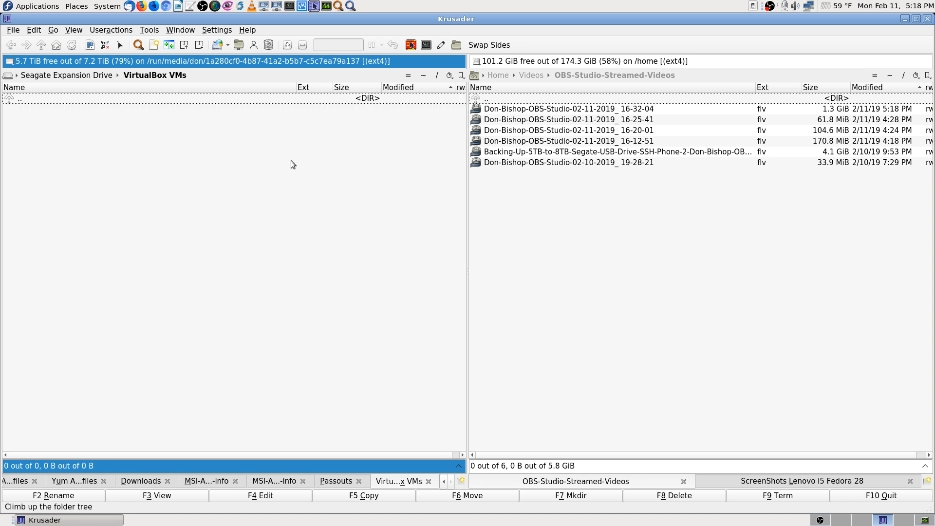
- Leave the VirtualBox VMs folder, look inside the backup drive's Videos folder and return to the drive's top level
key("Return")
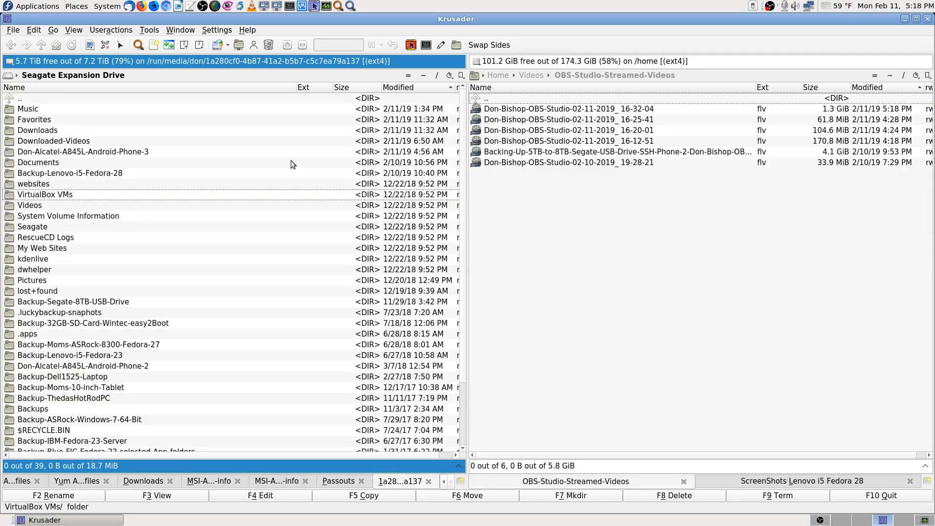
key("Down")
key("Return")
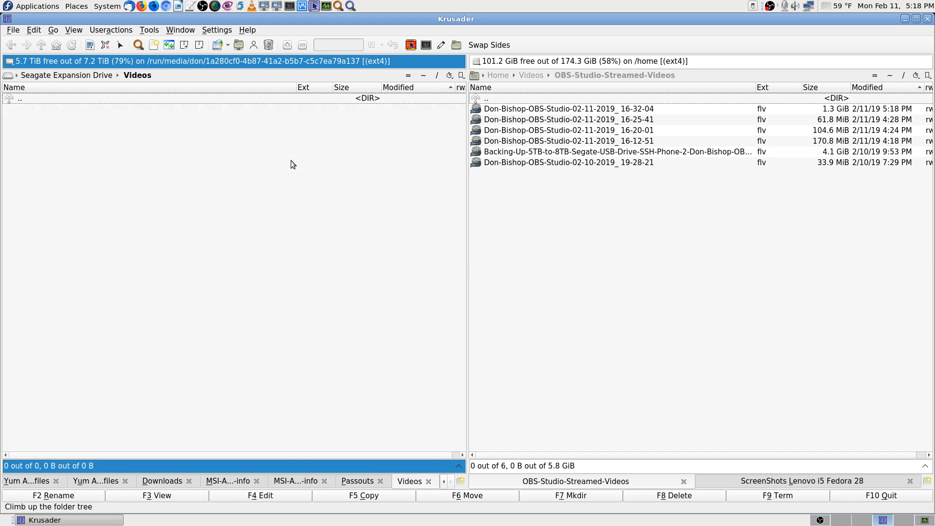
key("Return")
- Look inside the backup drive's System Volume Information and Seagate folders, returning to the top level after each
key("Down")
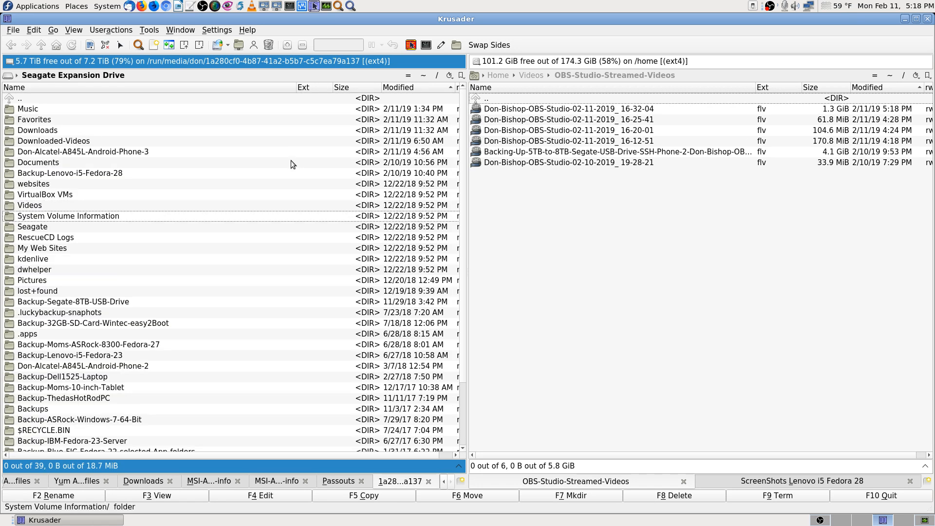
key("Return")
key("Return")
key("Down")
key("Return")
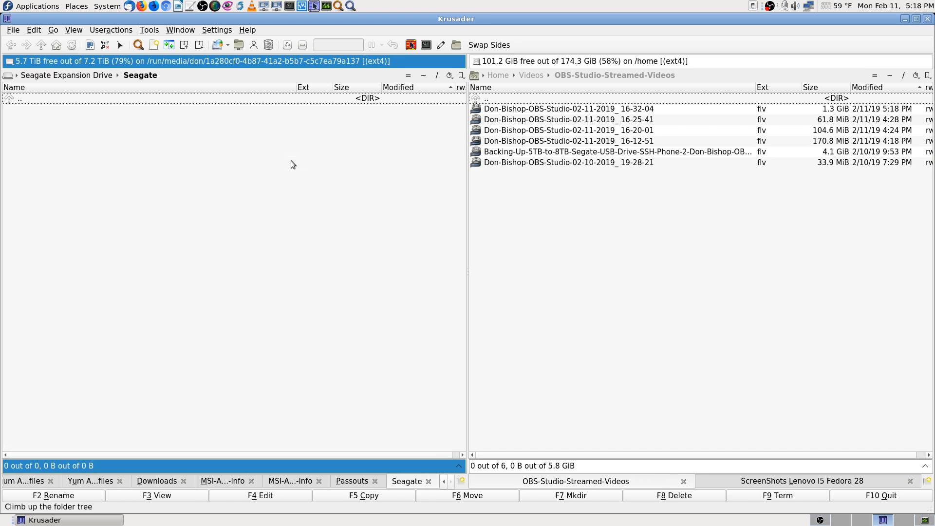
key("Return")
- Look inside the backup drive's RescueCD Logs and My Web Sites folders, returning to the top level after each
key("Down")
key("Down")
key("Down")
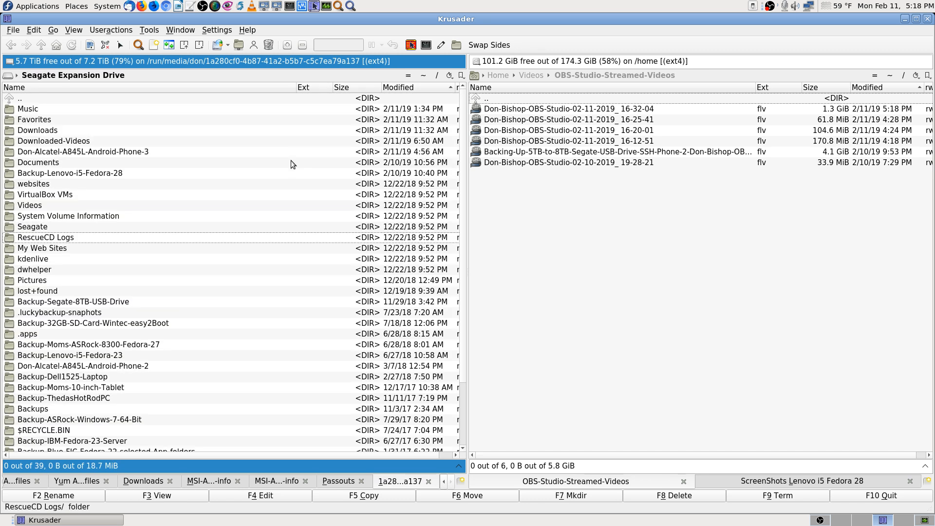
key("Up")
key("Up")
key("Return")
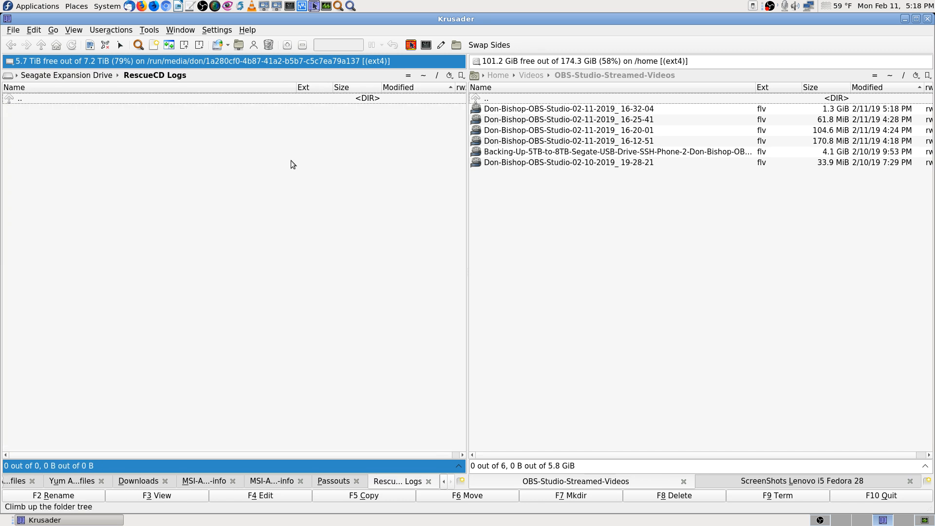
key("Return")
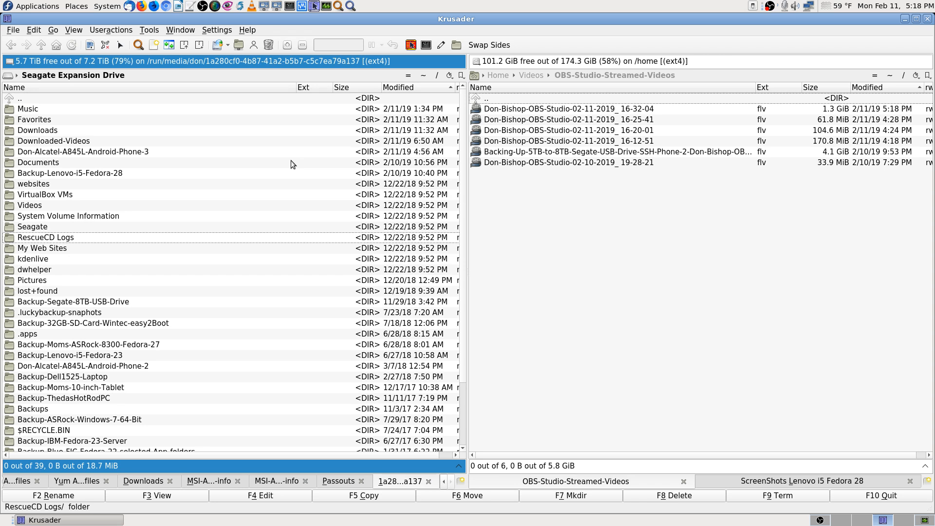
key("Down")
key("Return")
key("Return")
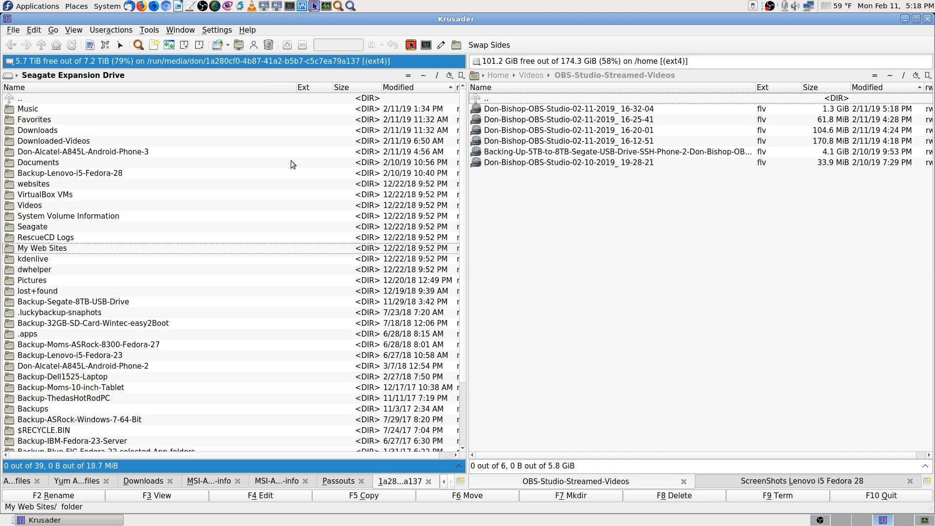
- Look inside the backup drive's kdenlive and dwhelper folders, returning to the top level after each
key("Down")
key("Return")
key("Return")
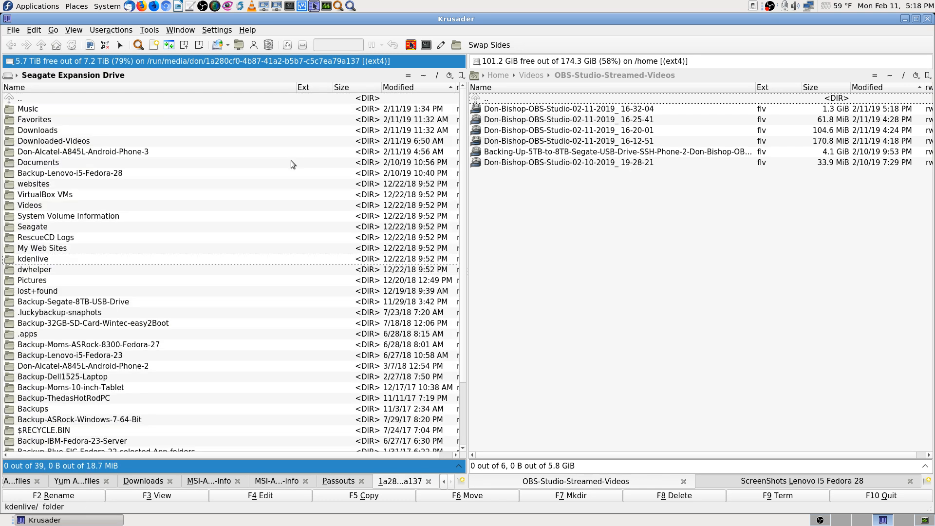
key("Down")
key("Return")
key("Return")
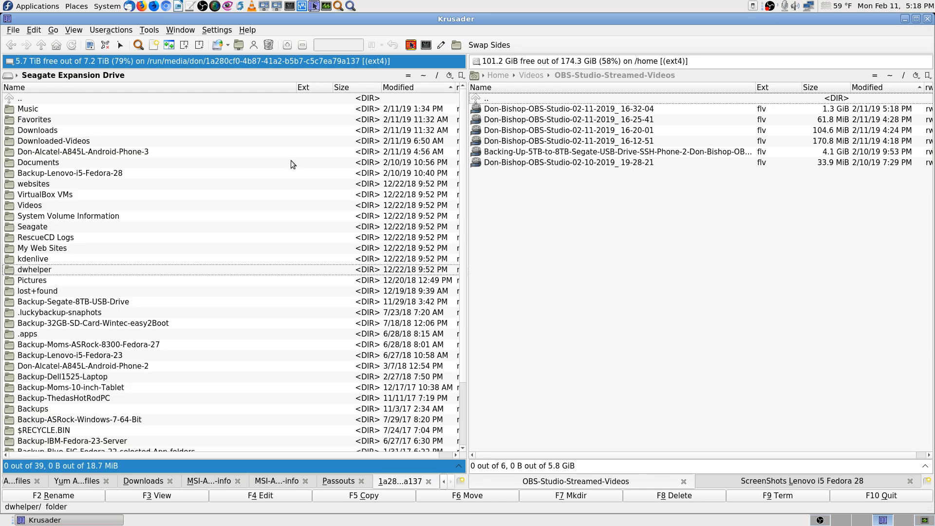
- Open the Downloads folder in Home, and switch to the empty desktop workspace
key("BackSpace")
key("Return")
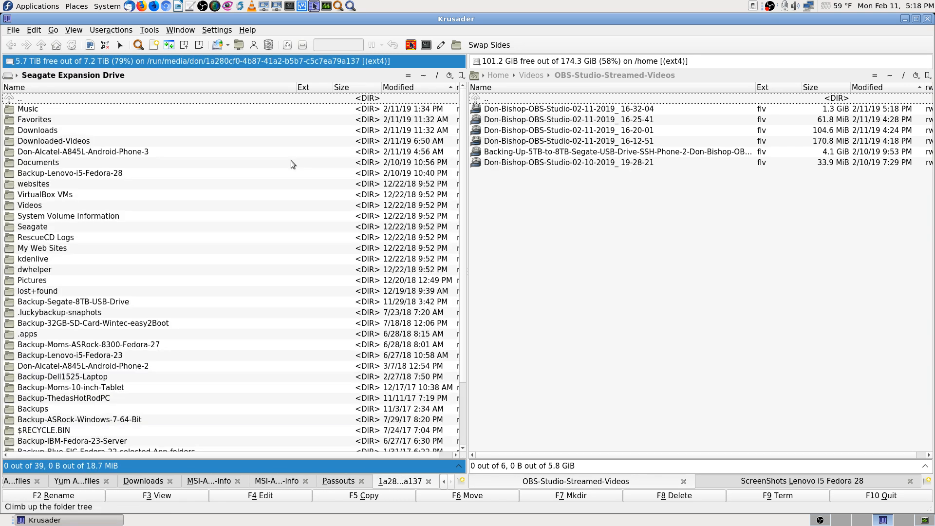
left_click(426, 75)
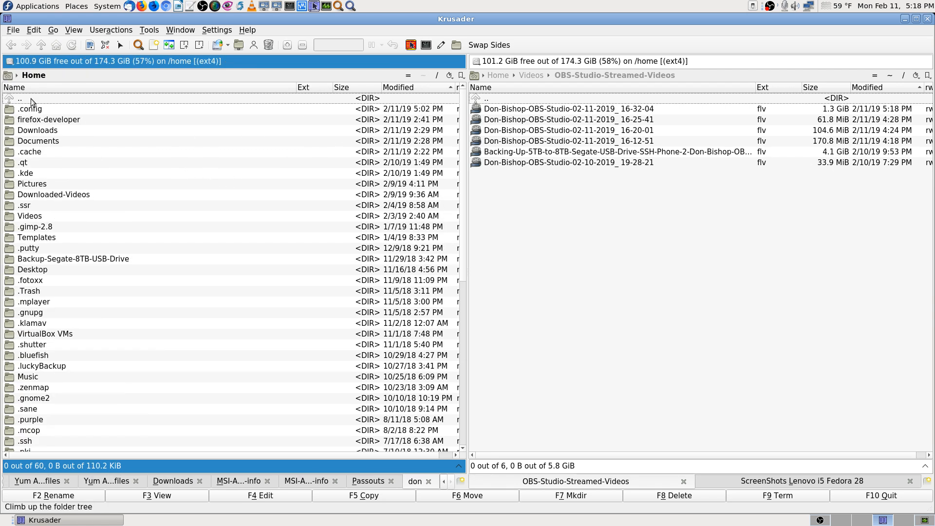
double_click(47, 130)
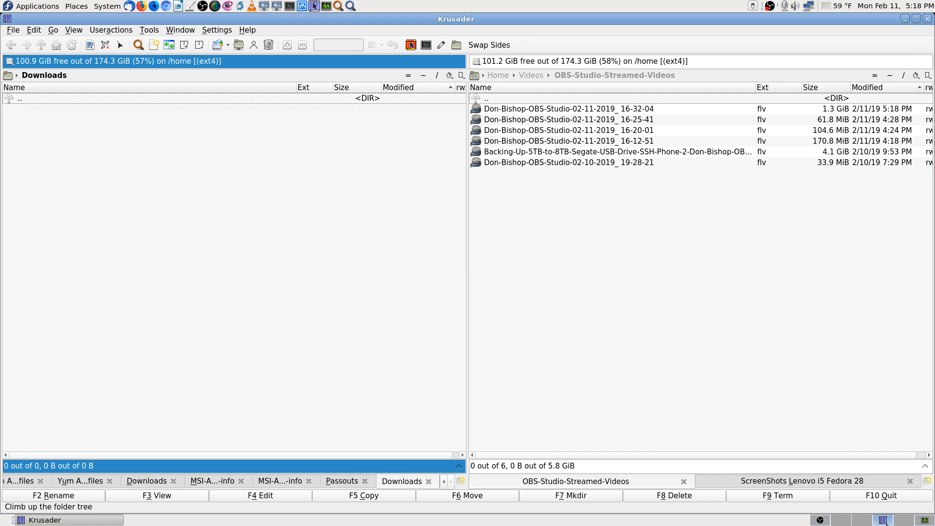
left_click(903, 520)
left_click(350, 6)
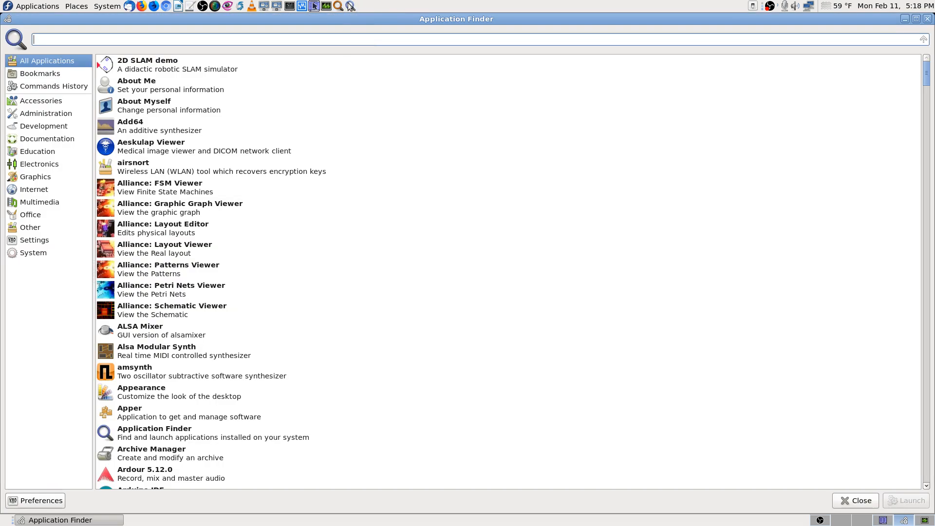
type("lio")
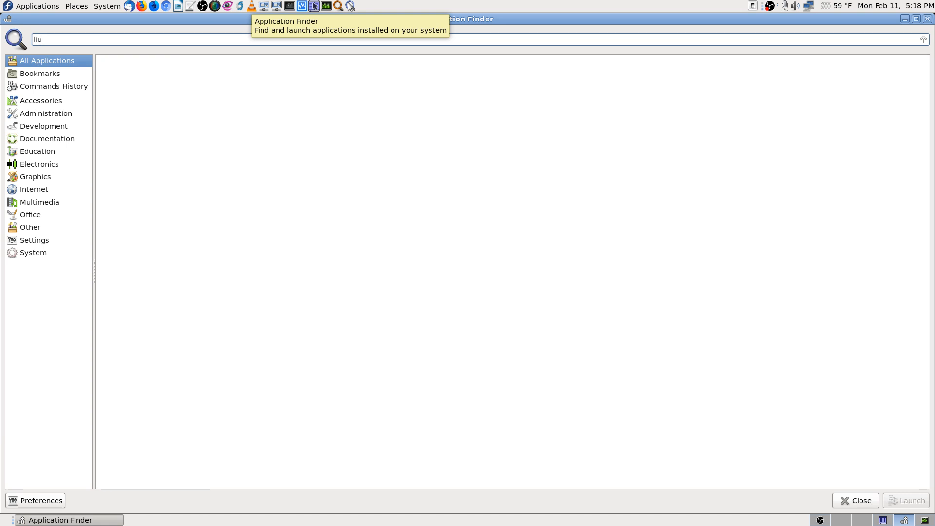
key("BackSpace")
key("BackSpace")
type("ucky")
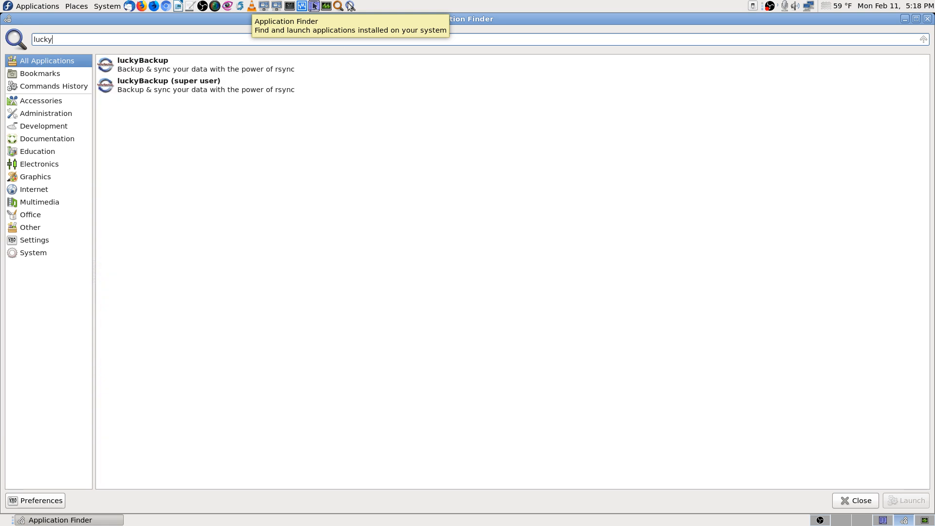
key("Down")
key("Down")
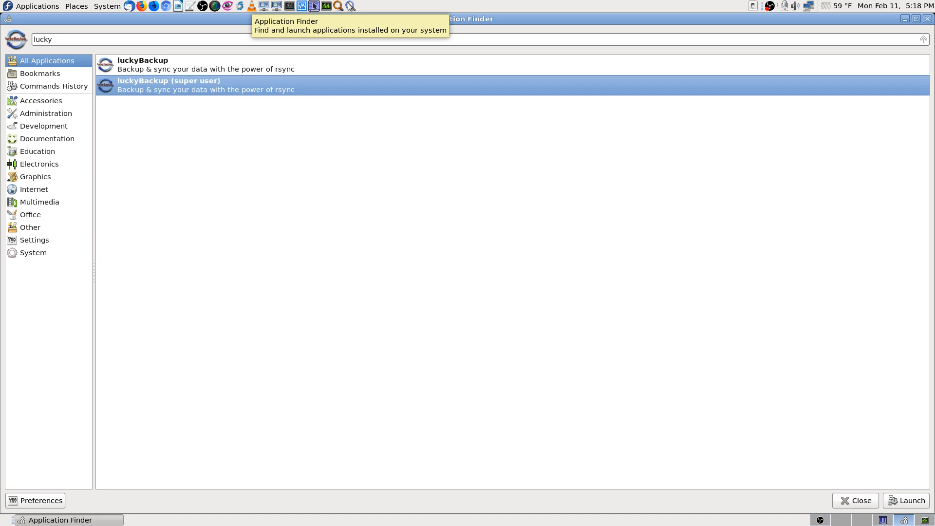
key("Up")
key("Return")
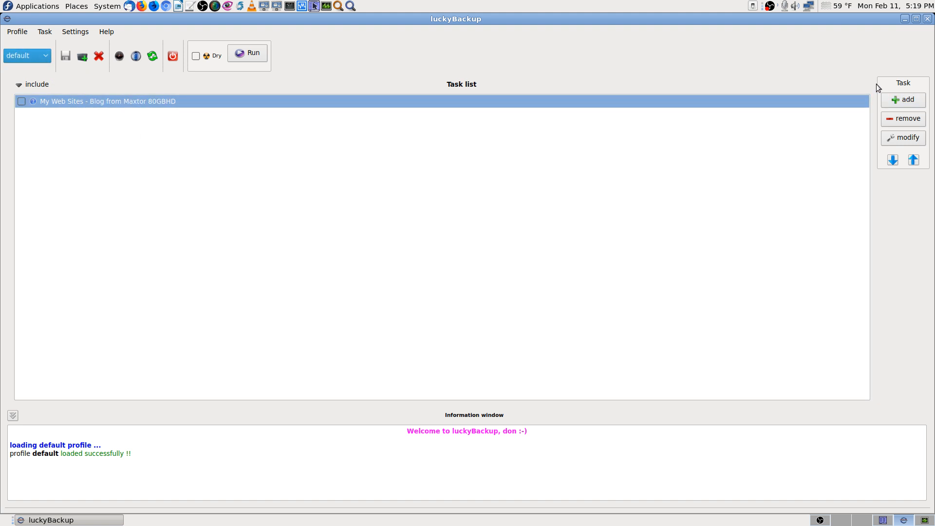
left_click(928, 19)
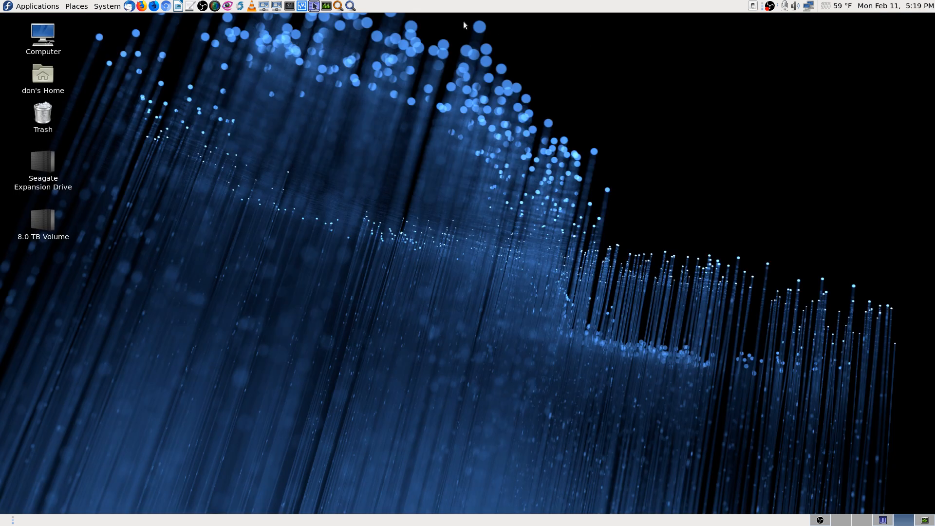
- Find luckyBackup in the Application Finder by searching for "lucky" and launch its super user version
left_click(350, 6)
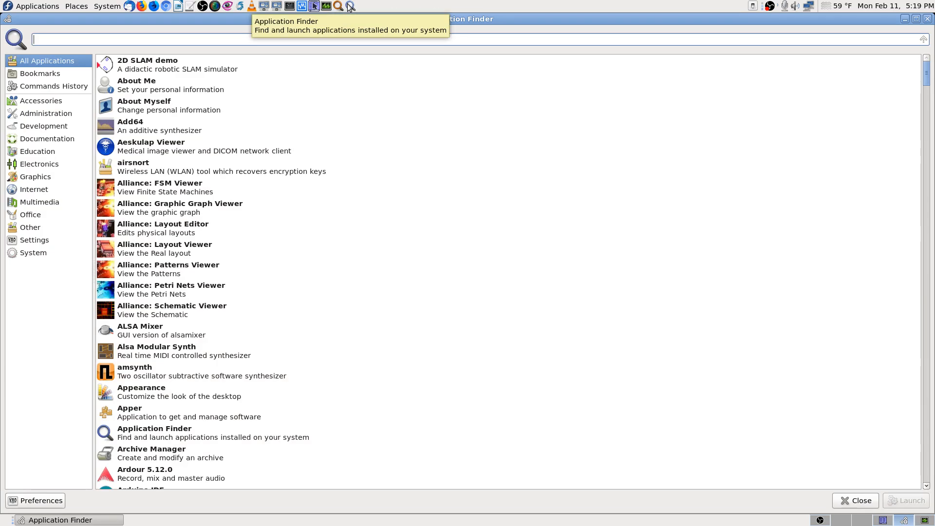
type("lucky")
key("Down")
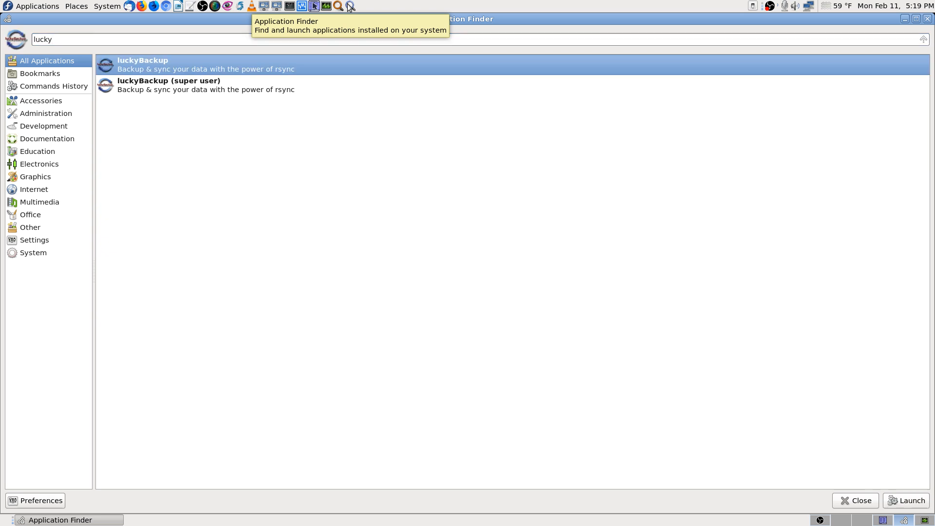
key("Down")
key("Return")
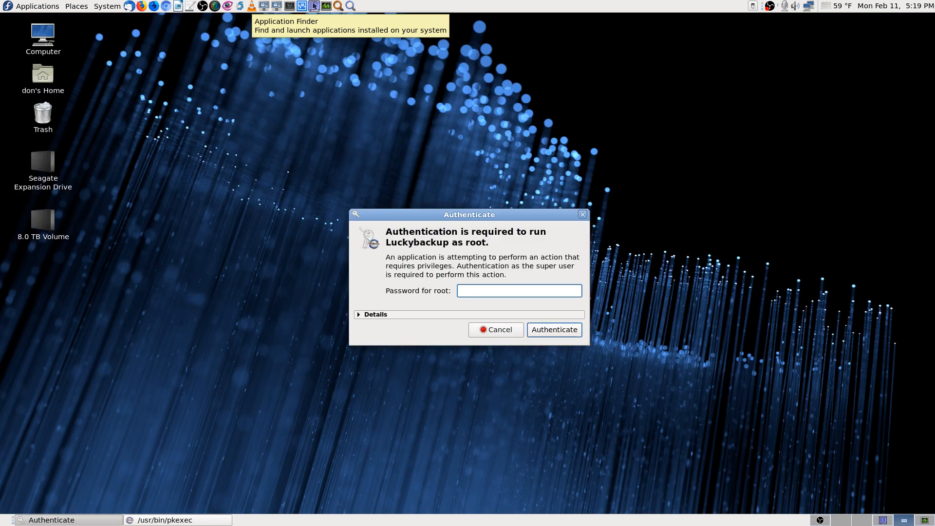
- Enter the root password and authenticate to run luckyBackup as super user
type("•••••••••••••")
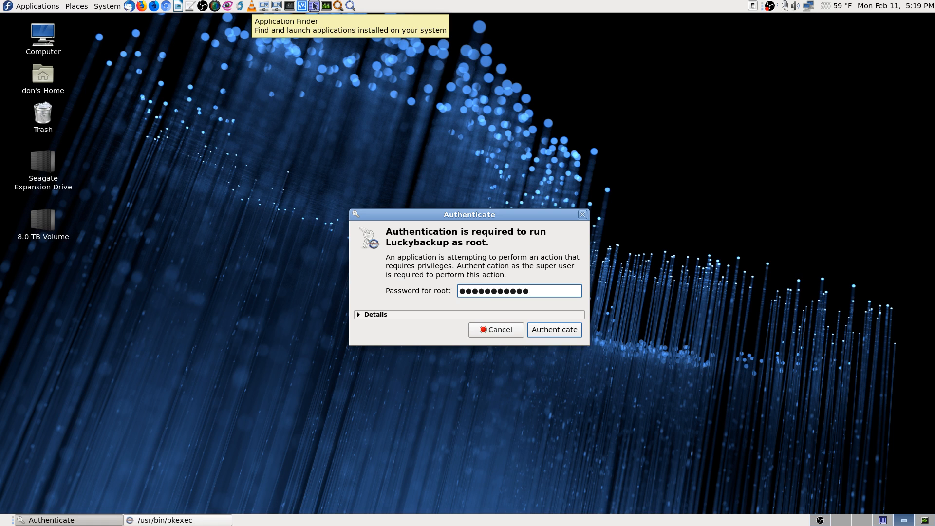
type("••")
key("BackSpace")
key("BackSpace")
key("BackSpace")
key("BackSpace")
key("BackSpace")
key("BackSpace")
key("BackSpace")
key("BackSpace")
key("BackSpace")
key("BackSpace")
key("BackSpace")
key("BackSpace")
key("BackSpace")
key("BackSpace")
key("BackSpace")
type("•••••••••••••")
key("Return")
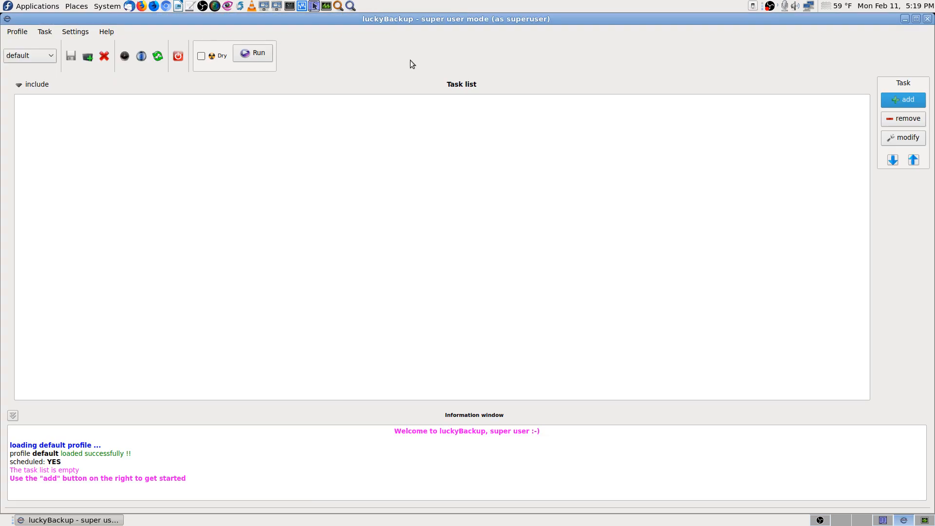
- Load the default-don profile and review the details of the three ticked tasks, ending on 5TB Seagate Expansion Drive to 8TB USB Drive
left_click(49, 60)
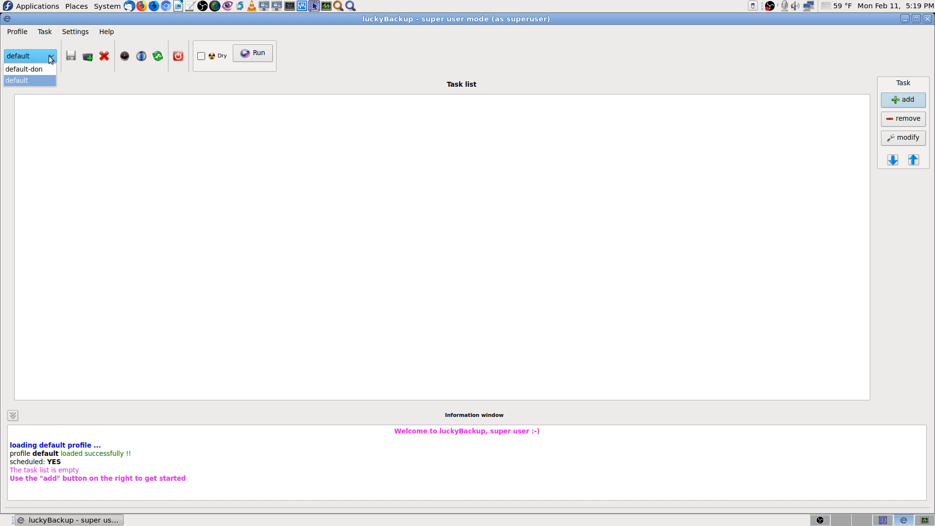
left_click(48, 71)
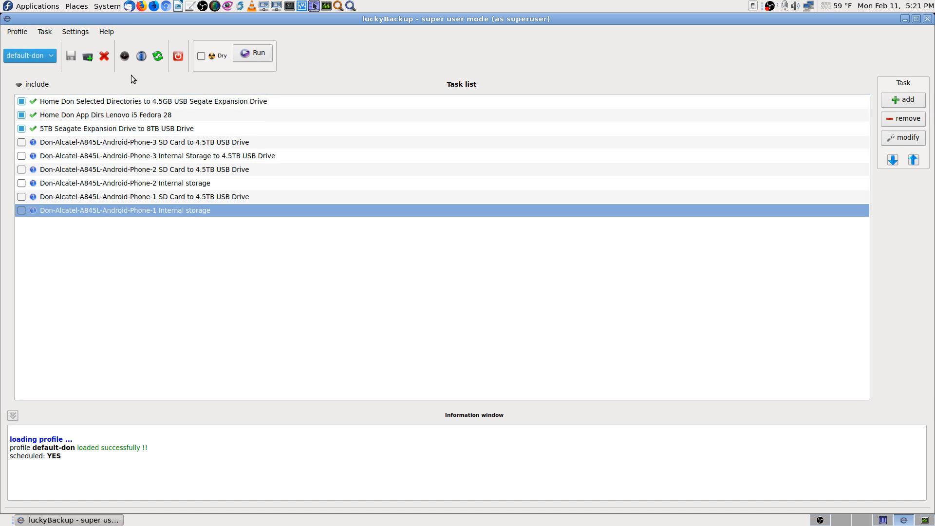
left_click(169, 103)
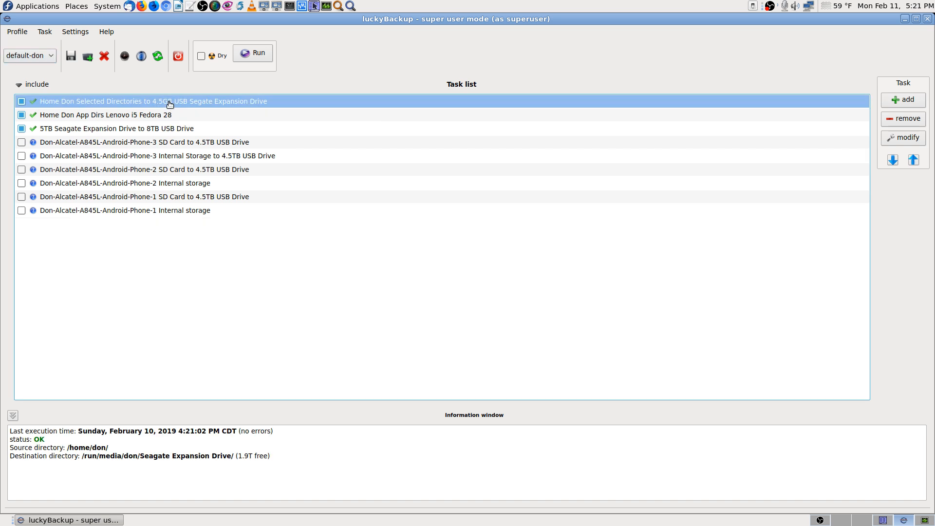
left_click(141, 115)
left_click(121, 127)
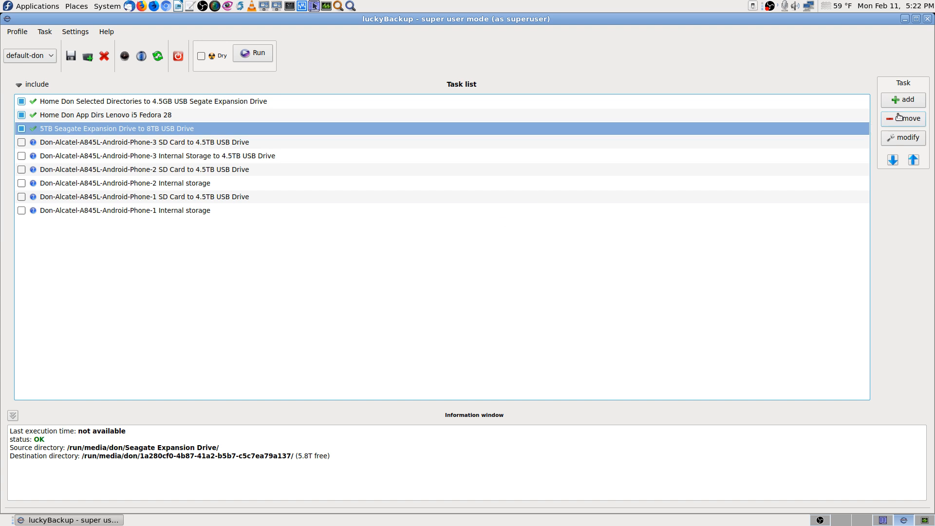
- Open the 5TB-to-8TB task's advanced properties and review its Exclude, Include, Remote and Command Options settings, widening the dialog to show them fully
left_click(899, 139)
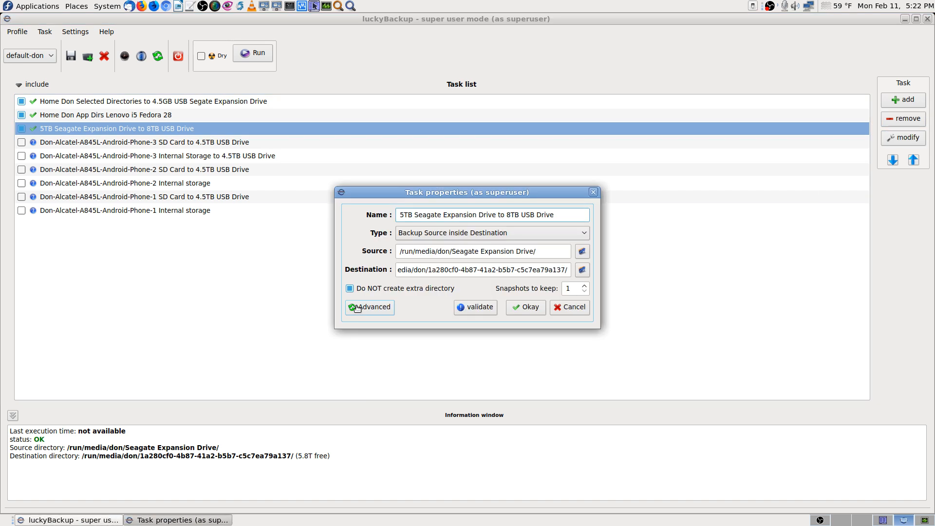
left_click(362, 307)
left_click_drag(486, 171, 477, 27)
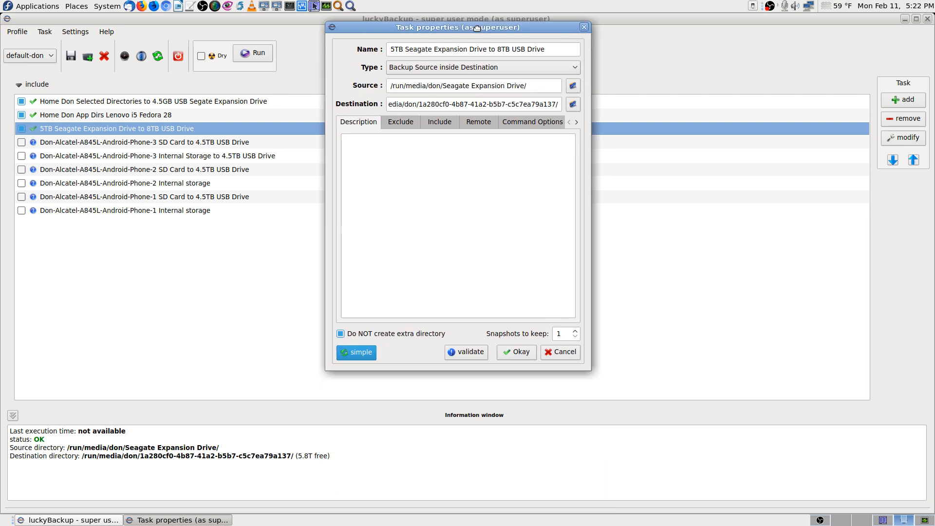
left_click(412, 123)
left_click(440, 122)
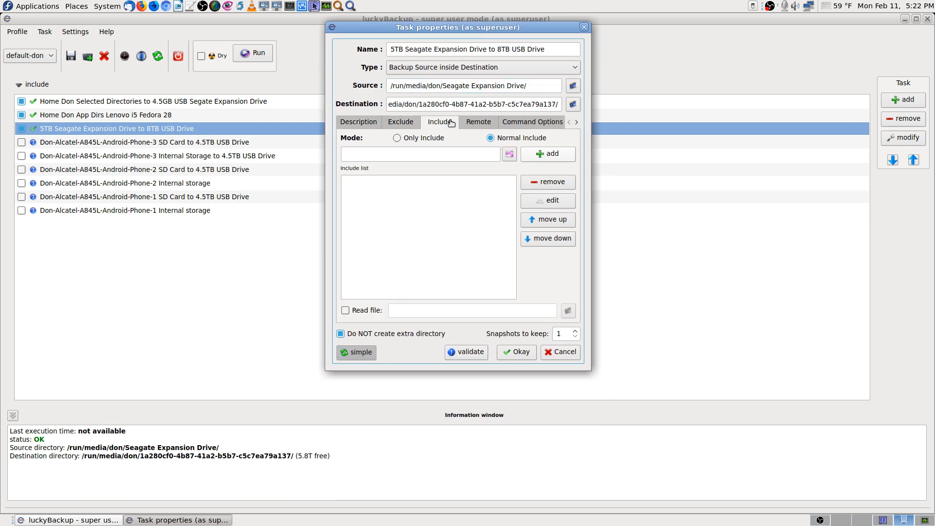
left_click(482, 123)
left_click(528, 123)
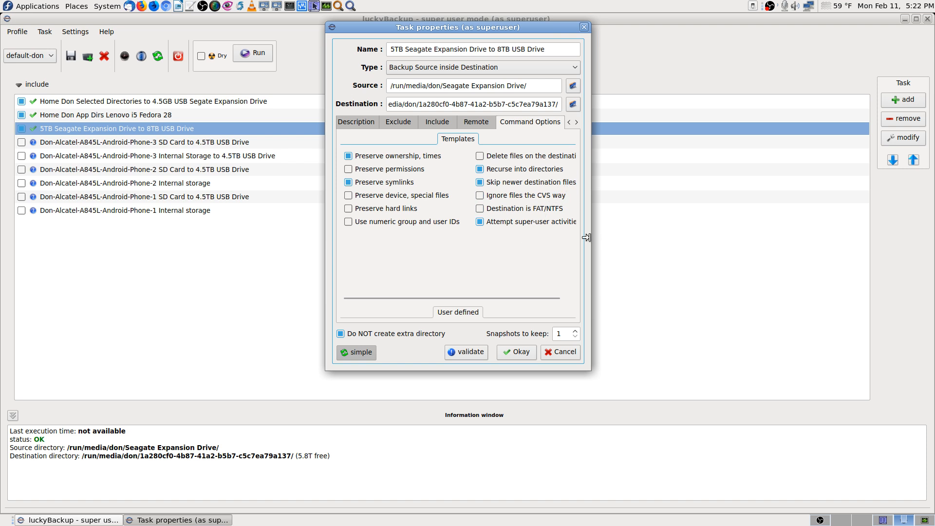
left_click_drag(588, 238, 698, 241)
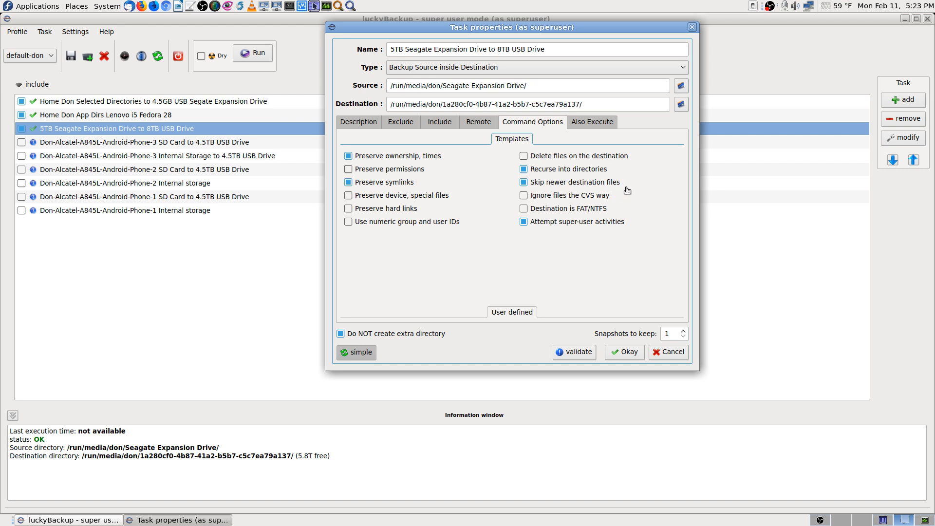
- Switch to Krusader and open the 7.3 TiB Seagate Expansion Drive in the pane showing the Downloads folder
left_click(882, 520)
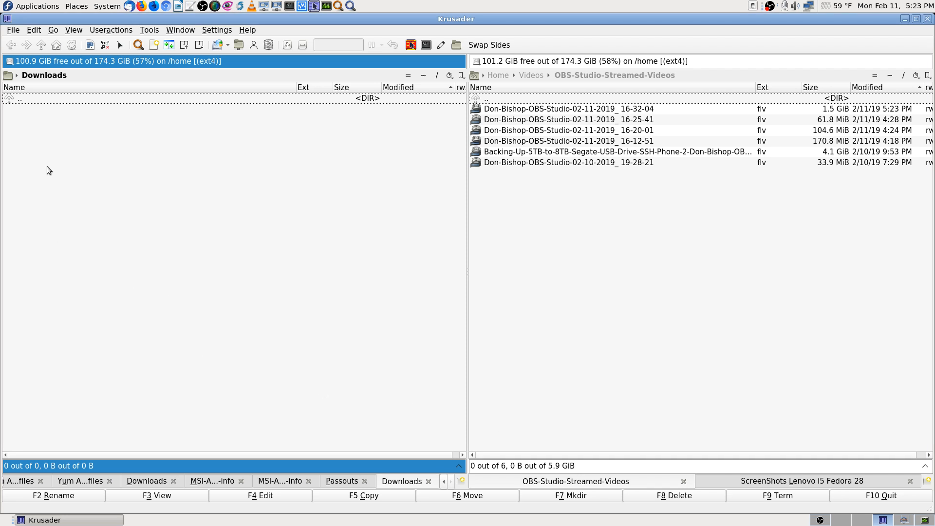
key("BackSpace")
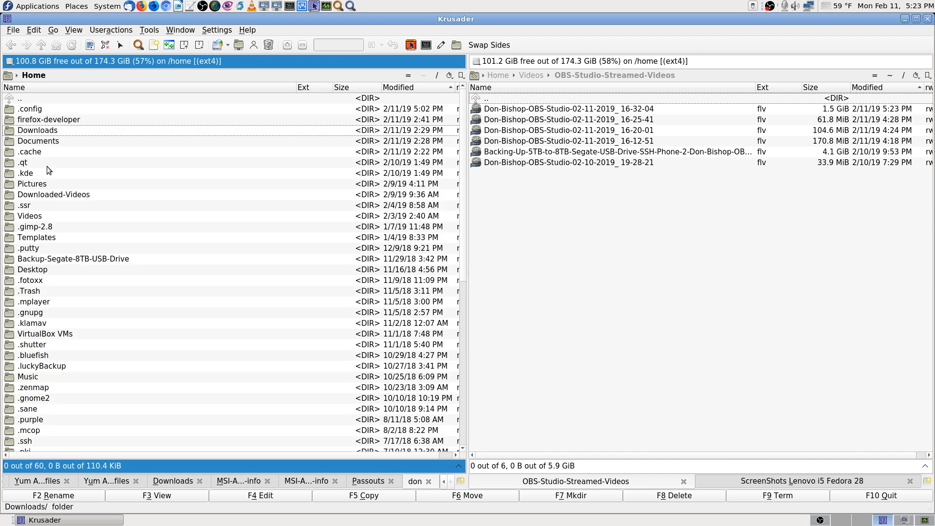
left_click(10, 61)
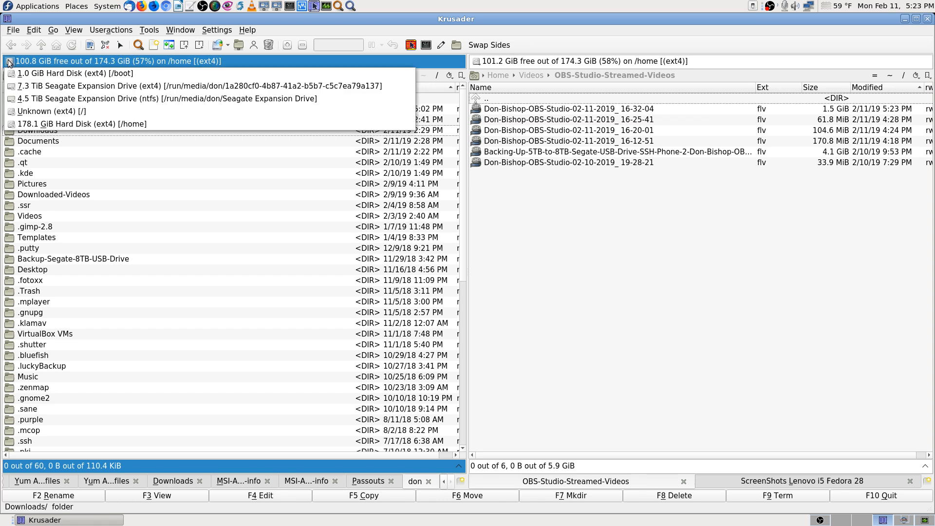
left_click(17, 88)
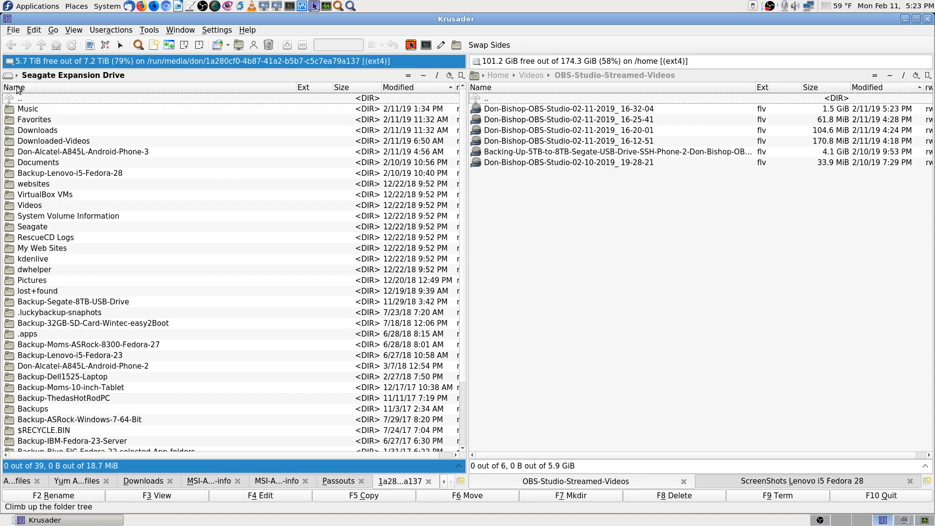
- Look through the 8 TB drive's top-level folders from Music downward and examine the contents of RescueCD Logs
left_click(35, 106)
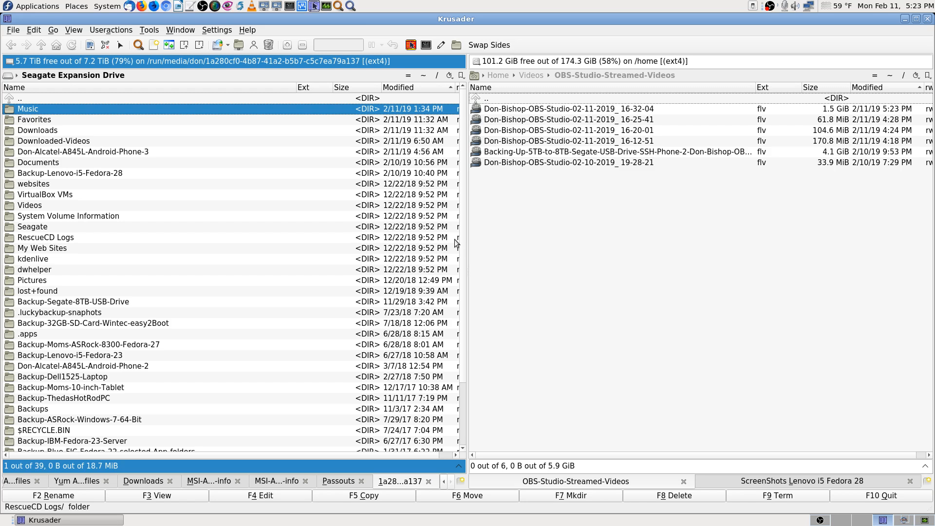
key("Down")
key("Down")
key("Down")
key("Down")
key("Down")
key("Down")
key("Down")
key("Down")
key("Down")
key("Down")
key("Up")
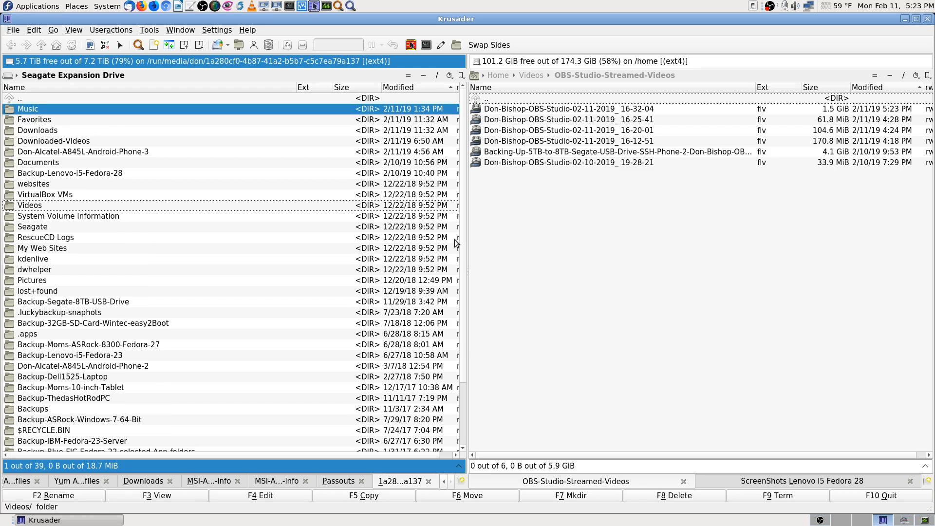
key("Up")
key("Up")
key("Up")
key("Up")
key("Up")
key("Up")
key("Up")
key("Up")
key("Up")
key("Down")
key("Down")
key("Down")
key("Down")
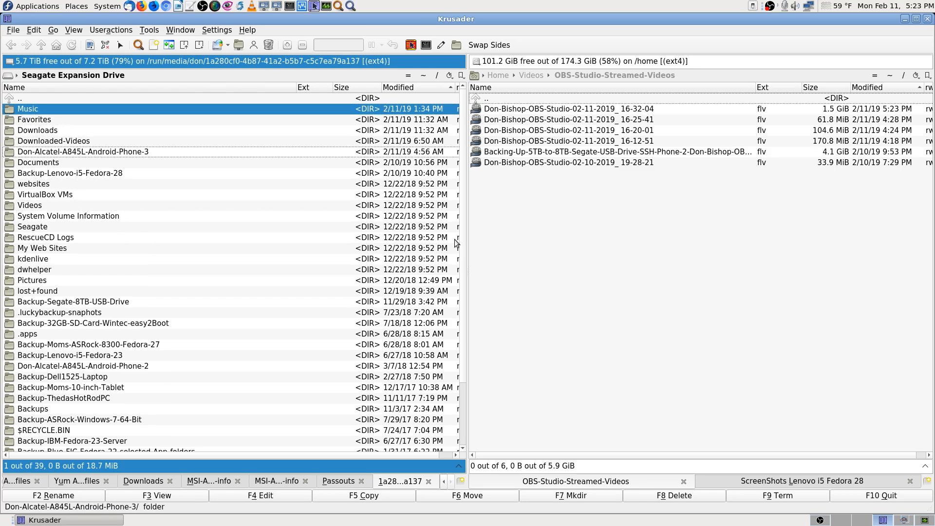
key("Down")
key("Down")
key("Down")
key("Down")
key("Down")
key("Down")
key("Down")
key("Down")
key("Return")
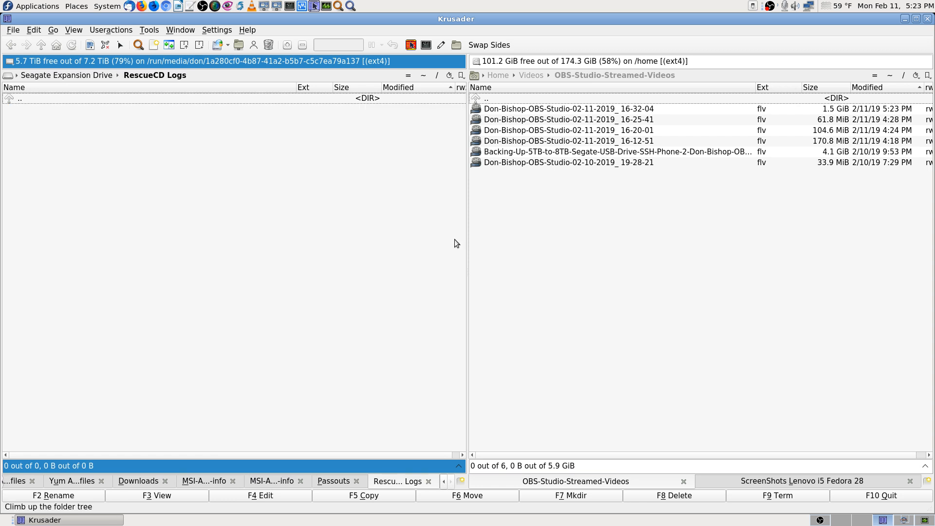
key("BackSpace")
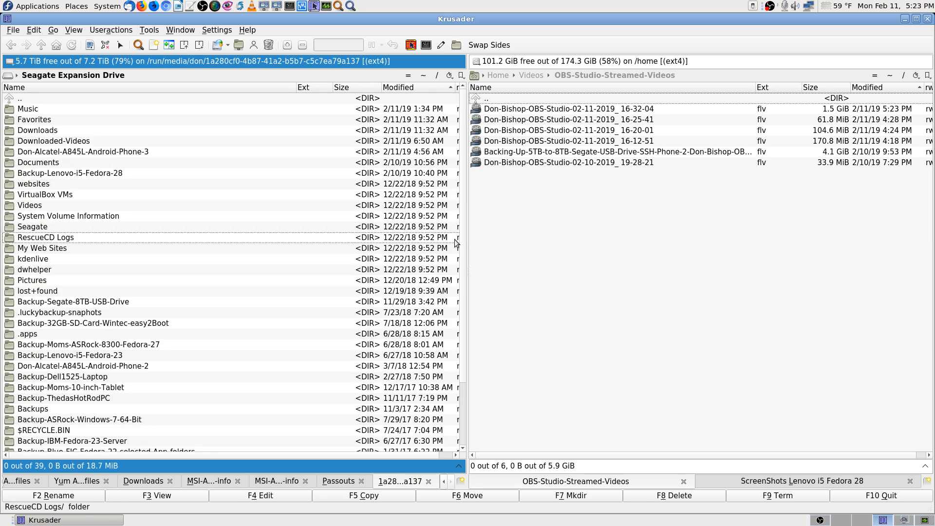
key("Return")
key("BackSpace")
- Open RescueCD Logs on the 4.5 TiB Seagate drive in the other pane by searching for "res", and compare it with the 8 TB drive's copy
left_click(479, 61)
left_click(480, 99)
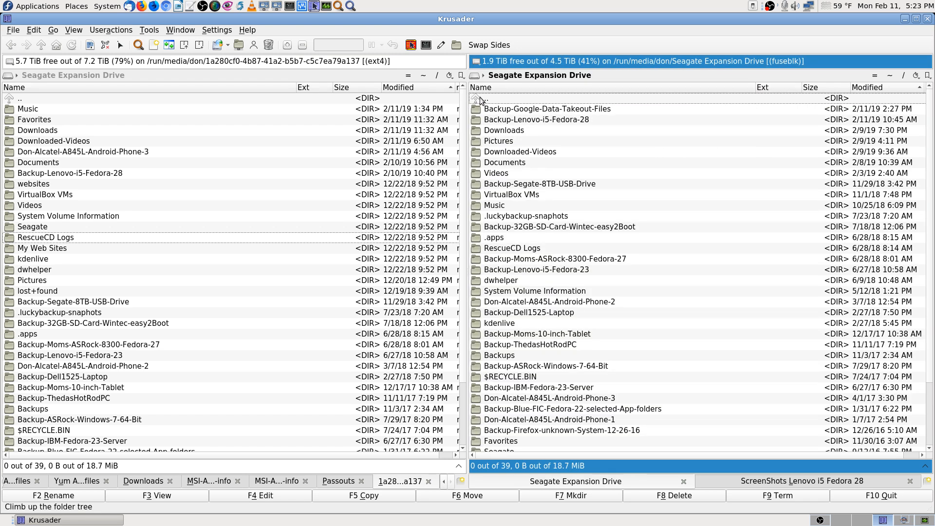
type("res")
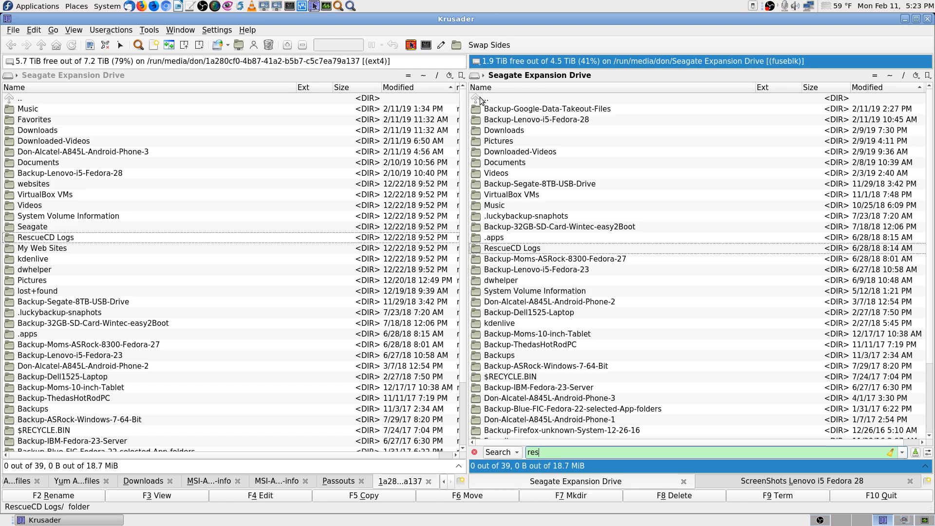
key("Return")
key("Return")
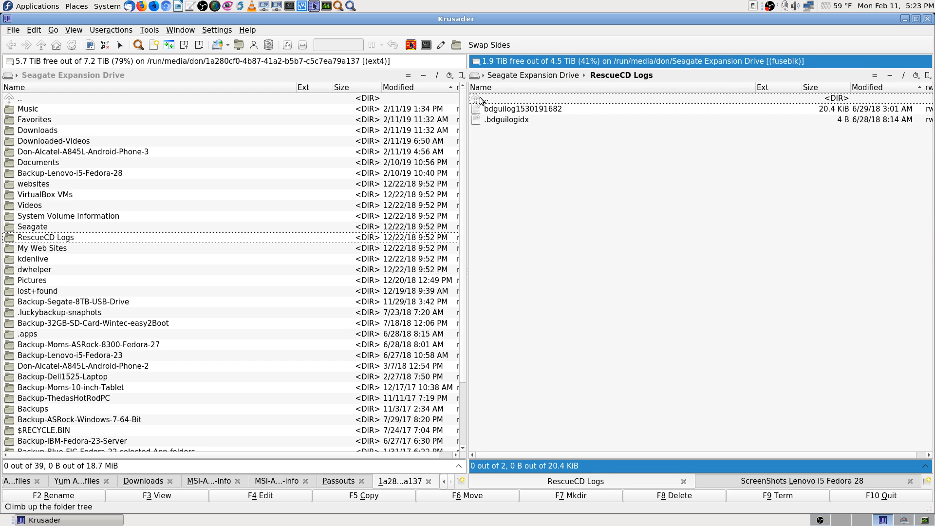
double_click(147, 238)
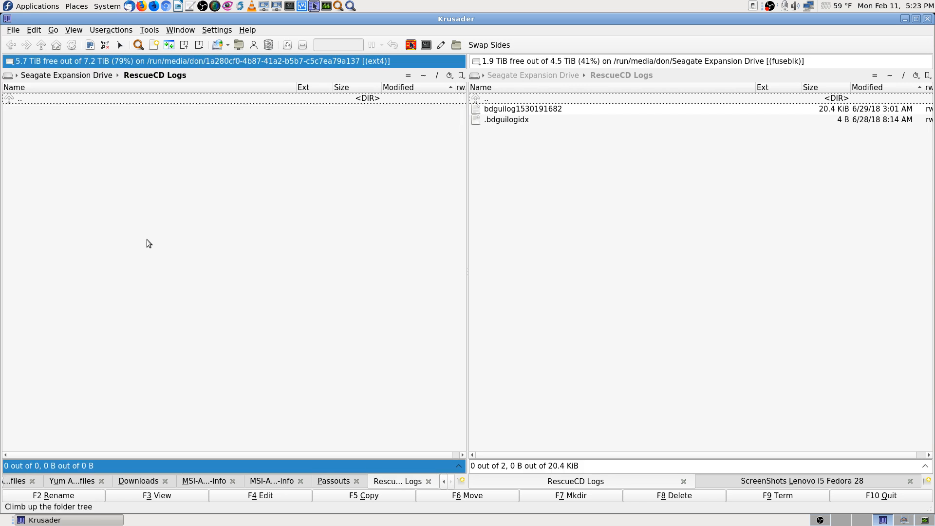
left_click(553, 192)
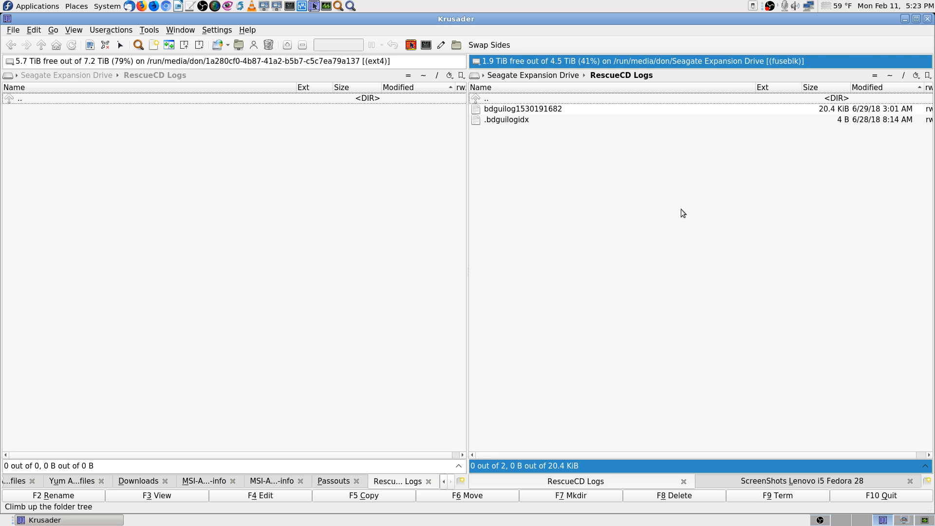
- Switch to luckyBackup, disable Skip newer destination files for the 5TB-to-8TB task, and accept the task properties
left_click(904, 520)
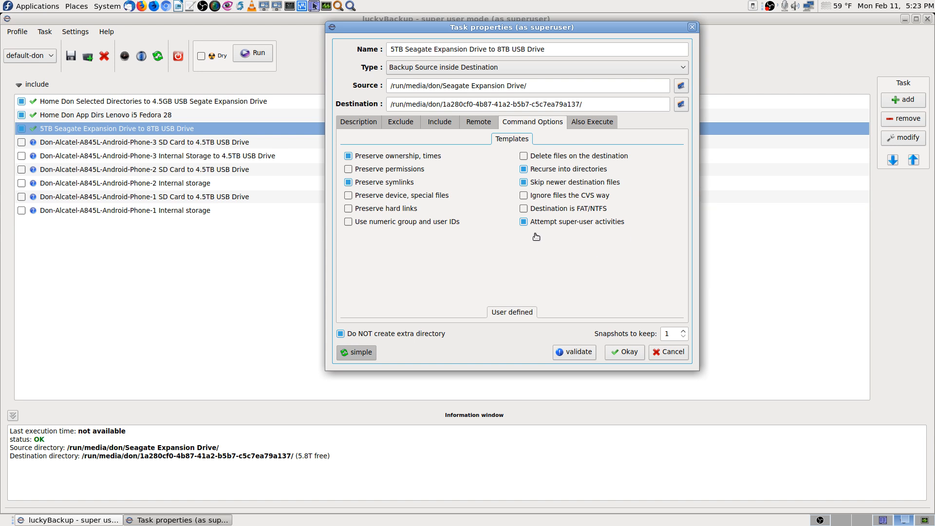
left_click(525, 184)
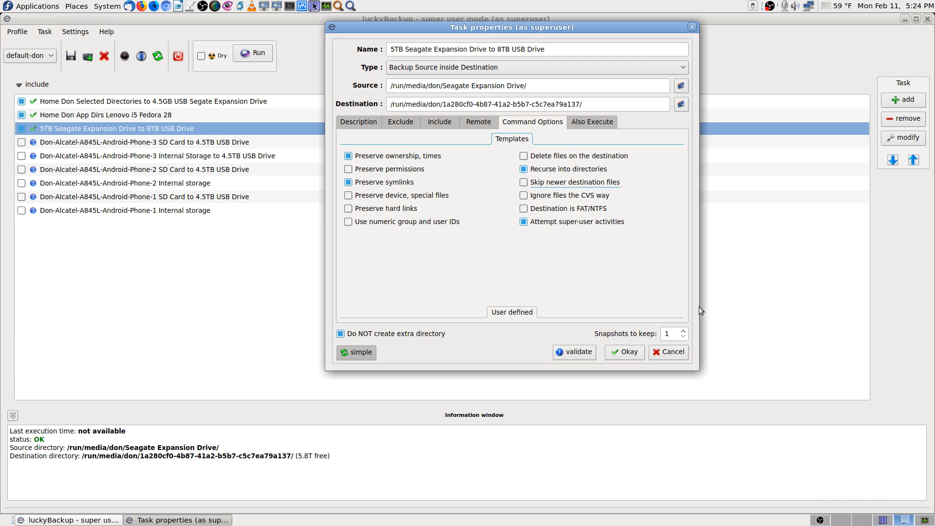
left_click(628, 352)
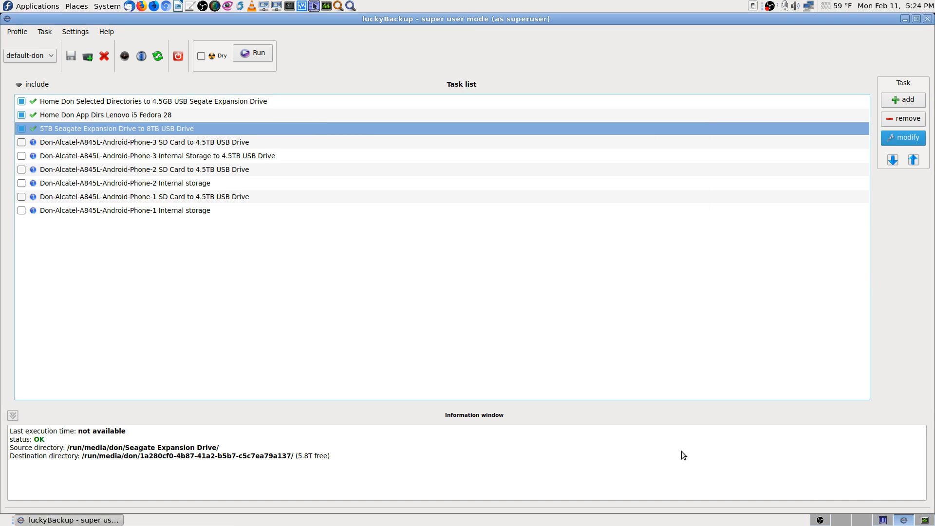
- Switch back to Krusader and recheck the 8 TB drive's RescueCD Logs folder for copied files
left_click(882, 520)
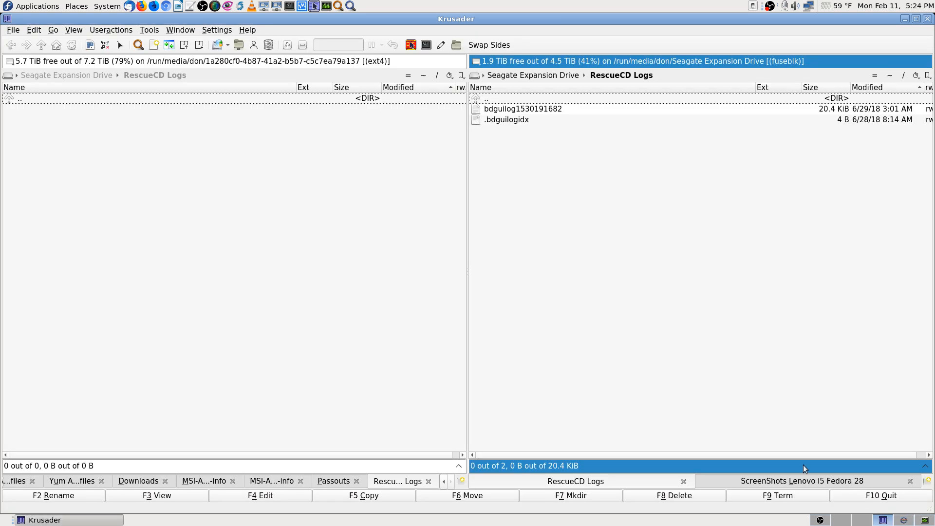
left_click(226, 200)
key("BackSpace")
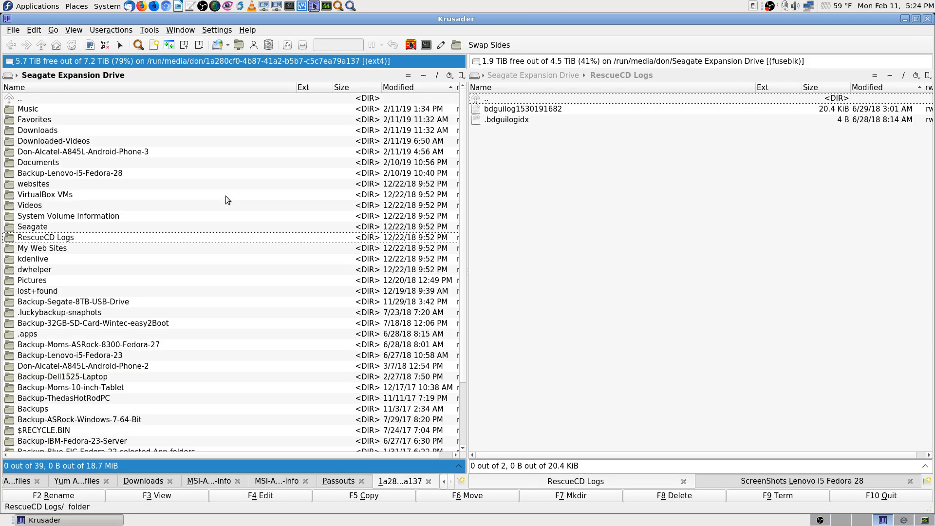
key("Return")
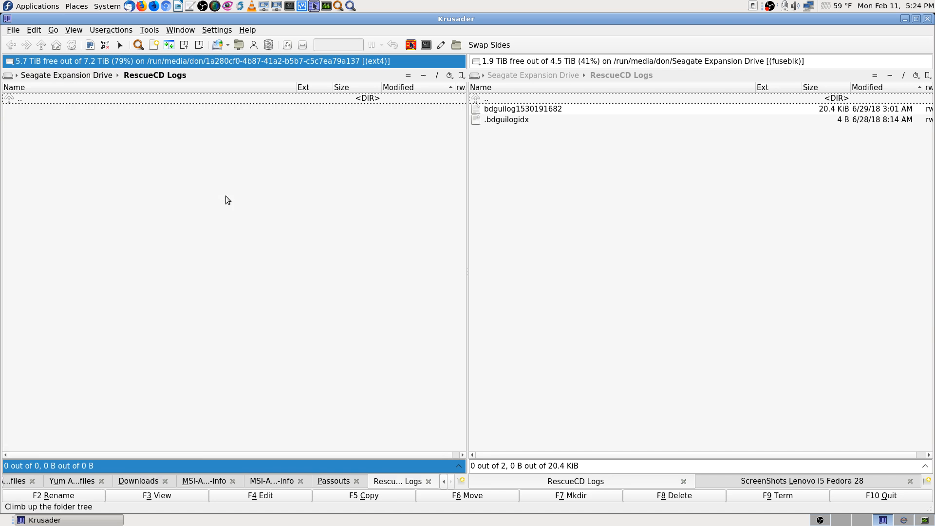
left_click(523, 108)
right_click(524, 109)
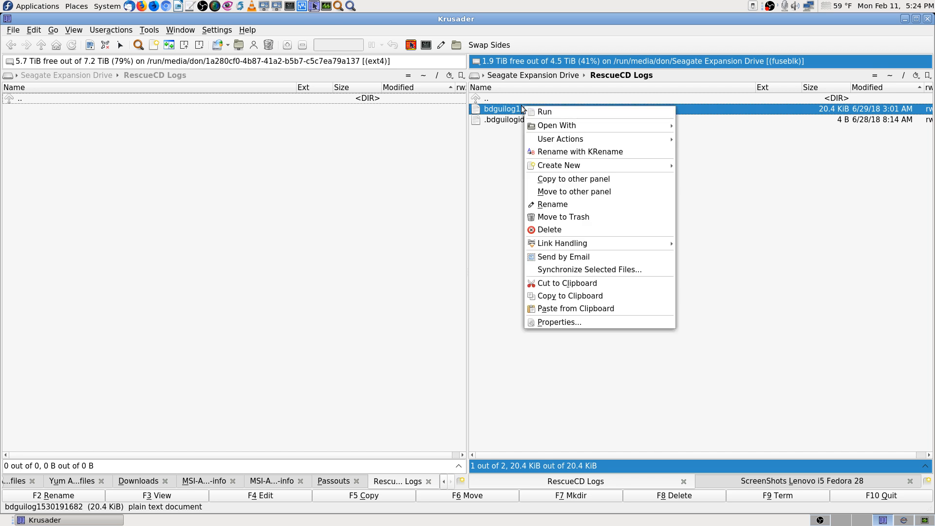
left_click(560, 322)
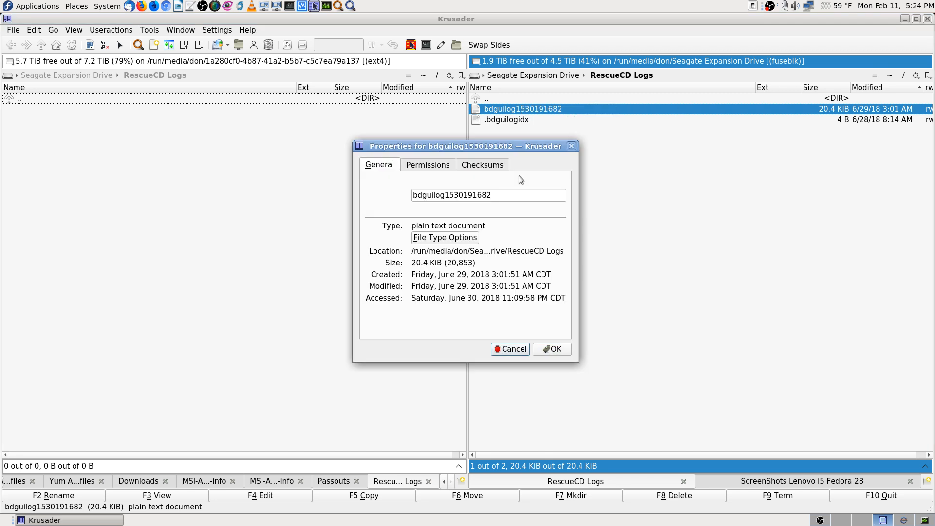
left_click(449, 166)
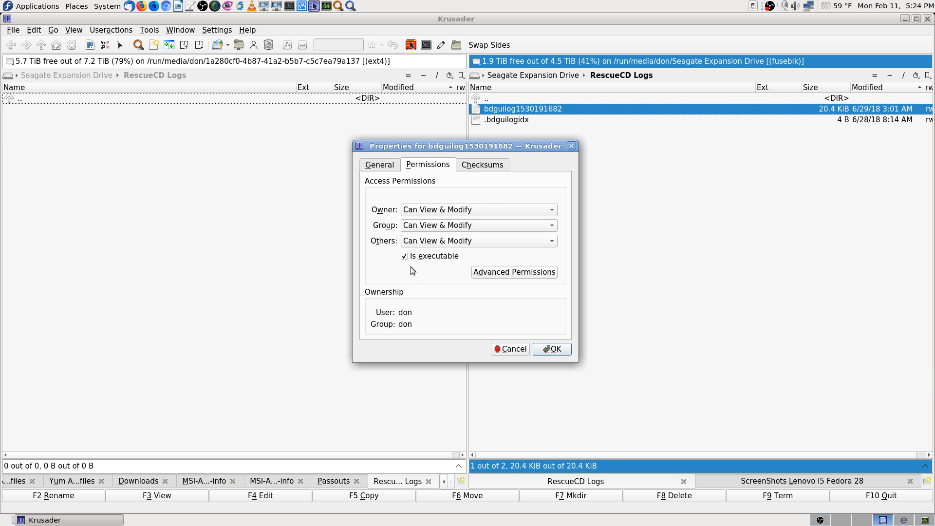
left_click(519, 350)
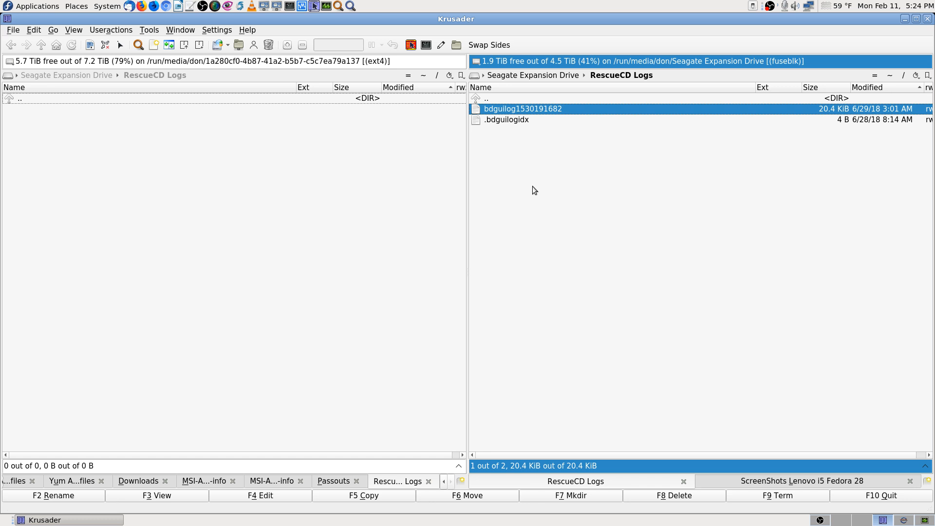
- Recheck the source drive's RescueCD Logs folder and return to the drive's top-level folder list
key("BackSpace")
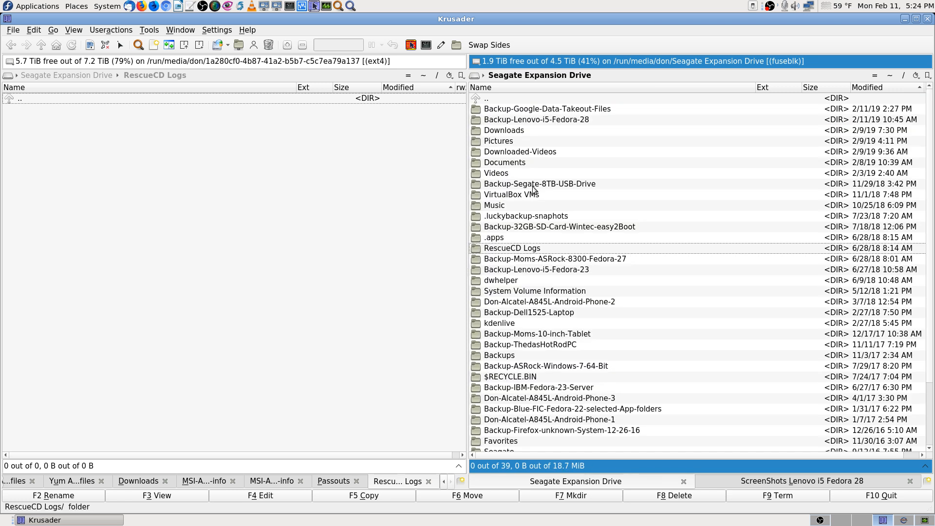
key("Down")
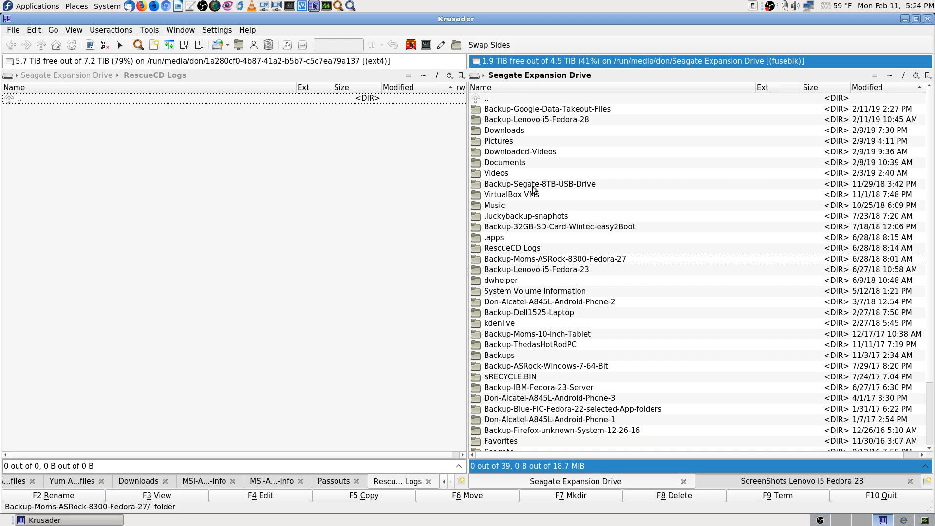
key("Up")
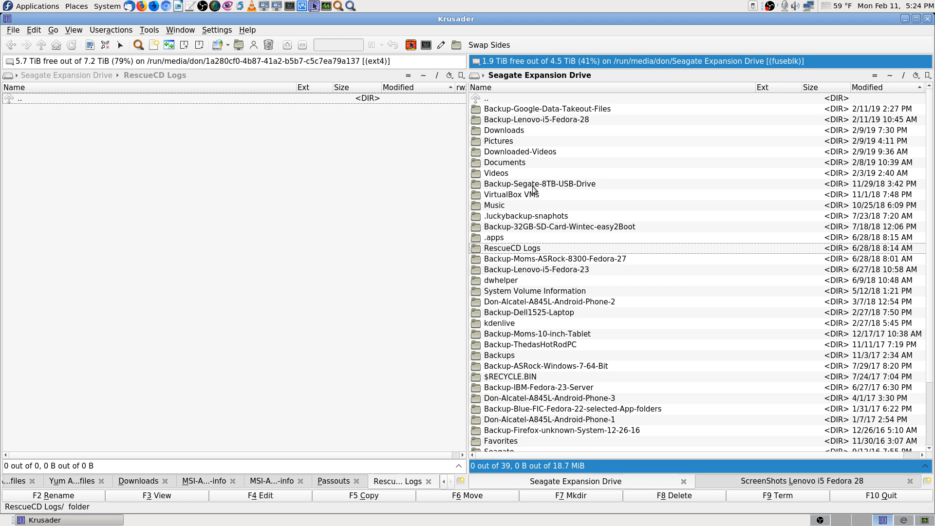
key("Return")
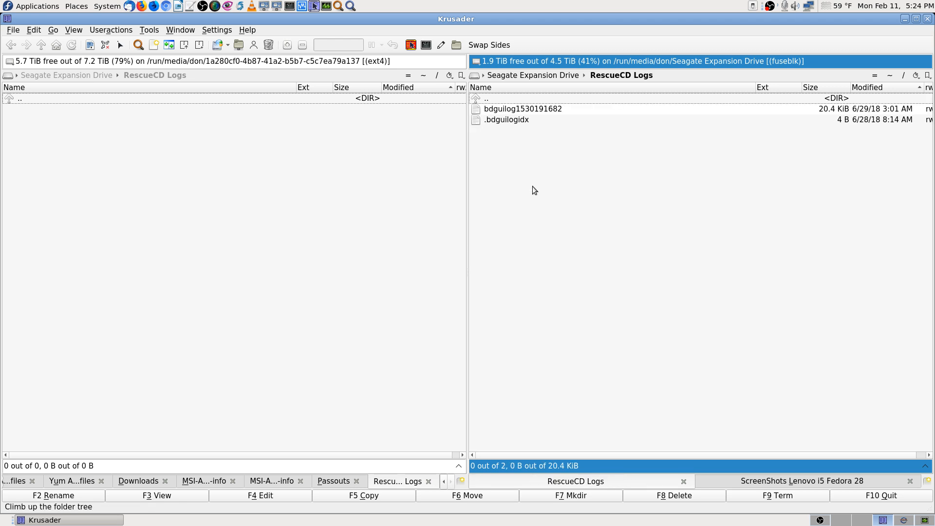
key("Return")
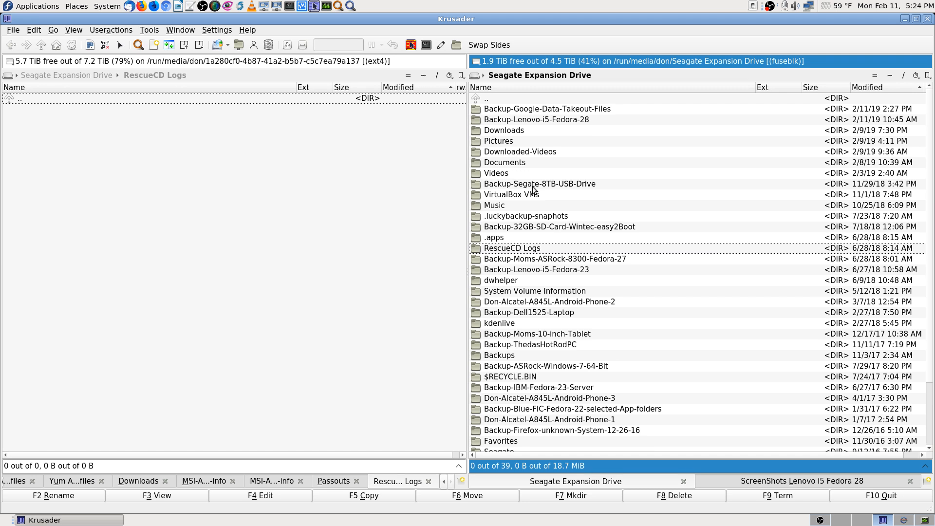
key("Down")
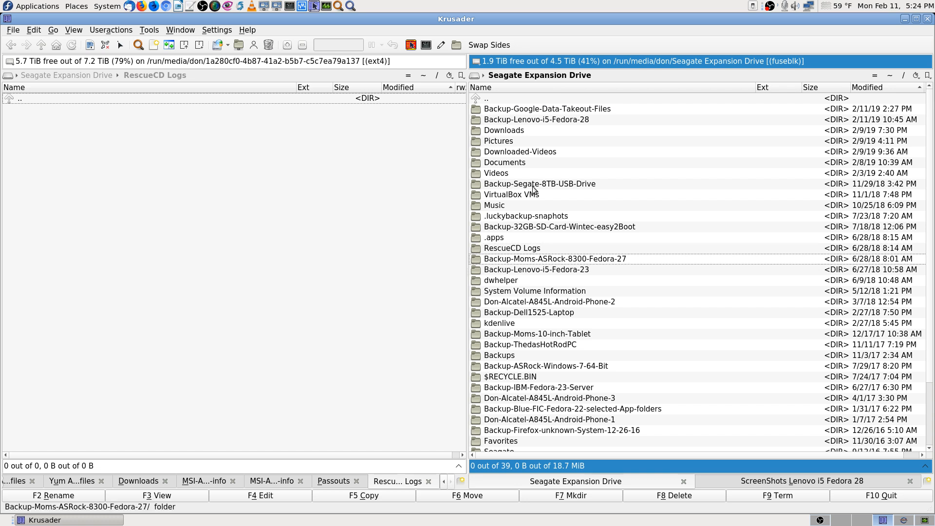
key("Up")
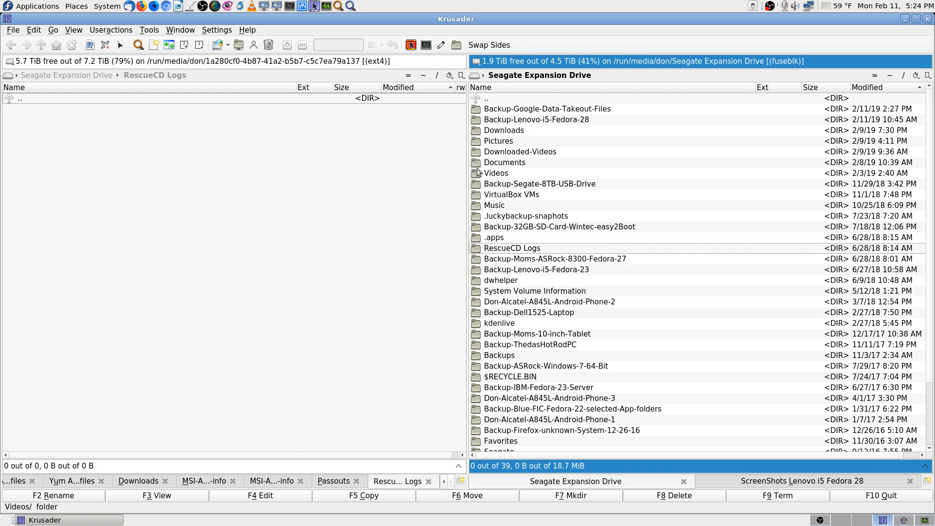
- Return to the 8 TB drive's top level and check the contents of its Seagate and System Volume Information folders
left_click(197, 148)
key("BackSpace")
key("Up")
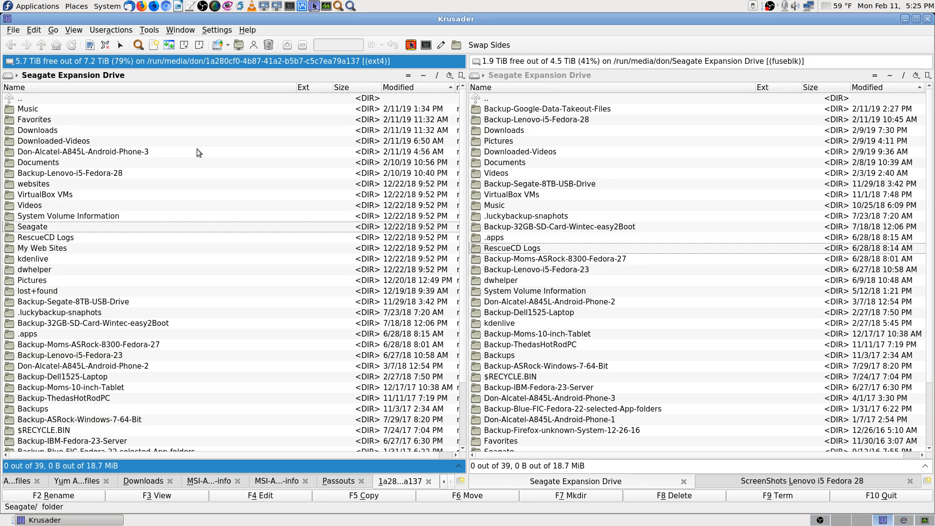
key("Return")
key("BackSpace")
key("Up")
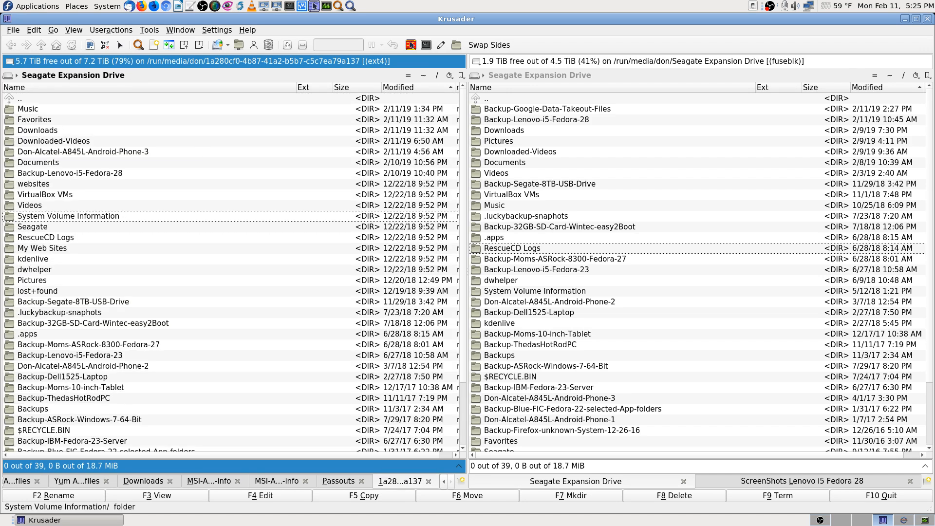
key("Return")
key("BackSpace")
- Check the contents of the 8 TB drive's Videos folder and select the matching Videos folder on the source drive
key("Up")
key("Return")
key("BackSpace")
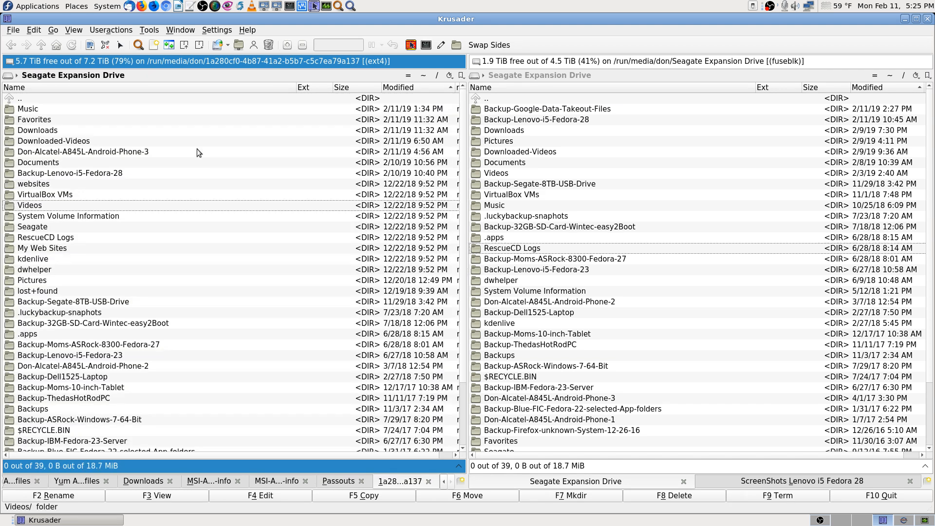
key("Return")
key("BackSpace")
left_click(515, 174)
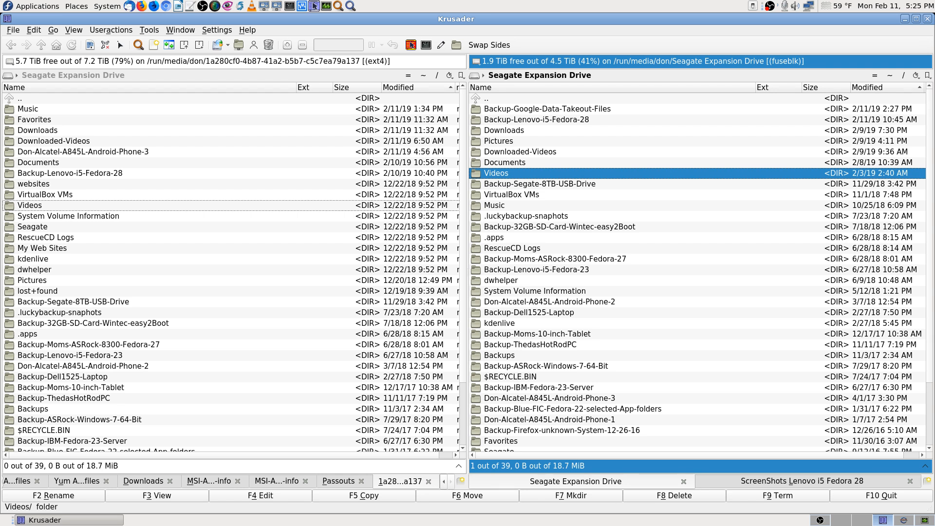
- Look through the subfolders at the start of the source drive's Videos folder
double_click(515, 175)
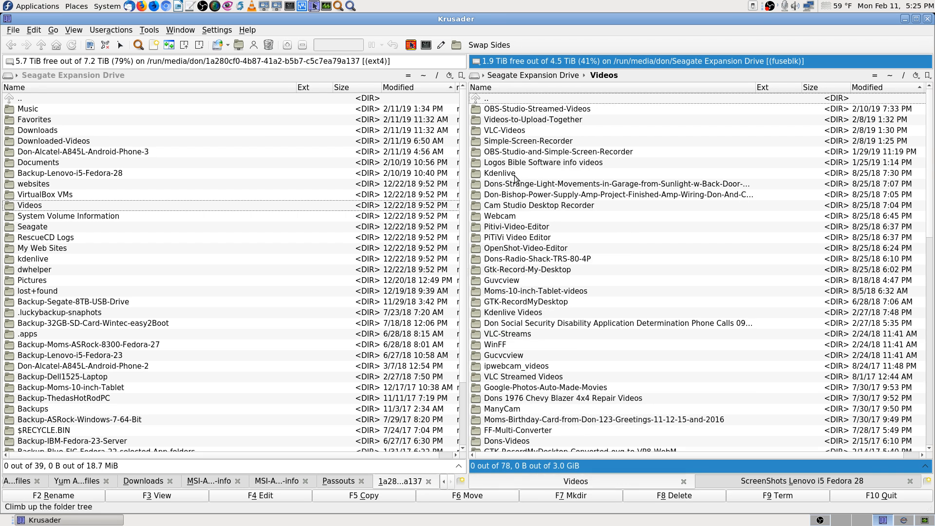
key("Down")
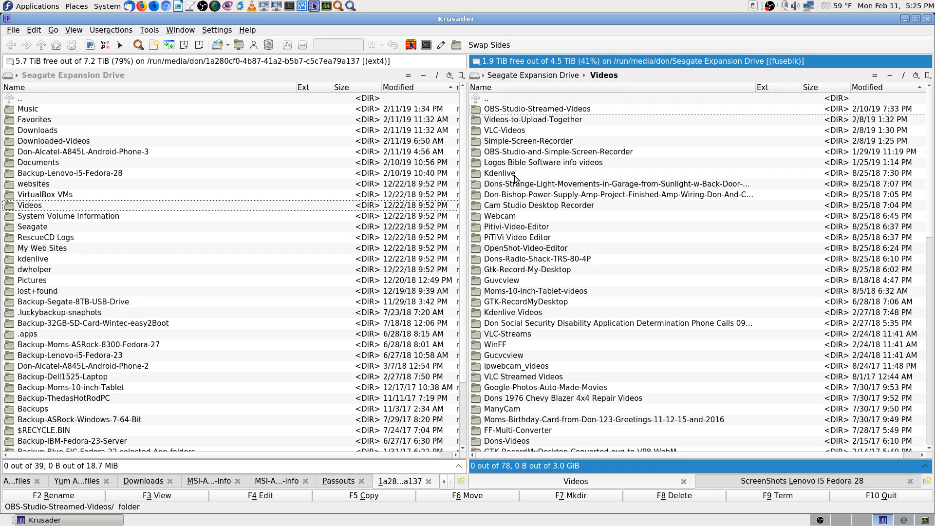
key("Down")
key("Down")
key("Down")
key("Down")
key("Down")
key("Down")
key("Down")
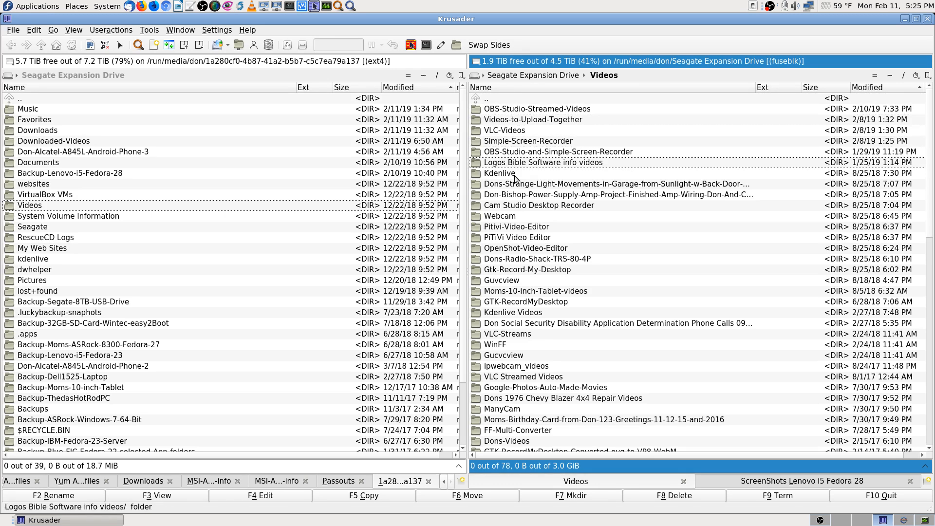
key("Down")
key("Down")
key("Up")
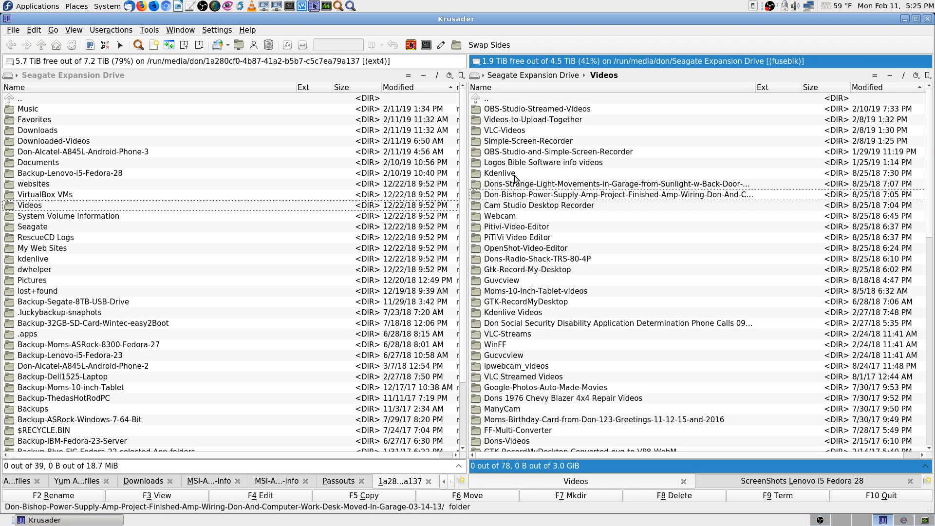
key("Home")
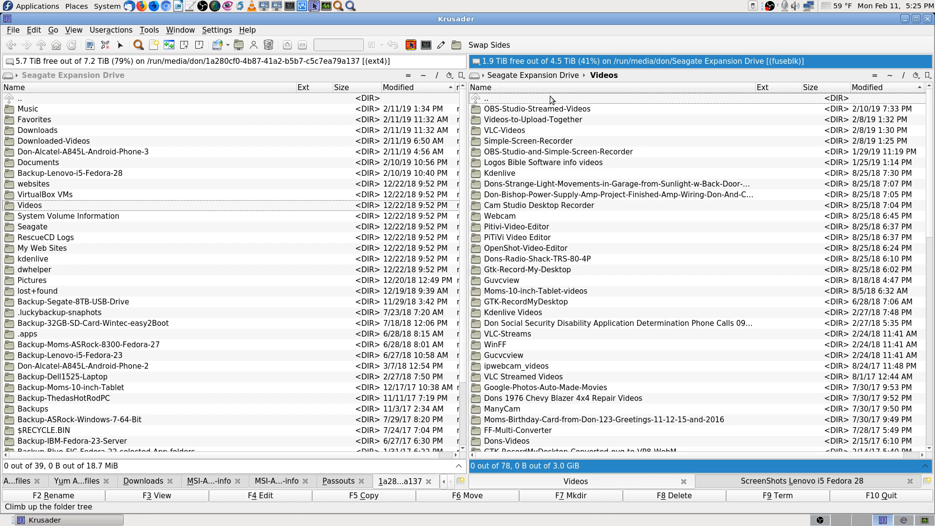
- Check the recordings in the home directory's Videos/OBS-Studio-Streamed-Videos folder and return focus to the 8 TB drive's folder list
left_click(887, 77)
type("v")
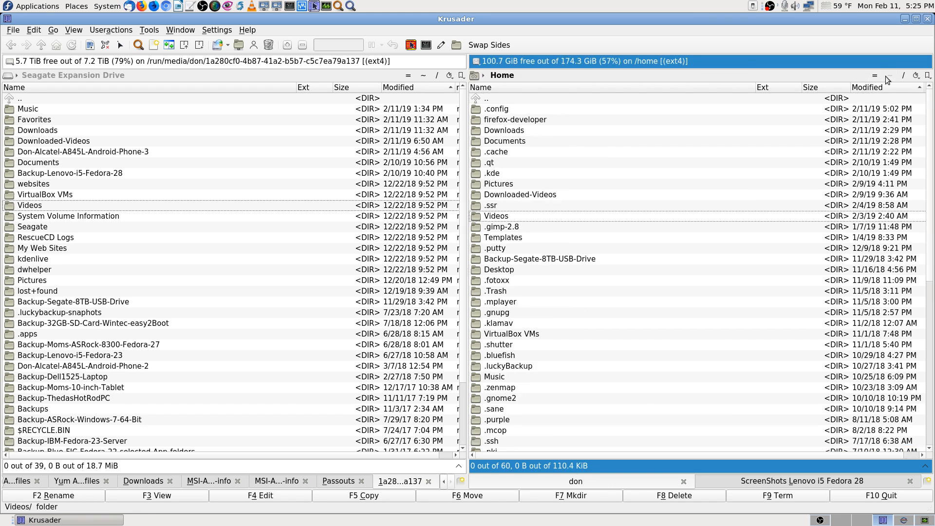
key("Return")
key("Return")
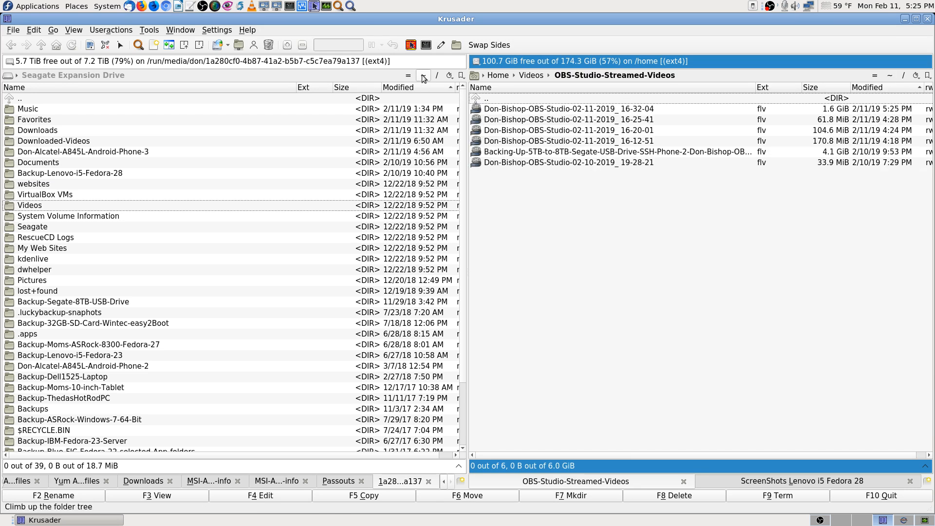
left_click(49, 101)
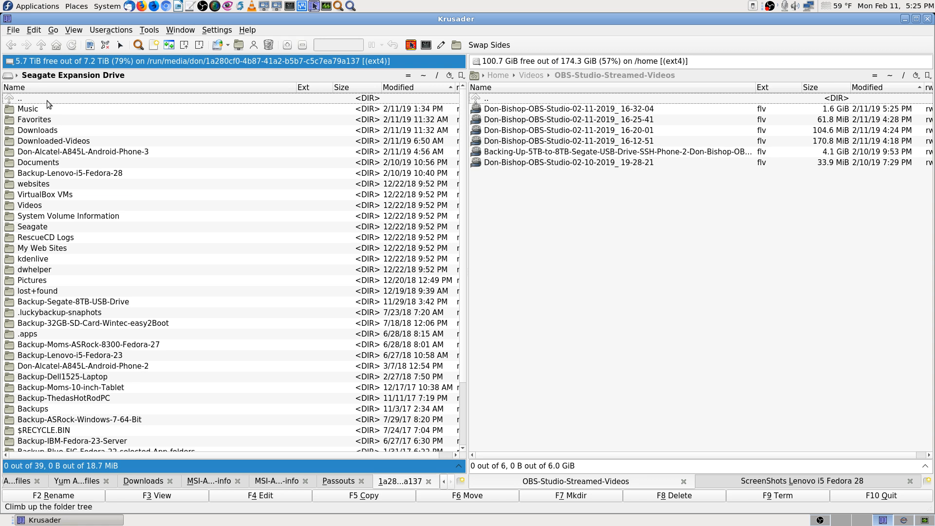
- Switch to luckyBackup, open the 5TB Seagate Expansion Drive to 8TB USB Drive task's properties and review its exclude, include, remote and command options
left_click(906, 520)
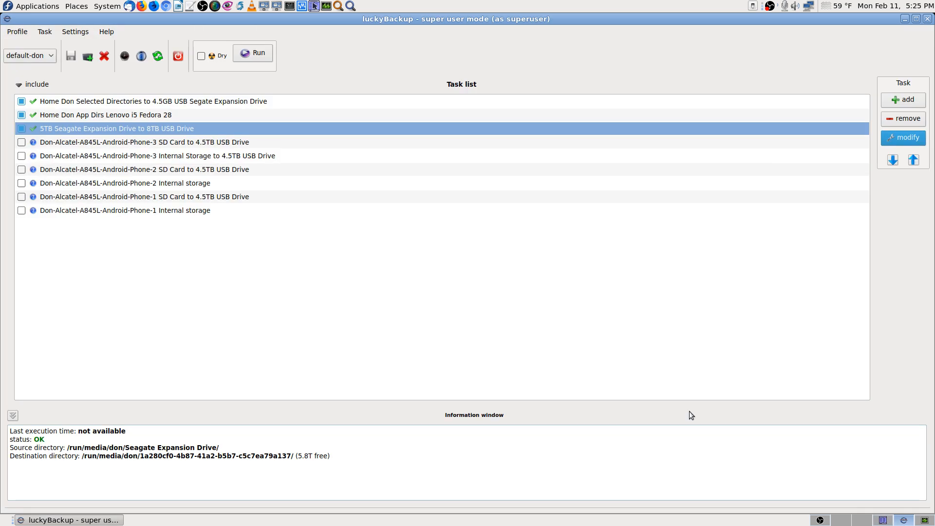
left_click(603, 476)
left_click(908, 138)
left_click(387, 310)
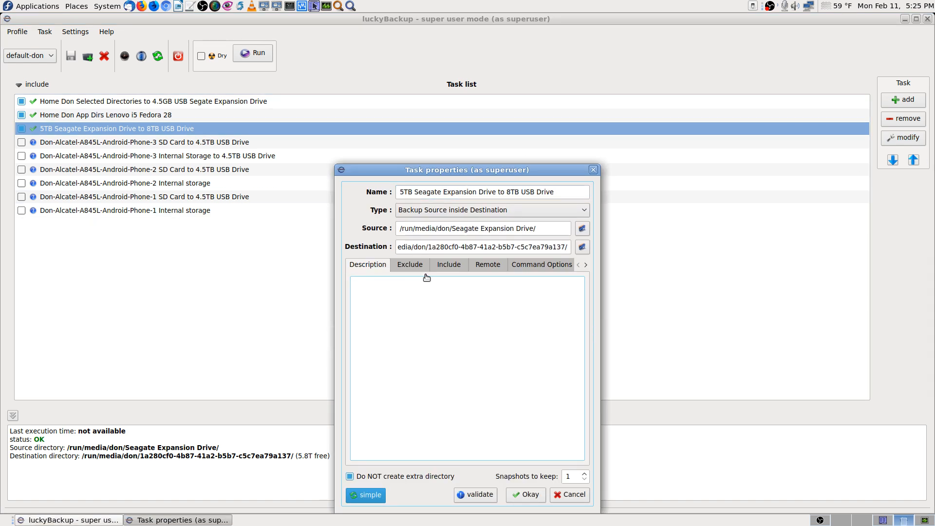
left_click_drag(486, 173, 497, 55)
left_click(412, 149)
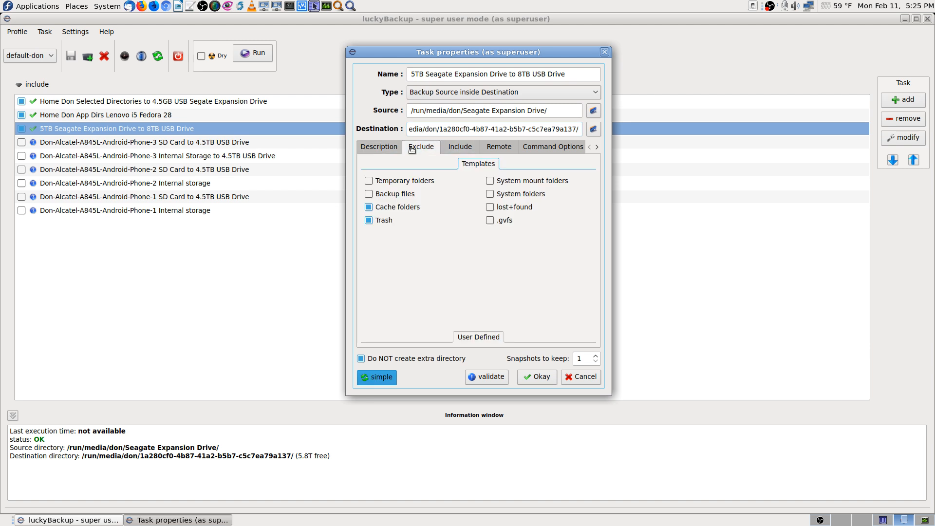
left_click(458, 147)
left_click(498, 147)
left_click(542, 149)
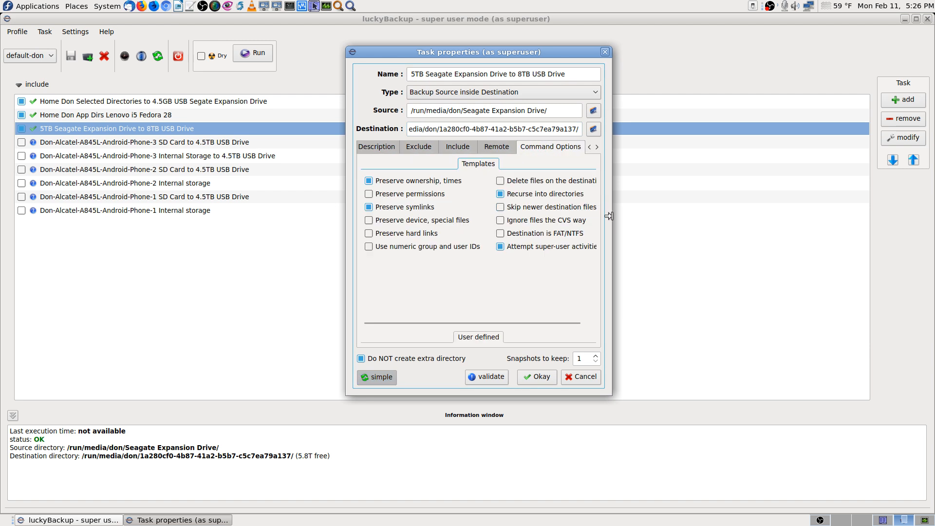
left_click_drag(607, 216, 657, 216)
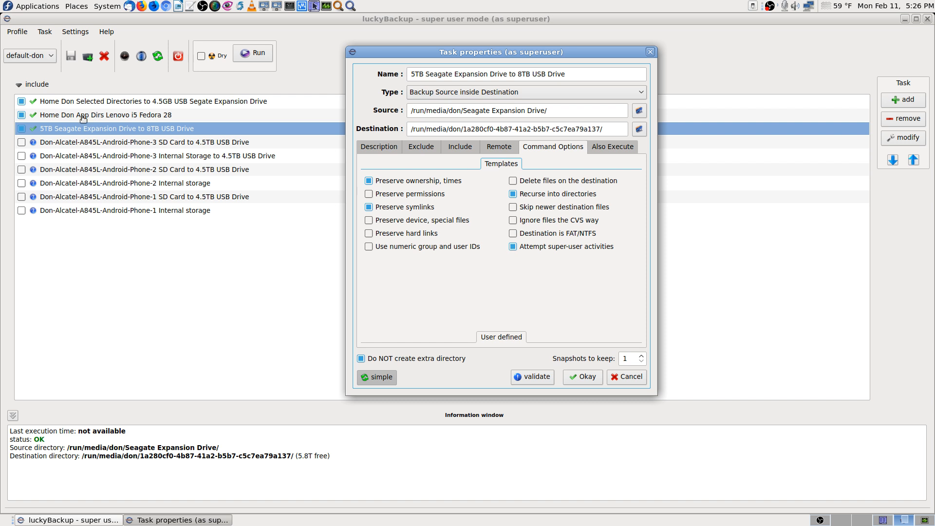
left_click(141, 103)
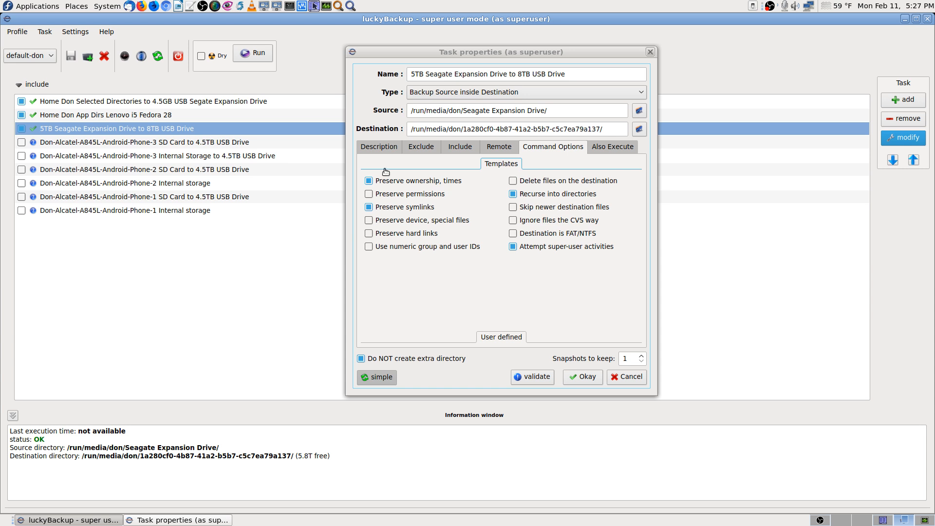
- Enable Preserve permissions for the task, take a screenshot of its command options, and accept the task properties
left_click(369, 194)
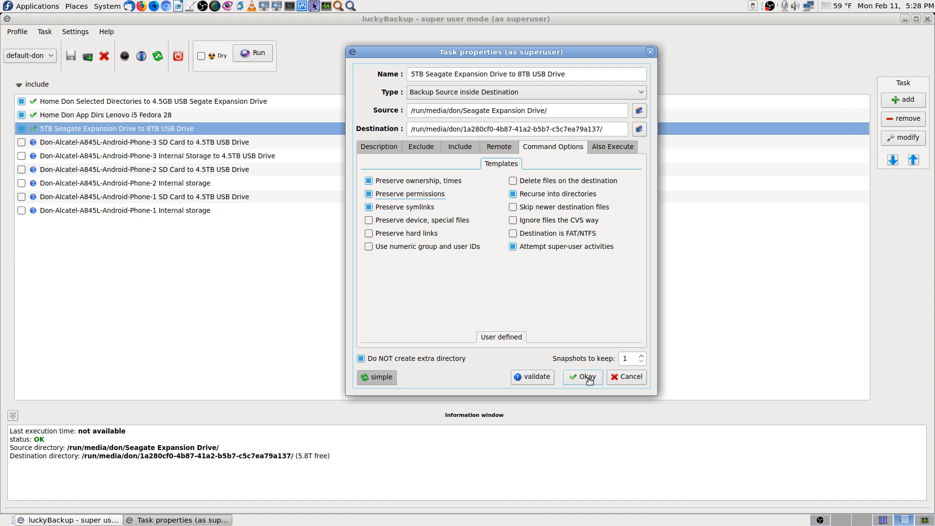
key("Print")
key("Return")
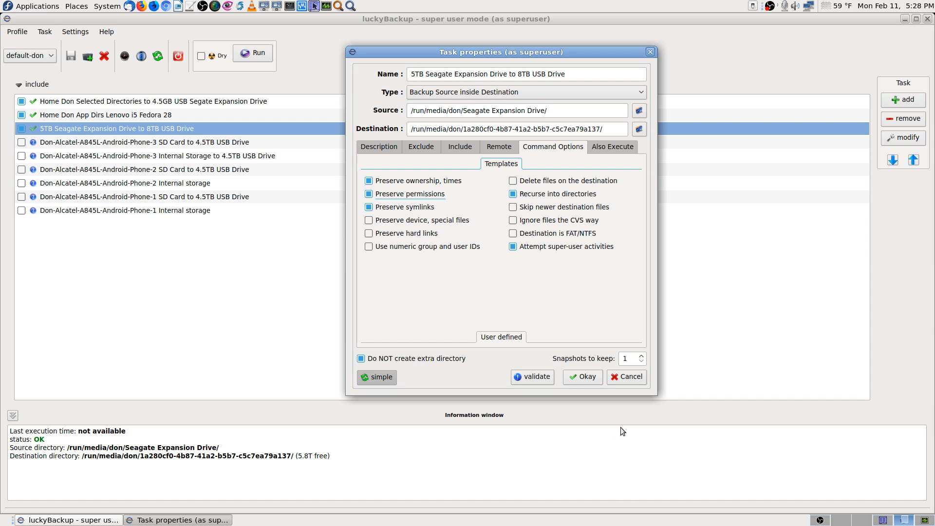
left_click(587, 377)
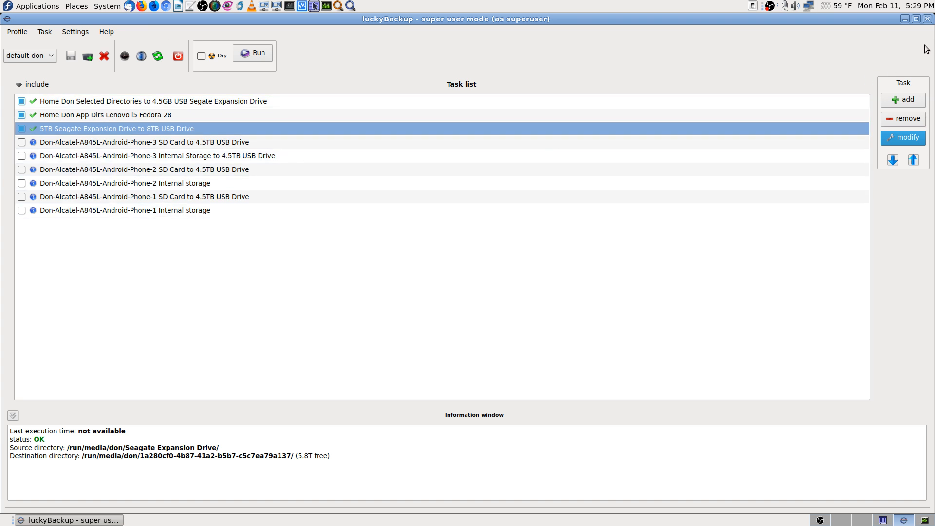
- Close luckyBackup and switch back to the 8 TB drive's folder list in Krusader
left_click(928, 20)
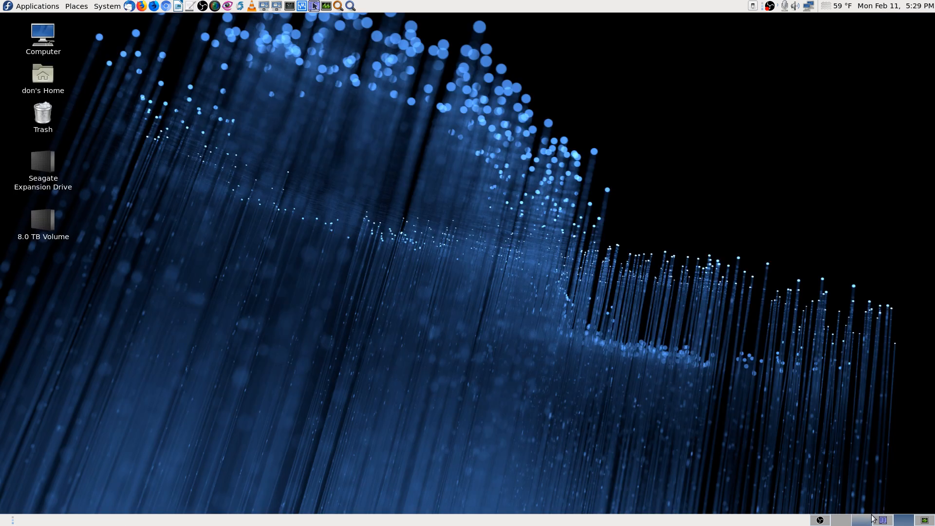
left_click(884, 524)
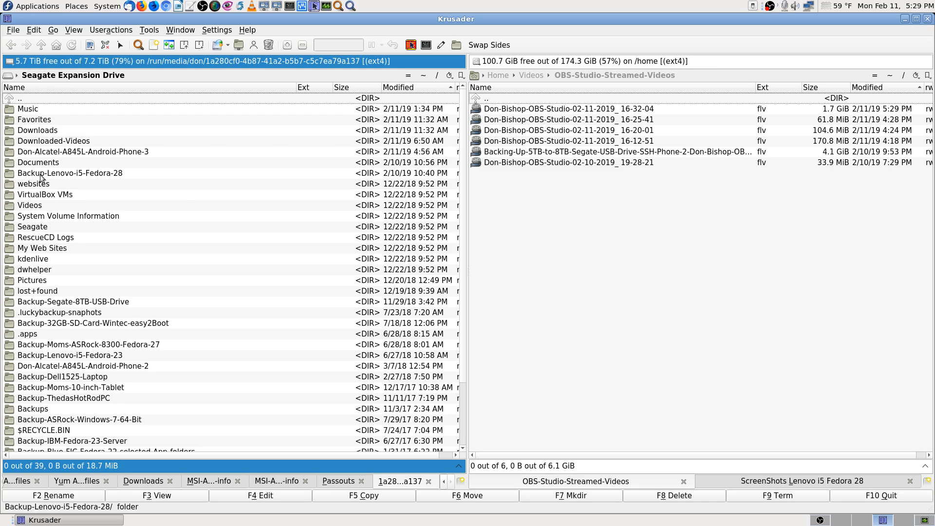
double_click(252, 194)
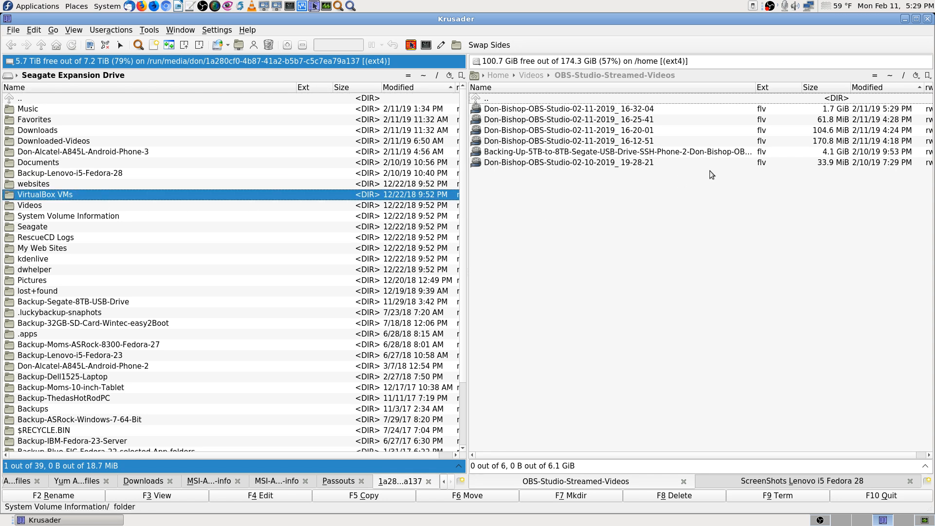
- Look through the 8 TB drive's top-level folders and files to the end of the list
key("BackSpace")
key("Down")
key("Down")
key("Down")
key("Down")
key("Down")
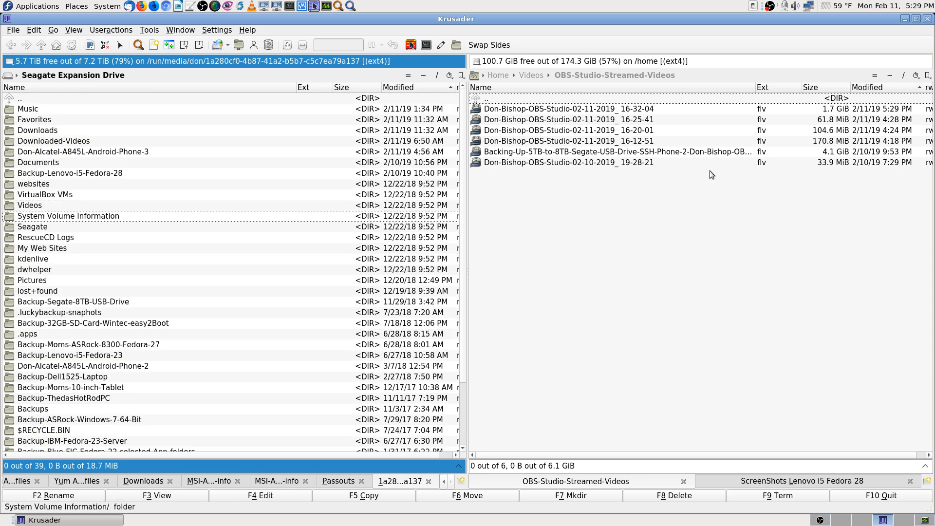
key("Down")
key("Down")
key("Down")
key("Down")
key("Down")
key("Down")
key("Down")
key("Down")
key("Down")
key("Down")
key("Down")
key("Down")
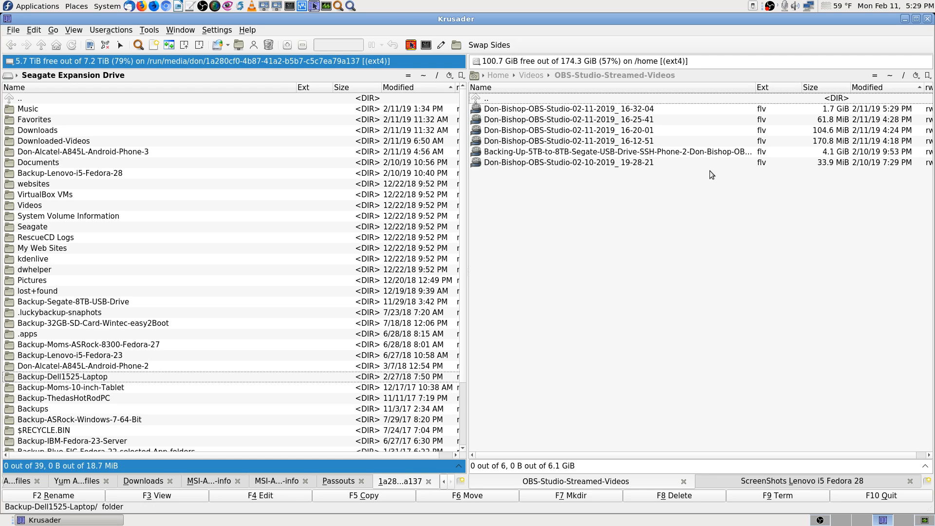
key("Up")
key("Up")
key("Up")
key("Up")
key("Up")
key("Up")
key("Up")
key("Up")
key("Up")
key("Up")
key("Down")
key("Down")
key("Down")
key("Down")
key("Down")
key("Down")
key("Down")
key("Down")
key("Down")
key("Down")
key("Down")
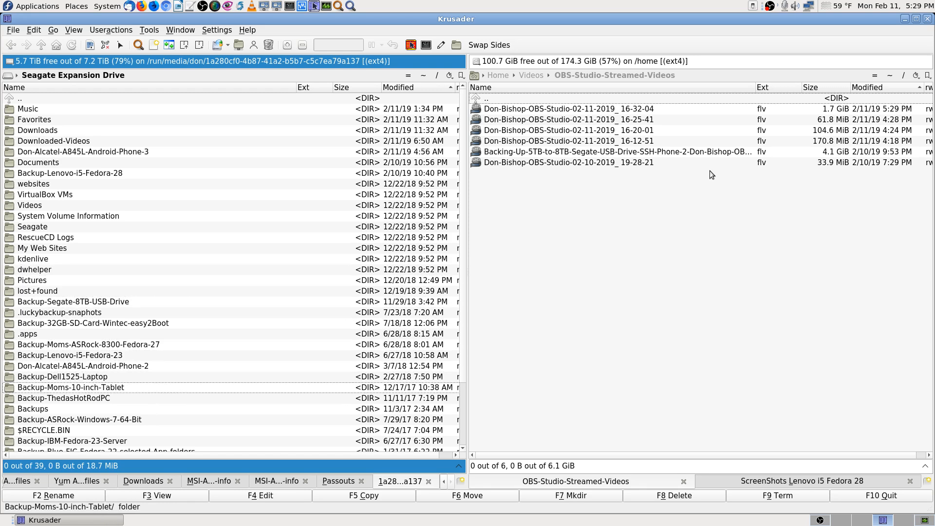
key("End")
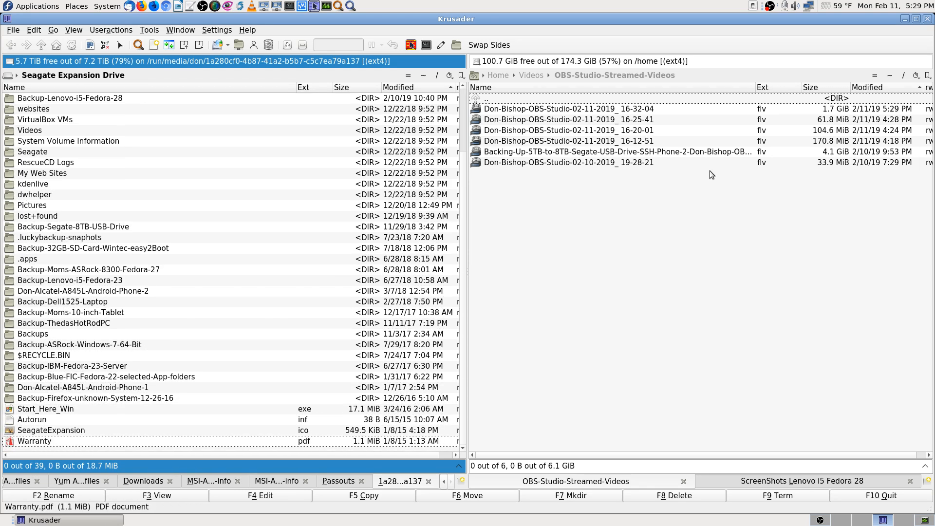
- Open the 8 TB drive's Warranty.pdf full screen, view its first pages, and close it
key("Return")
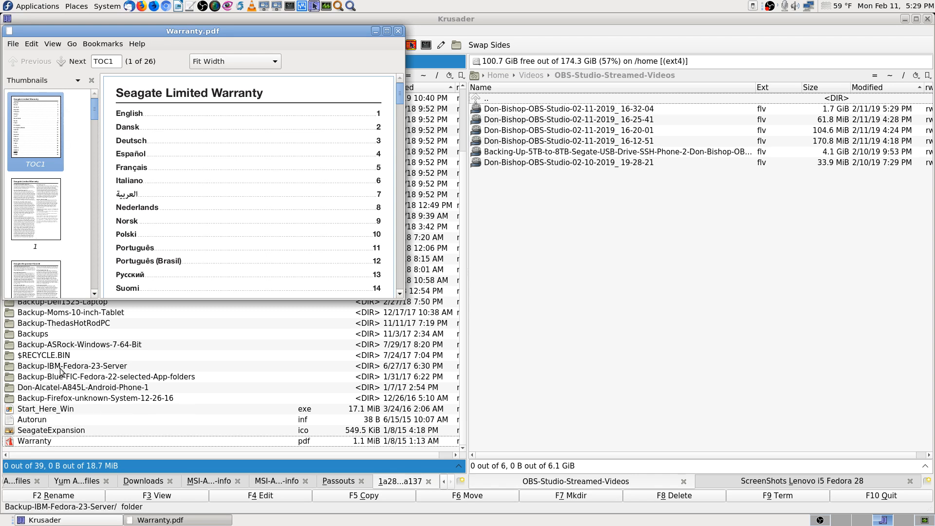
left_click(387, 31)
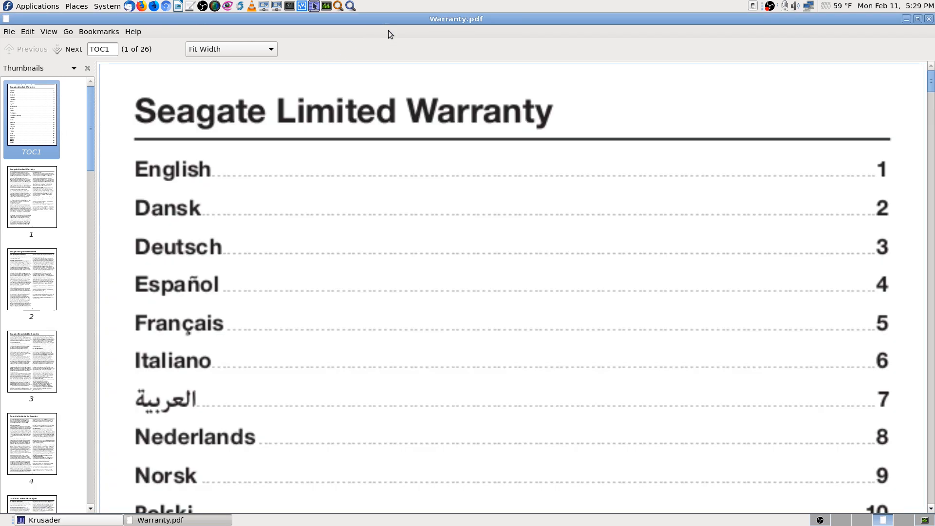
left_click(45, 193)
left_click(39, 260)
left_click(31, 117)
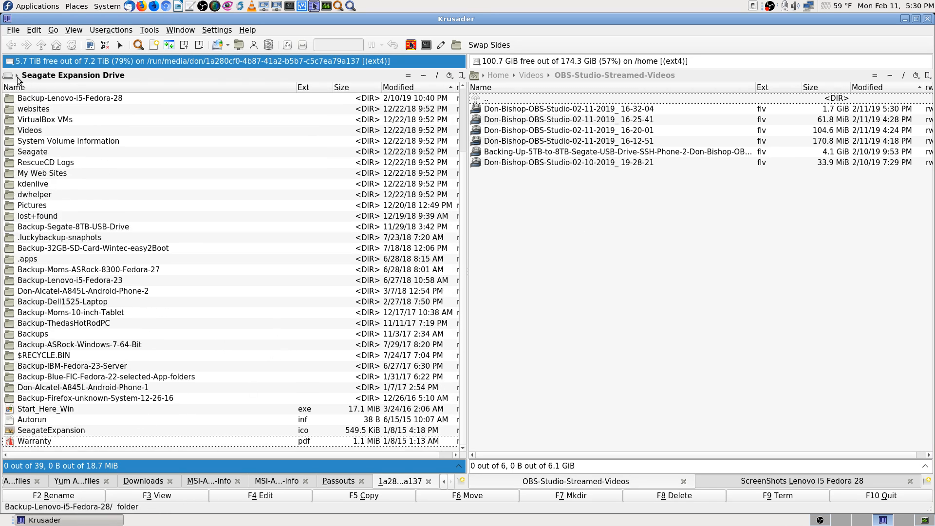
- Change the 8 TB drive's file list to the 4.5 TiB Seagate Expansion Drive and open its Backup-Segate-8TB-USB-Drive folder
left_click(10, 61)
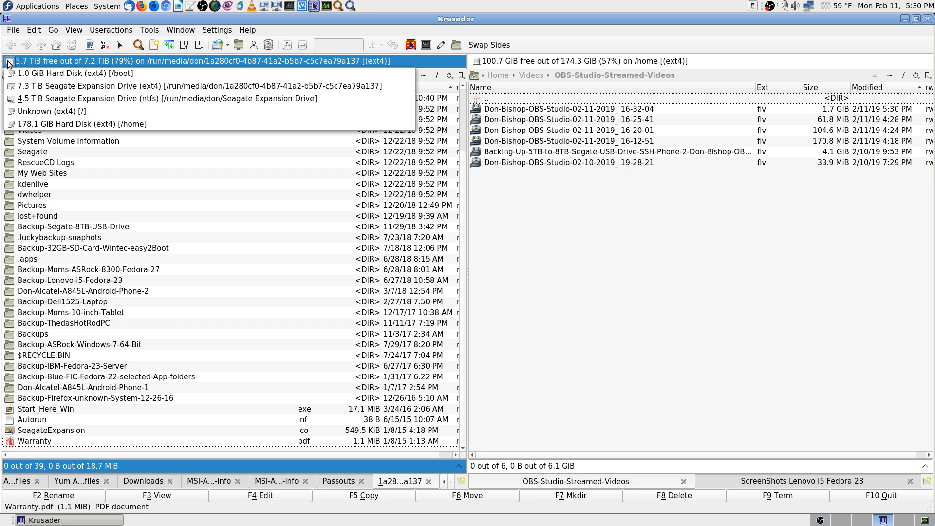
left_click(18, 99)
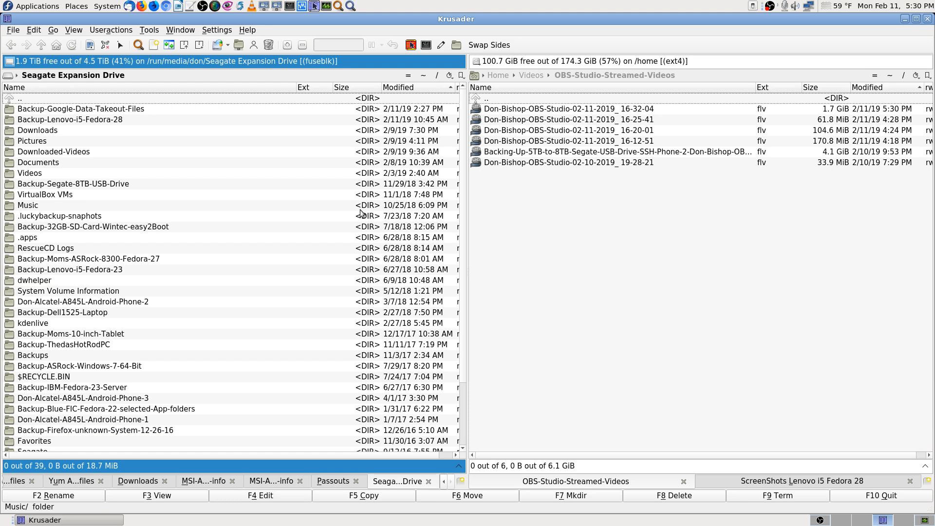
key("Down")
key("Down")
key("Down")
key("Down")
key("Down")
key("Down")
key("Down")
key("Down")
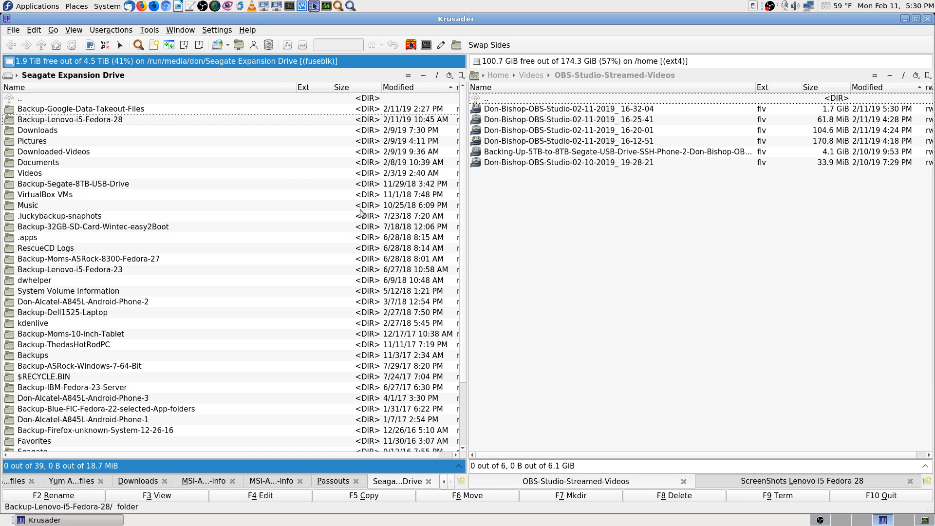
key("Return")
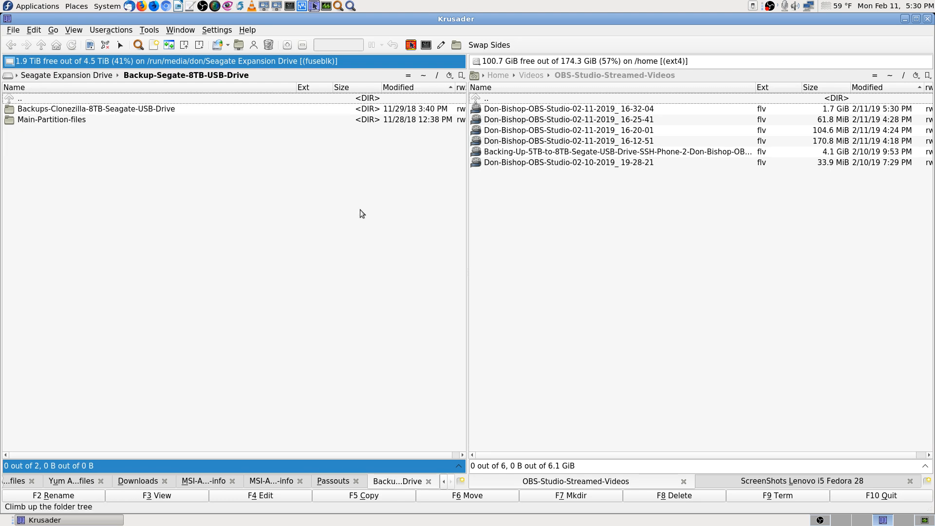
- Check the Backups-Clonezilla-8TB-Seagate-USB-Drive subfolder and open the Main-Partition-files folder
key("Down")
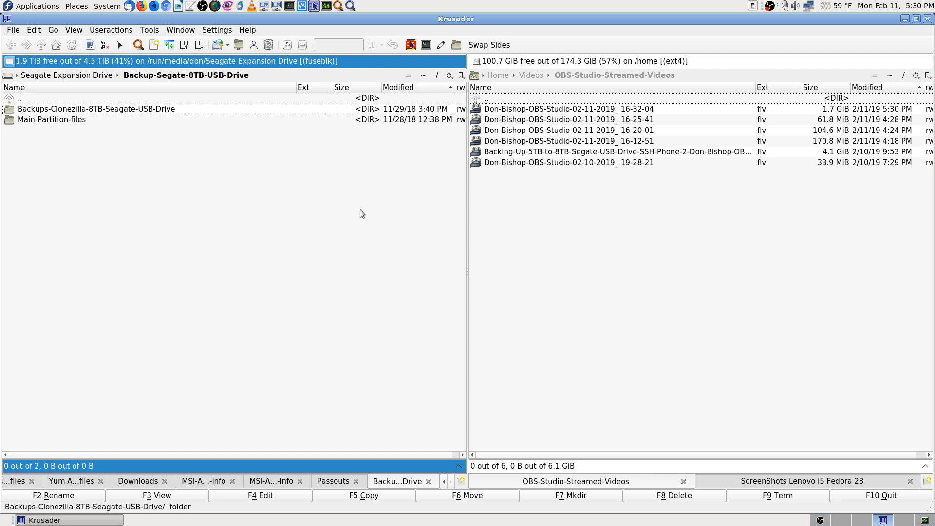
key("Return")
key("Return")
key("Down")
key("Return")
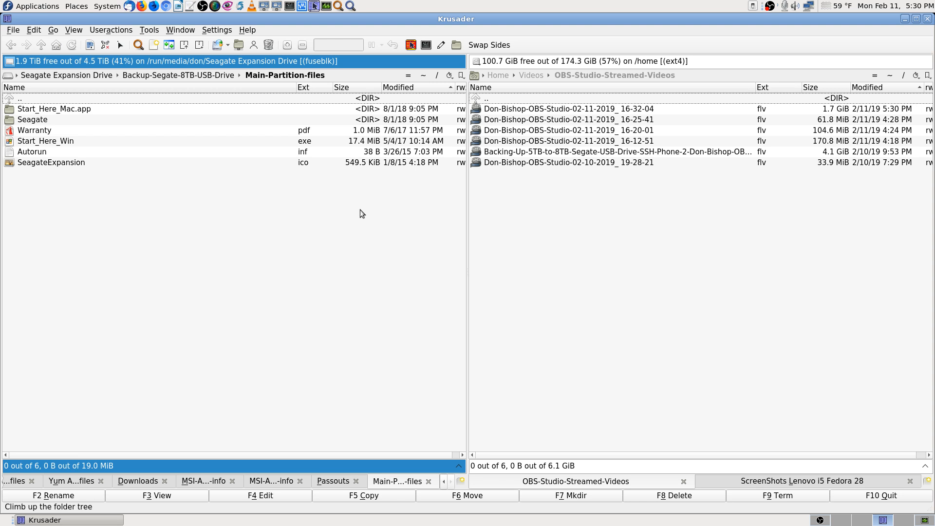
- Examine the files and folders in Main-Partition-files, including the Warranty, Start_Here_Win and Autorun files
key("Down")
key("Down")
key("Down")
key("Down")
key("Down")
key("Down")
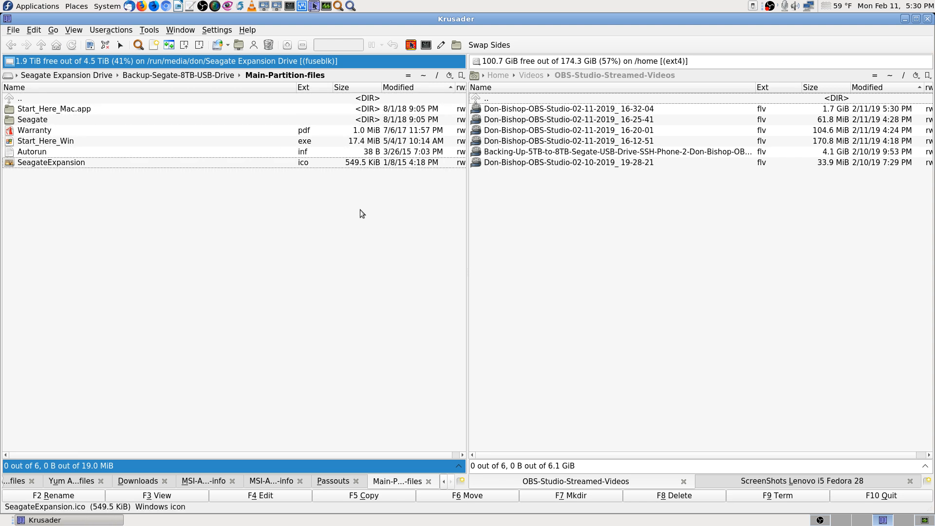
key("Up")
key("Up")
key("Up")
key("Up")
key("Up")
key("Up")
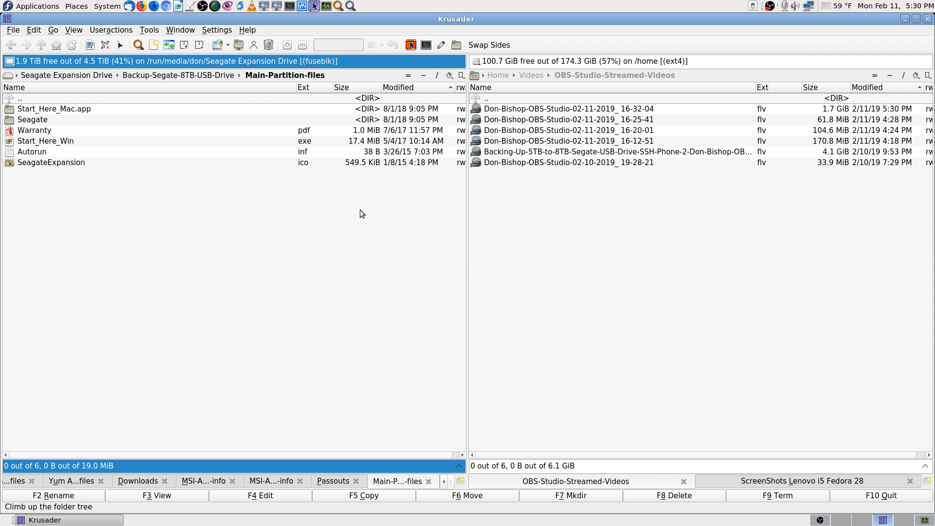
- Go through the Main-Partition-files entries again, from Start_Here_Mac.app down to SeagateExpansion
key("Down")
key("Down")
key("Down")
key("Down")
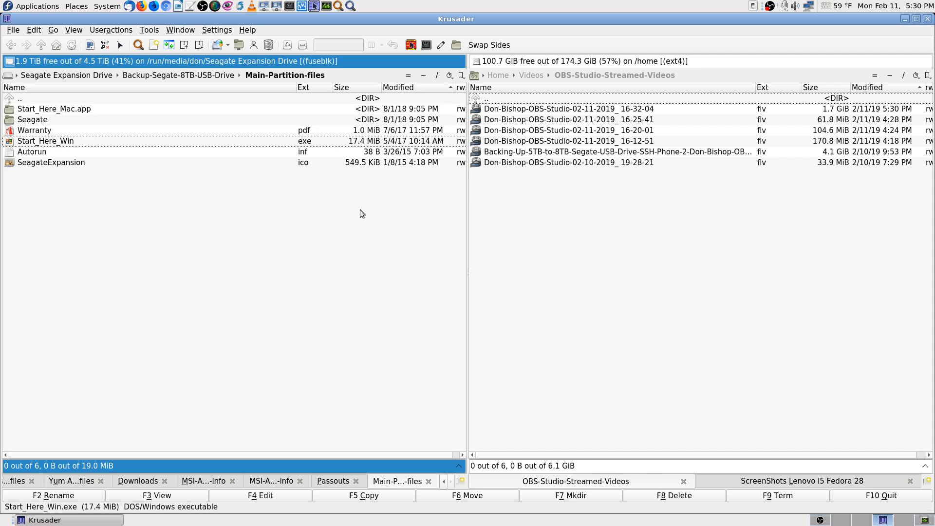
key("Down")
key("Down")
key("Up")
key("Up")
key("Up")
key("Up")
key("Up")
key("Up")
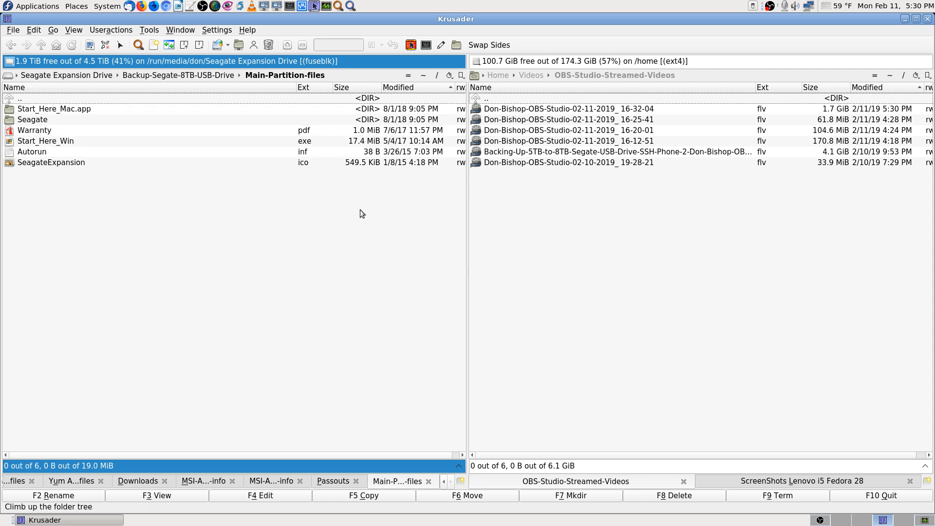
key("Down")
key("Down")
key("Down")
key("Down")
key("Down")
key("Down")
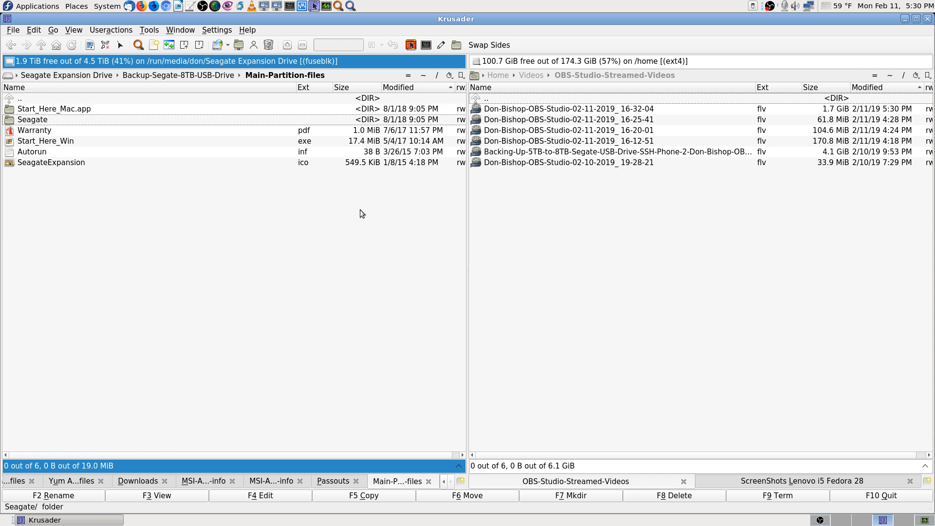
key("Up")
key("Up")
key("Up")
key("Up")
key("Up")
key("Up")
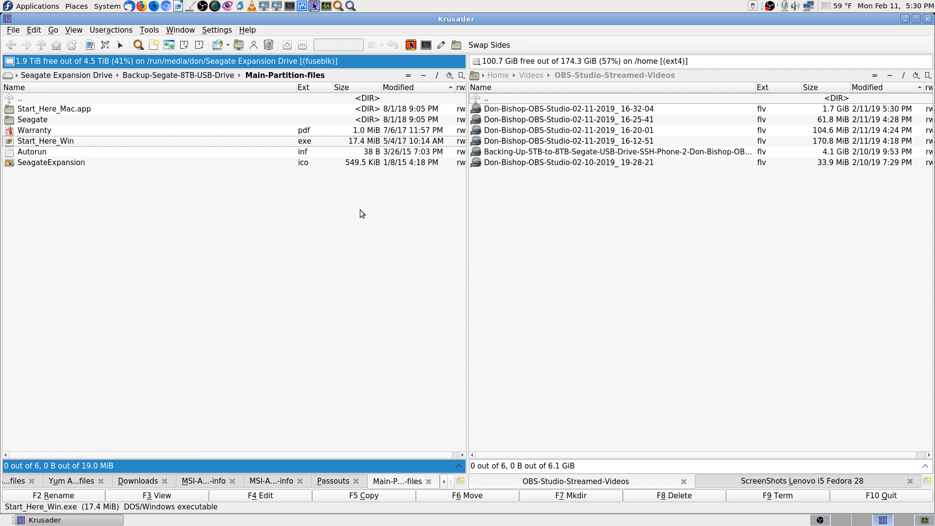
key("Down")
key("Down")
key("Down")
key("Down")
key("Down")
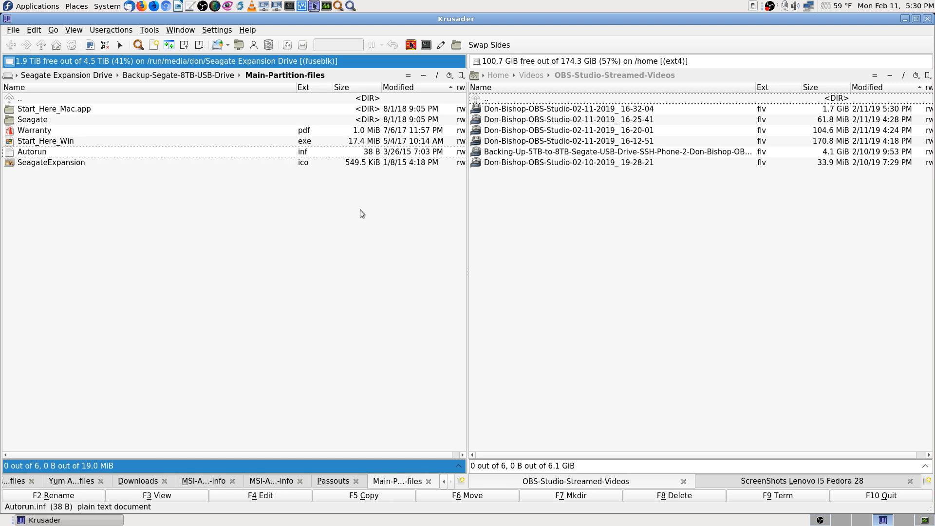
- View the contents of Autorun.inf in Main-Partition-files and close the viewer
left_click(226, 154)
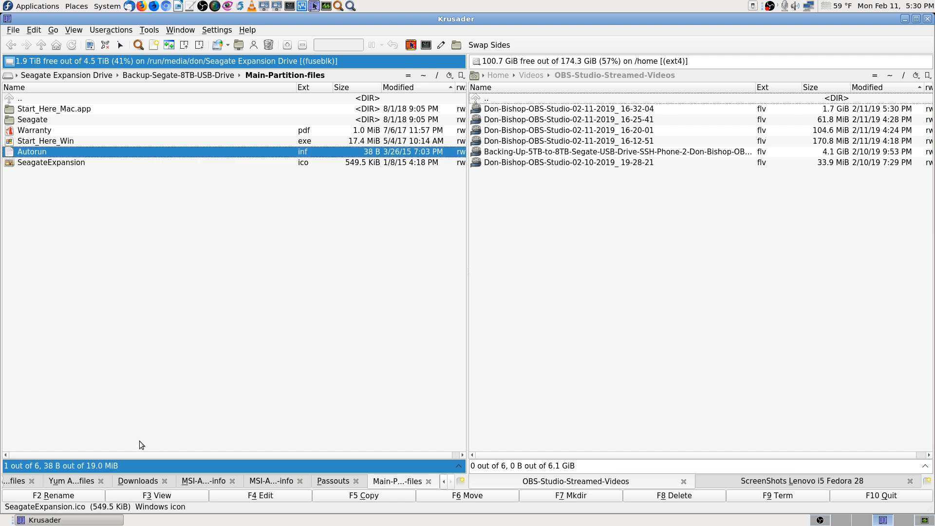
left_click(173, 498)
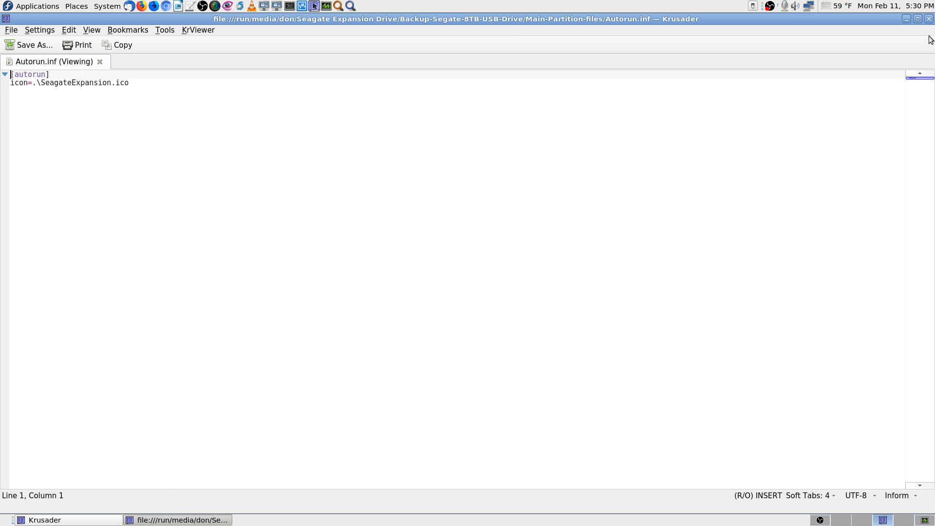
left_click(928, 19)
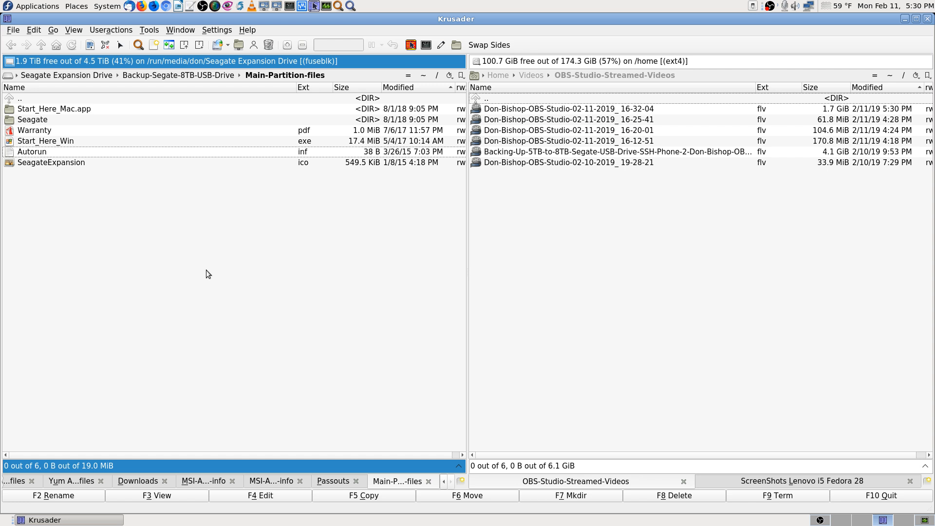
- Return to Backup-Segate-8TB-USB-Drive and open its Backups-Clonezilla-8TB-Seagate-USB-Drive subfolder
key("BackSpace")
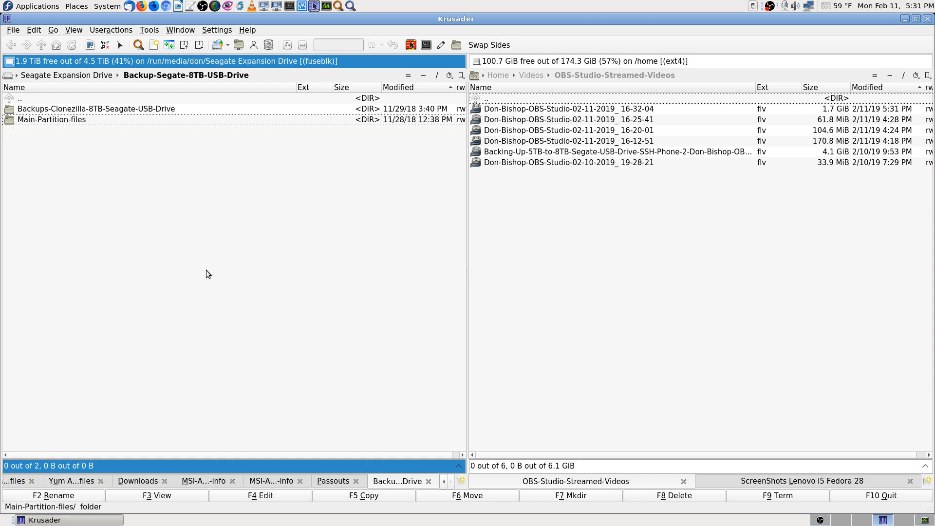
key("Up")
key("Return")
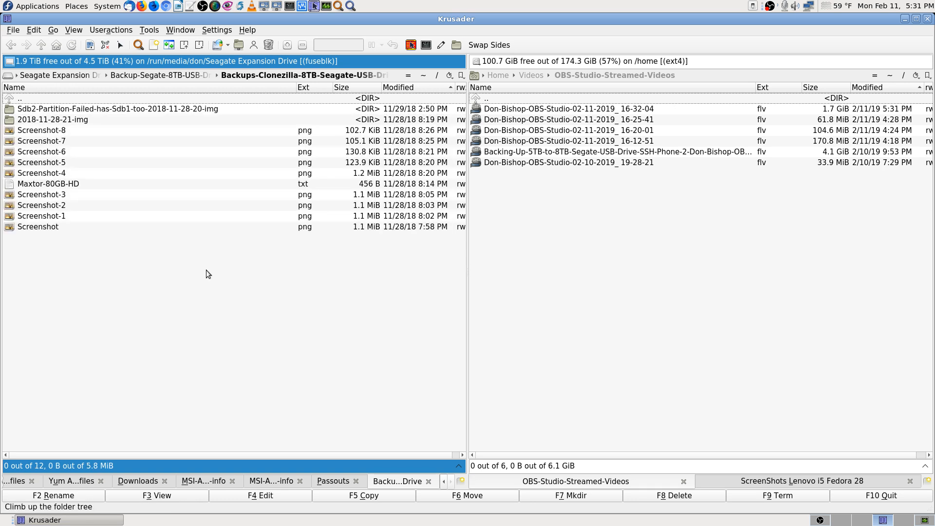
key("BackSpace")
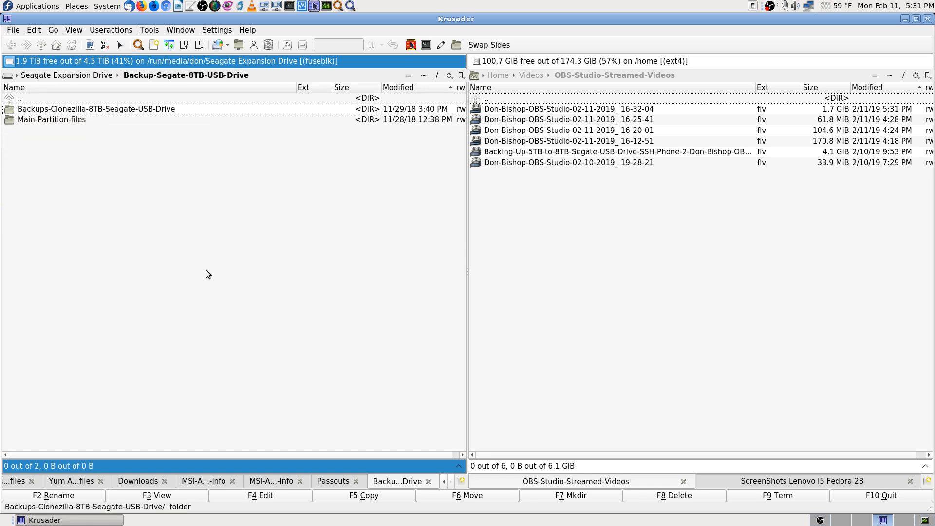
key("Return")
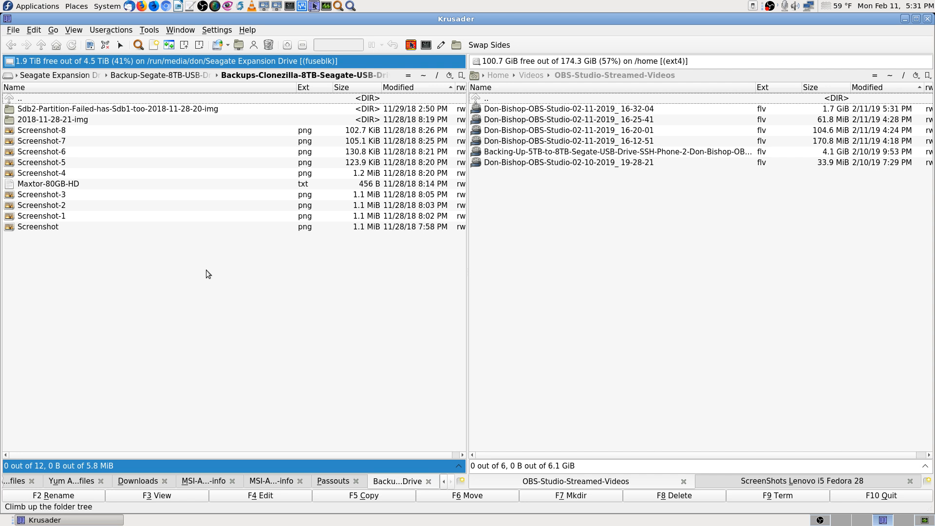
key("Down")
key("Down")
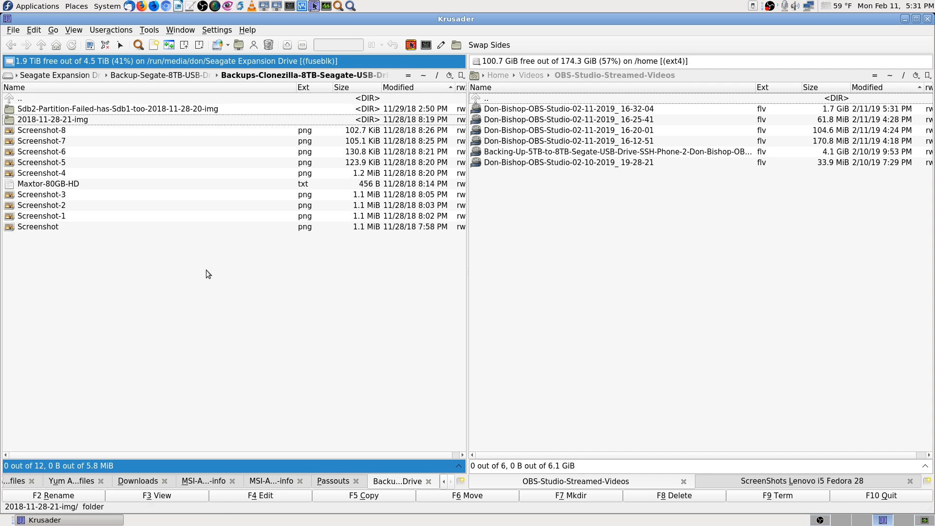
key("Up")
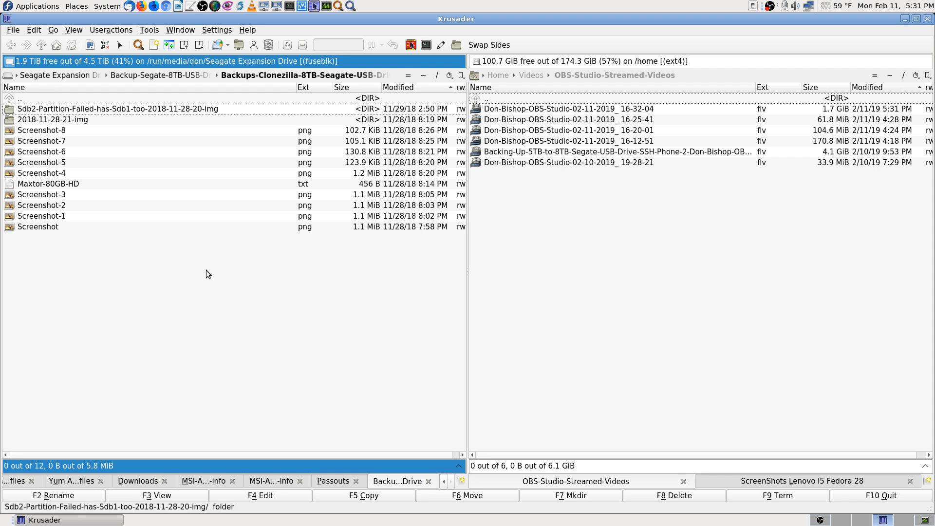
key("Return")
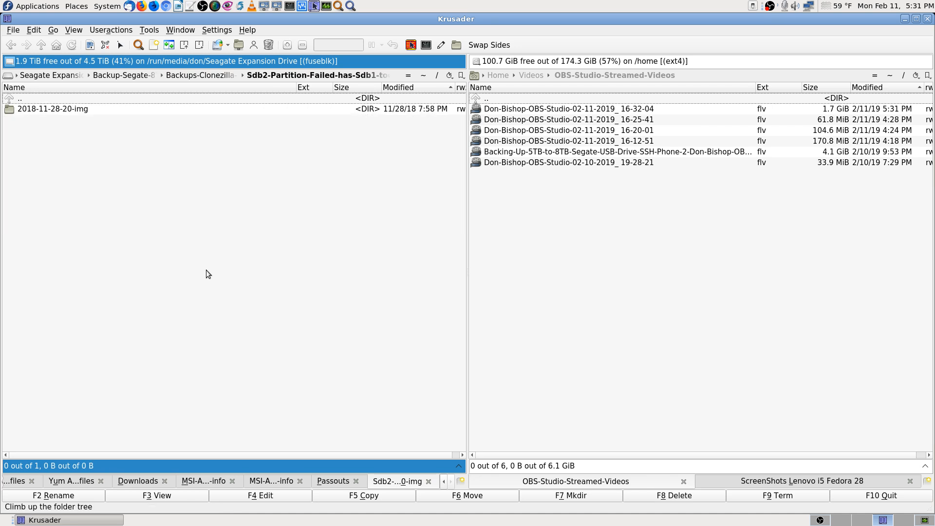
key("Down")
key("Return")
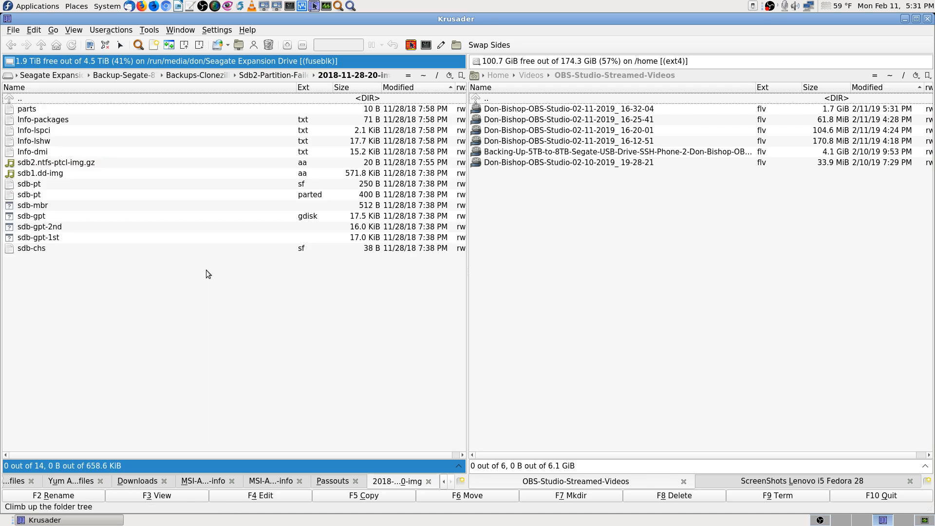
key("BackSpace")
key("BackSpace")
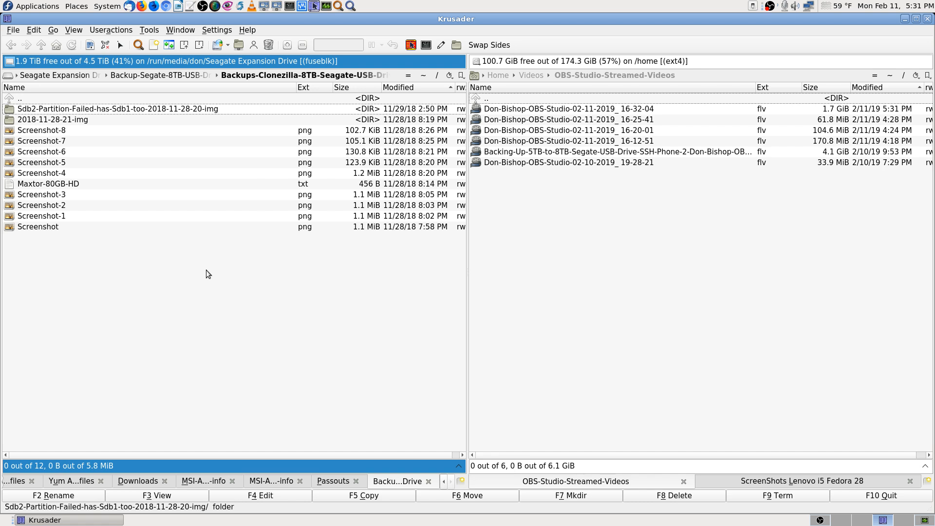
key("Down")
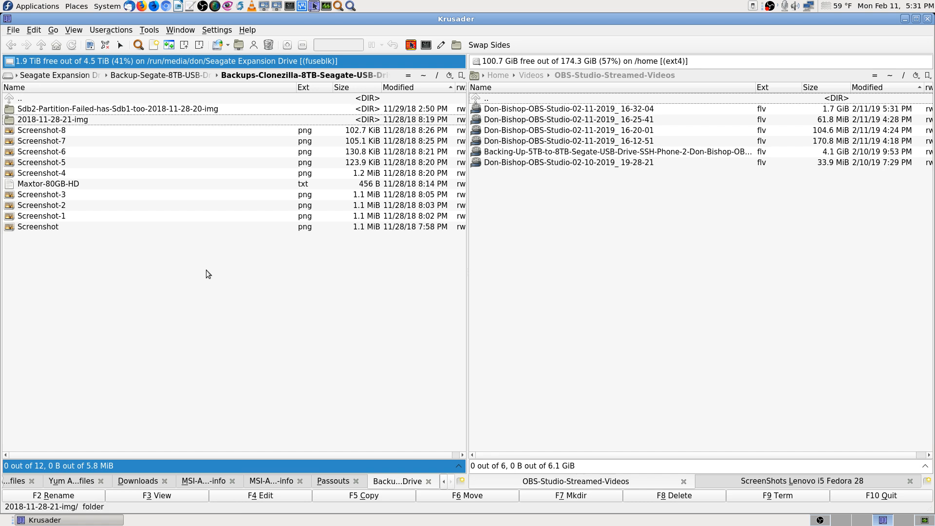
key("Return")
key("BackSpace")
key("BackSpace")
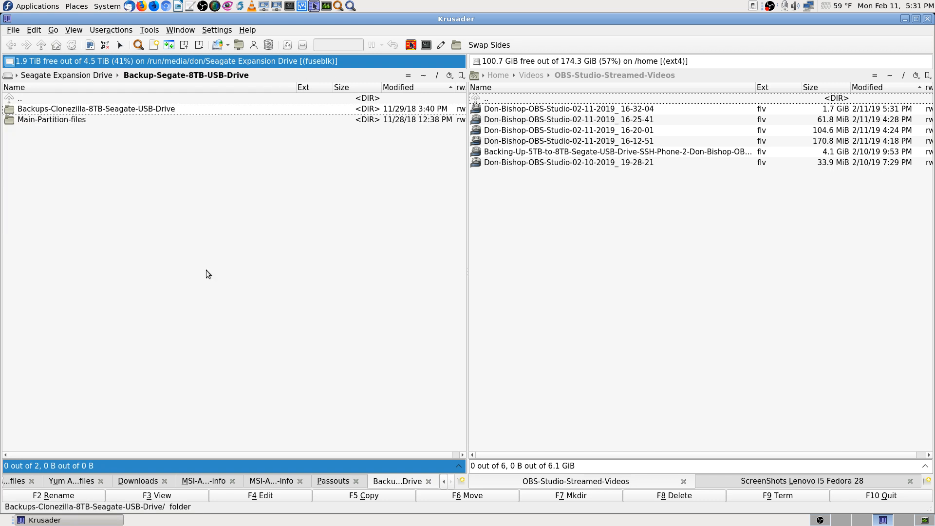
- Recheck the Clonezilla backups folder, look through every entry of Main-Partition-files, and return to Backup-Segate-8TB-USB-Drive
key("Return")
key("BackSpace")
key("Down")
key("Return")
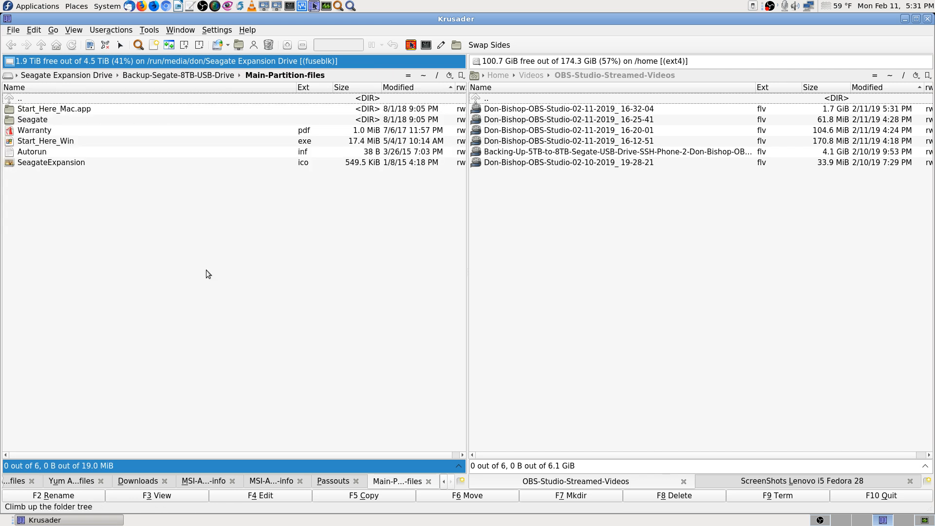
key("Down")
key("Down")
key("Down")
key("Down")
key("Down")
key("Down")
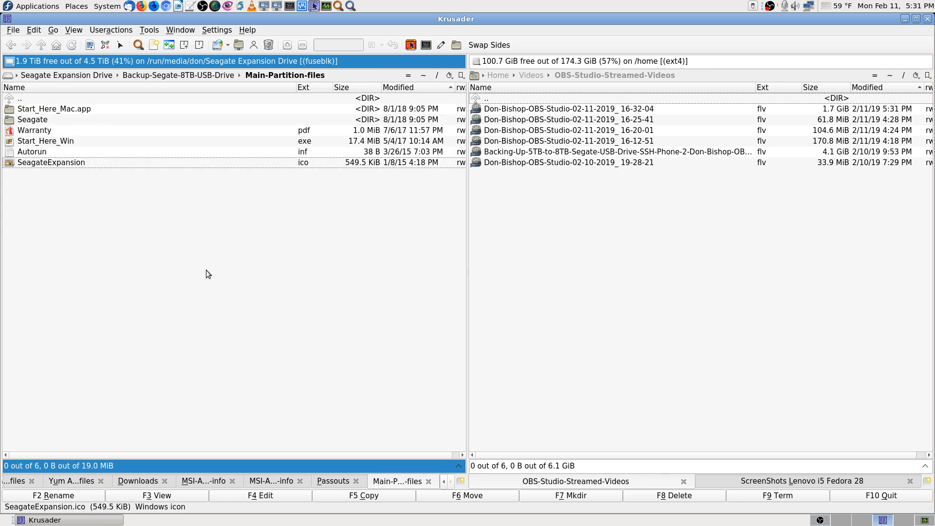
key("Up")
key("Up")
key("Up")
key("Up")
key("Up")
key("Up")
key("Return")
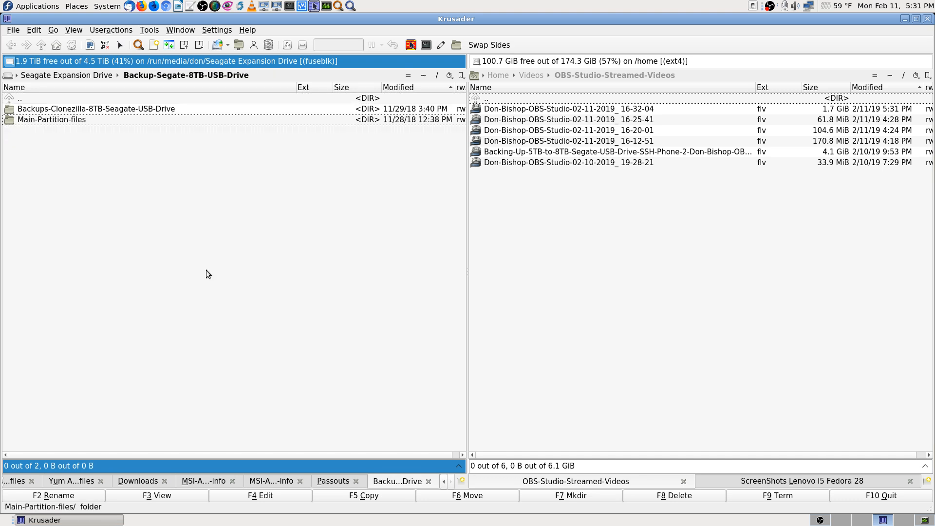
- Go up to the Seagate Expansion Drive's root folder and look down its folder list to VirtualBox VMs
key("Up")
key("Up")
key("Return")
key("Down")
key("Down")
key("Down")
key("Down")
key("Down")
key("Down")
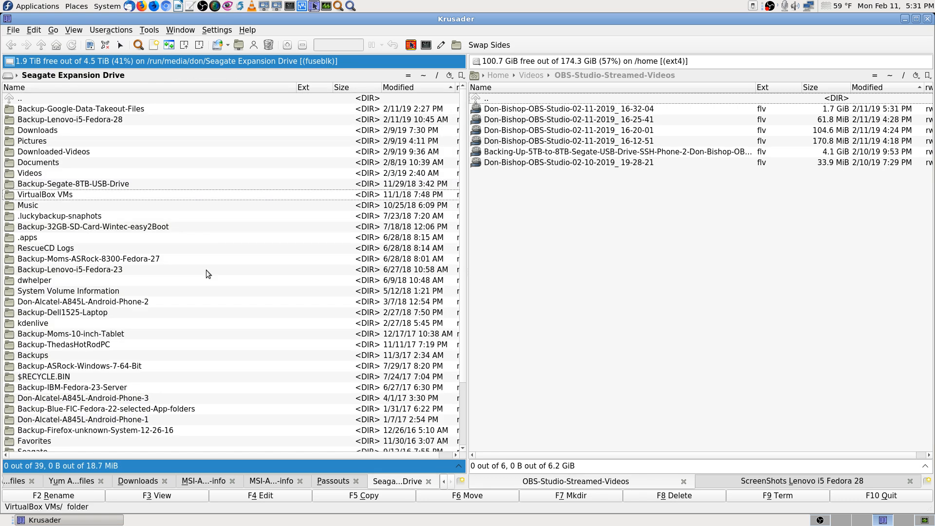
- View the contents of Autorun.inf in the Seagate Expansion Drive's root and close the viewer
key("End")
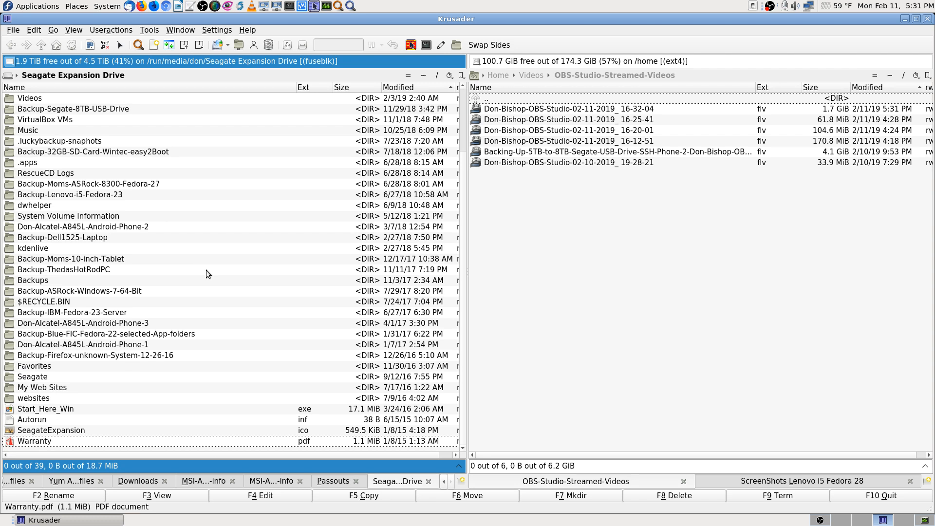
key("Up")
key("Up")
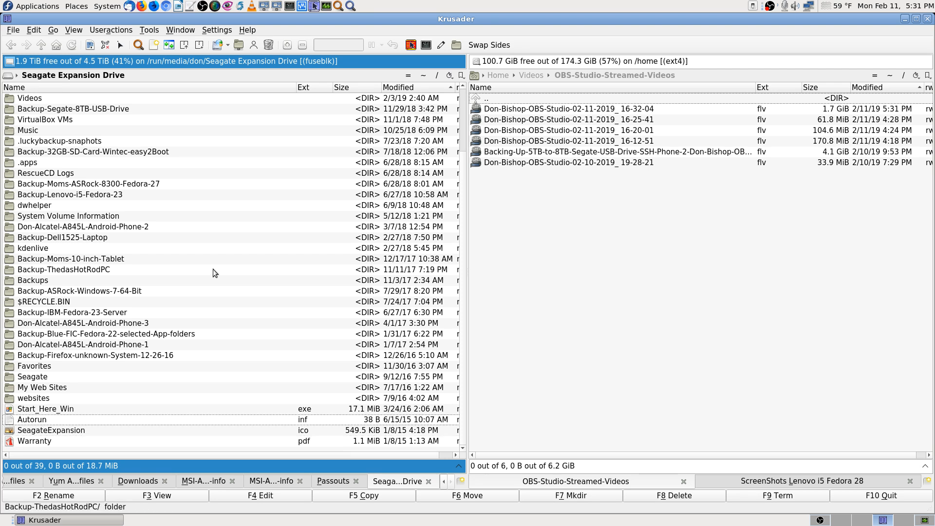
left_click(186, 497)
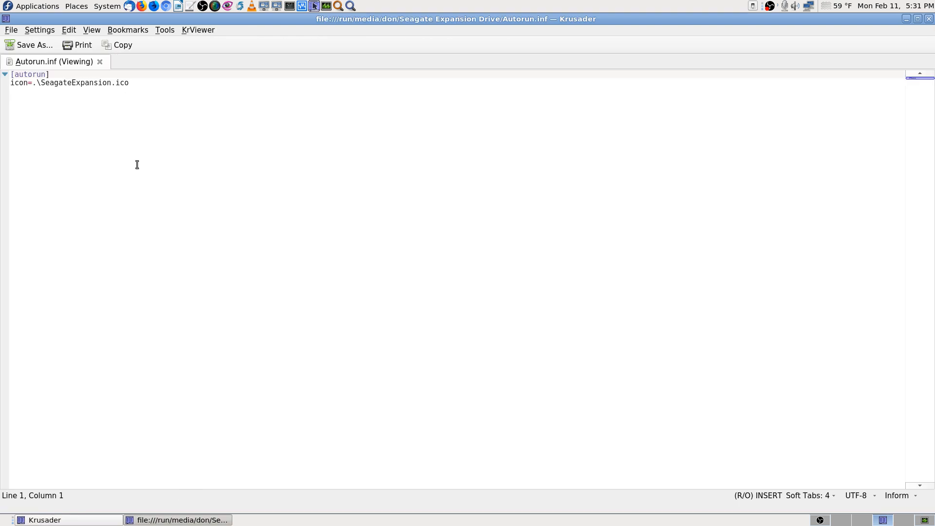
left_click(928, 19)
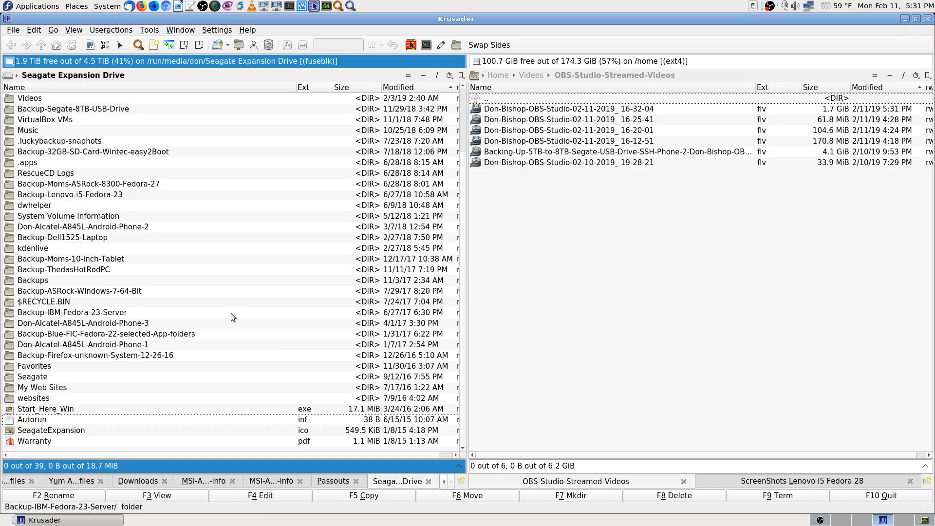
- Look over the whole list of folders and files in the Seagate Expansion Drive's root
scroll(230, 321, "up", 3)
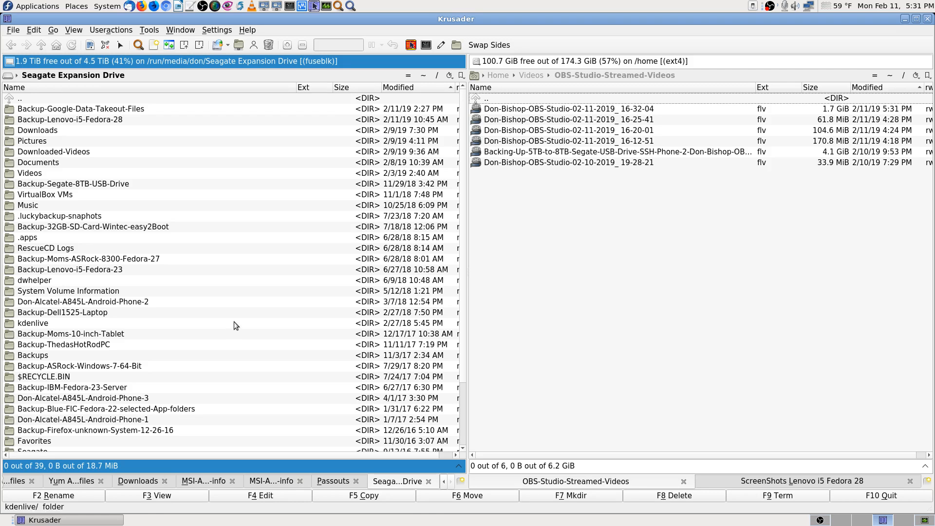
mouse_move(233, 322)
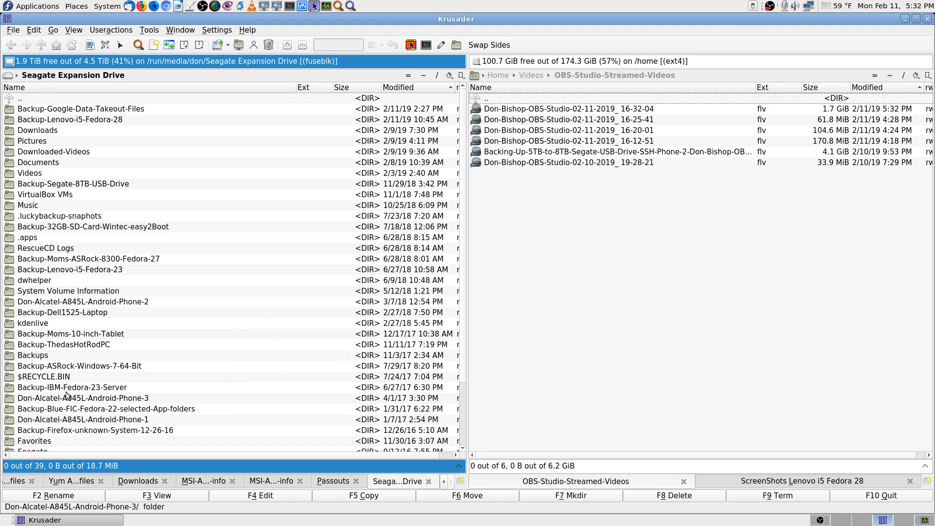
scroll(110, 374, "down", 3)
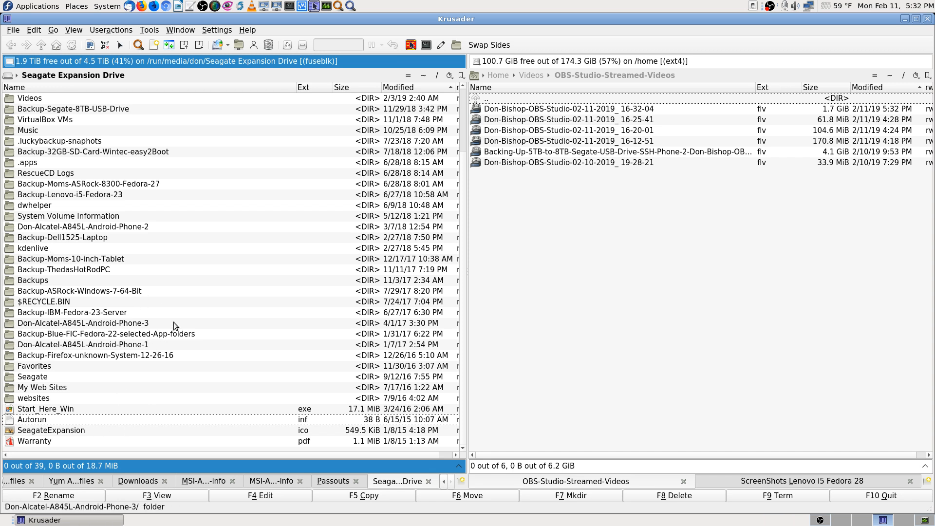
scroll(209, 351, "up", 3)
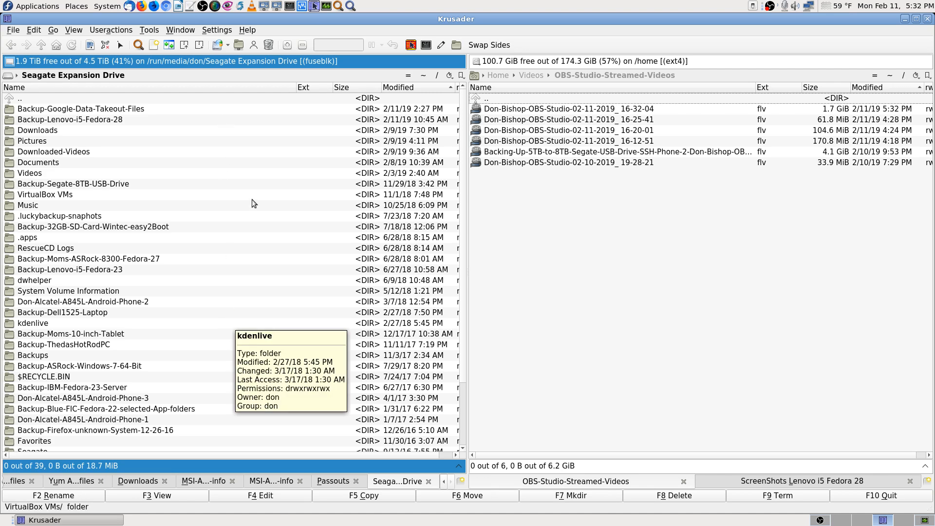
mouse_move(252, 200)
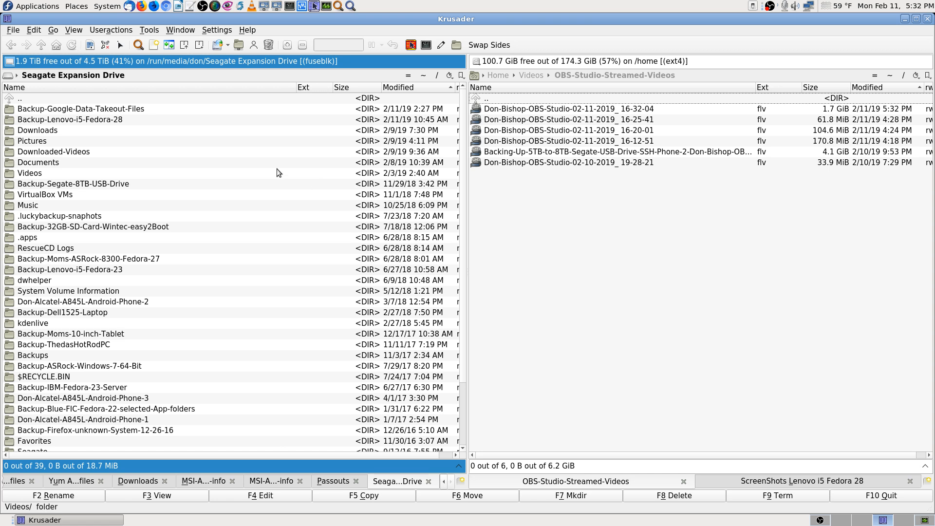
- Leave the Seagate Expansion Drive for its parent folder and switch the same file list to the Home folder
left_click(242, 100)
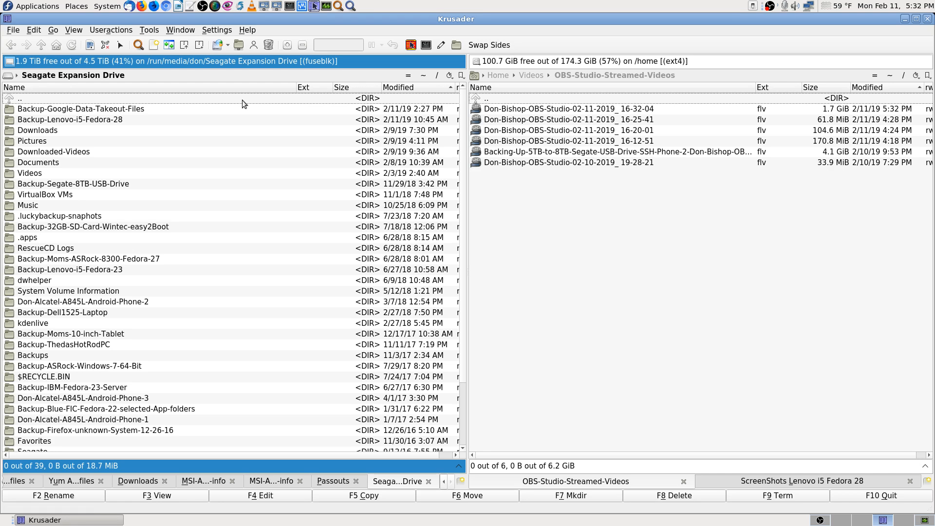
double_click(242, 100)
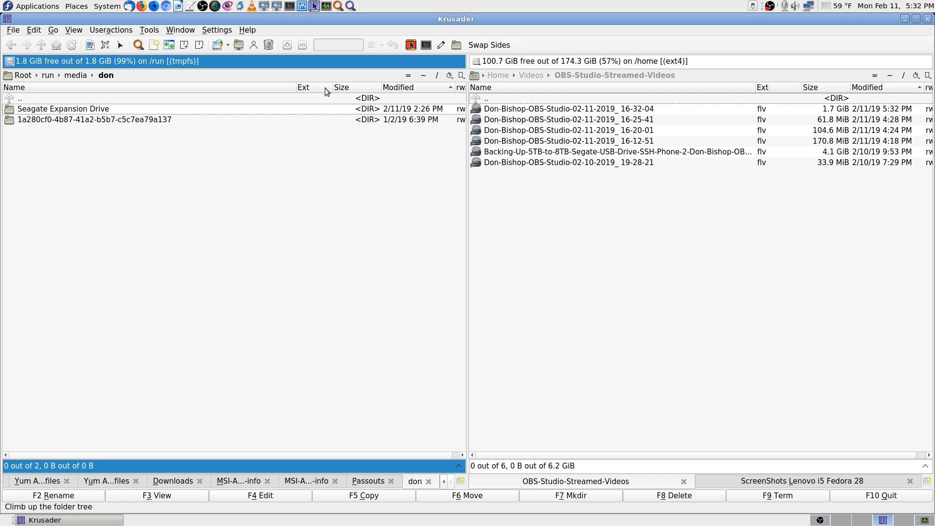
left_click(427, 77)
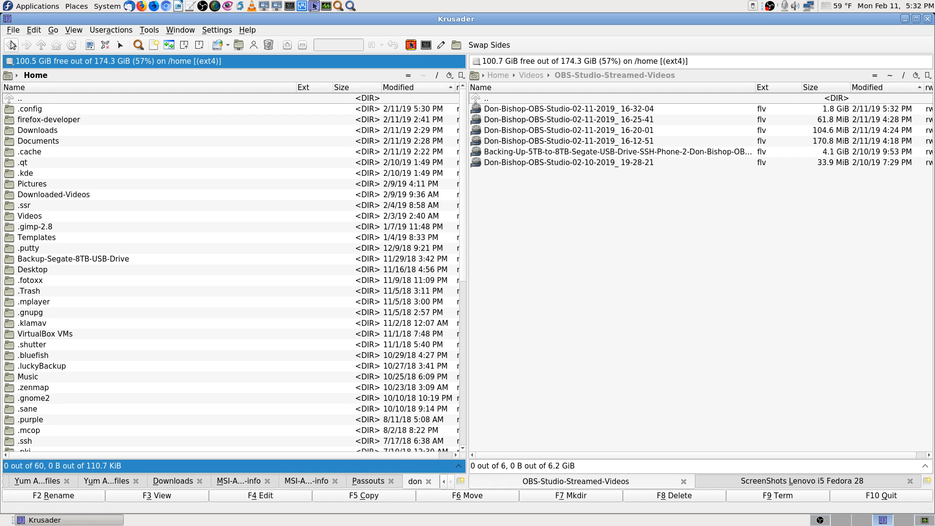
- Switch the active file list to the 7.3 TiB Seagate Expansion Drive and look down its root contents to Warranty.pdf
left_click(9, 63)
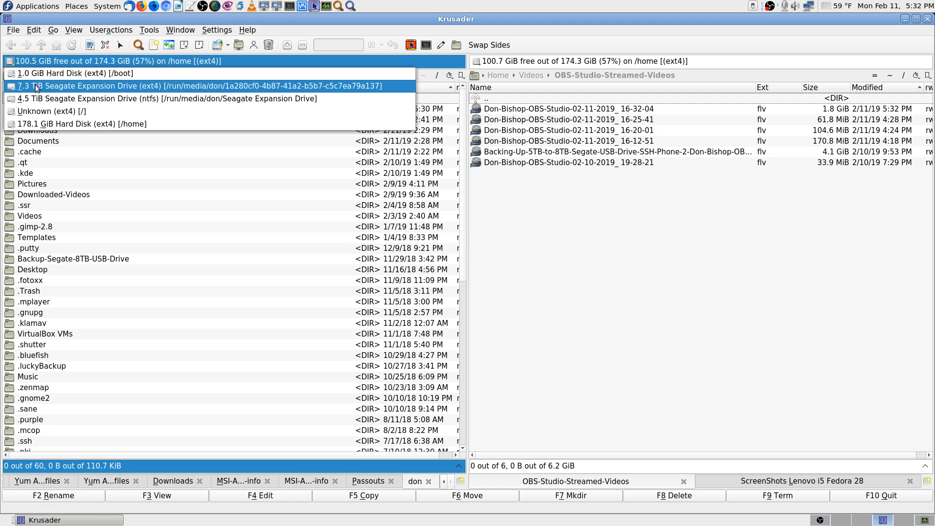
left_click(35, 86)
key("Down")
key("Down")
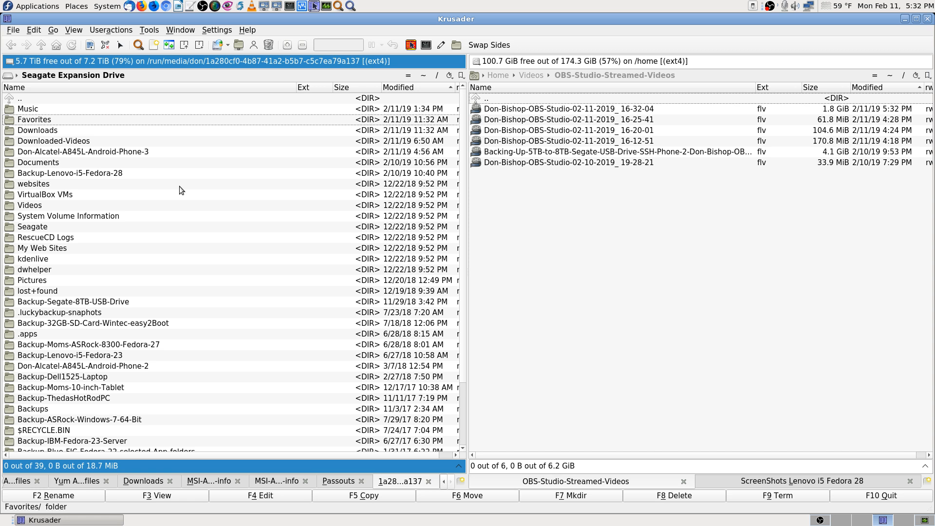
key("Up")
key("Down")
key("Down")
key("Down")
key("Down")
key("Down")
key("Down")
key("Down")
key("Down")
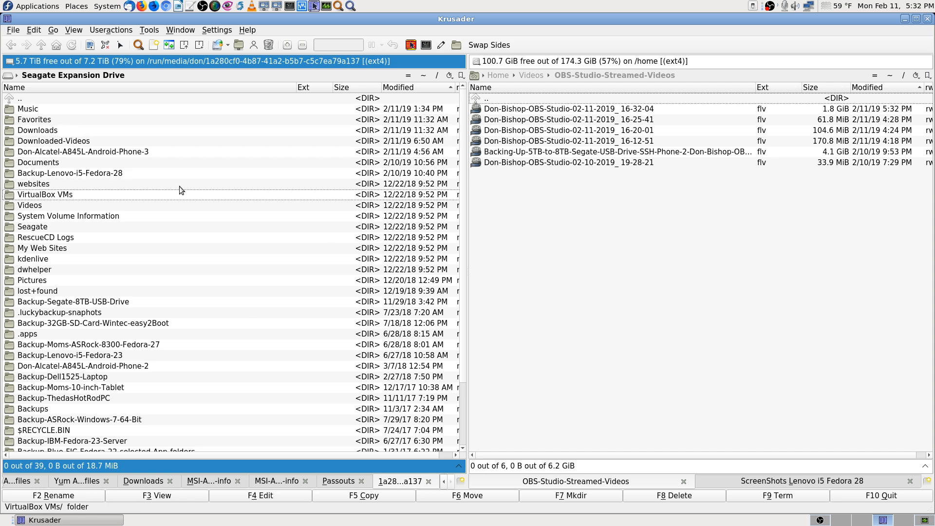
key("Down")
key("Down")
key("Down")
key("Down")
key("Down")
key("Down")
key("Down")
key("Down")
key("Down")
key("Down")
key("Down")
key("Down")
key("Down")
key("Down")
key("Down")
key("Down")
key("Down")
key("Down")
key("Down")
key("Down")
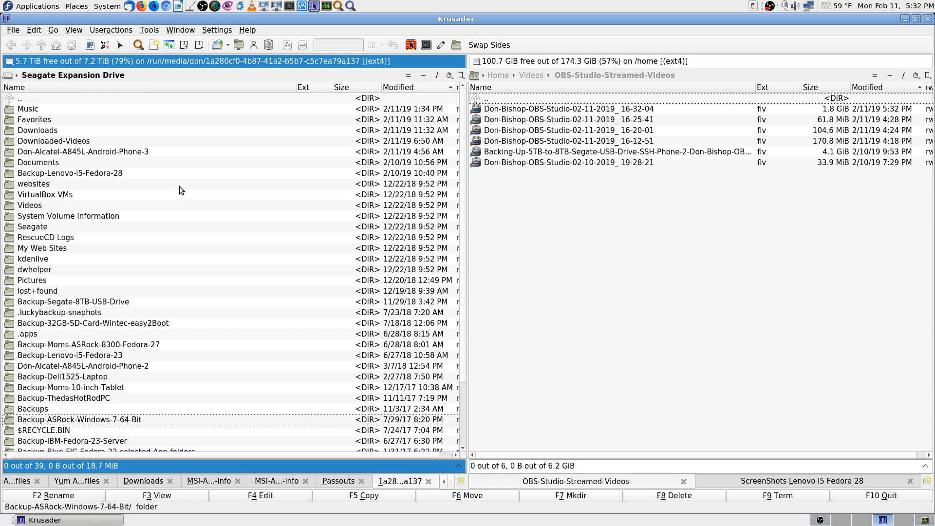
key("Down")
key("Down")
key("Down")
key("Down")
key("Down")
key("Down")
key("Down")
key("Down")
key("Down")
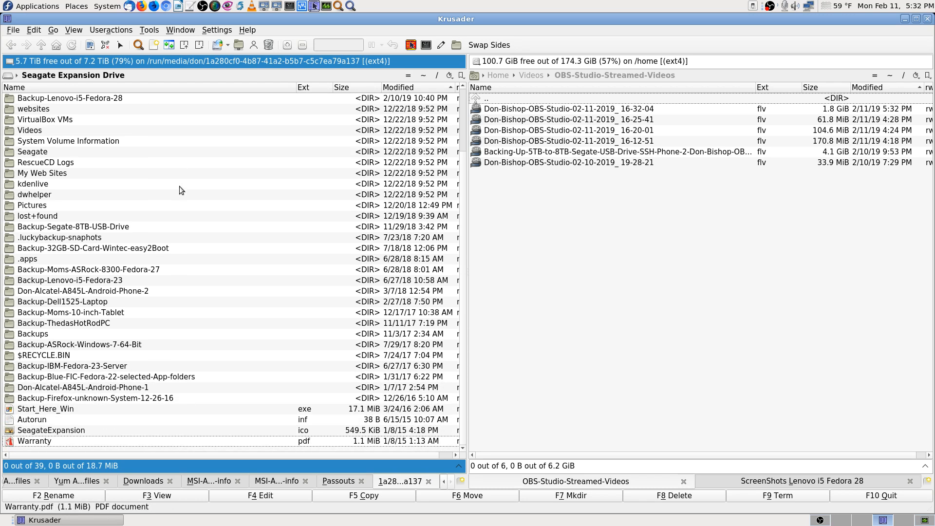
- Look back up the 7.3 TiB drive's root list to Favorites and down again to the Autorun.inf file
key("Up")
key("Up")
key("Up")
key("Up")
key("Up")
key("Up")
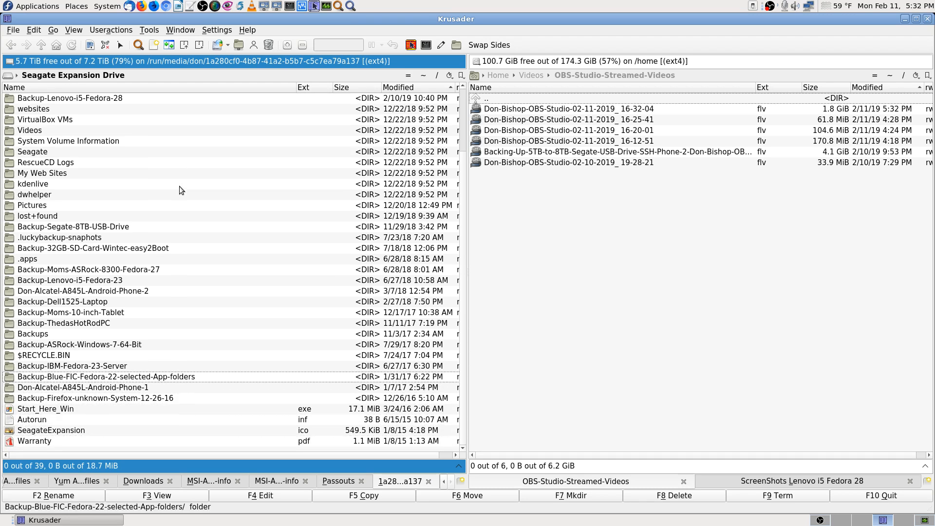
key("Up")
key("Up")
key("Up")
key("Up")
key("Up")
key("Up")
key("Up")
key("Up")
key("Up")
key("Up")
key("Up")
key("Up")
key("Up")
key("Up")
key("Up")
key("Up")
key("Up")
key("Up")
key("Up")
key("Up")
key("Down")
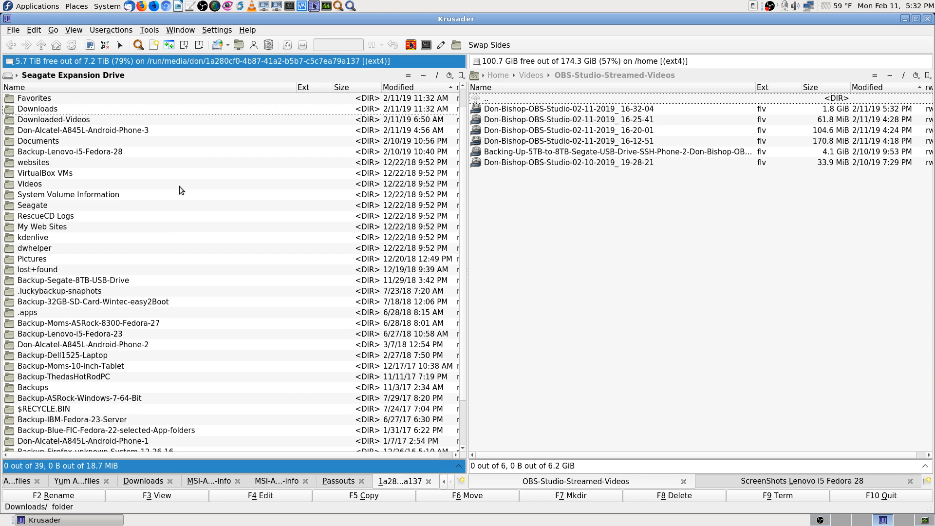
key("Down")
key("Down")
key("Down")
key("Down")
key("Down")
key("Down")
key("Down")
key("Down")
key("Down")
key("Down")
key("Down")
key("Down")
key("Down")
key("Down")
key("Down")
key("Down")
key("Down")
key("Down")
key("Down")
key("Down")
key("Up")
key("Up")
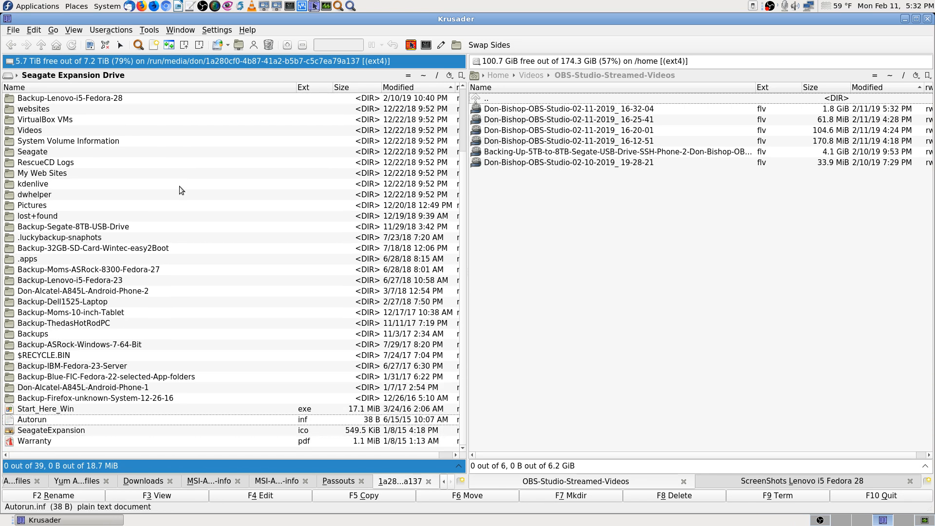
- Check the contents of the Backup-Firefox-unknown-System-12-26-16 and Alcatel-A845L-Android-Phone-1 folders, returning to the drive's root
key("Up")
key("Up")
key("Return")
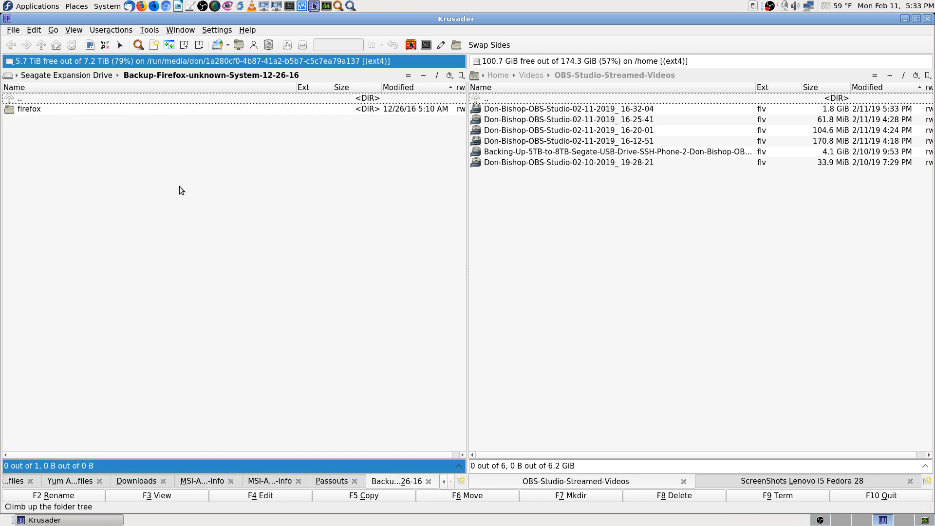
key("Return")
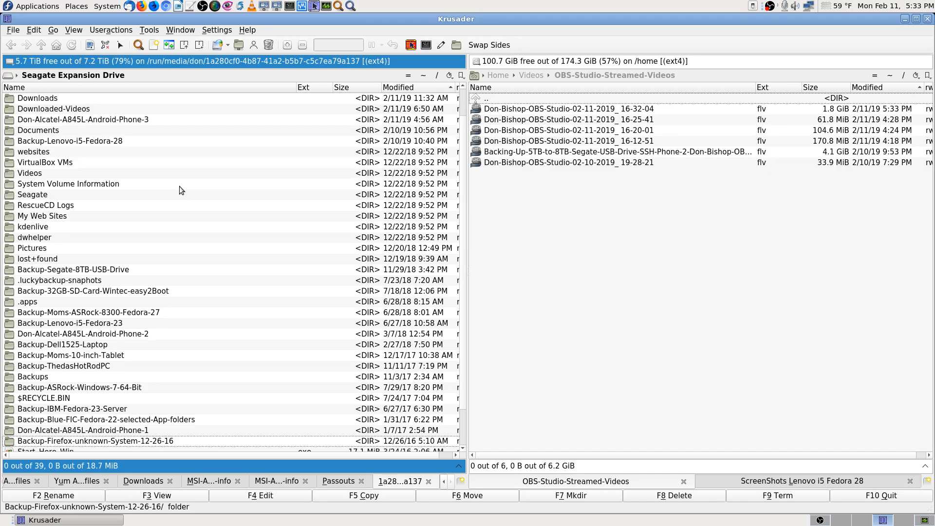
key("Up")
key("Return")
key("Return")
- Check inside the Backup-Blue-FIC-Fedora-22-selected-App-folders and Backup-IBM-Fedora-23-Server folders, returning to the drive's root
key("Up")
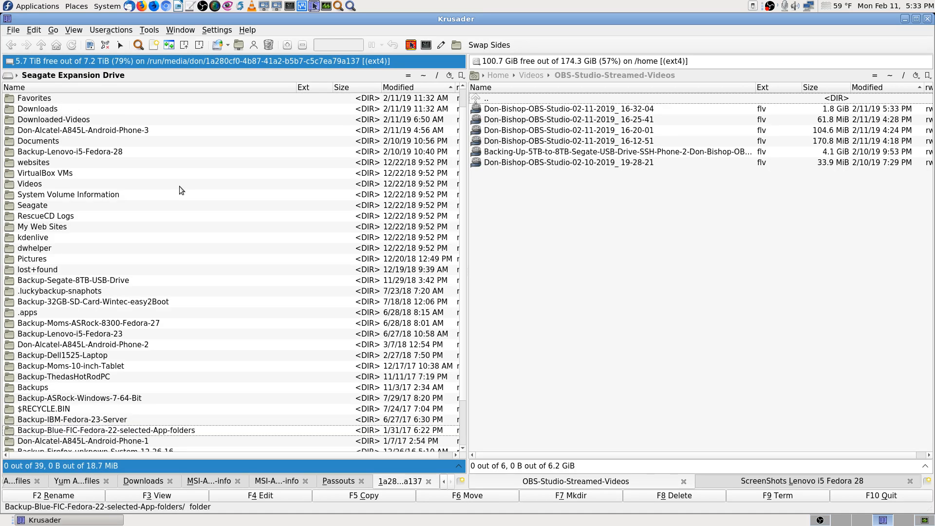
key("Return")
key("Return")
key("Up")
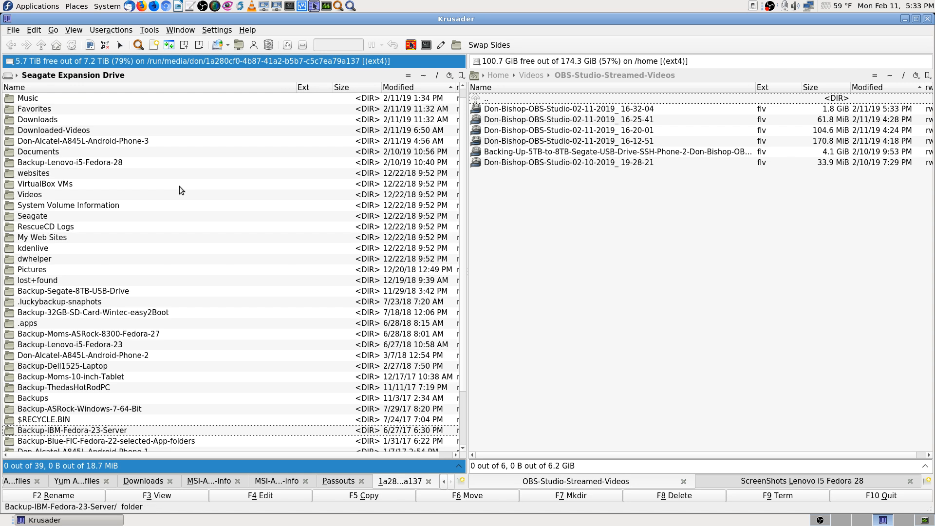
key("Return")
key("Return")
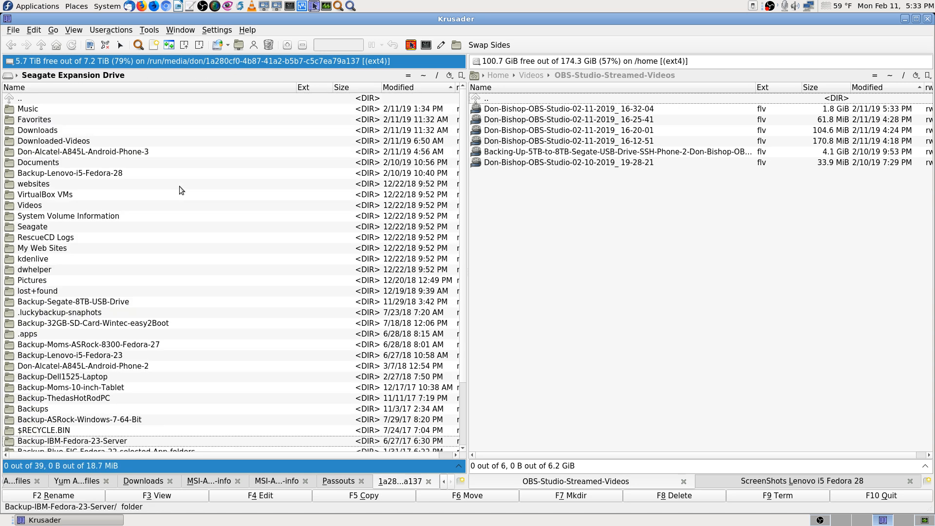
- Look inside the $RECYCLE.BIN and Backup-ASRock-Windows-7-64-Bit folders and return to the drive's root
key("Up")
key("Return")
key("Return")
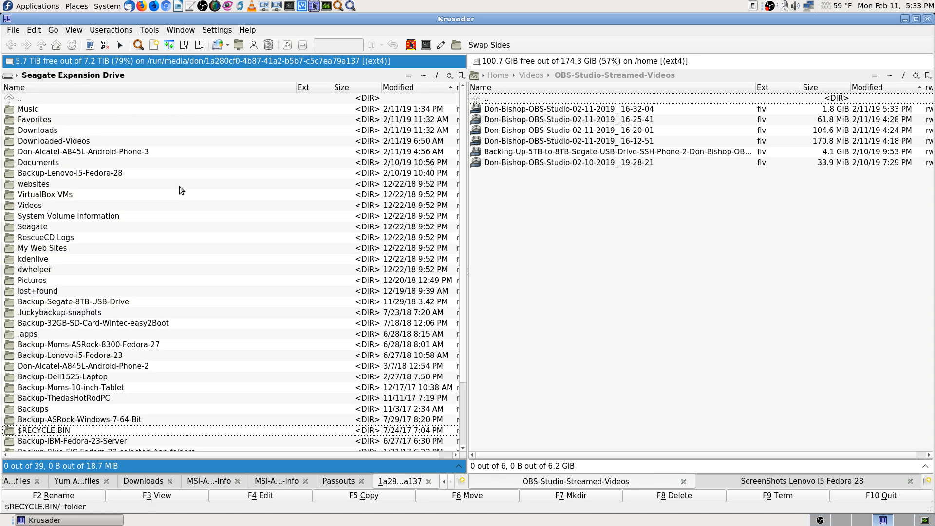
key("Up")
key("Return")
key("Return")
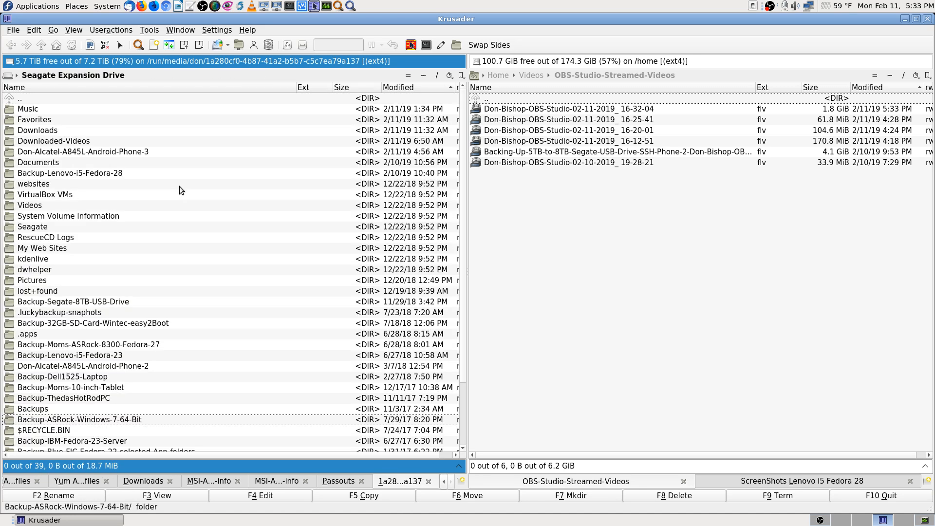
- Examine the Backups folder and its Seagate Expansion Drive original files subfolder, and go back up to the drive's root
key("Up")
key("Return")
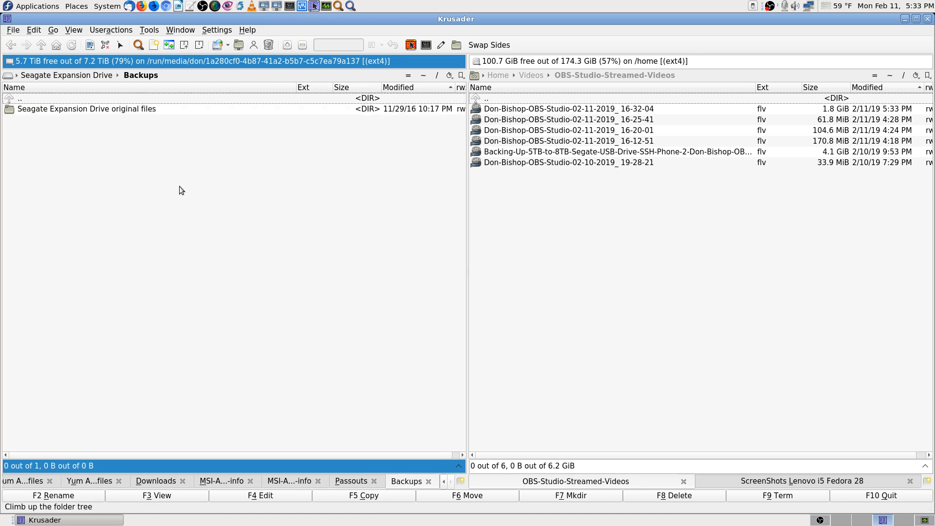
key("Return")
key("Return")
key("Down")
key("Return")
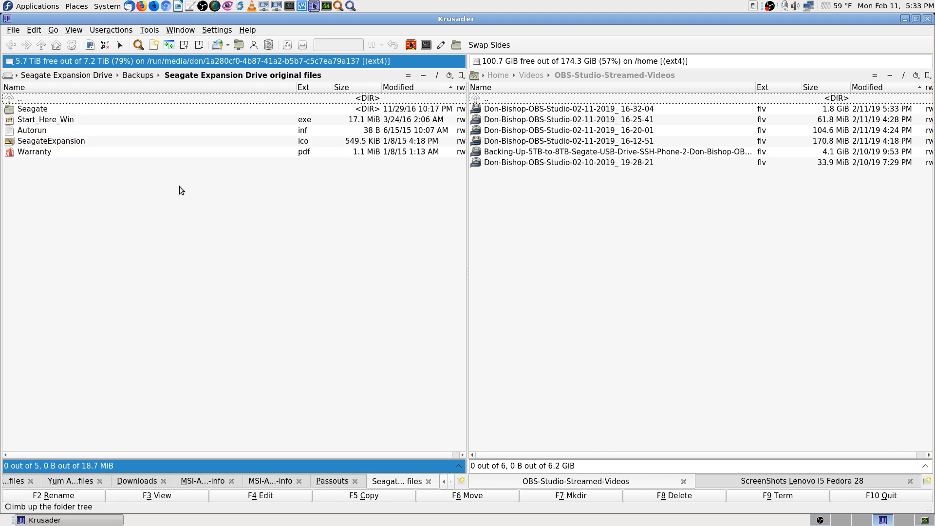
key("Return")
key("Up")
key("Return")
- Examine both subfolders of the HotRodPC backup, including the filezilla-dates-all-11-11-17 one, and go back up to the drive's root
key("Up")
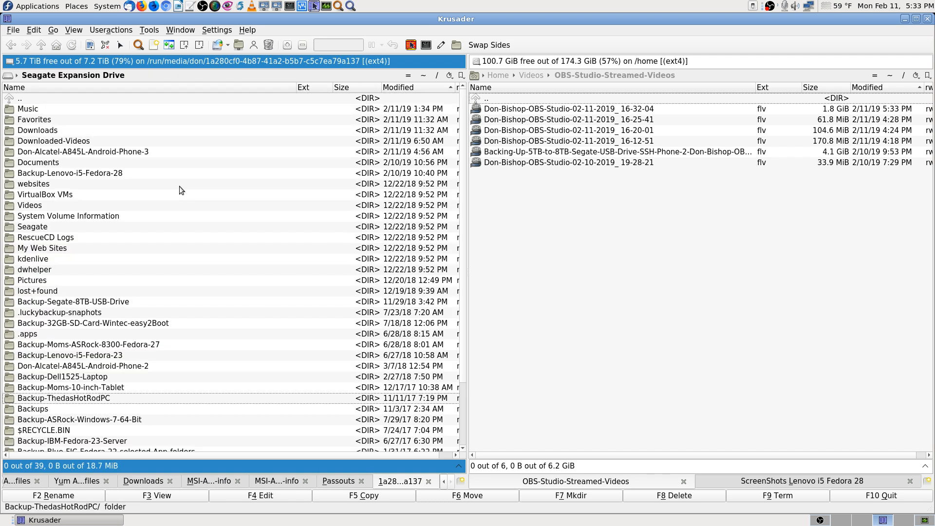
key("Return")
key("Down")
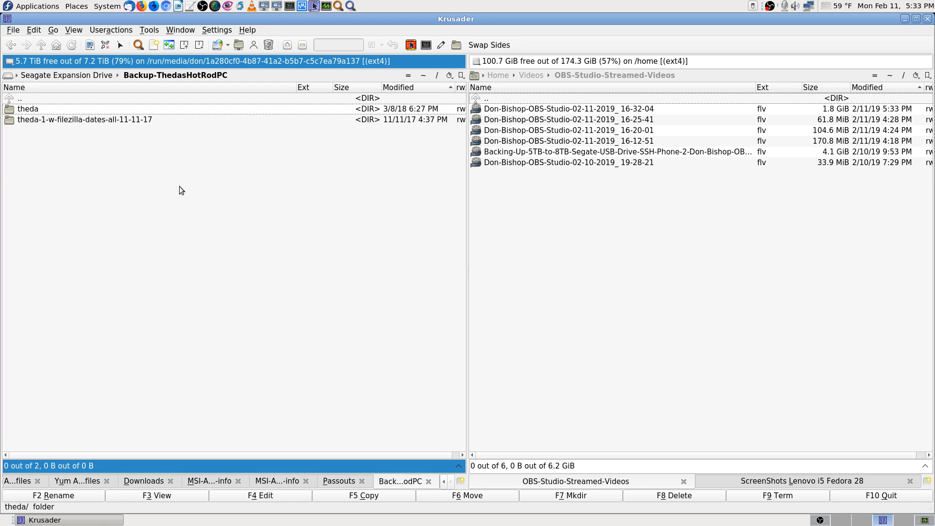
key("Return")
key("BackSpace")
key("Down")
key("Return")
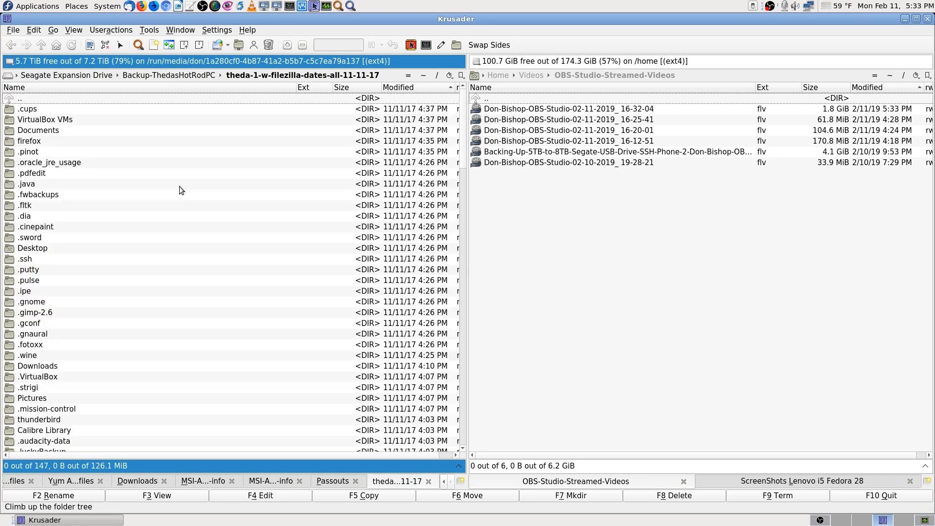
key("BackSpace")
key("BackSpace")
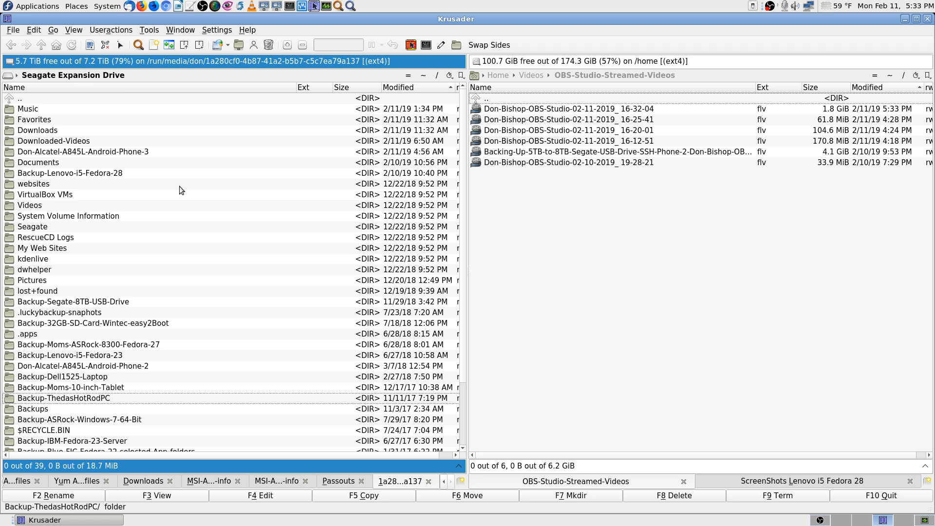
- Check the Backup-Moms-10-inch-Tablet folder and the Backup-Dell1525-Laptop folder with its Downloads, returning to the drive's root
key("Up")
key("Return")
key("BackSpace")
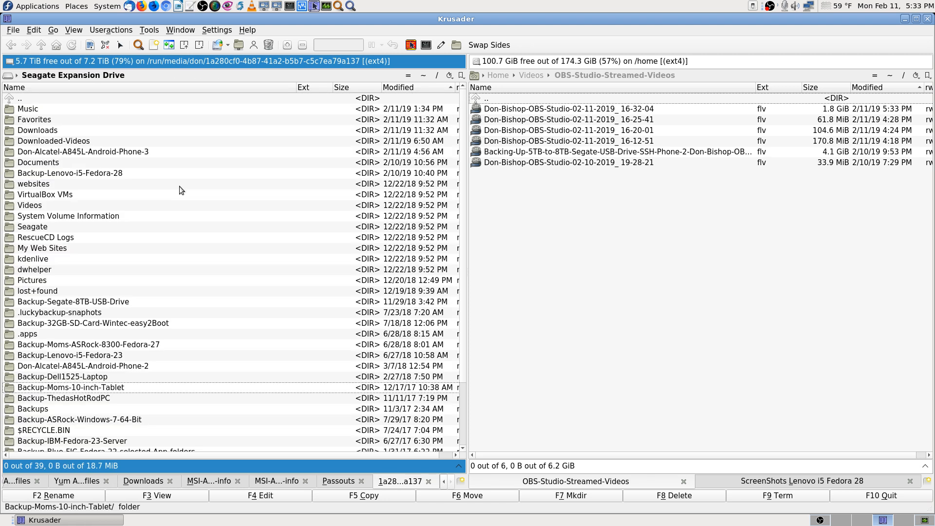
key("Up")
key("Return")
key("Down")
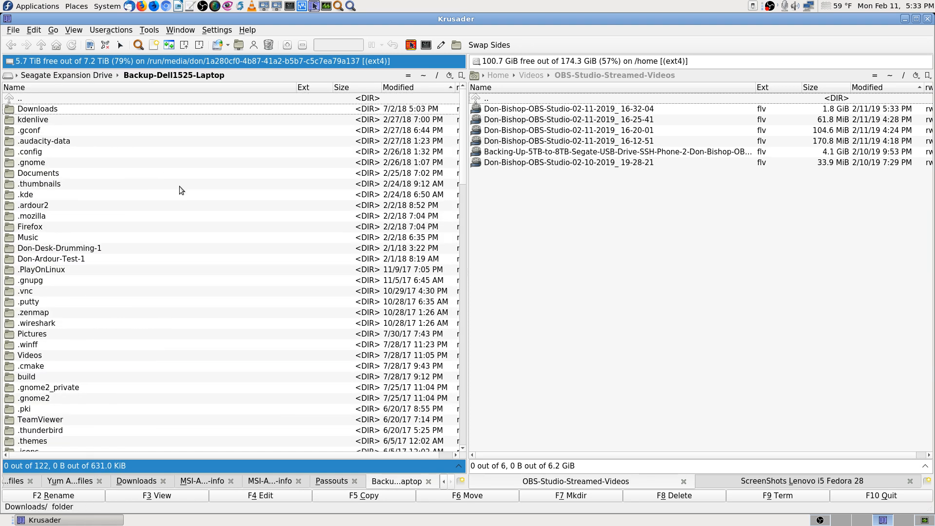
key("Return")
key("BackSpace")
key("Up")
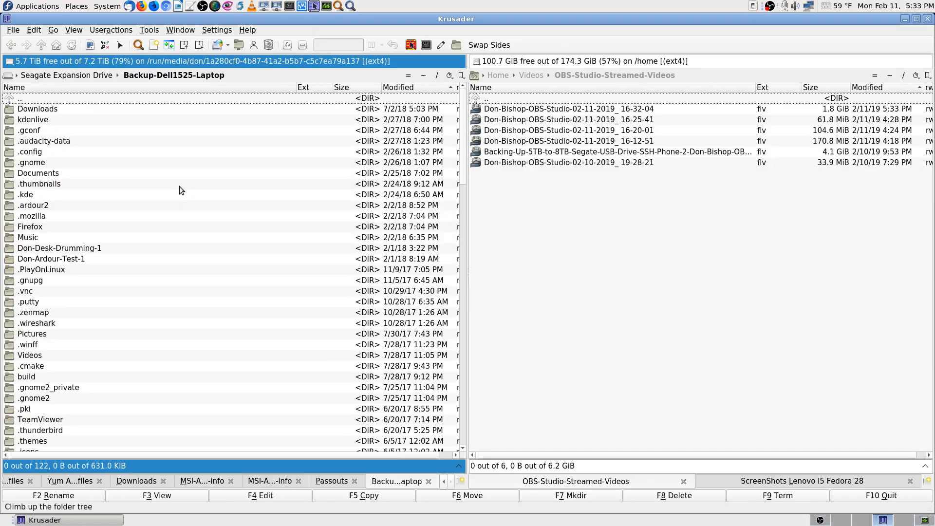
key("Return")
- Look inside the Internal storage and 64-GB-SD-Card-STRONTIUM folders of the Alcatel-A845L-Android-Phone-2 backup
key("Up")
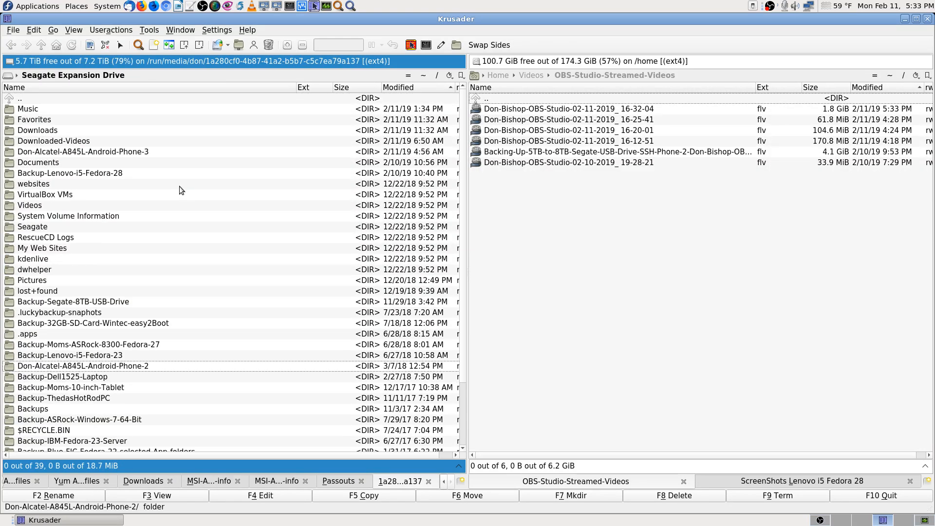
key("Return")
key("Down")
key("Return")
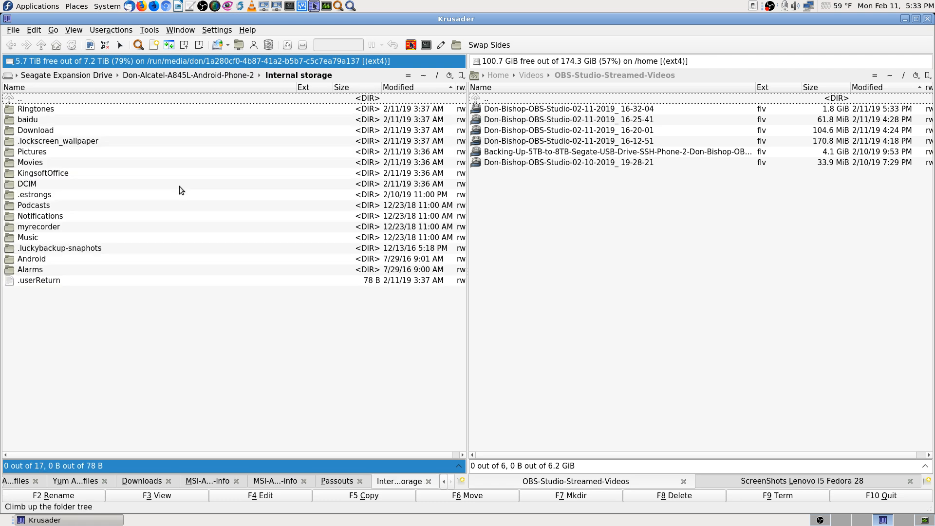
key("Return")
key("Down")
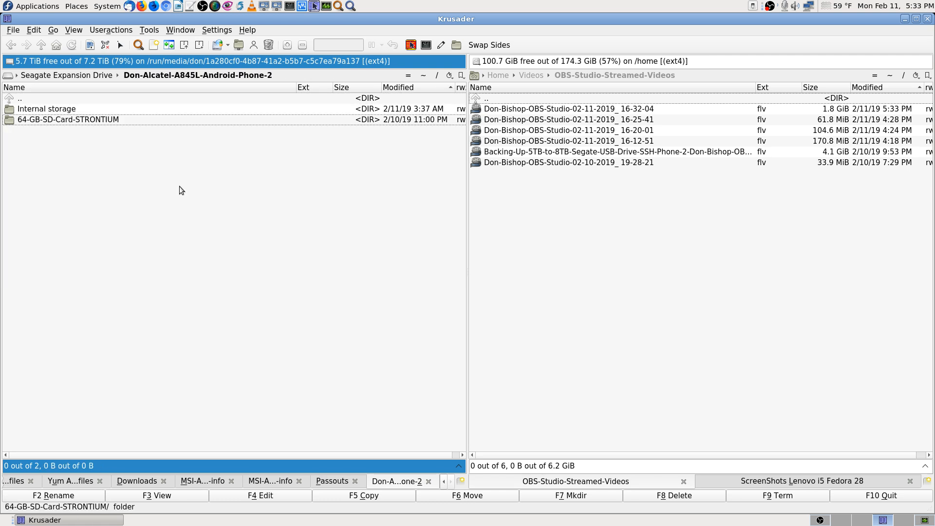
key("Return")
key("Left")
- Leave the phone backup folder and the 7.3 TiB drive for the parent folder that lists both mounted drives
key("Up")
key("Left")
key("Left")
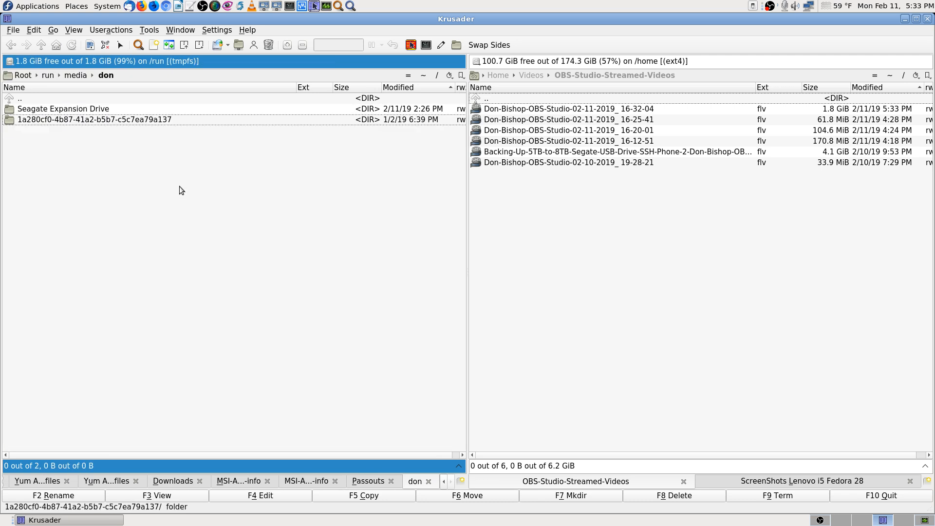
- Open the root of the 8 TB drive and look through its list of folders
key("Return")
key("Down")
key("Down")
key("Down")
key("Down")
key("Down")
key("Down")
key("Down")
key("Down")
key("Down")
key("Down")
key("Down")
key("Down")
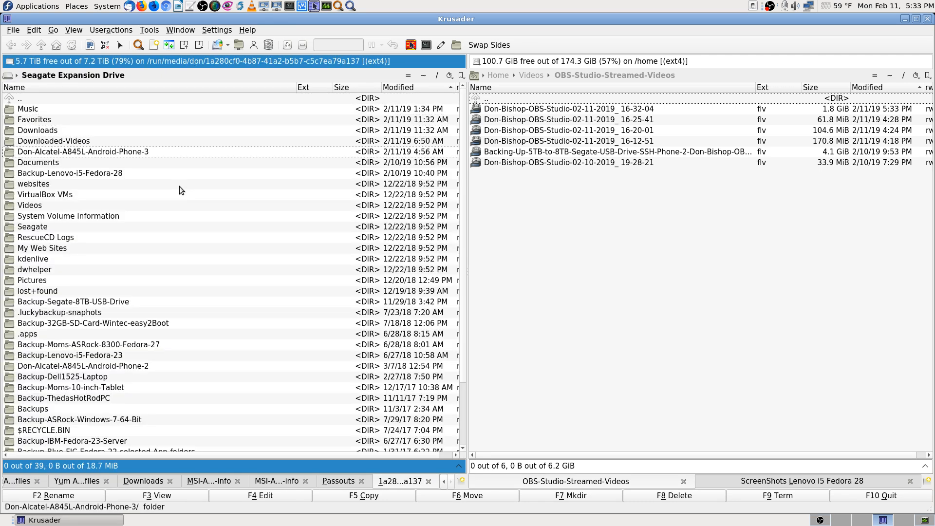
key("Down")
key("Down")
key("Down")
key("Down")
key("Down")
key("Down")
key("Down")
key("Down")
key("Down")
key("Down")
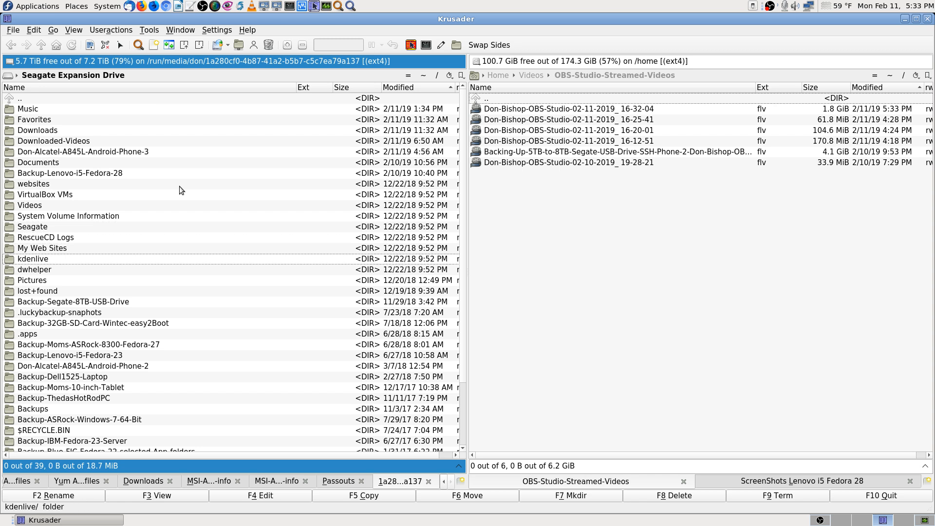
- Go to the Home folder and look inside its Downloads and Documents folders
key("Down")
key("Down")
key("Down")
key("Down")
key("Down")
key("Down")
key("Down")
key("Down")
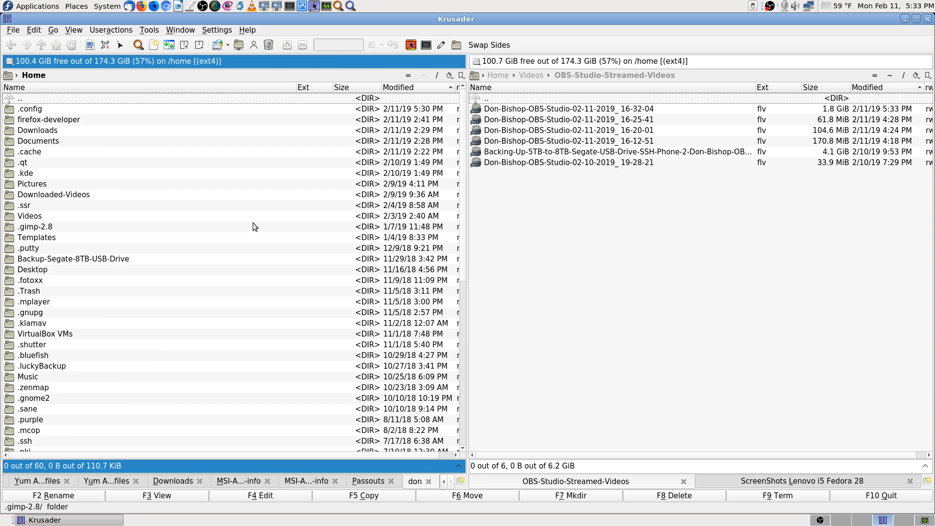
key("Down")
key("Down")
key("Down")
key("Down")
key("Up")
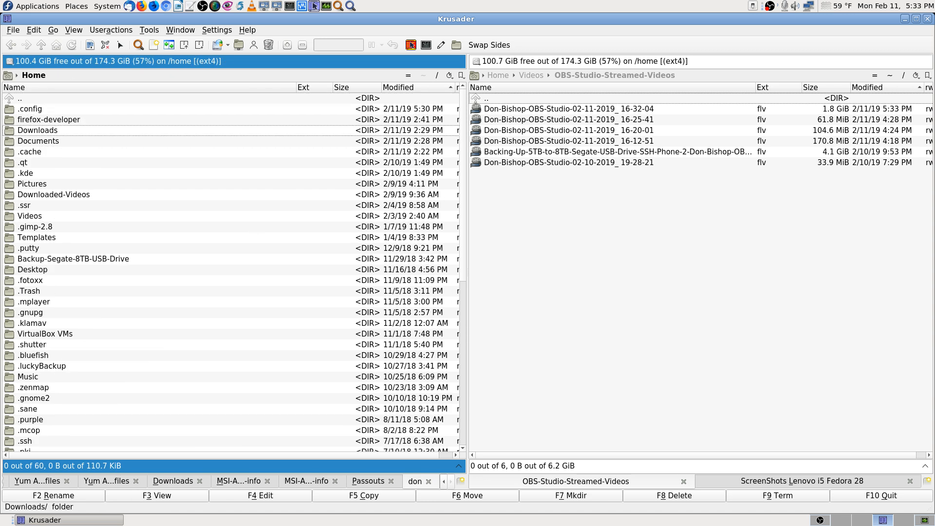
key("Return")
key("BackSpace")
key("Down")
key("Return")
key("BackSpace")
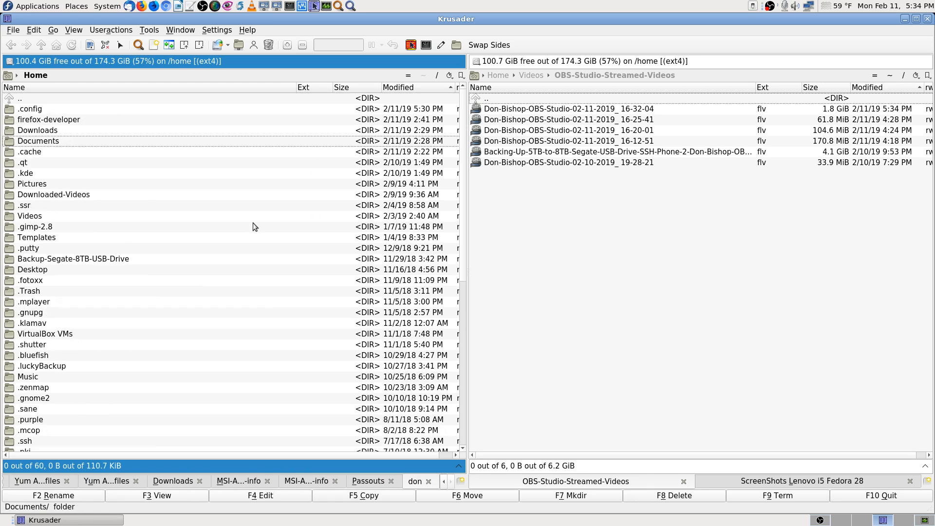
- Find the Pictures folder in Home and open the newest image in its ScreenShots Lenovo i5 Fedora 28 folder
type("pic")
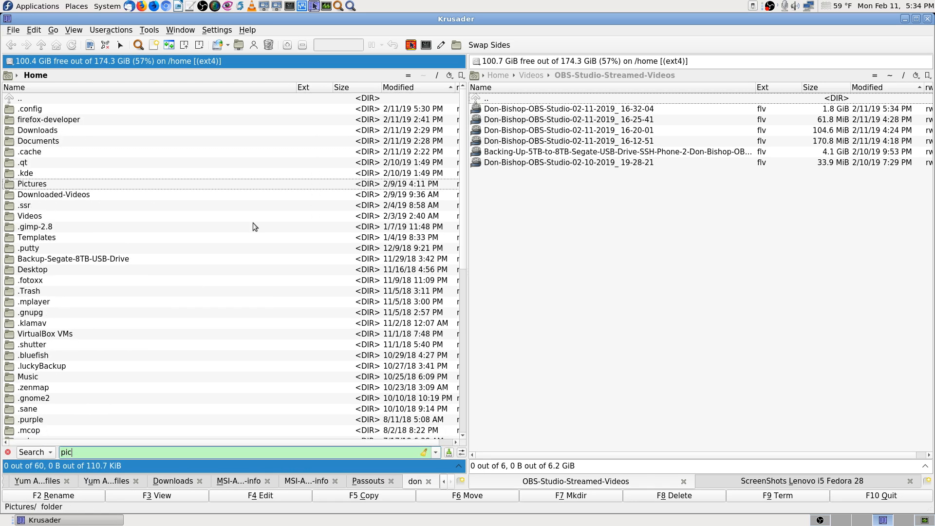
key("Return")
key("Down")
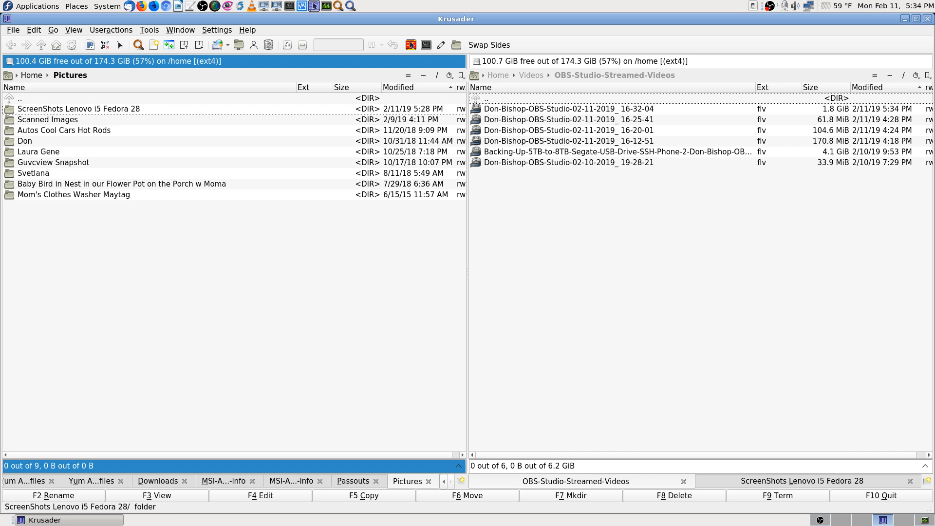
key("Return")
key("Return")
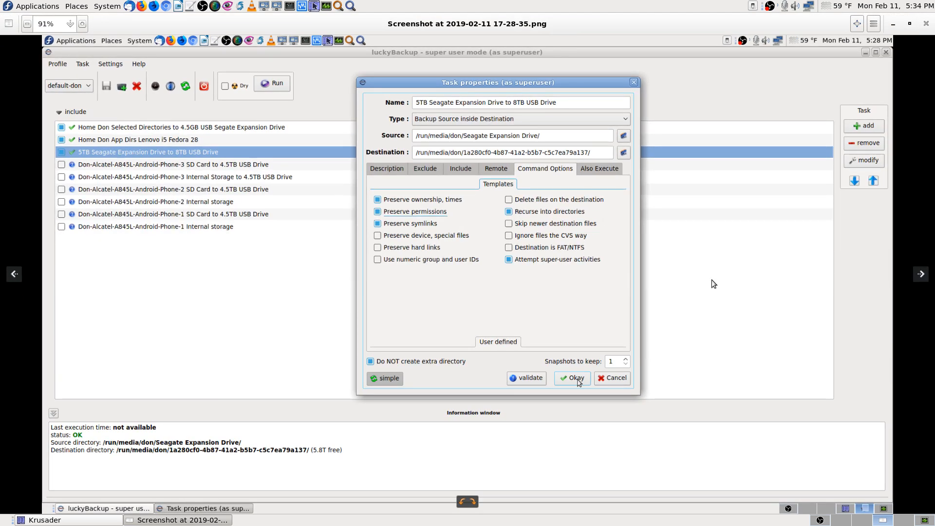
- Review the recent screenshots of the luckyBackup task options and the Documents and Favorites folder permissions, and close the image viewer
key("Left")
key("Right")
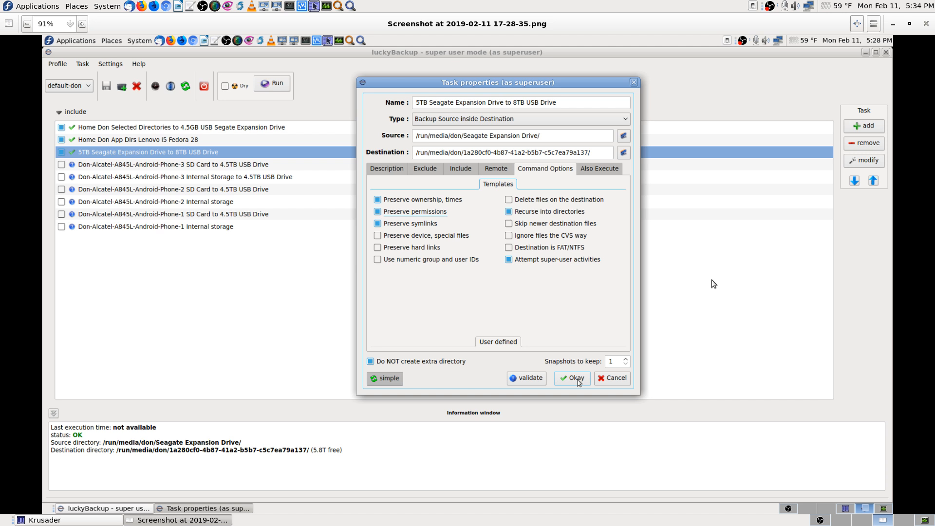
key("Left")
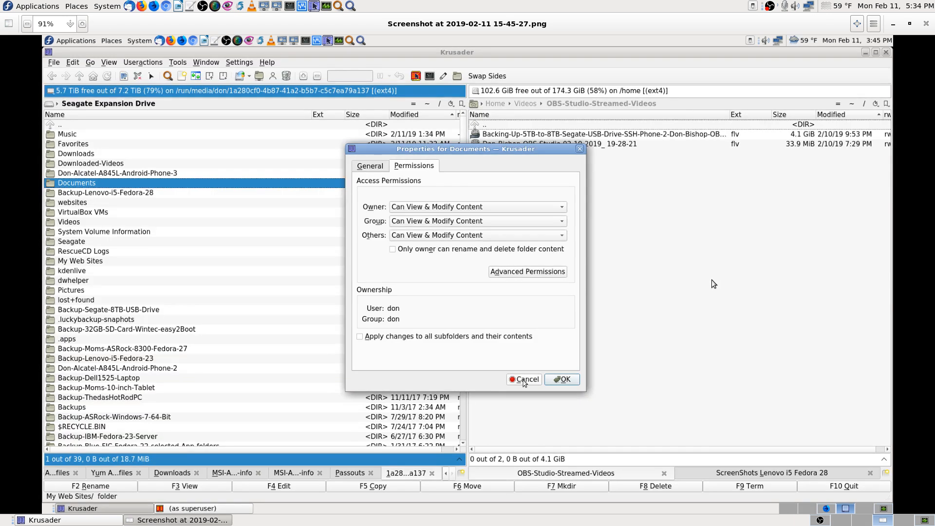
key("Left")
key("Left")
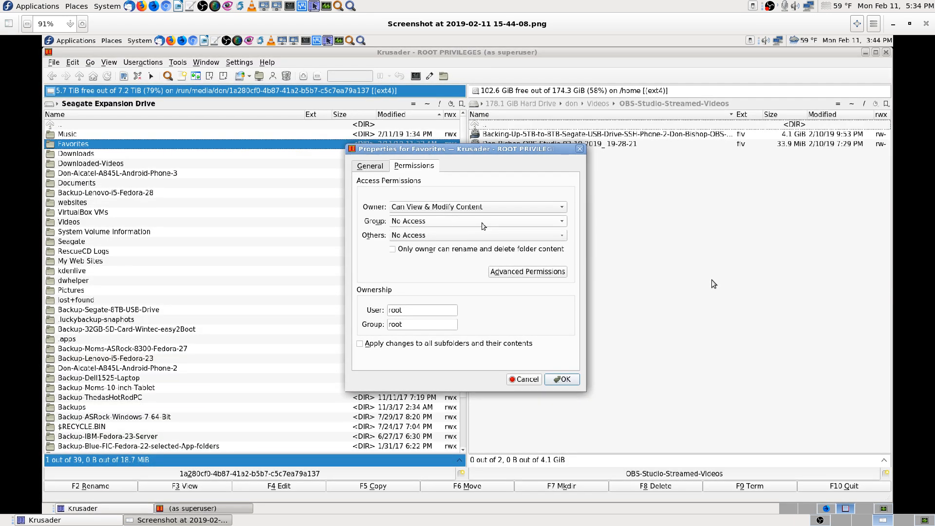
key("Left")
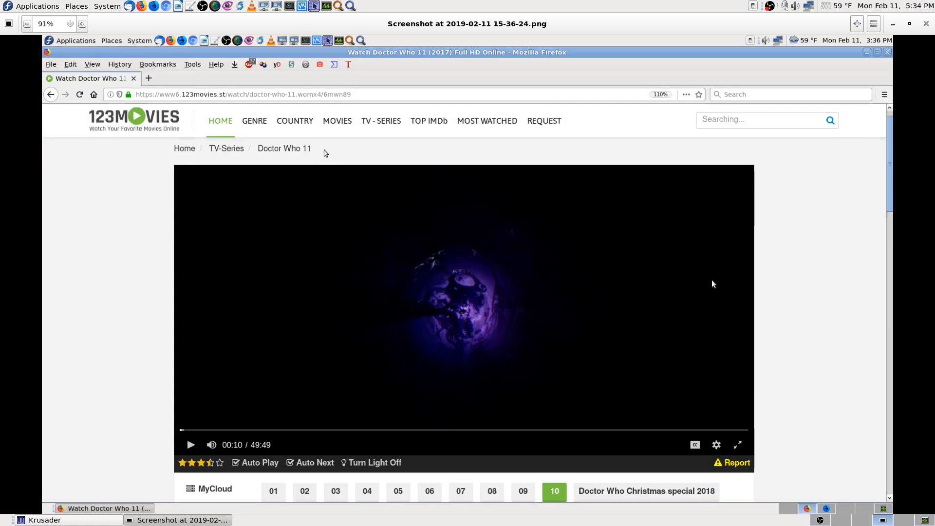
key("Right")
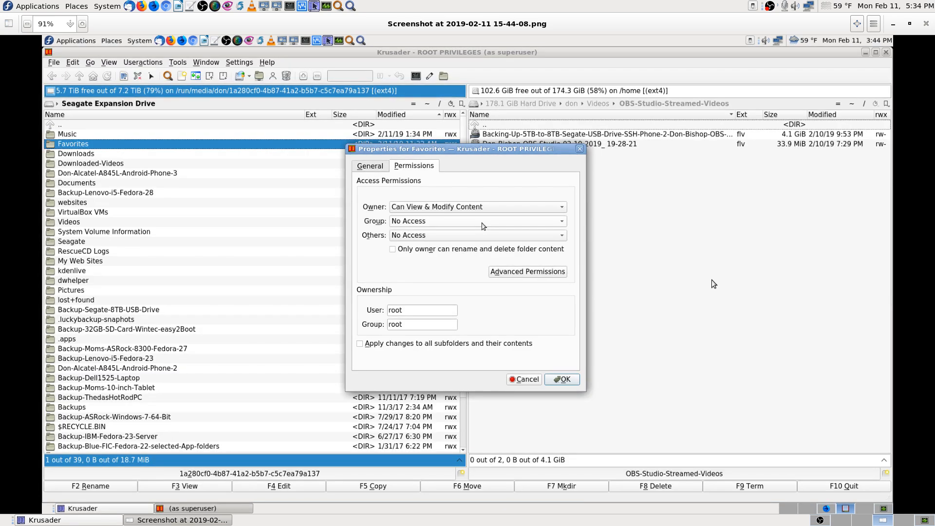
key("Right")
key("Right")
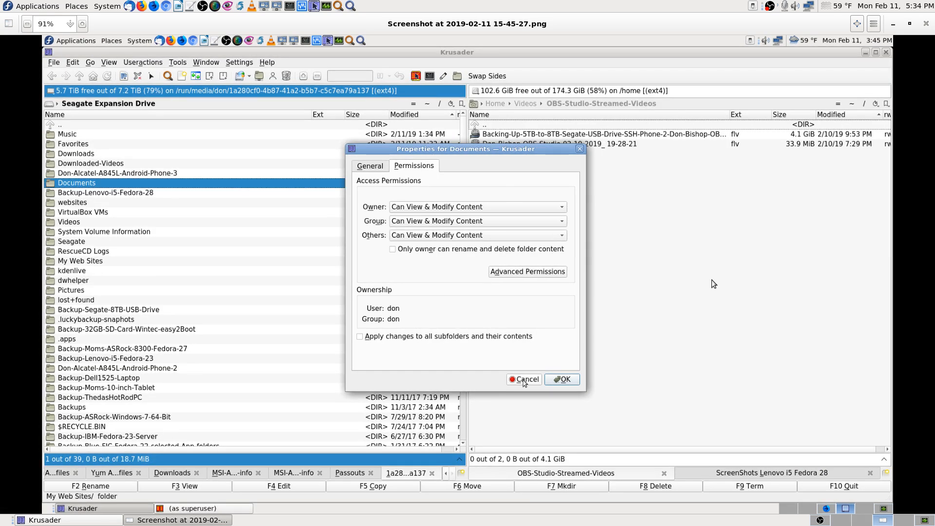
key("Right")
key("Right")
key("Left")
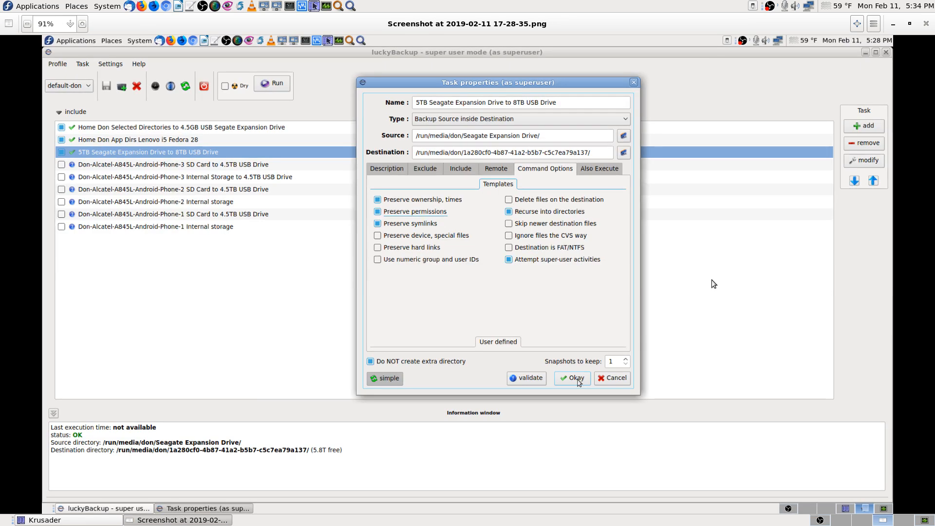
left_click(926, 24)
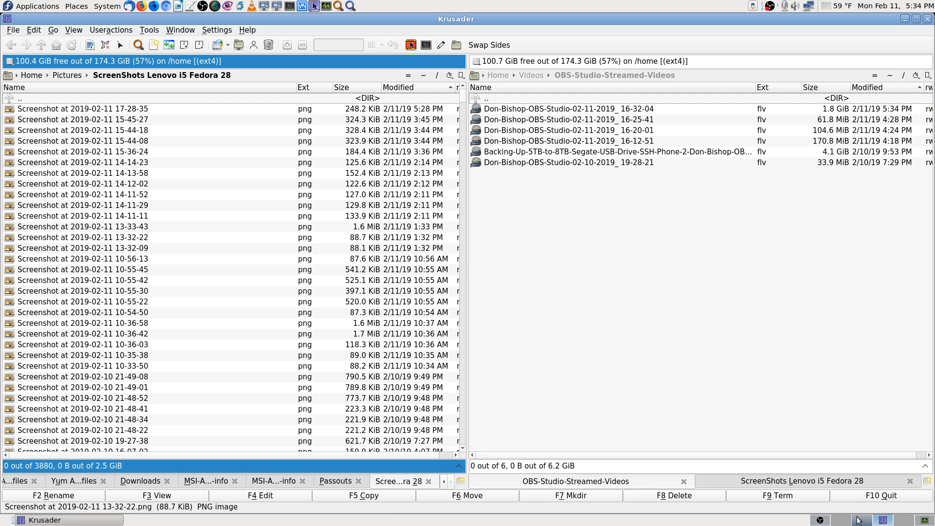
- Switch to the empty desktop workspace and unmount the Seagate Expansion Drive
left_click(907, 521)
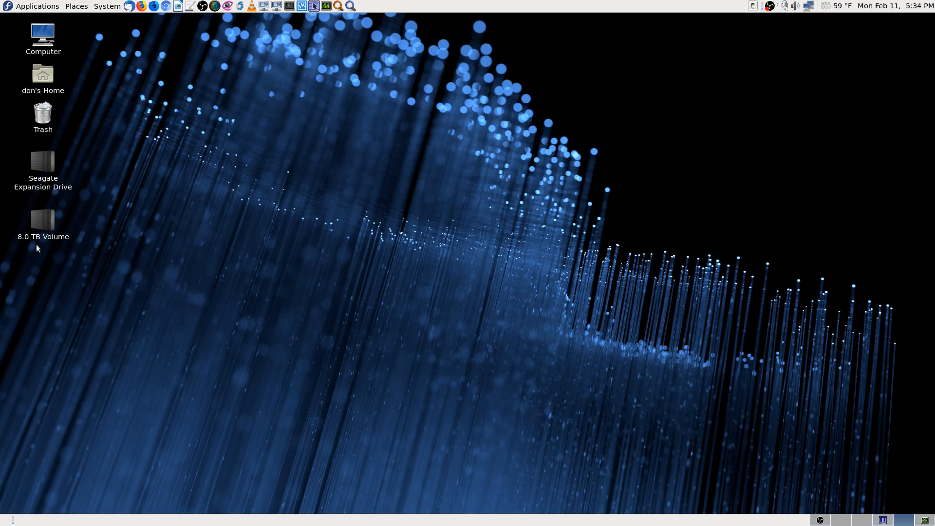
right_click(42, 162)
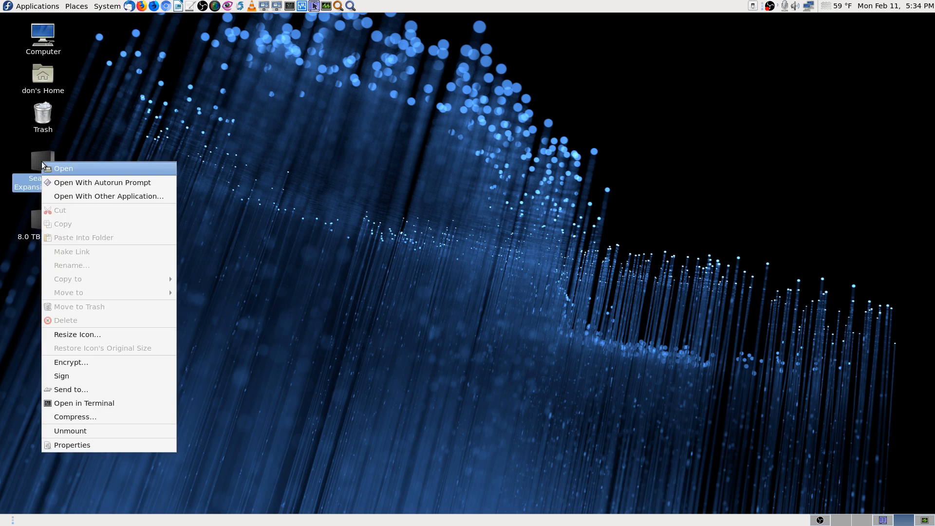
left_click(121, 431)
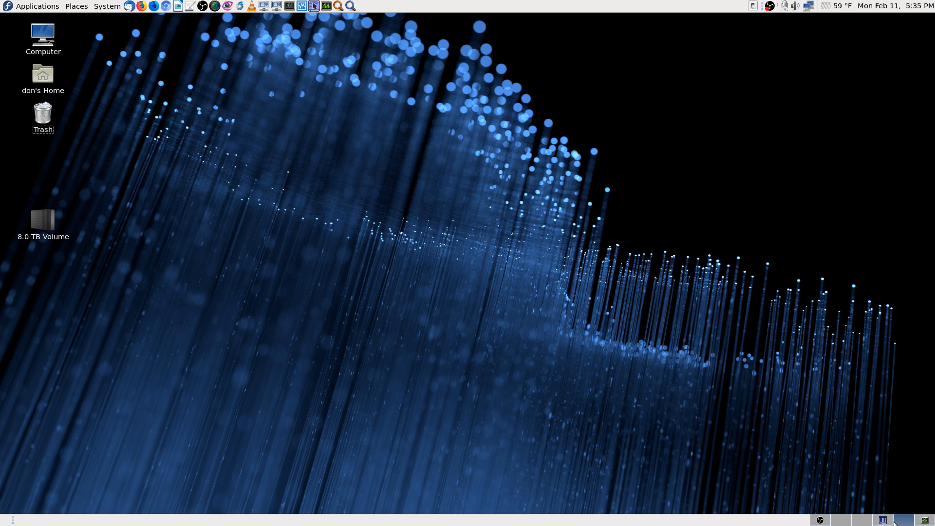
- Find and launch GParted through the Application Finder, authenticate with the root password, and move its window to the upper middle of the desktop
left_click(350, 6)
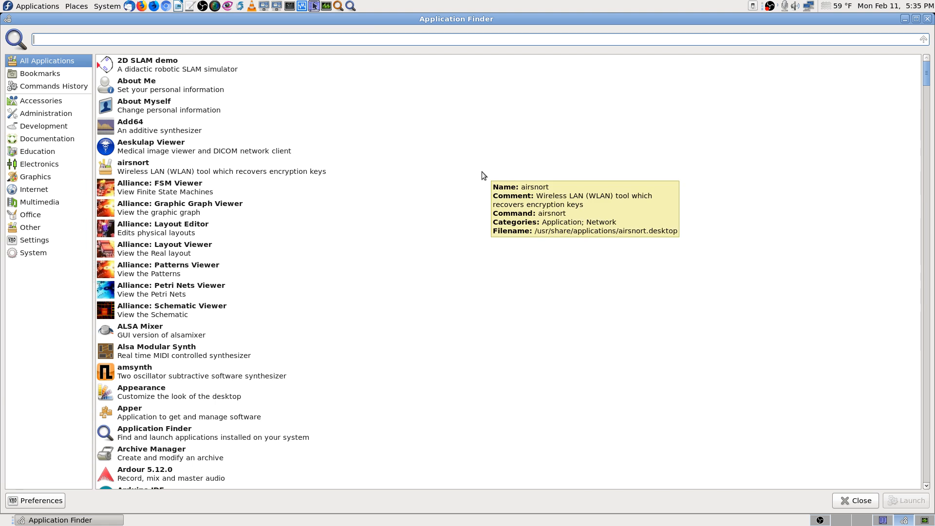
type("part")
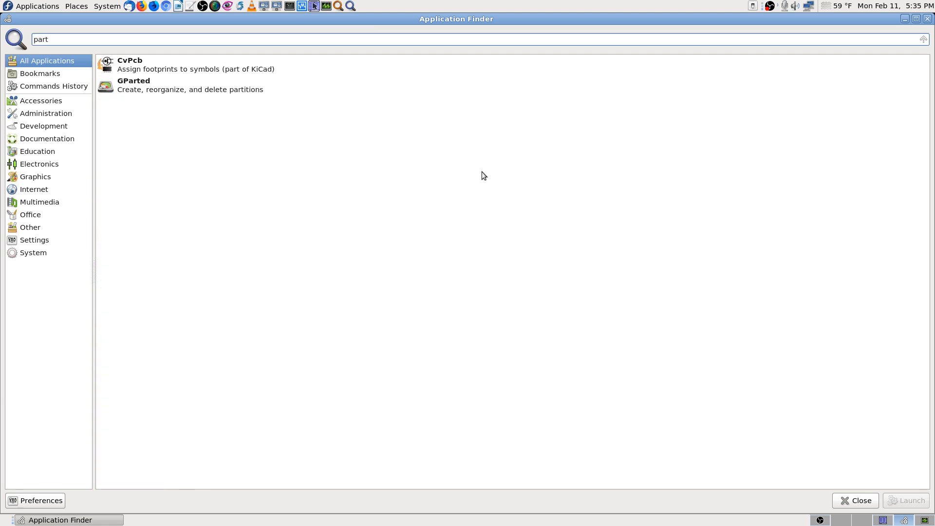
key("Down")
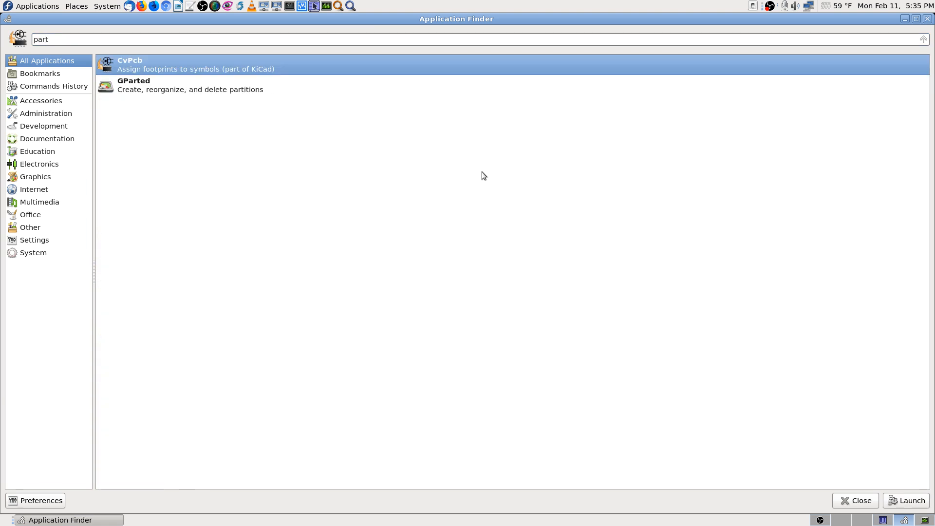
key("Down")
key("Return")
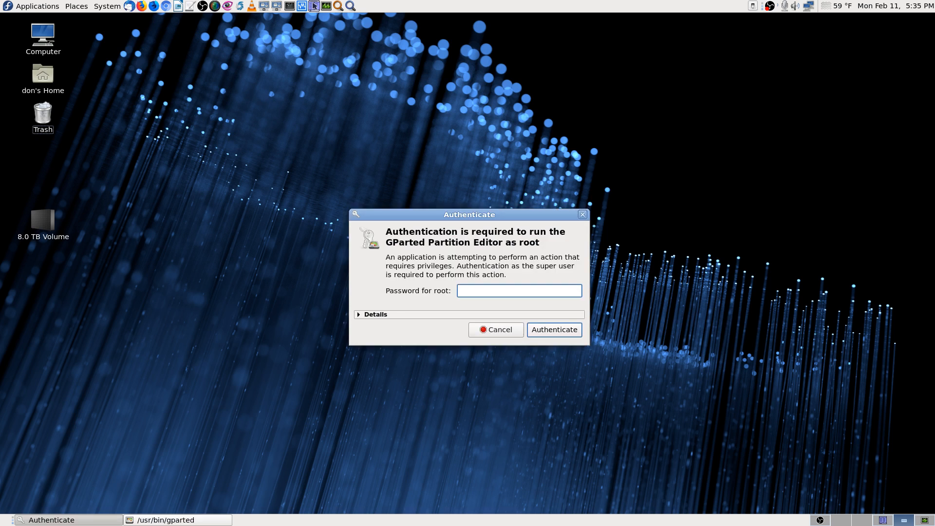
type("••••••••••••")
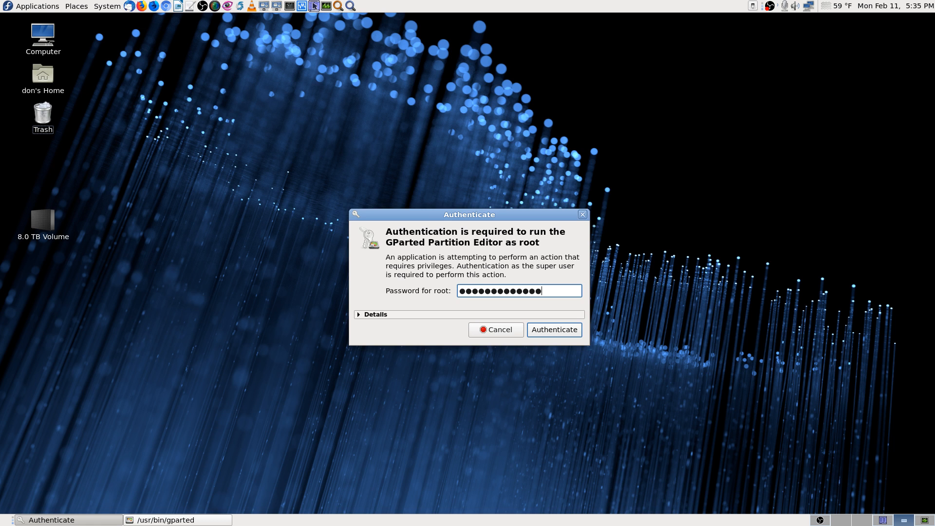
type("•")
key("Return")
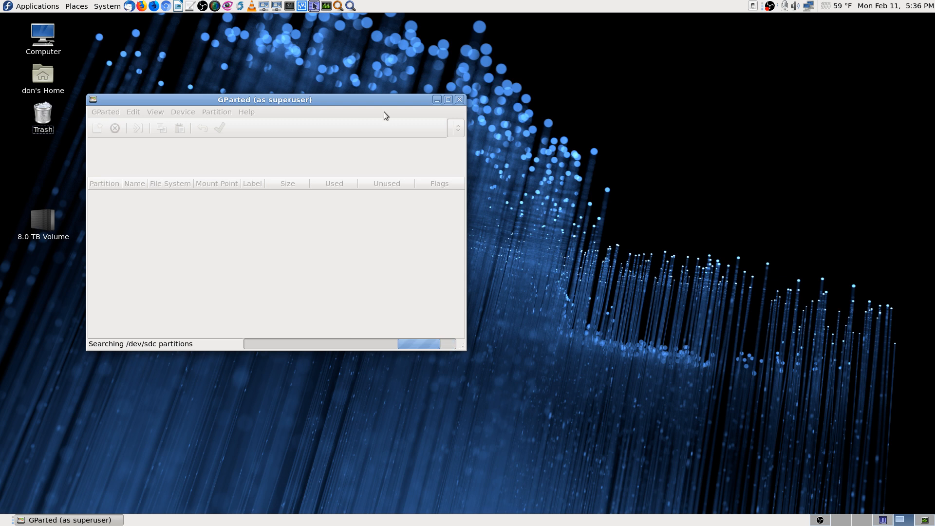
left_click_drag(369, 96, 572, 15)
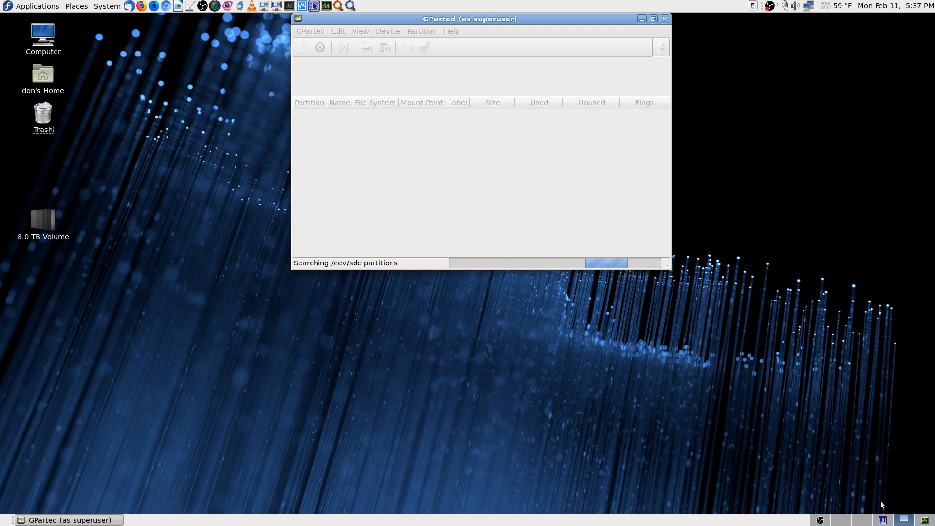
- Check back on GParted's device scan, filter System Monitor's process list for "parte", and clear the filter
left_click(874, 518)
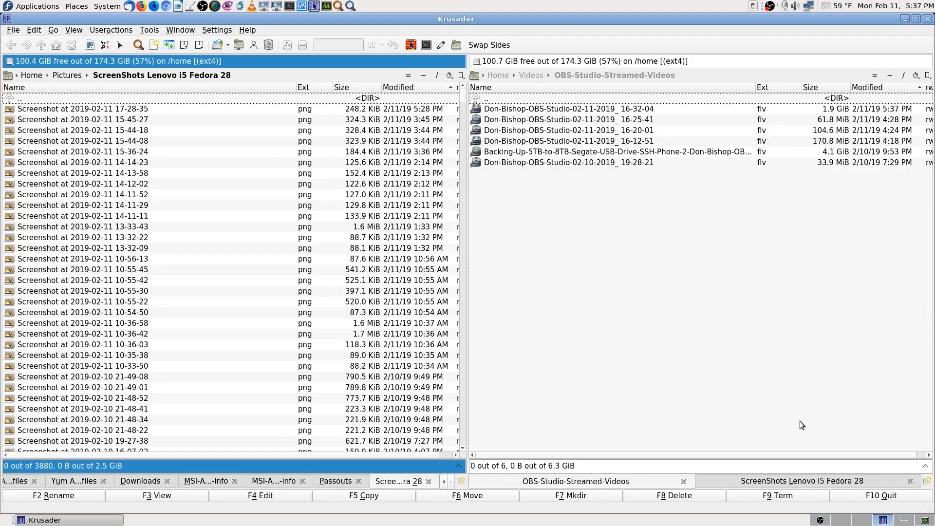
left_click(902, 519)
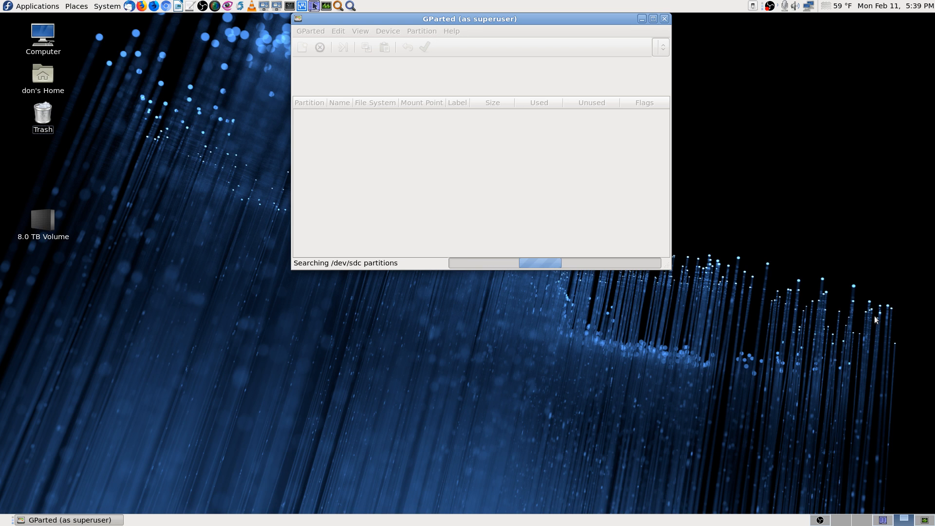
left_click(924, 520)
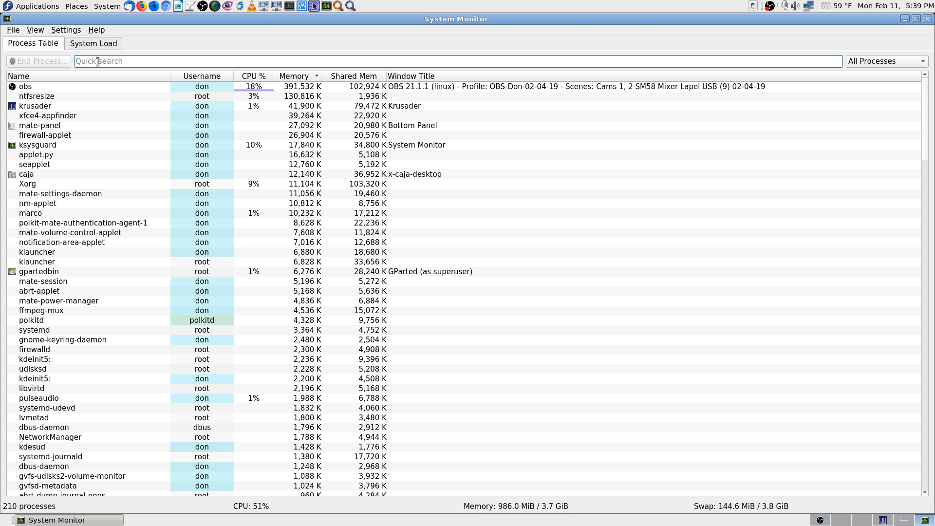
type("parte")
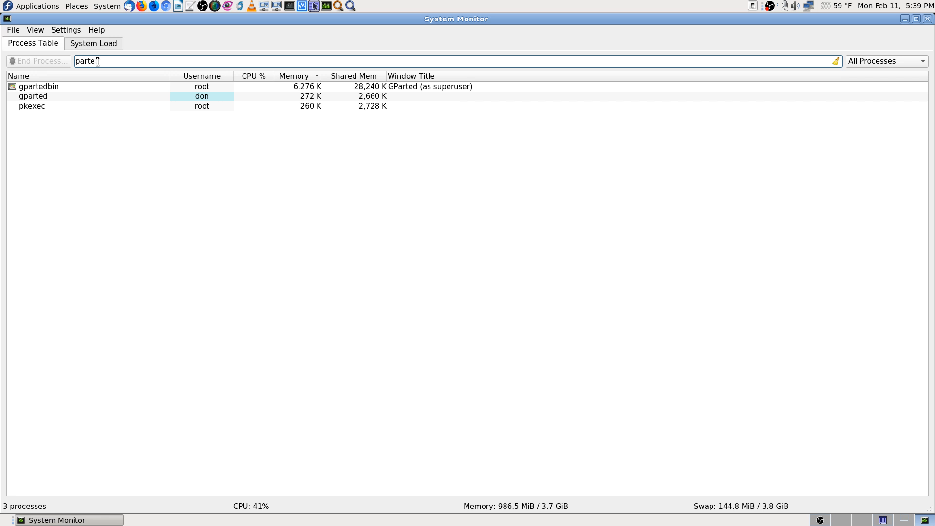
key("BackSpace")
key("BackSpace")
key("BackSpace")
key("BackSpace")
key("BackSpace")
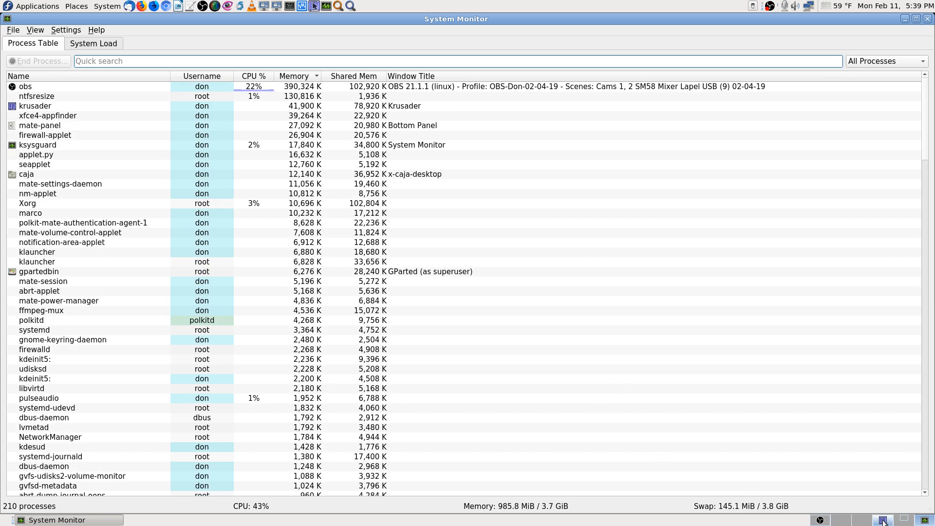
- Close the GParted window and filter System Monitor's process list for "parted"
left_click(903, 520)
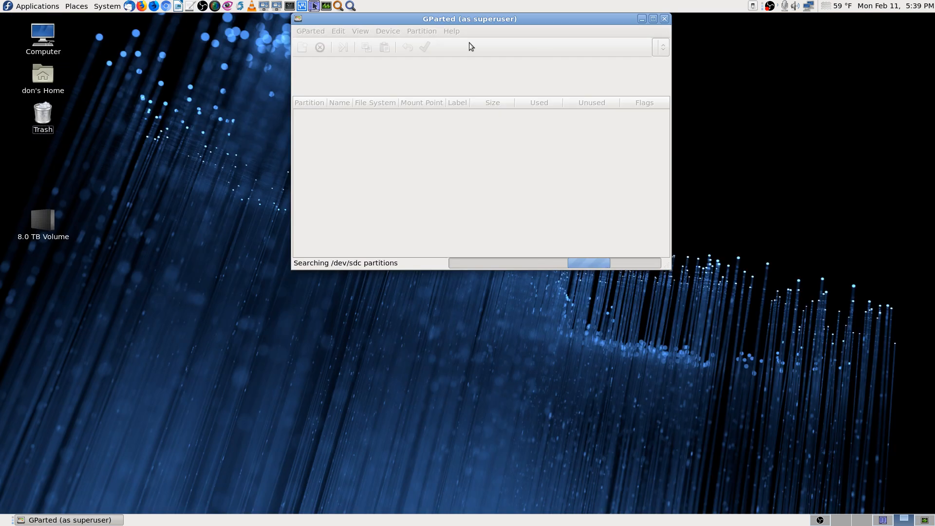
left_click(665, 19)
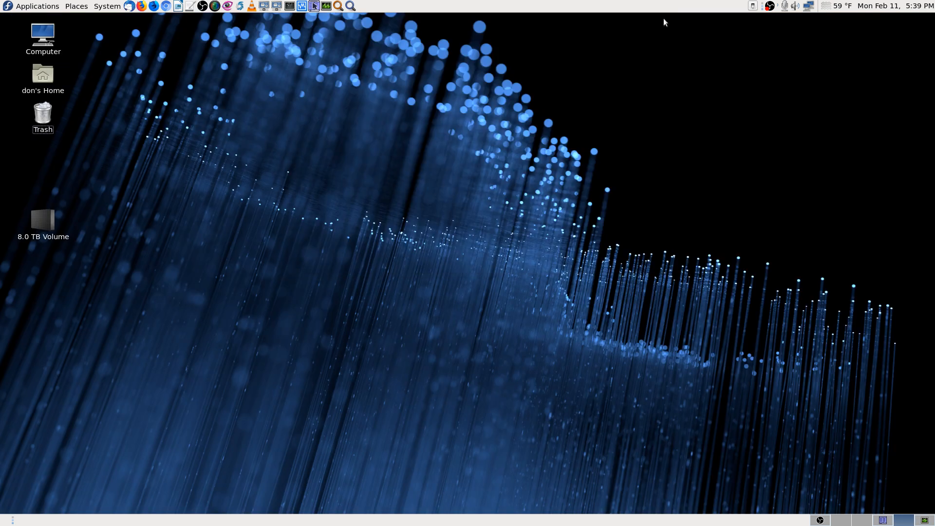
left_click(925, 520)
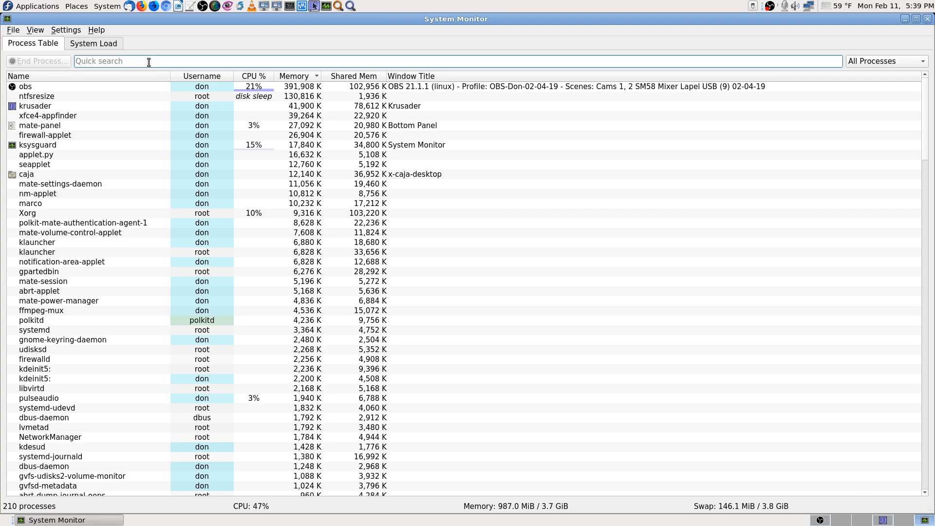
type("parted")
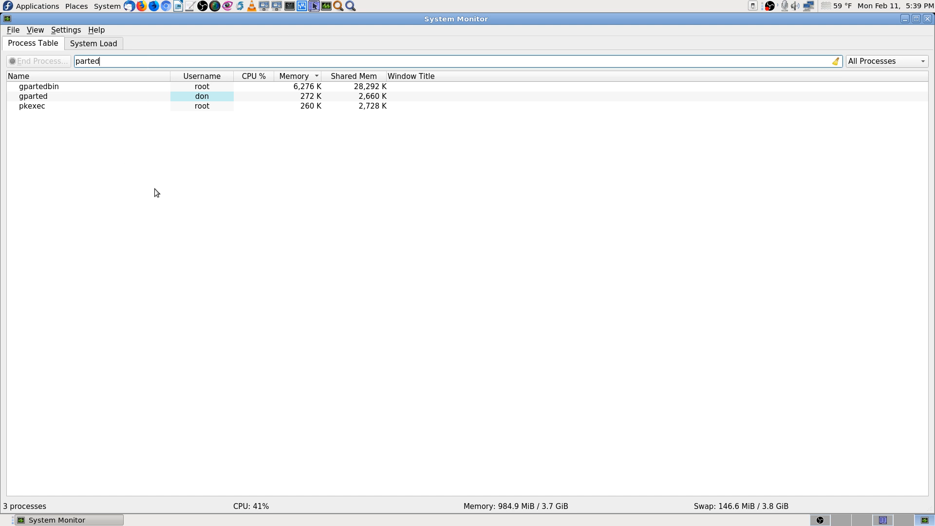
- Select the gparted process in the filtered process list and end it
left_click(40, 98)
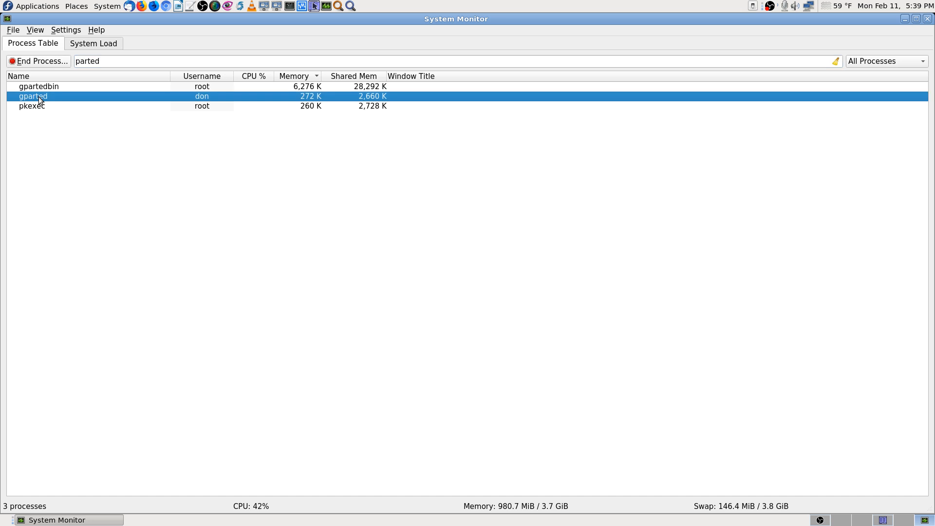
mouse_move(118, 94)
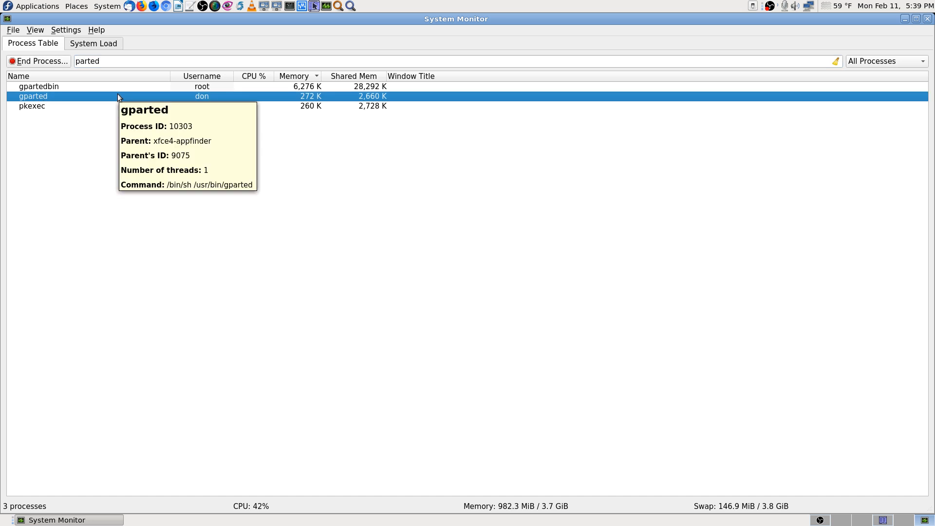
left_click(57, 63)
left_click(529, 339)
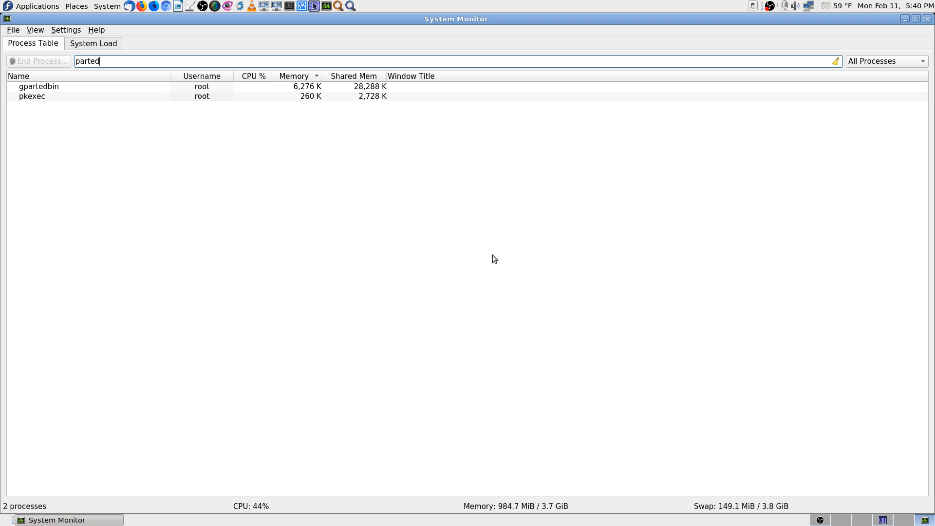
- End the gpartedbin process, authenticating with the root password, and clear the "parted" process filter
left_click(60, 86)
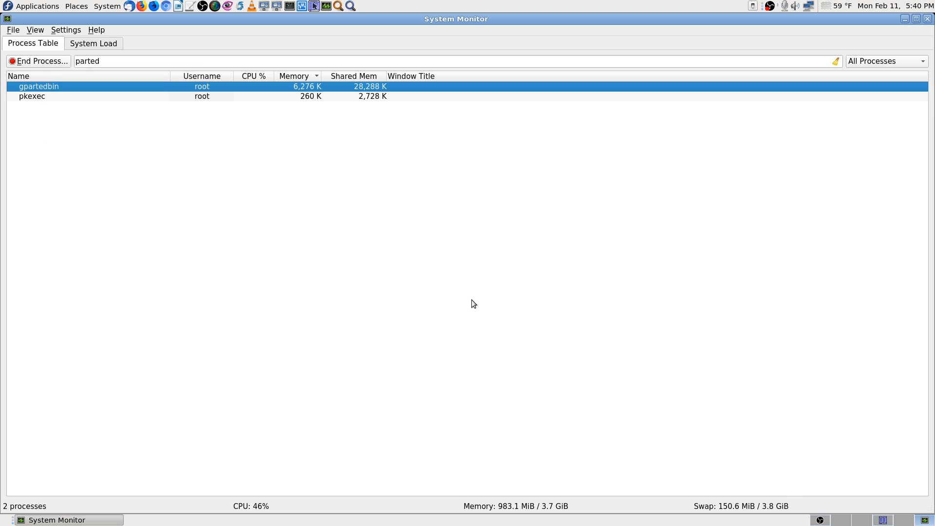
left_click(57, 63)
left_click(525, 337)
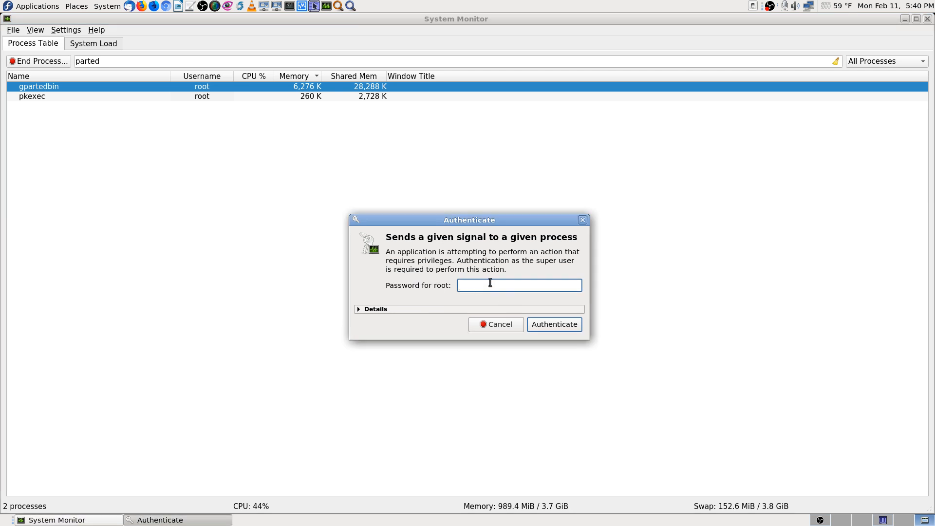
type("***********")
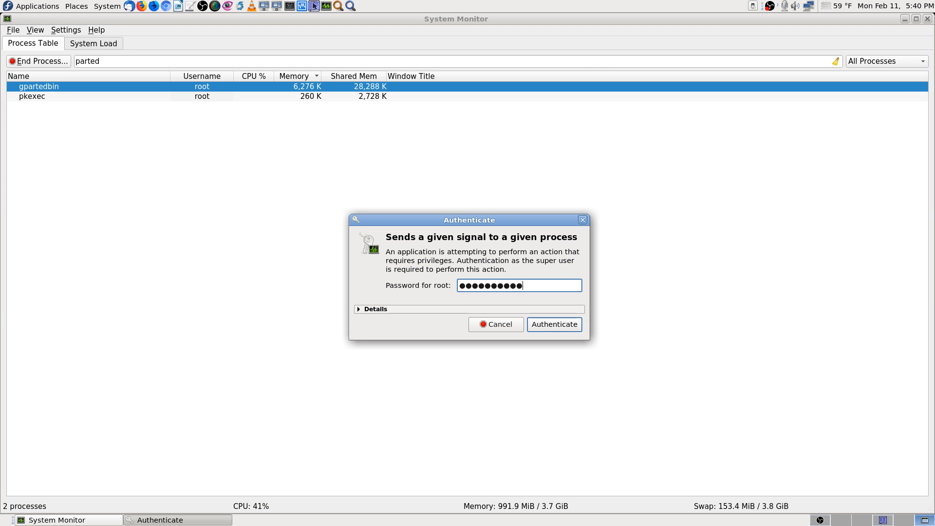
type("***")
key("Return")
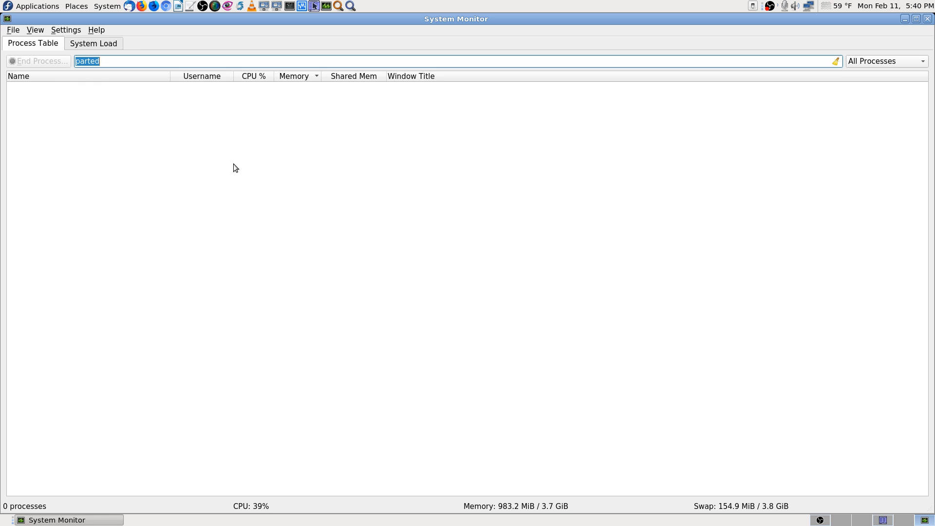
key("BackSpace")
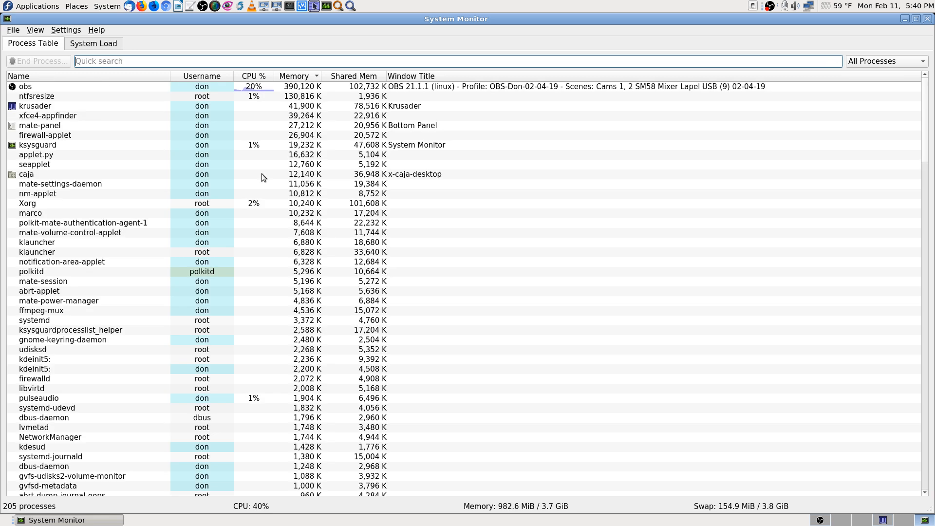
- Switch to the empty desktop workspace, unmount the 8.0 TB Volume, and check the recording in OBS
left_click(846, 518)
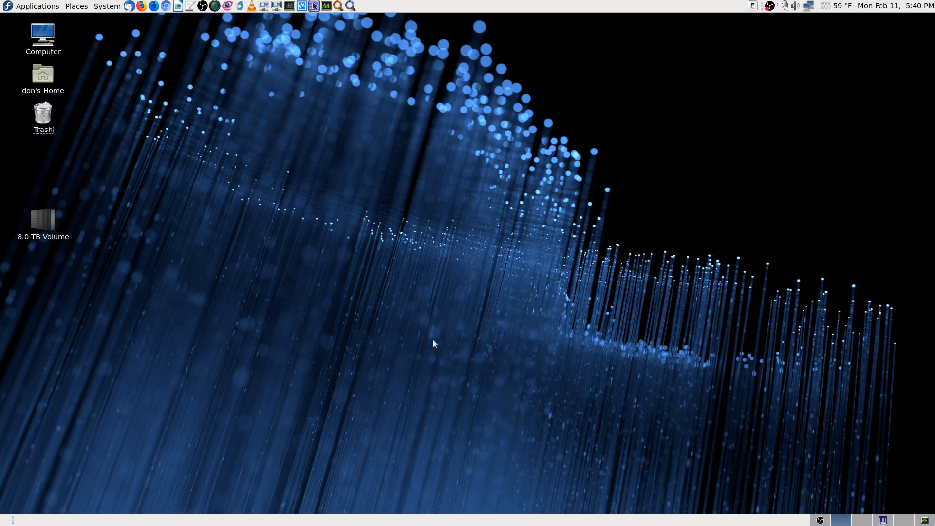
right_click(34, 217)
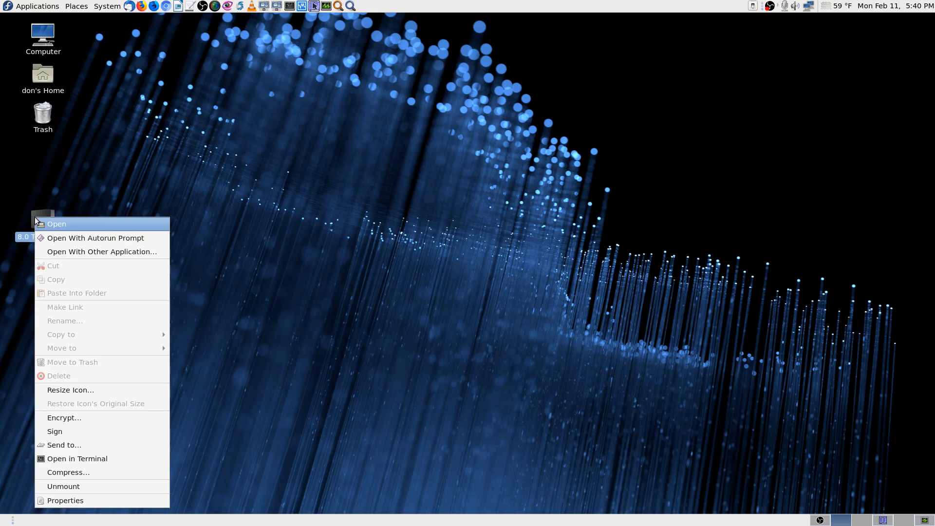
left_click(106, 485)
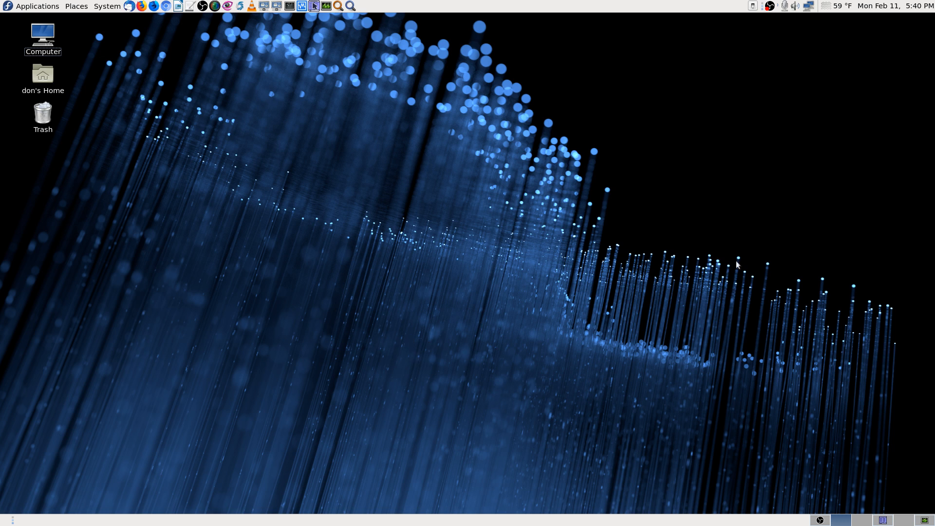
left_click(820, 520)
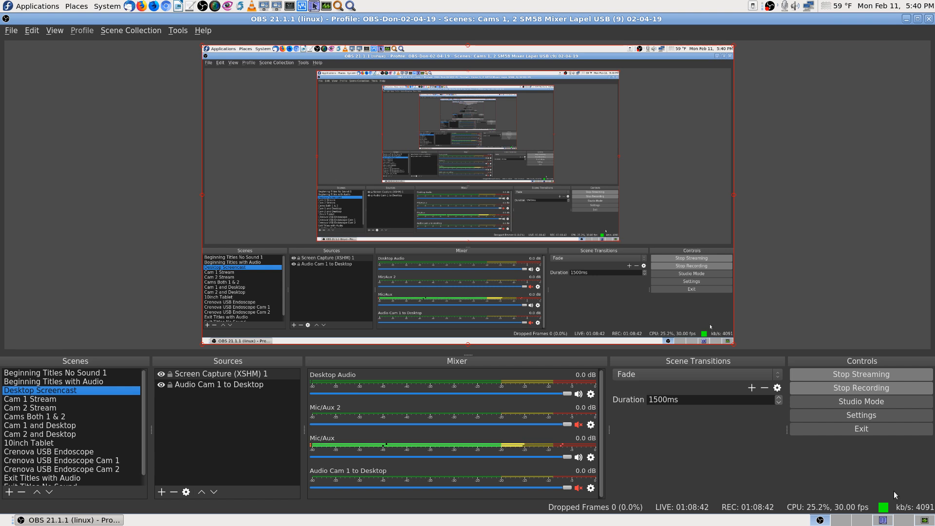
- On an empty workspace, search the Application Finder for "disk", launch Disks, and maximize its window
left_click(903, 520)
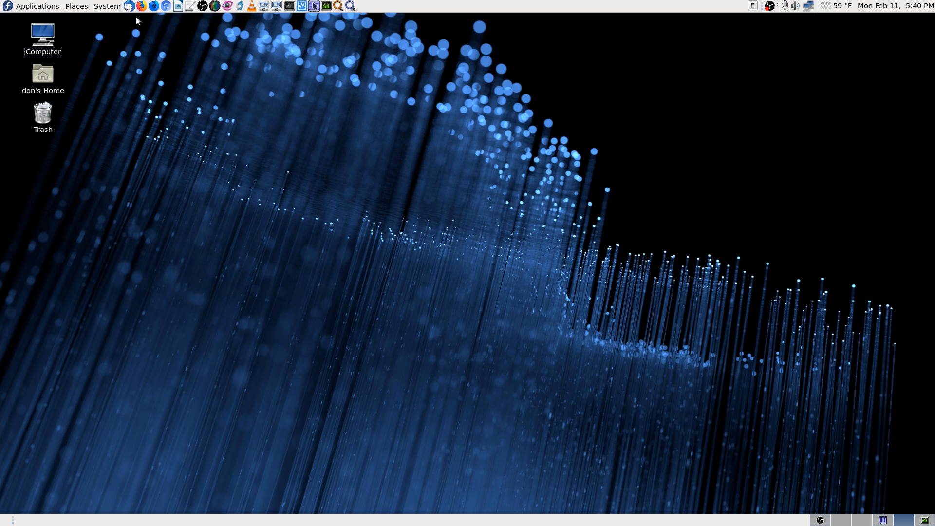
left_click(350, 6)
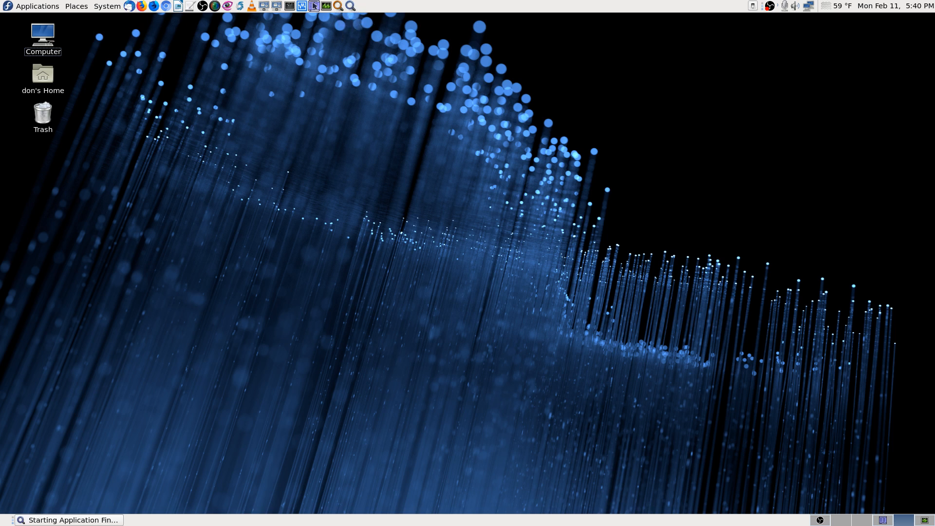
type("disk")
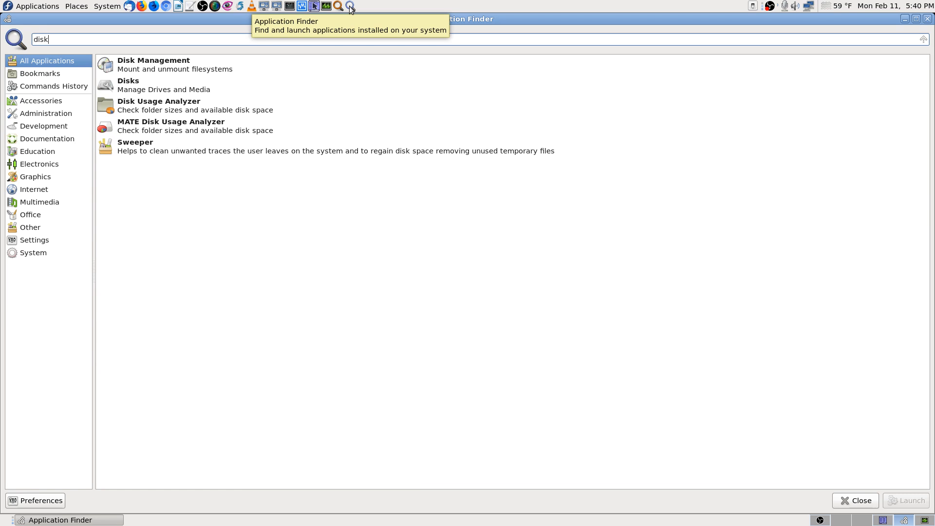
key("Down")
key("Down")
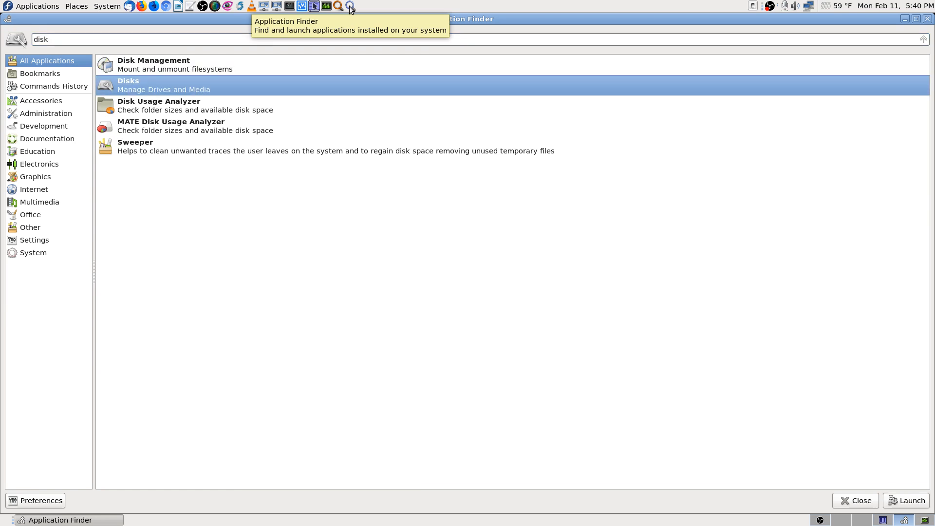
key("Return")
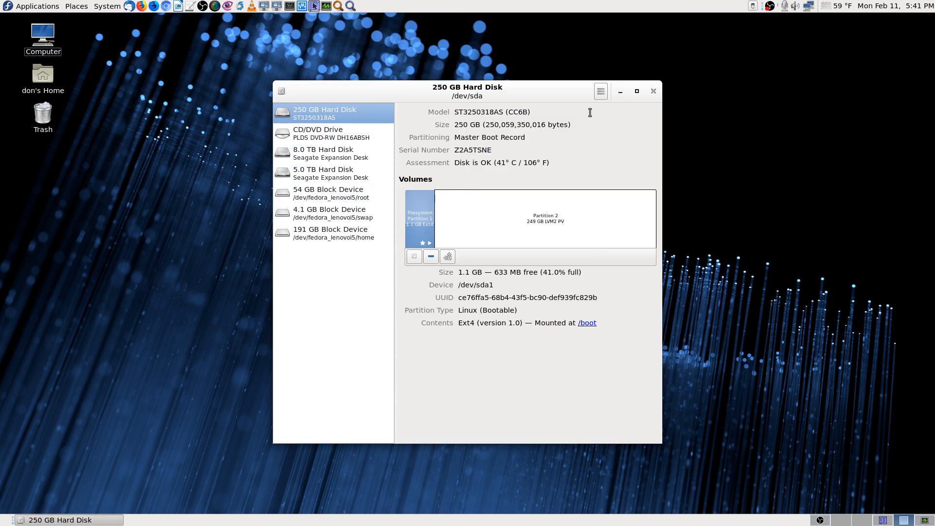
left_click(636, 92)
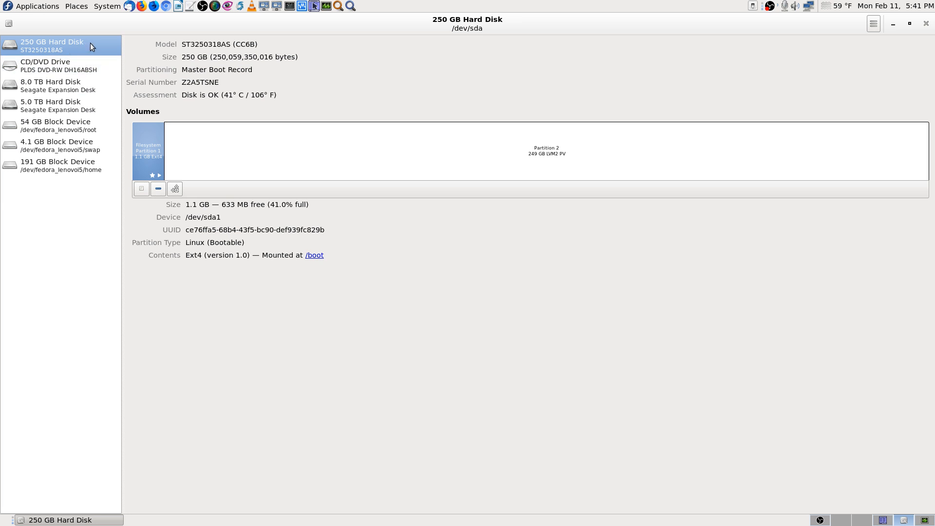
- Examine the 8.0 TB Hard Disk's partition details and its available drive operations
left_click(74, 81)
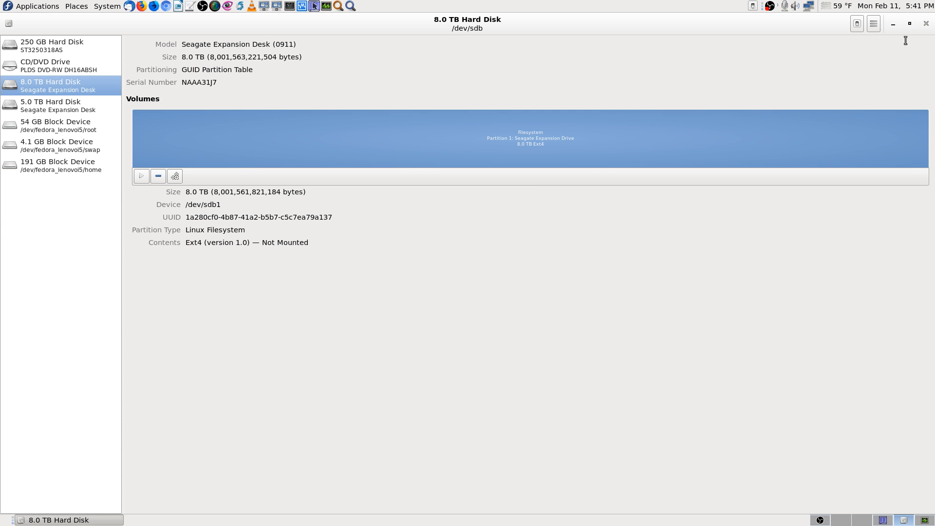
left_click(874, 25)
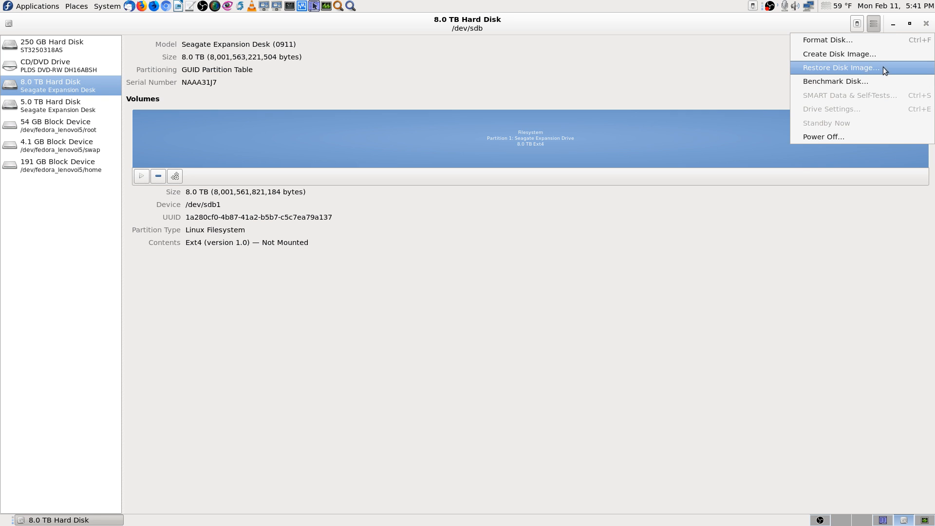
left_click(630, 69)
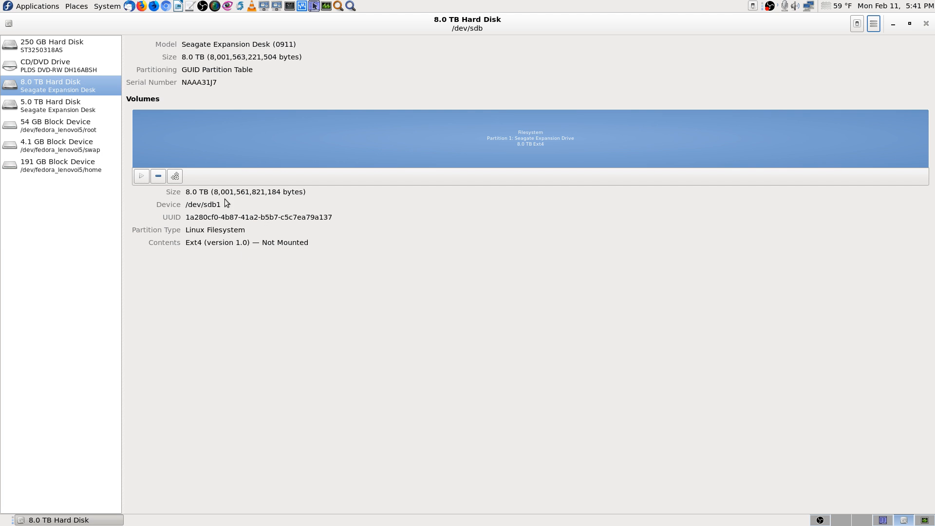
- Examine both partitions of the 5.0 TB Hard Disk and compare them with the 8.0 TB Hard Disk's partition
left_click(68, 109)
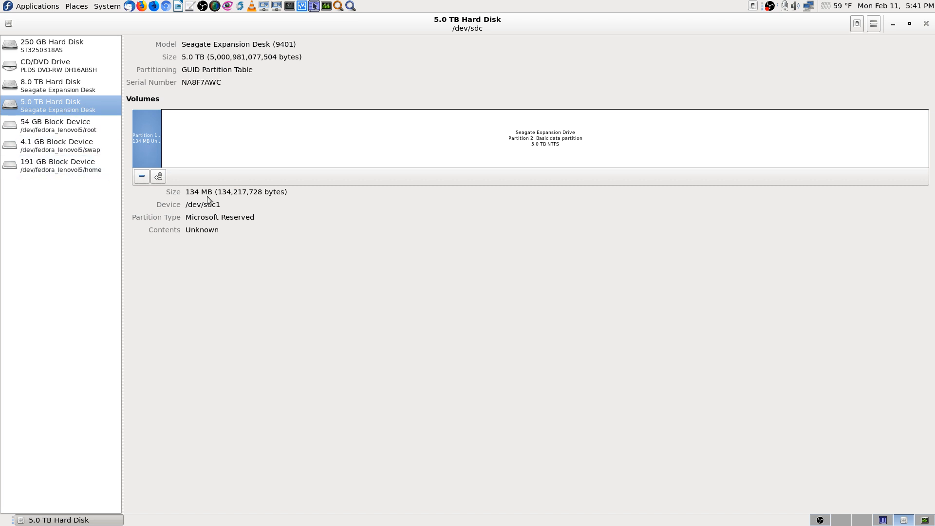
left_click(218, 156)
left_click(154, 143)
left_click(199, 138)
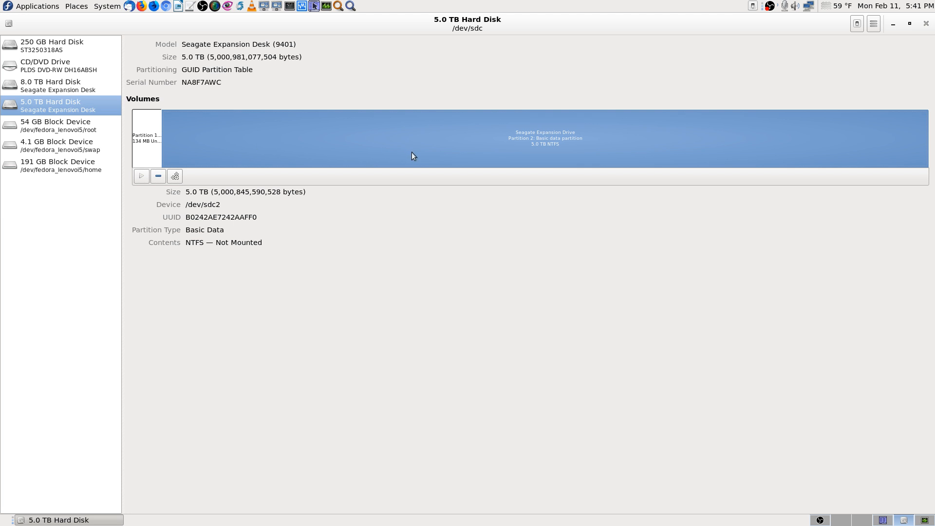
left_click(153, 157)
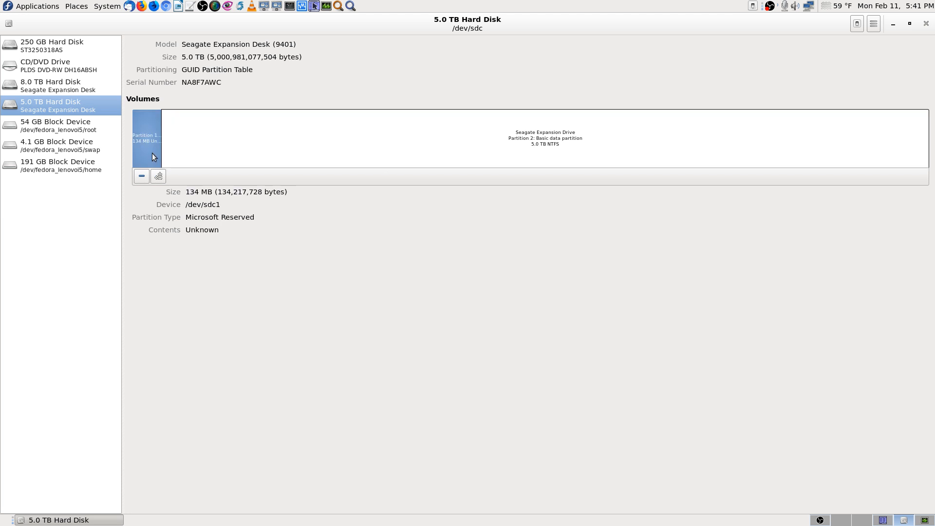
left_click(251, 146)
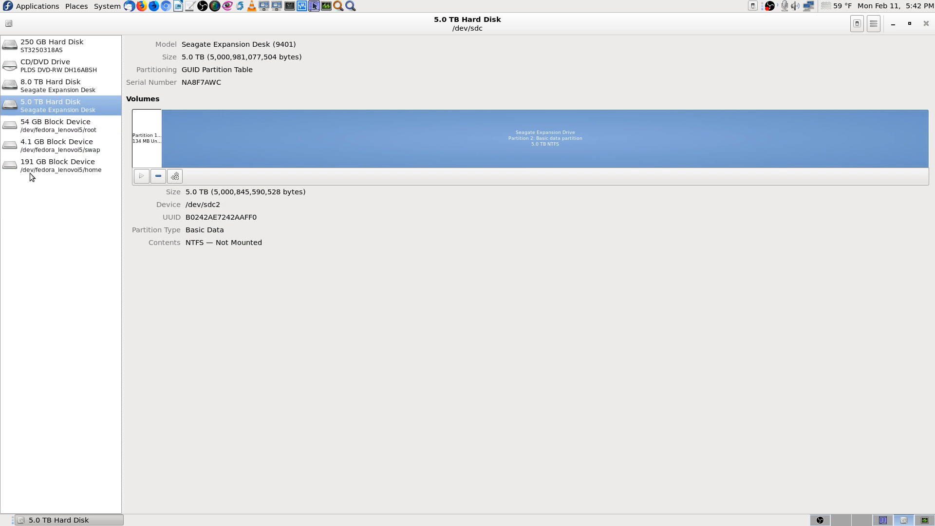
left_click(61, 87)
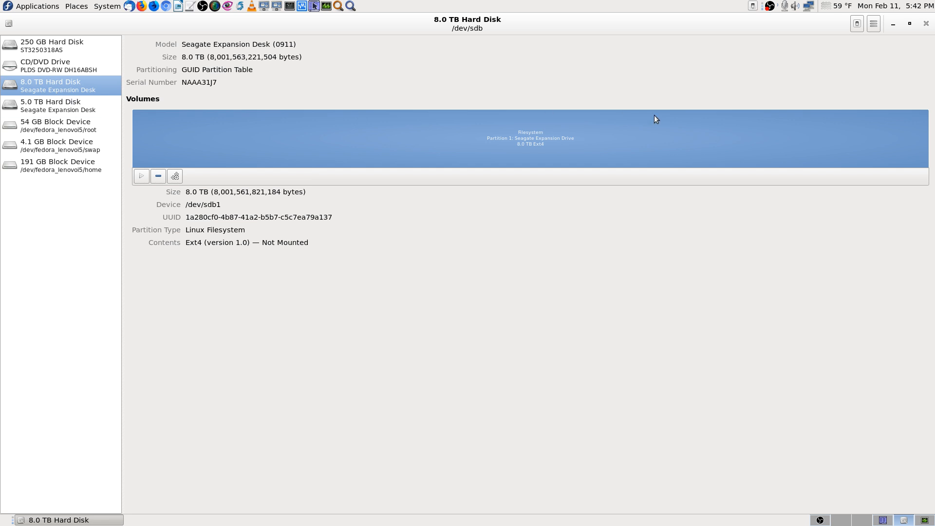
- Close the Disks window and the Krusader window on its own workspace
left_click(926, 24)
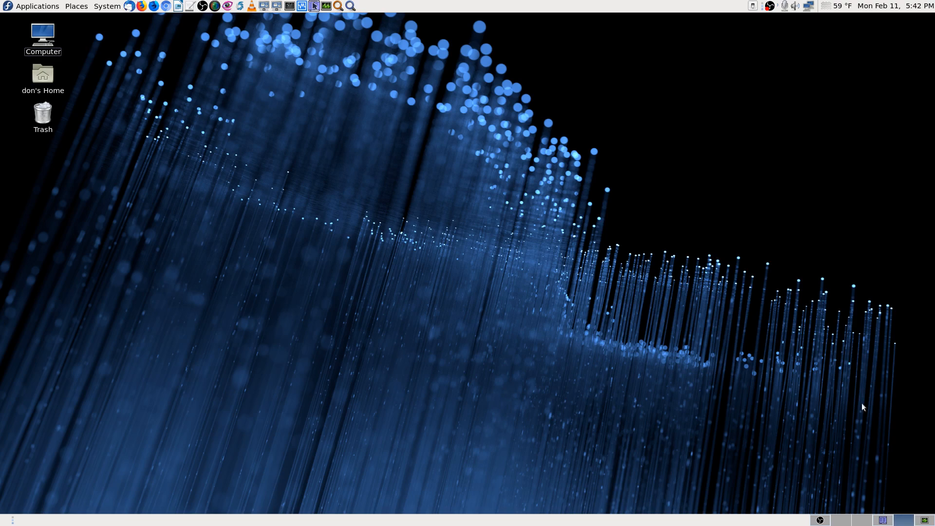
left_click(883, 520)
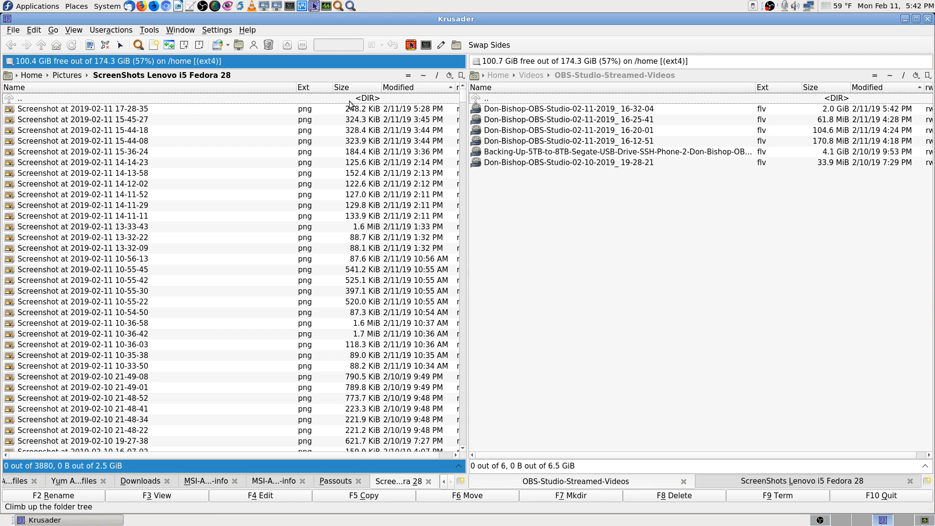
left_click(927, 19)
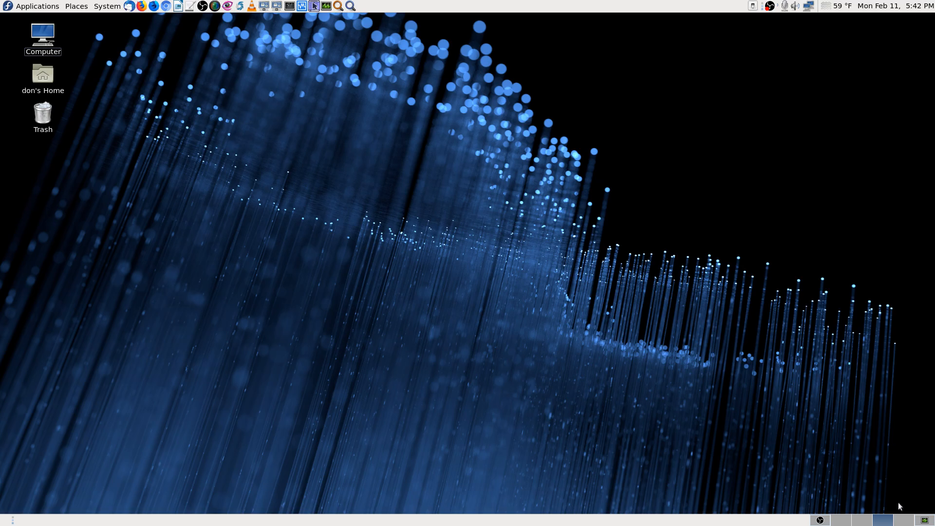
- On an empty workspace, search the Application Finder for "part" and launch GParted
left_click(839, 520)
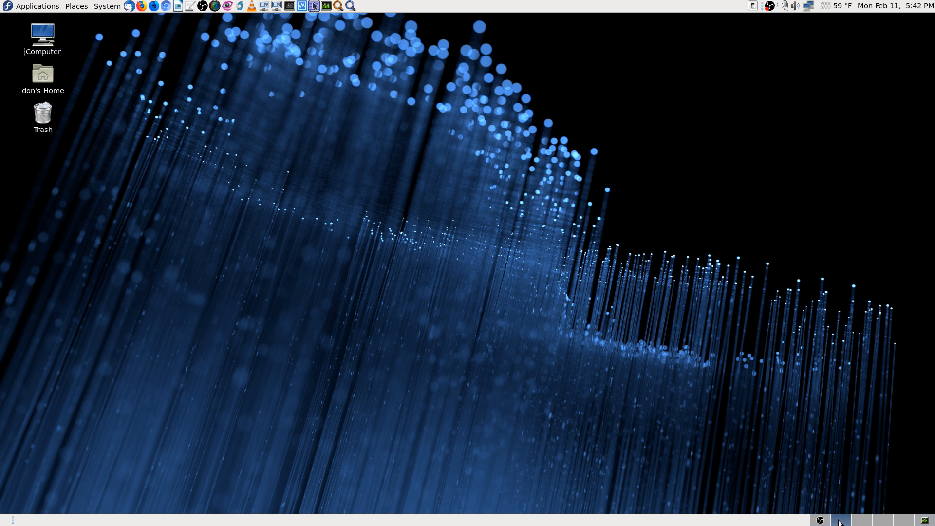
left_click(904, 520)
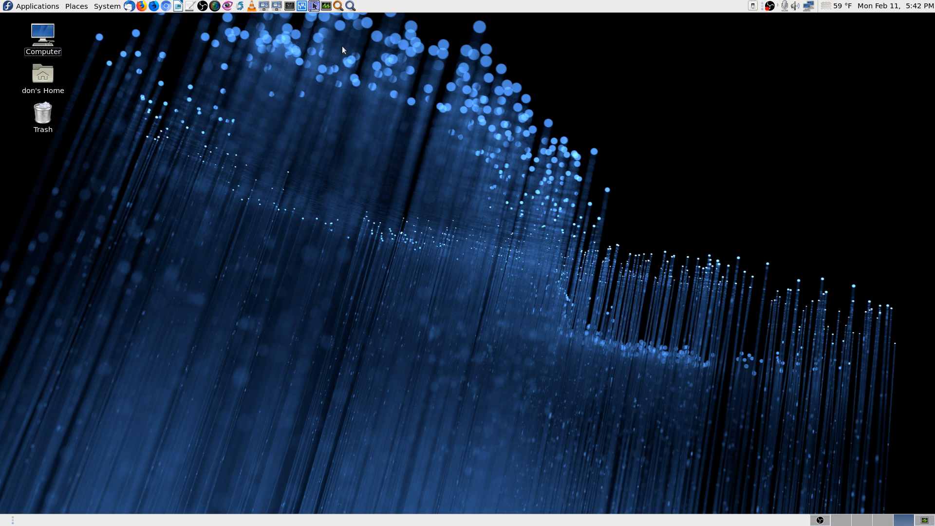
left_click(350, 6)
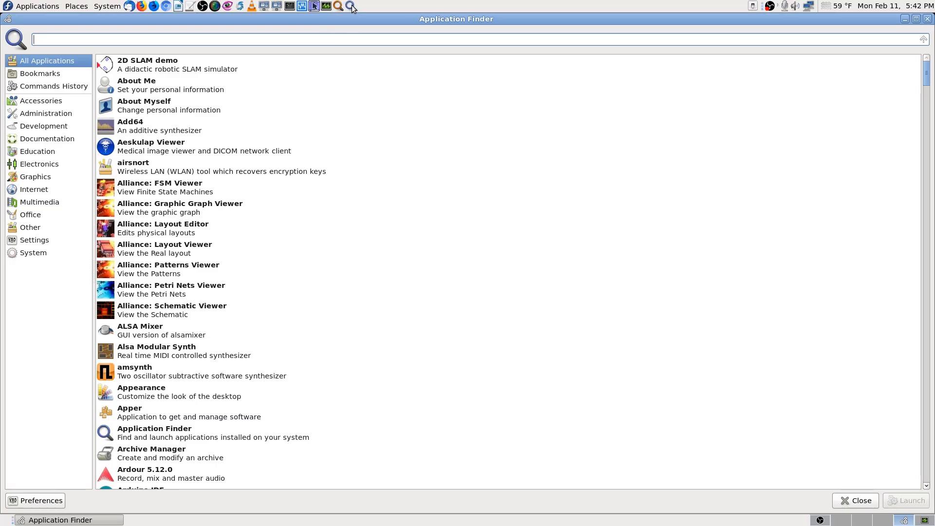
type("part")
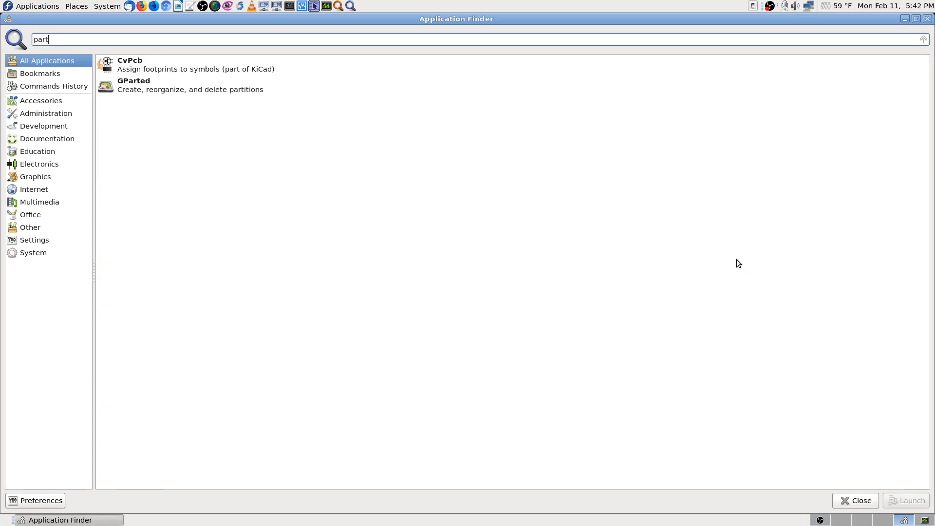
key("Down")
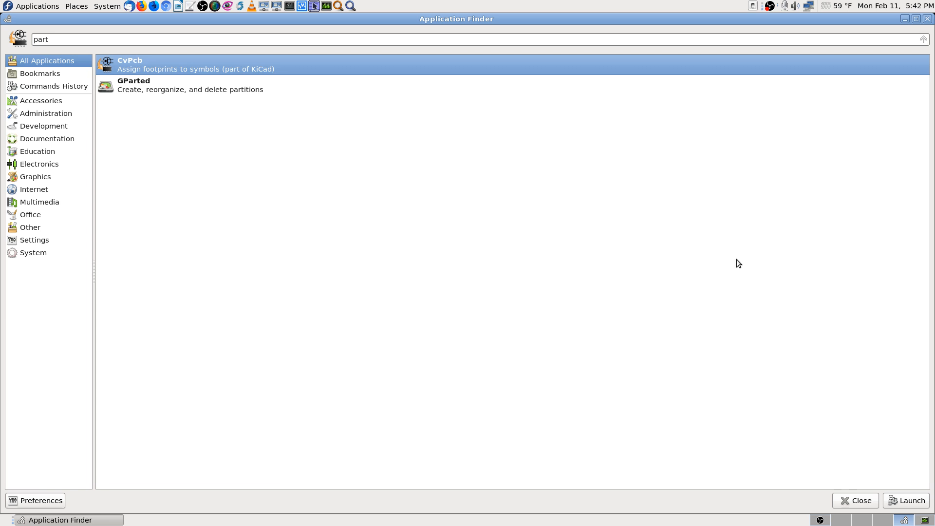
key("Down")
key("Return")
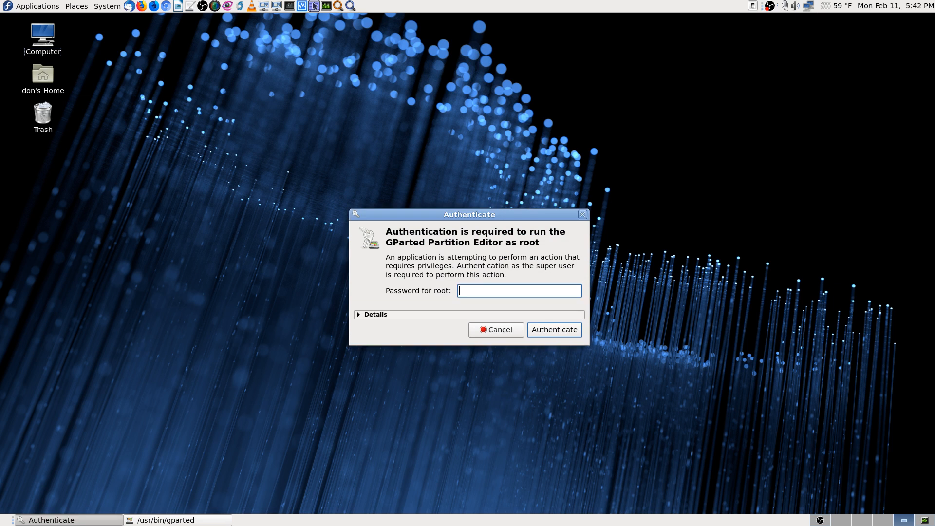
- Authenticate with the root password and maximize the GParted window
type("●●●●●●●●●●●●●●")
key("Return")
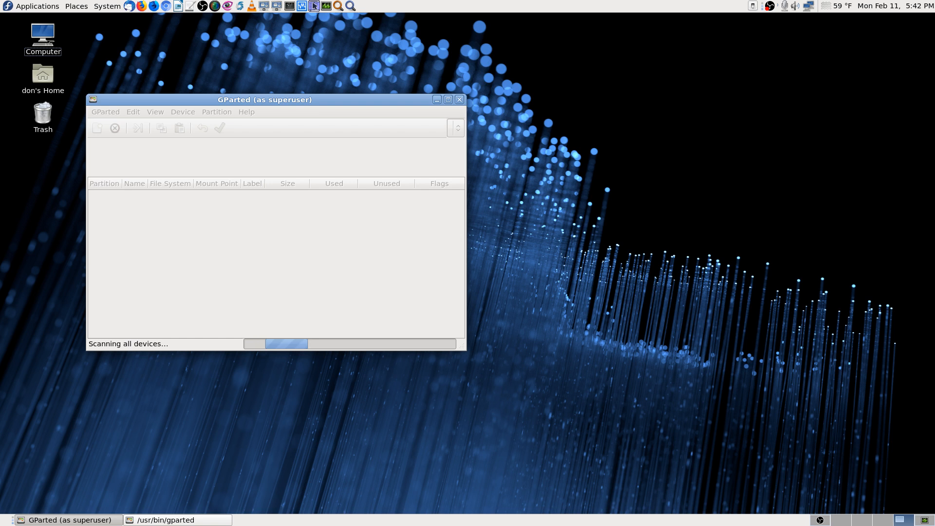
left_click_drag(387, 103, 581, 22)
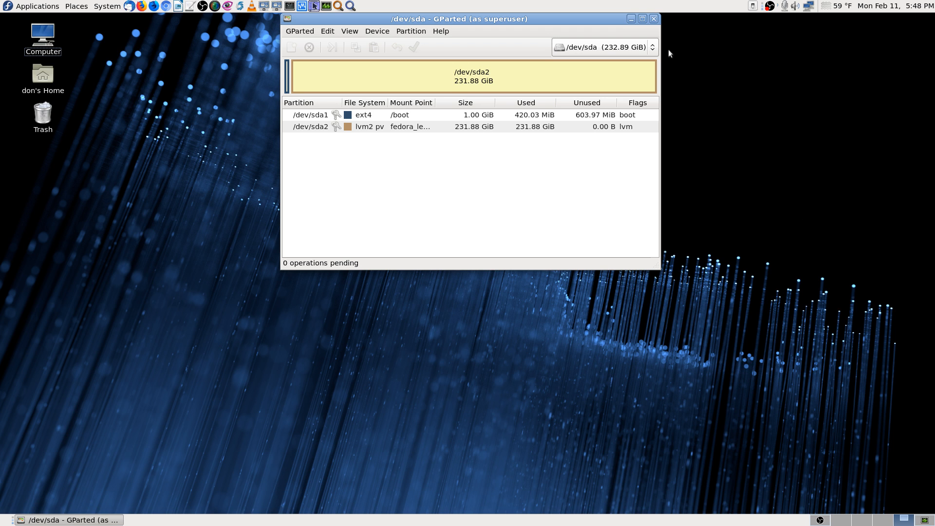
left_click(642, 19)
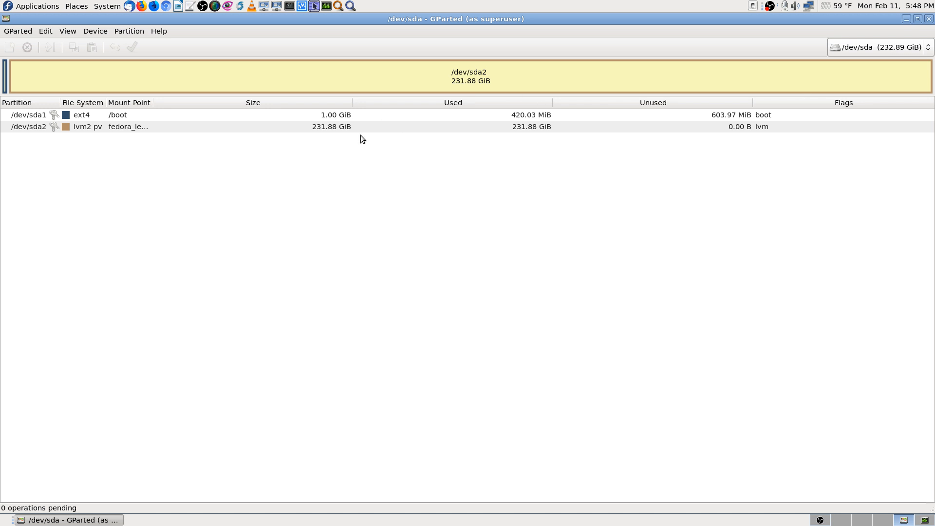
- Compare the partitions of /dev/sdb and /dev/sdc, ending on /dev/sdb
left_click(855, 48)
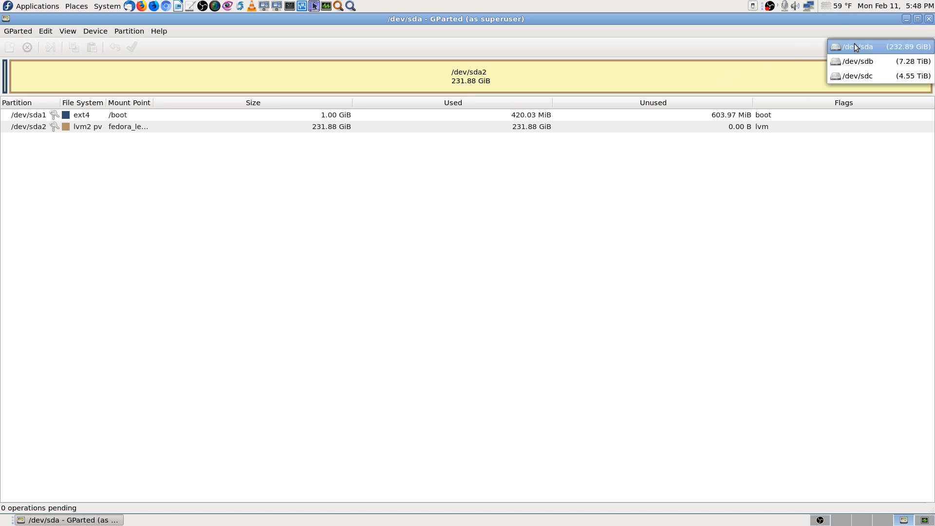
left_click(860, 62)
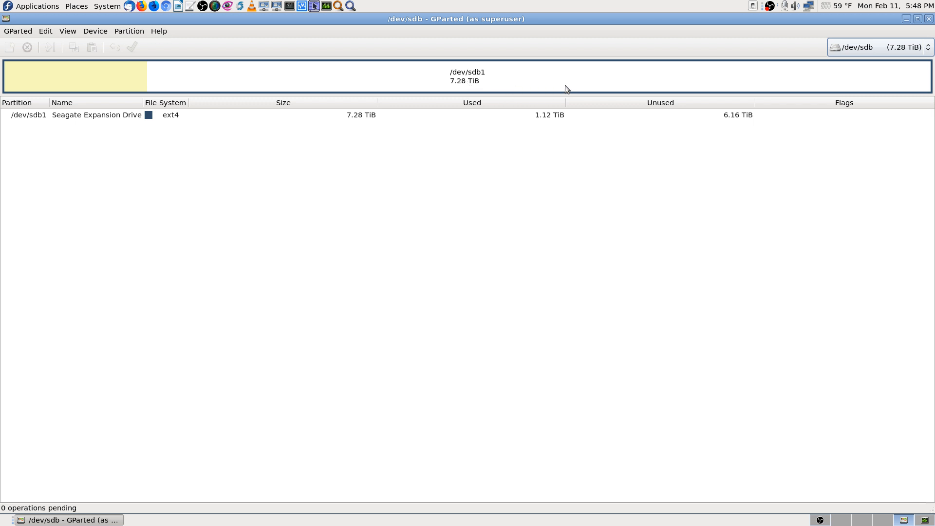
left_click(884, 48)
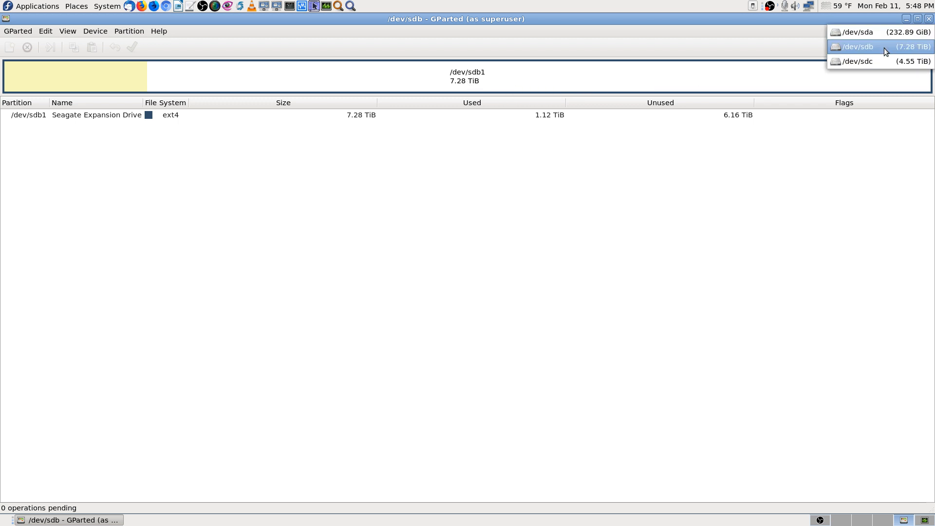
left_click(881, 61)
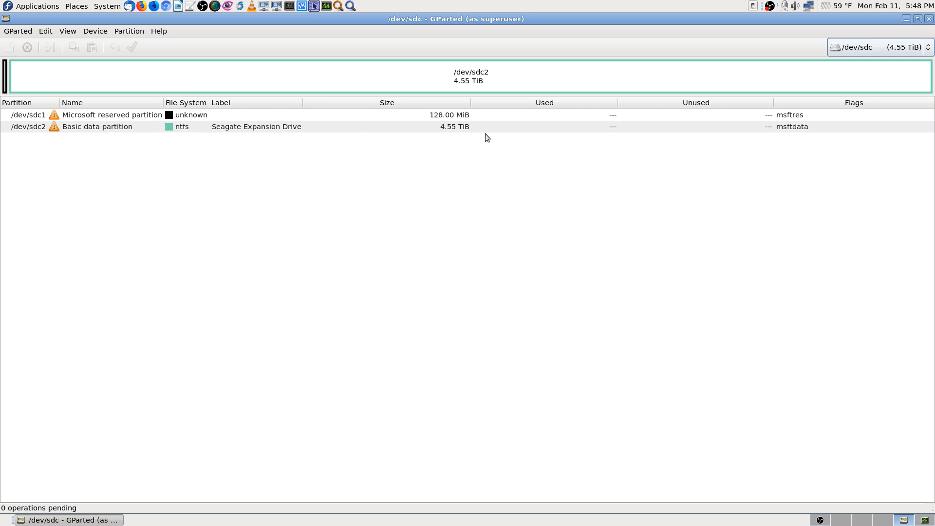
left_click(868, 48)
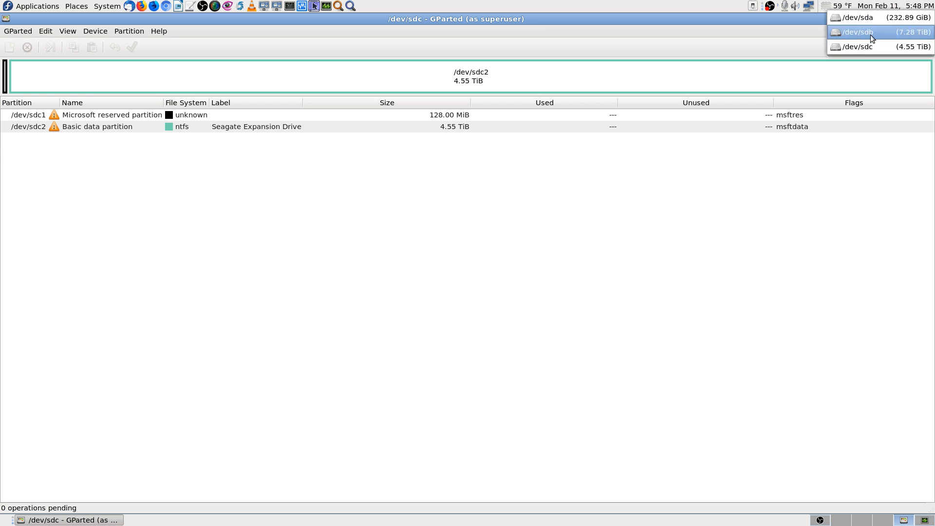
left_click(870, 34)
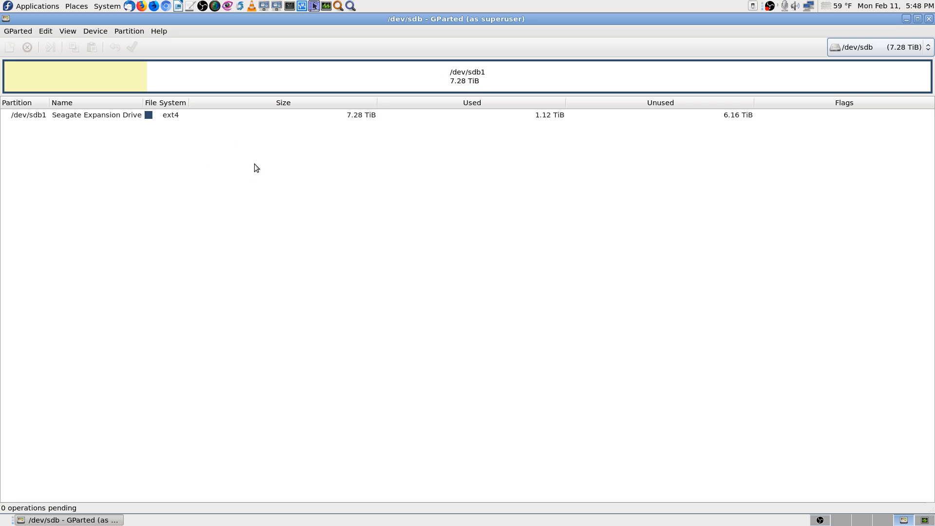
- Examine the available operations and the detailed information for partition /dev/sdb1
right_click(176, 117)
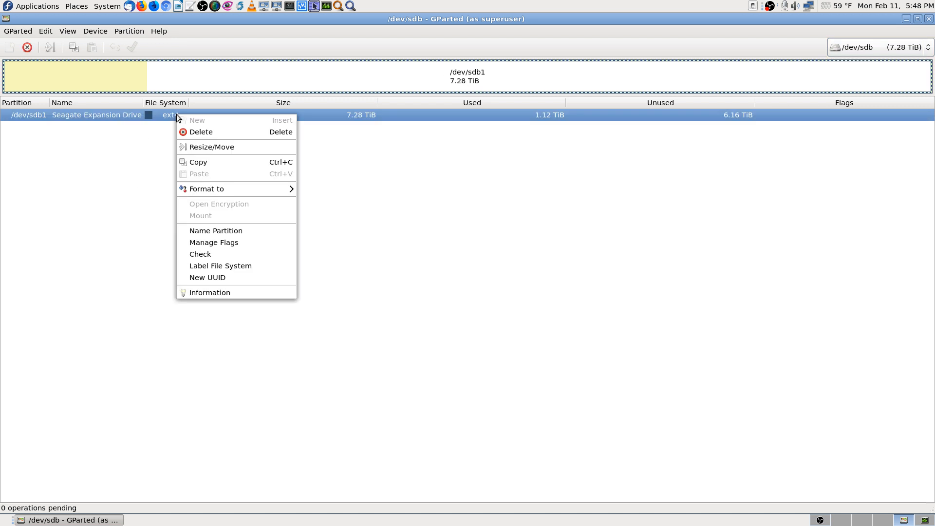
mouse_move(262, 191)
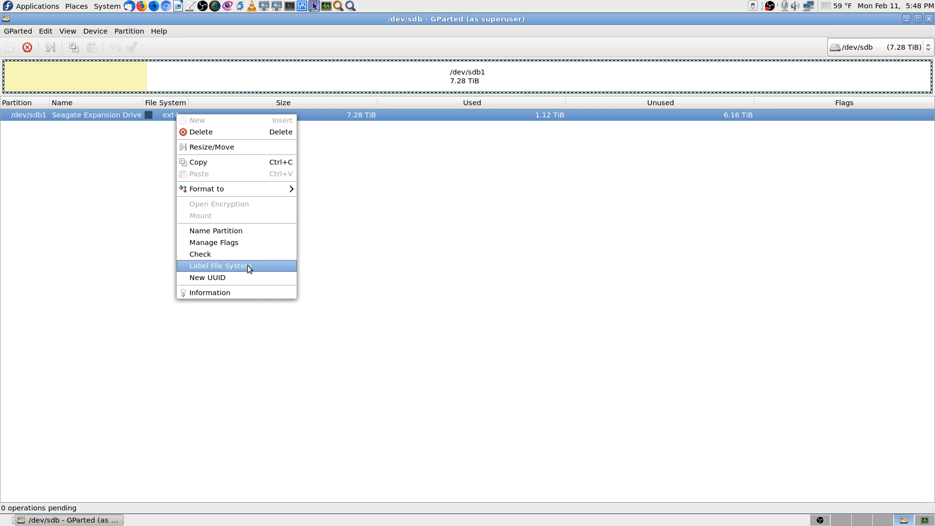
left_click(224, 292)
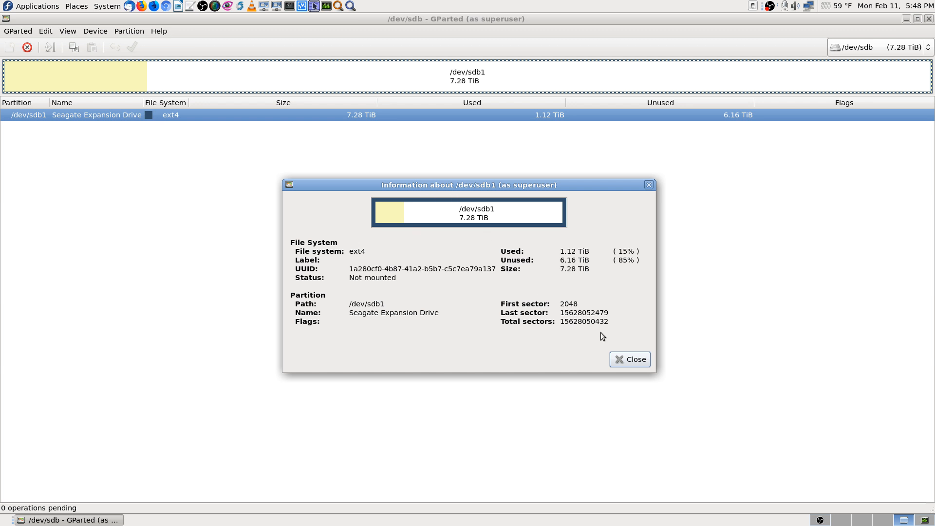
left_click(620, 360)
right_click(220, 113)
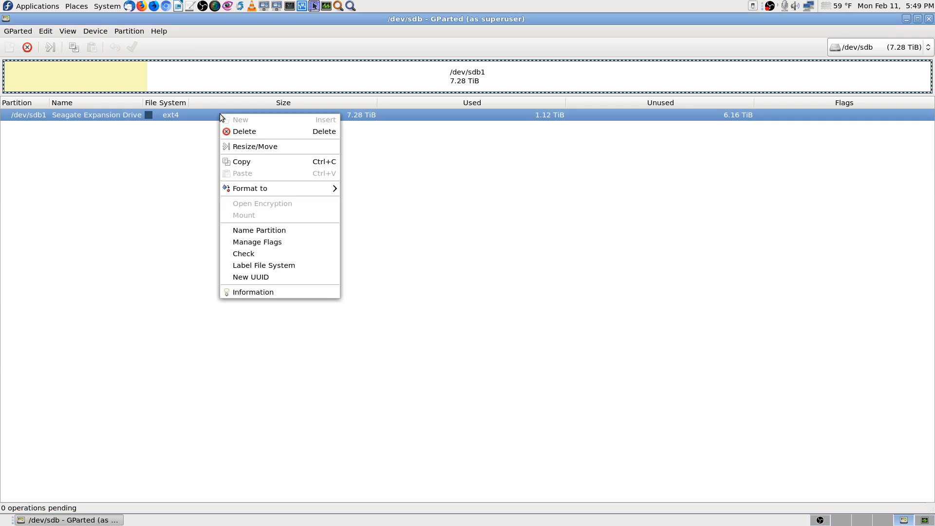
left_click(288, 265)
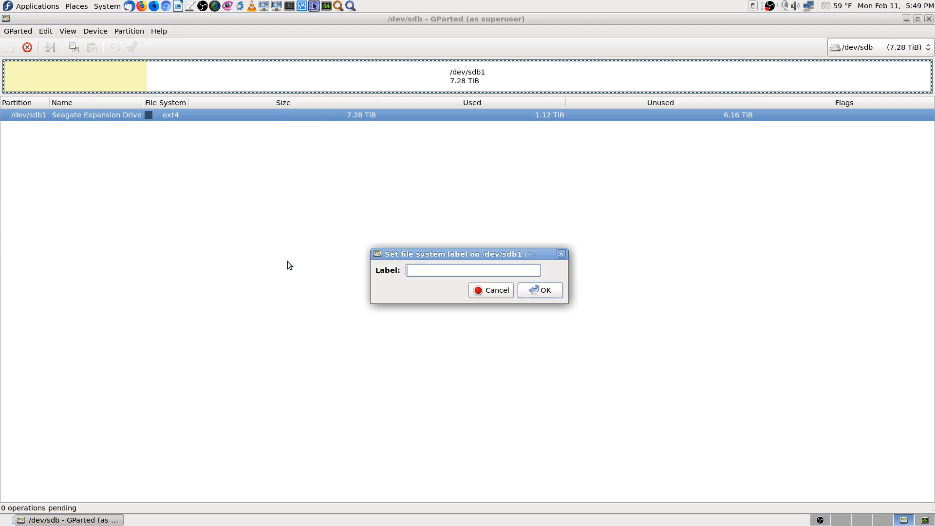
left_click(496, 286)
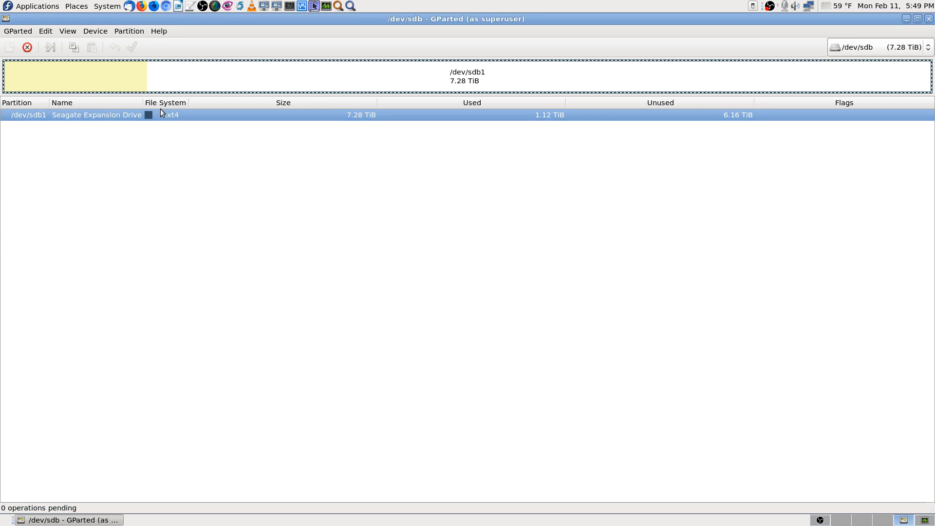
- Queue a new random UUID for the ext4 file system on /dev/sdb1 and undo that pending operation
right_click(202, 115)
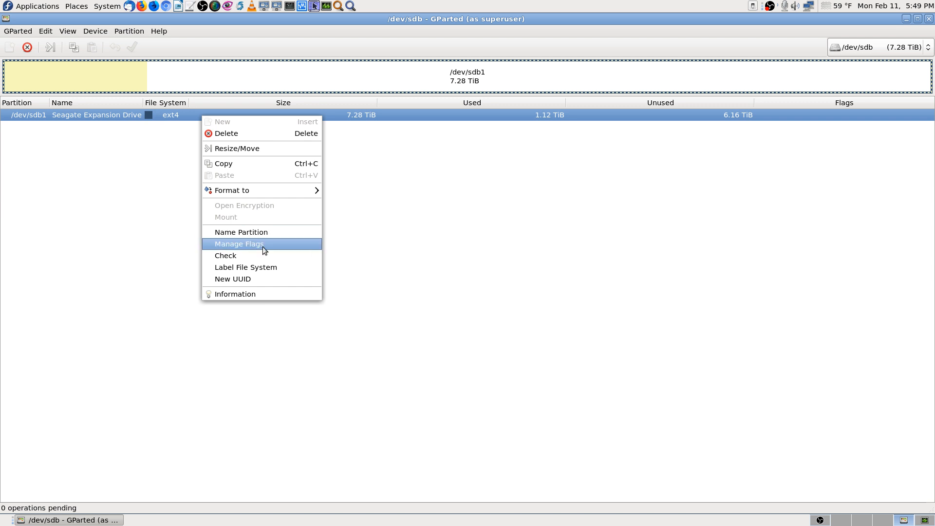
left_click(264, 278)
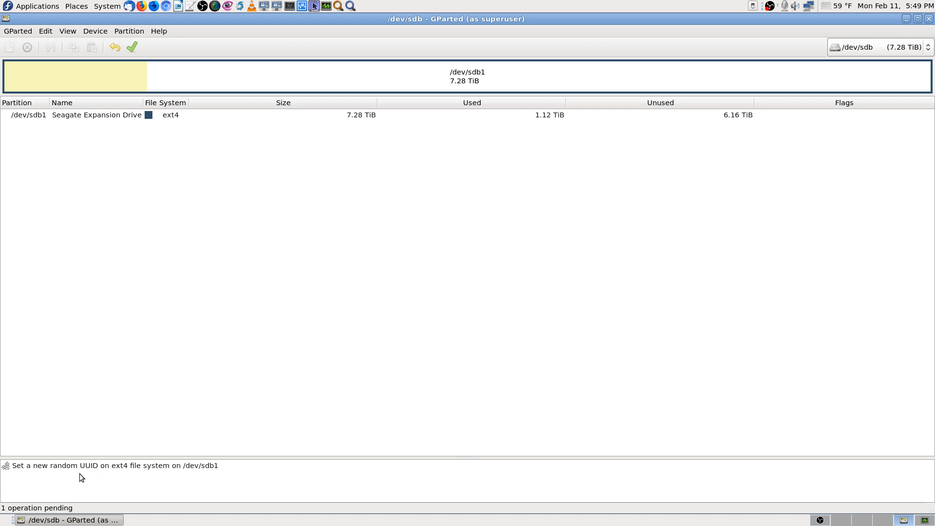
left_click(114, 44)
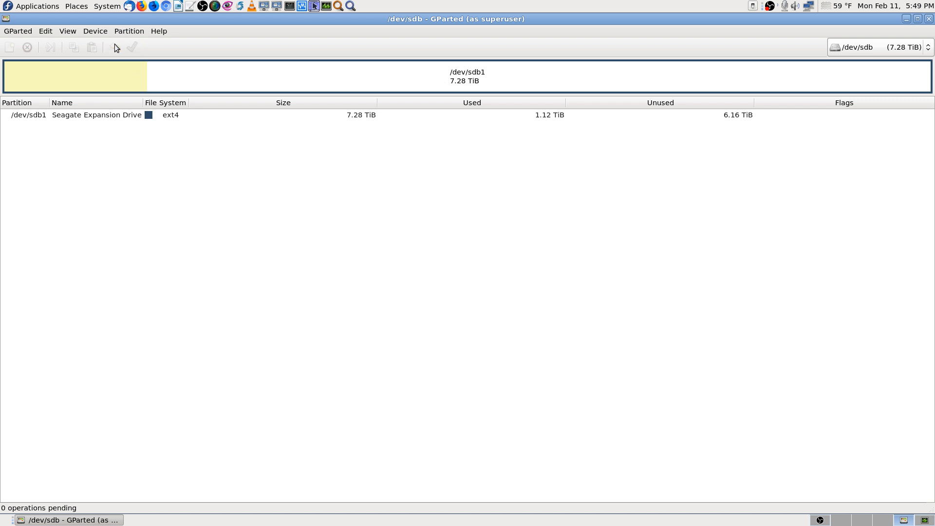
right_click(166, 113)
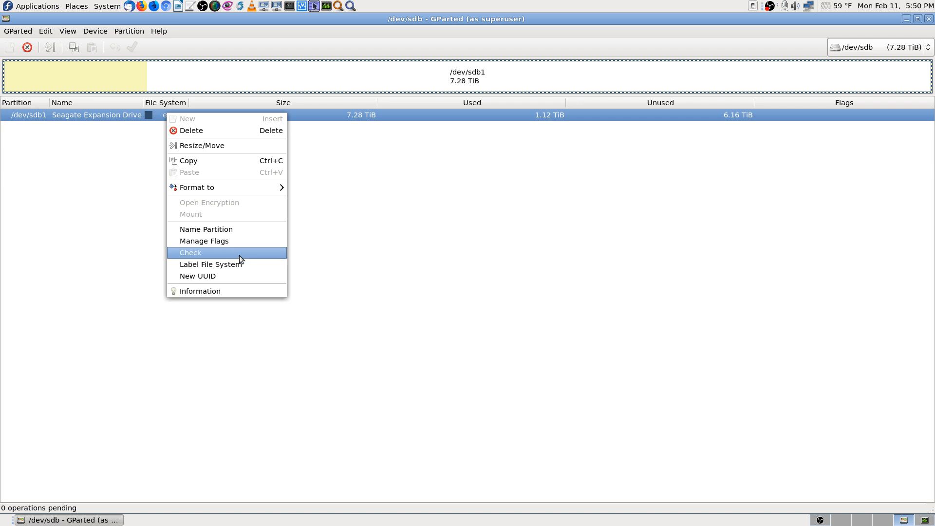
left_click(252, 233)
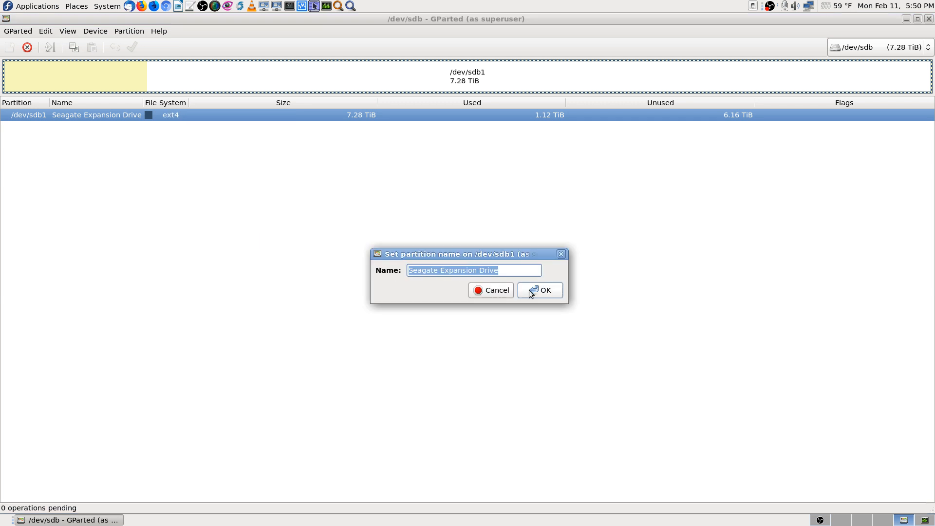
left_click(500, 292)
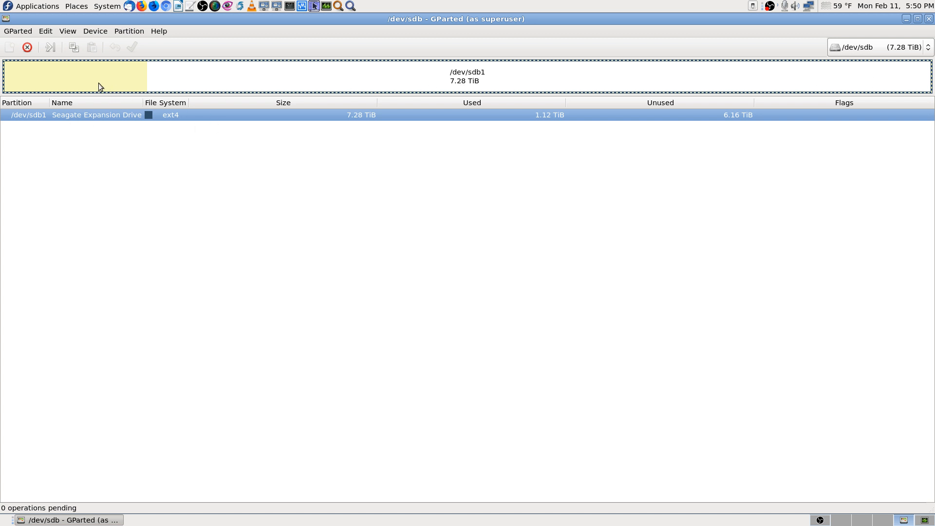
- Delete the ext4 partition /dev/sdb1 from /dev/sdb and apply the pending operation
left_click(27, 48)
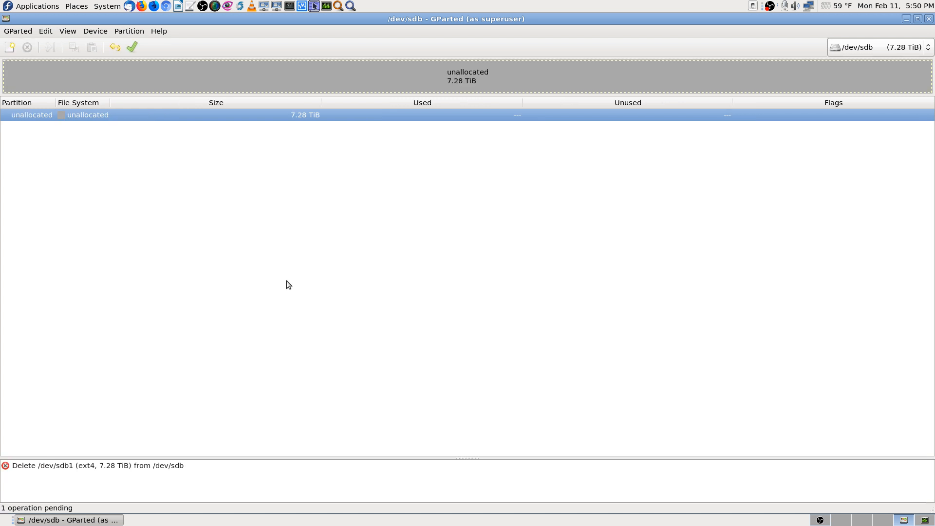
left_click(132, 45)
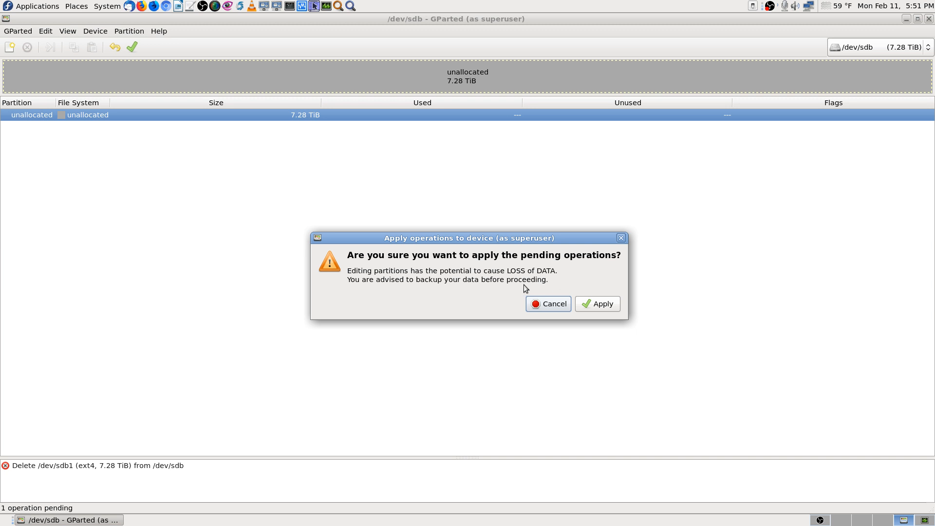
left_click(610, 306)
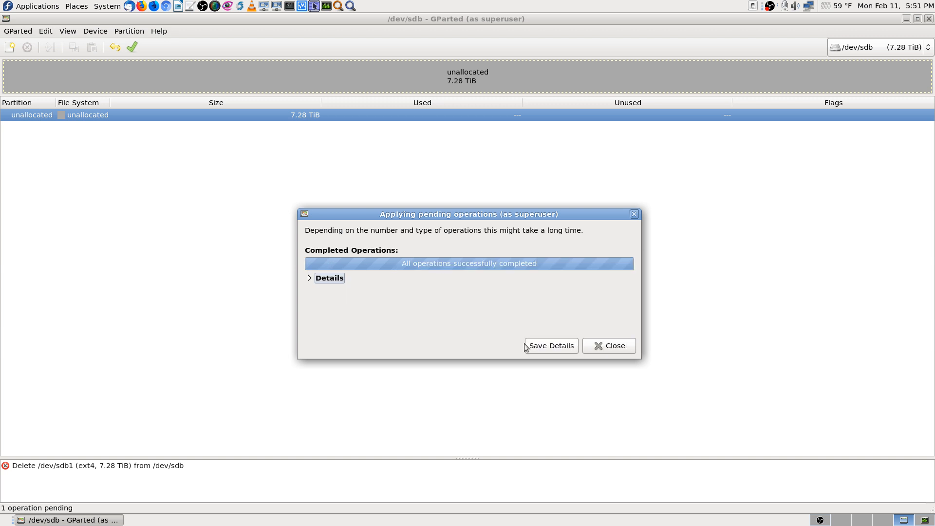
- Expand all details of the completed /dev/sdb1 deletion, capture a screenshot of them, and close the report
left_click(308, 278)
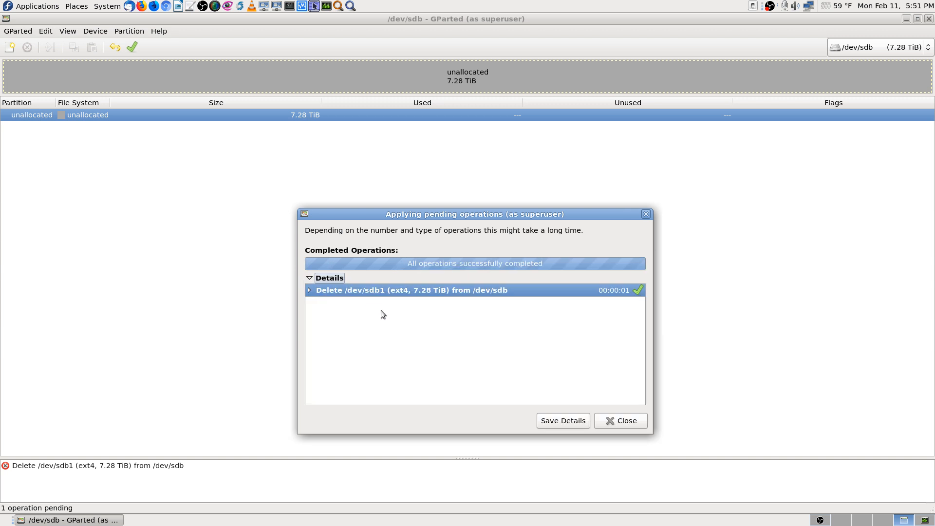
left_click(308, 290)
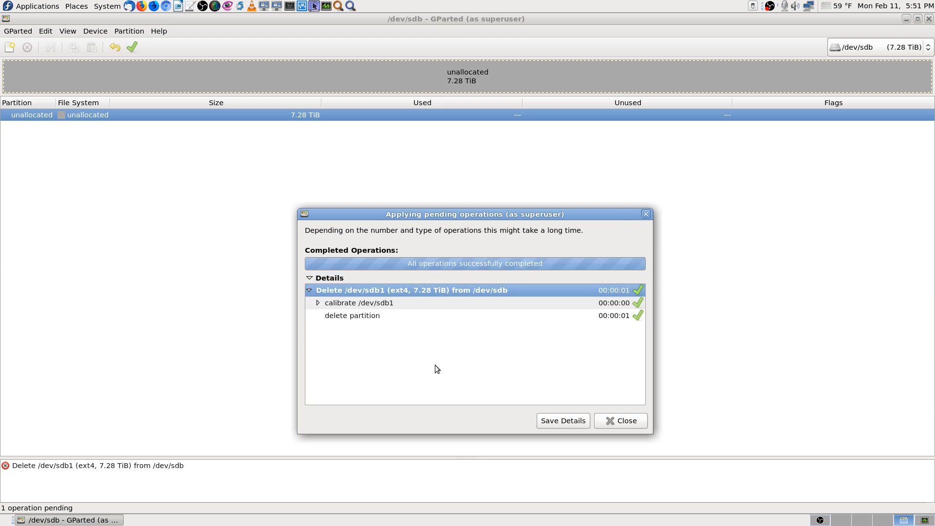
left_click(317, 303)
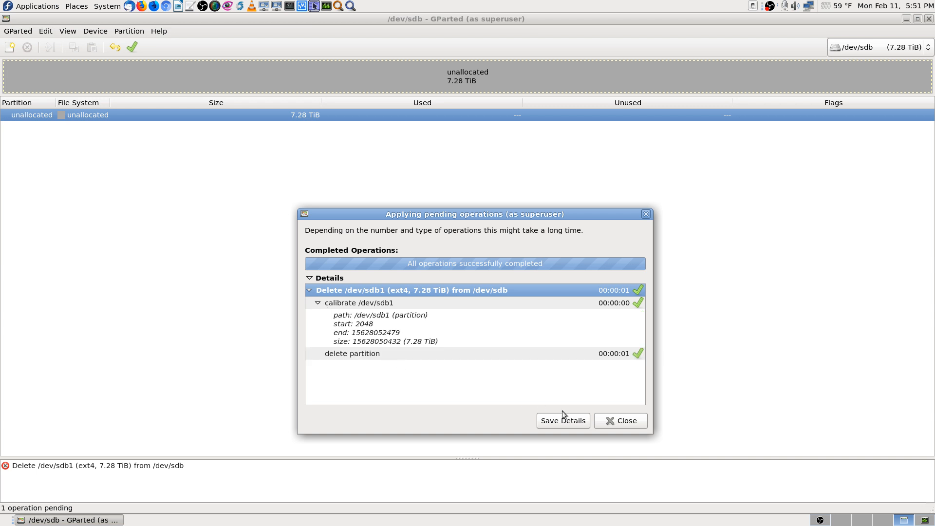
key("Print")
key("Return")
left_click(634, 422)
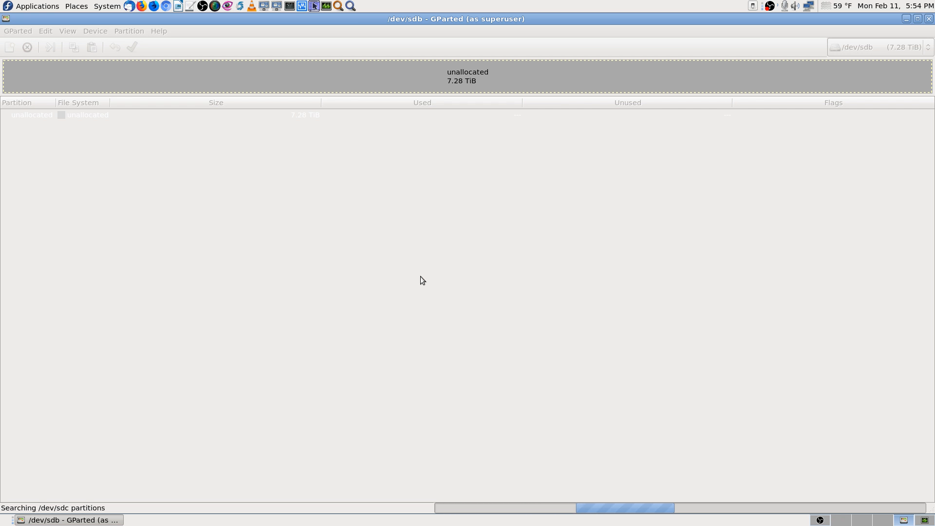
left_click(833, 523)
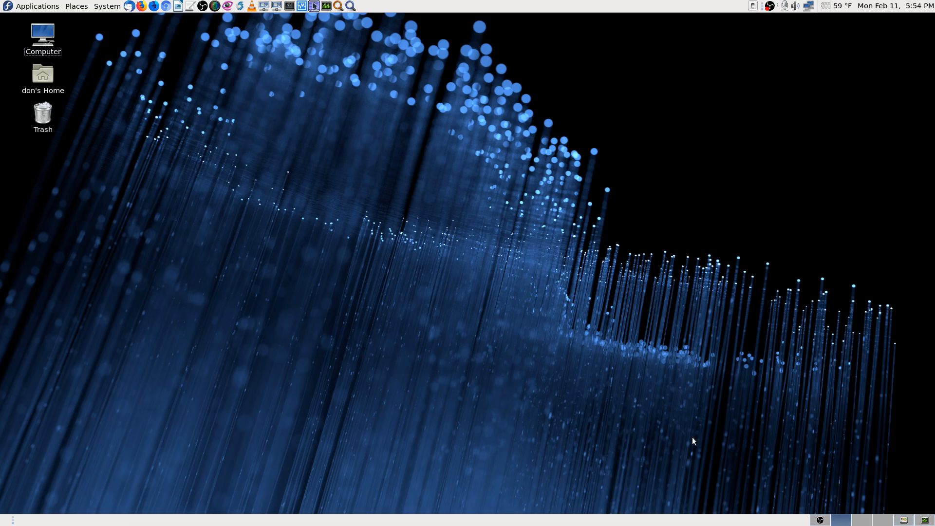
left_click(898, 523)
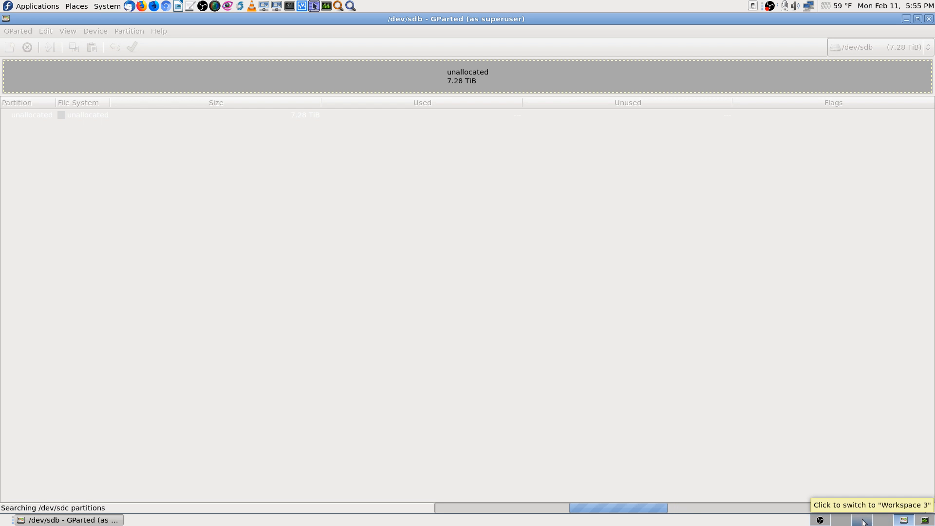
- Switch to the OBS workspace and activate the Cam 1 Stream scene
left_click(834, 522)
left_click(820, 521)
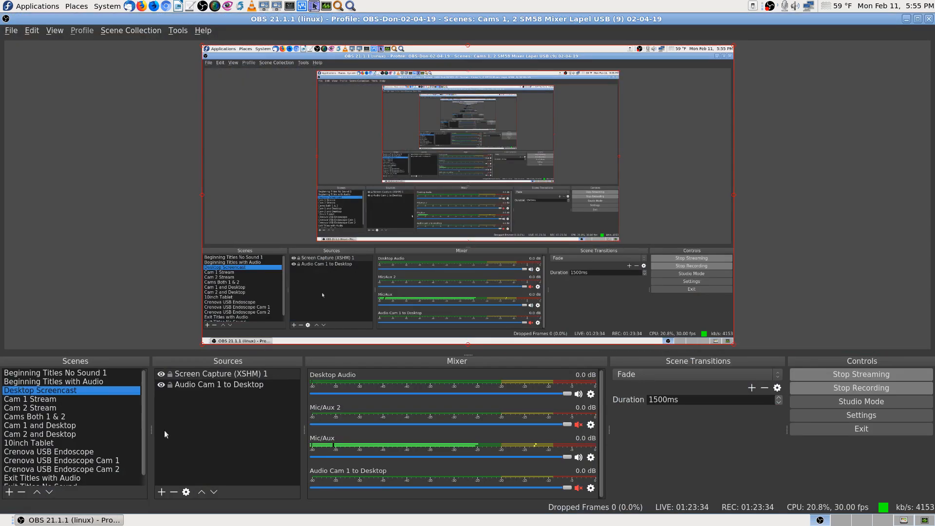
left_click(41, 403)
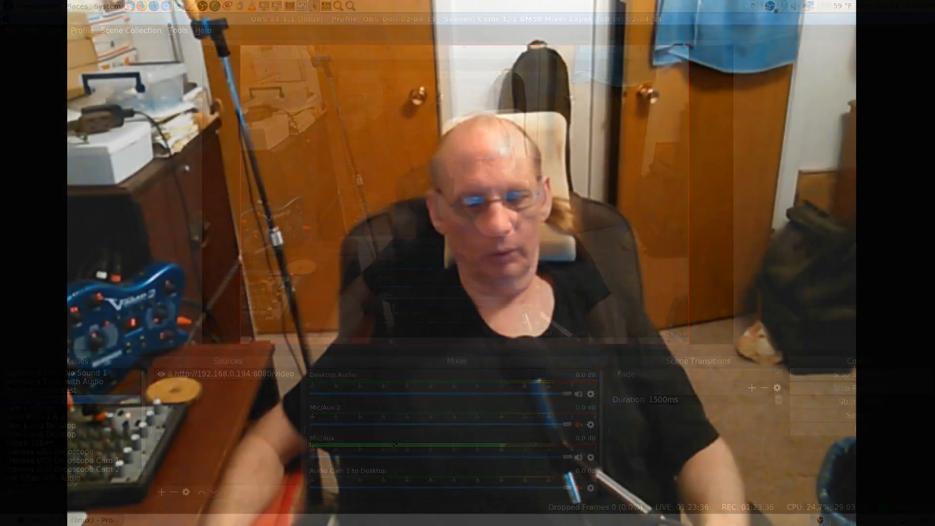